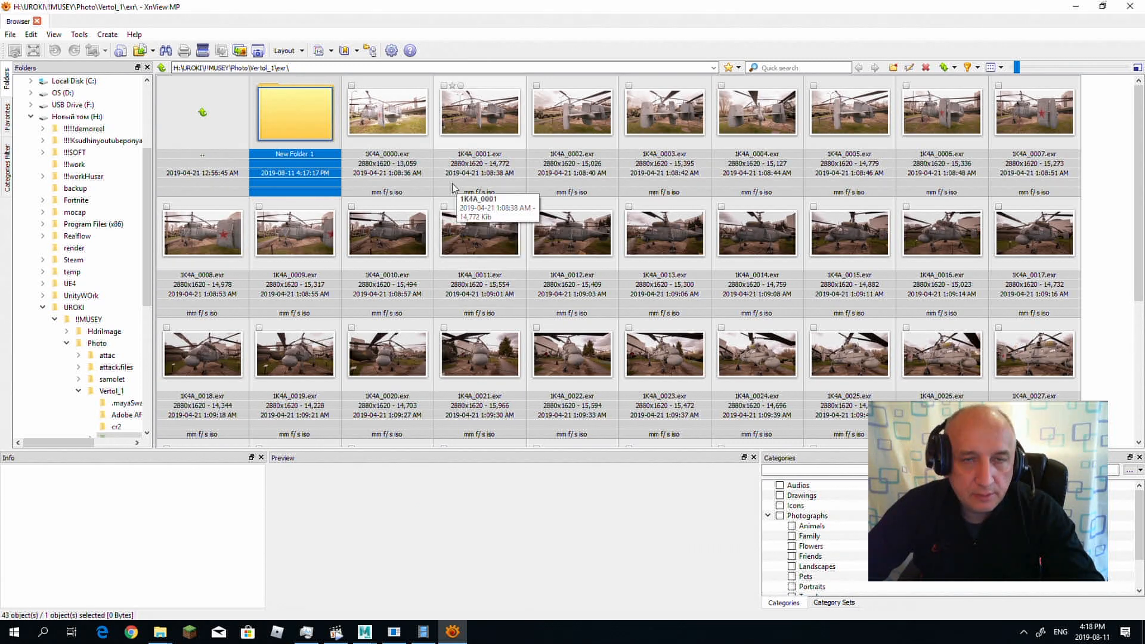
Step: Open the helicopter photo 1K4A_0000.exr and examine the shots around the aircraft one by one up to 1K4A_0037.exr
double_click(399, 111)
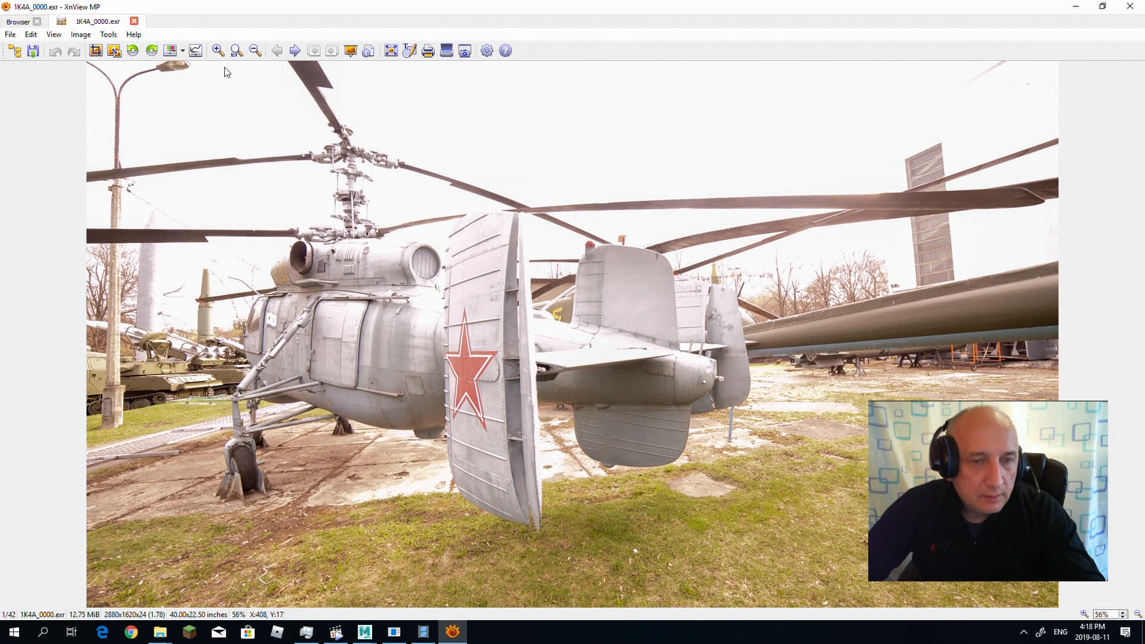
left_click(295, 52)
left_click(295, 51)
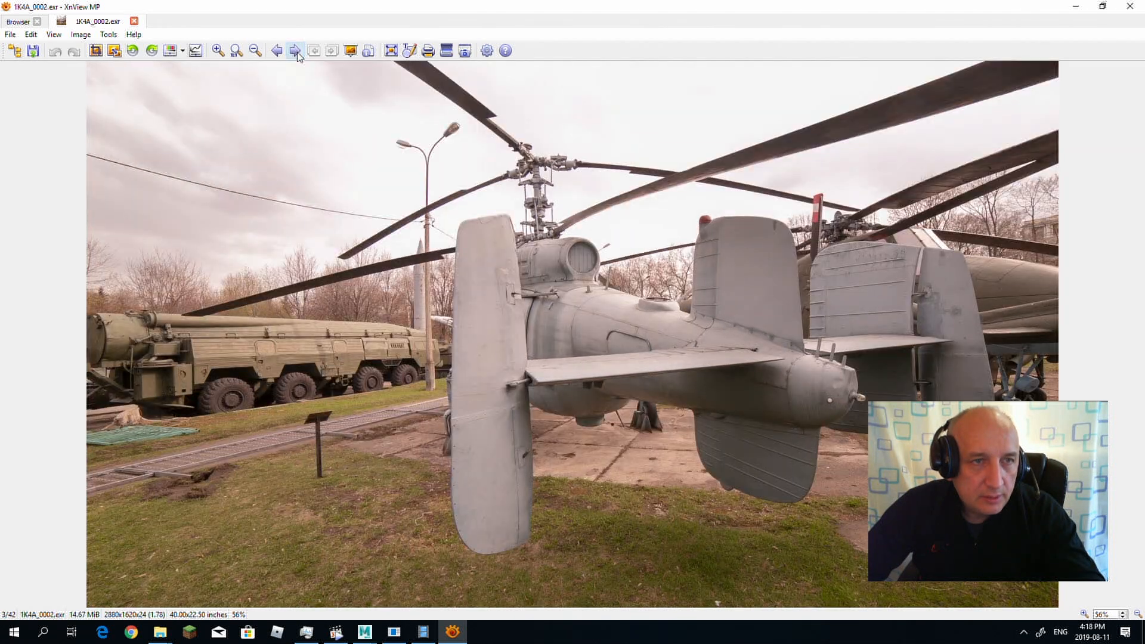
left_click(295, 51)
left_click(295, 51)
left_click(296, 52)
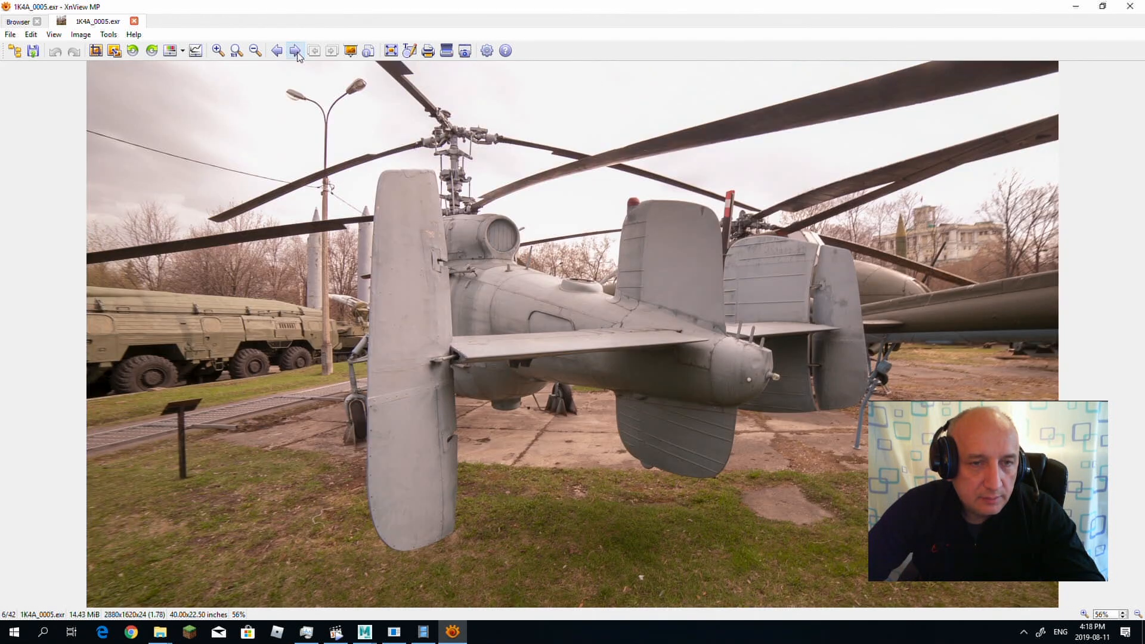
left_click(296, 51)
left_click(295, 52)
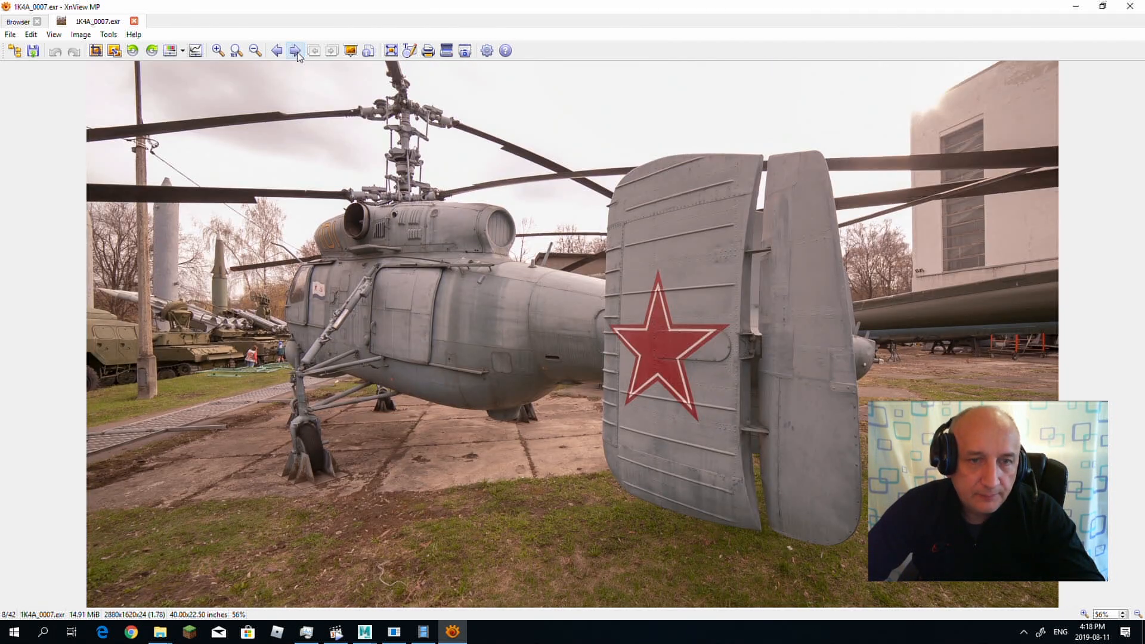
left_click(296, 52)
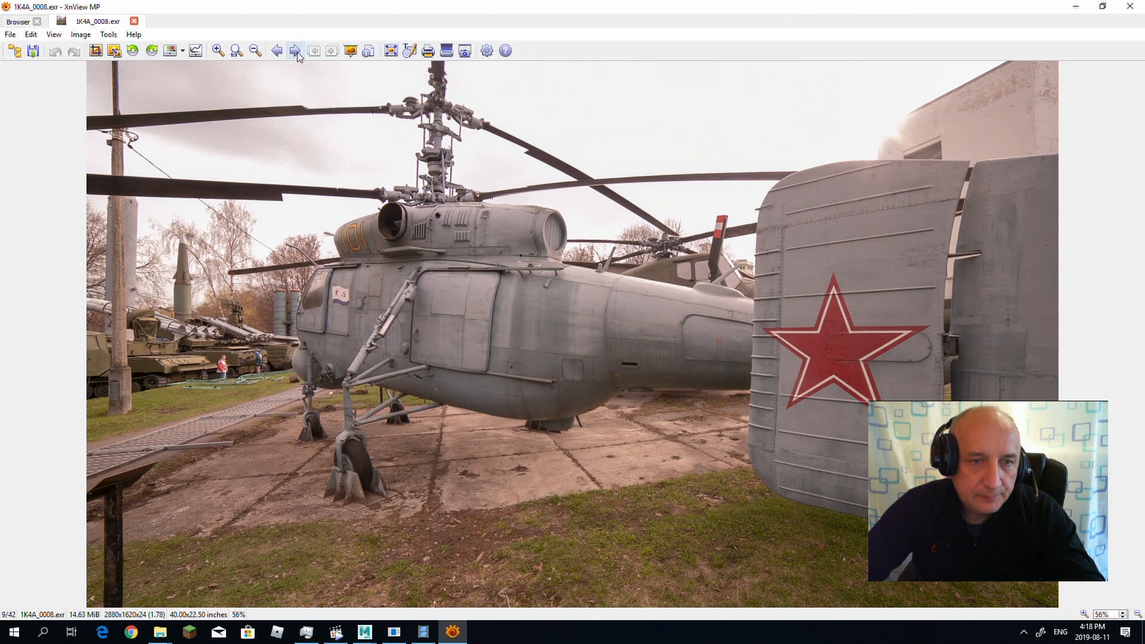
left_click(296, 52)
left_click(296, 52)
left_click(296, 52)
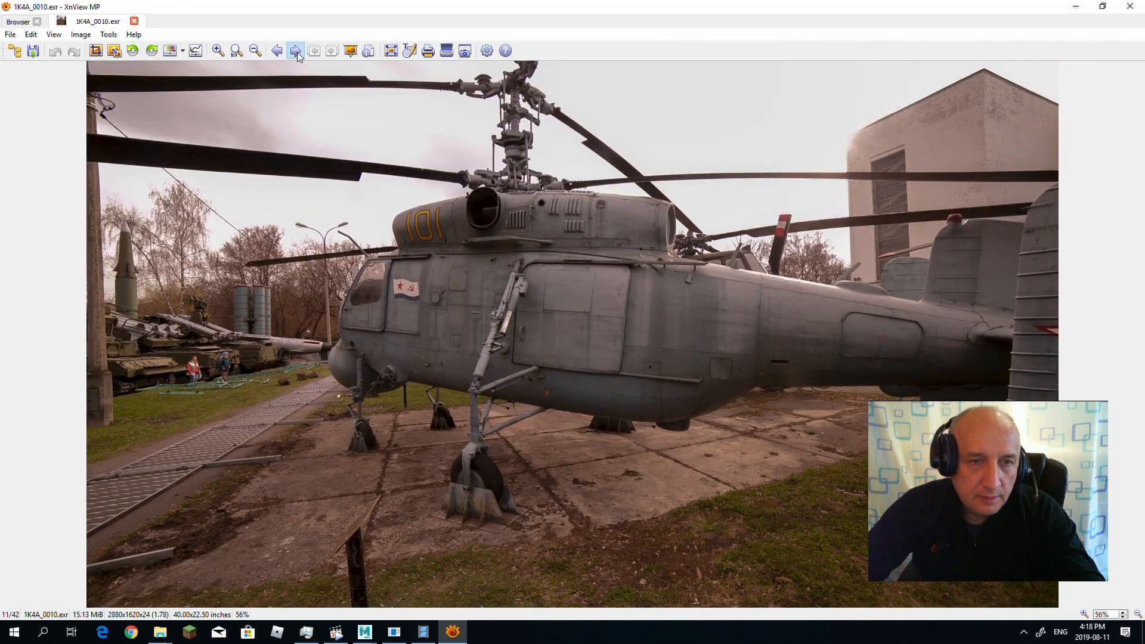
left_click(295, 52)
left_click(295, 52)
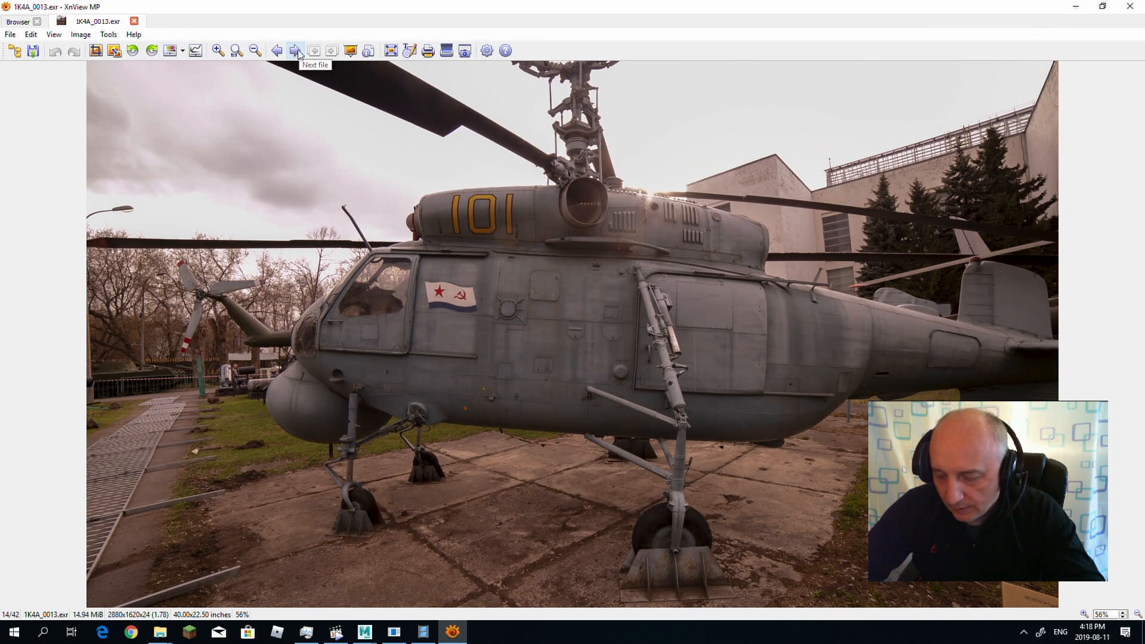
left_click(296, 52)
left_click(296, 52)
left_click(296, 51)
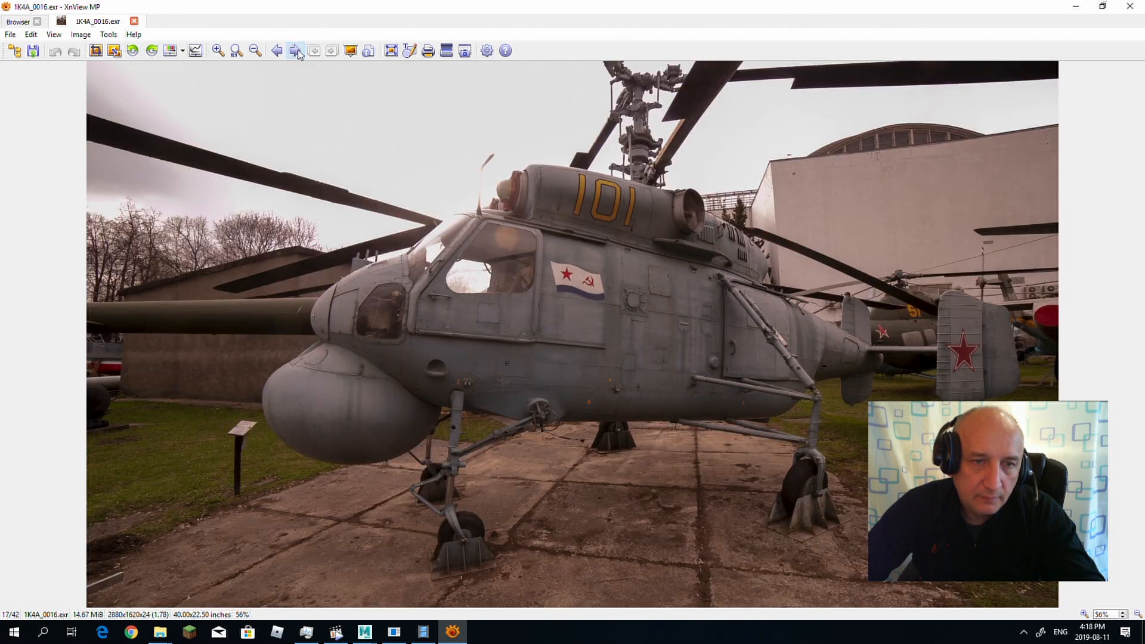
left_click(295, 52)
left_click(295, 52)
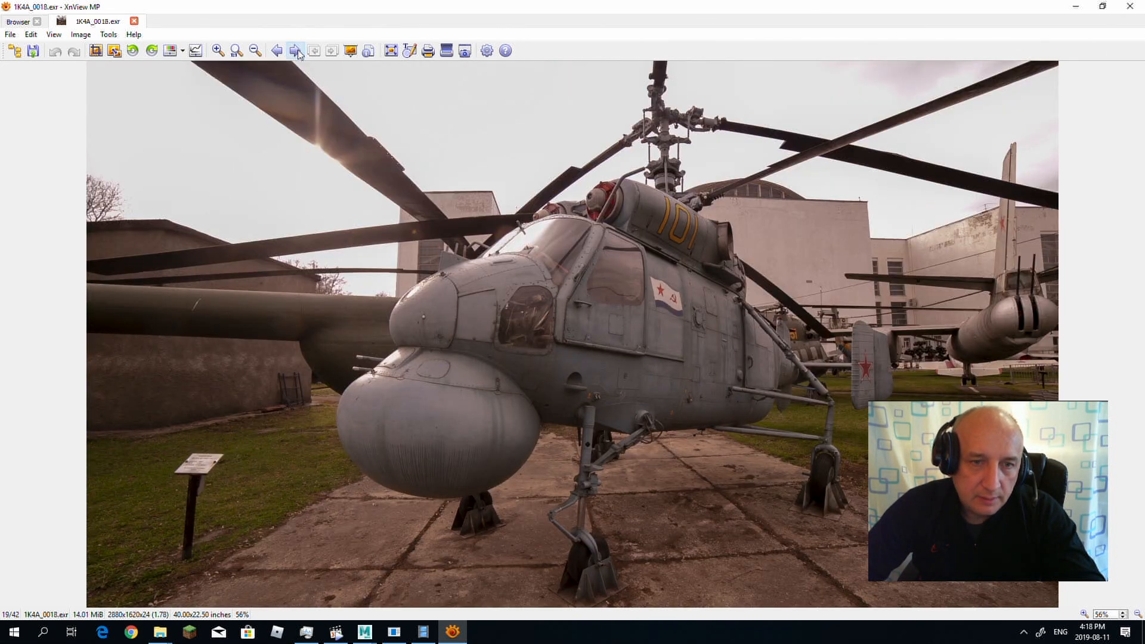
left_click(296, 52)
left_click(296, 52)
left_click(296, 52)
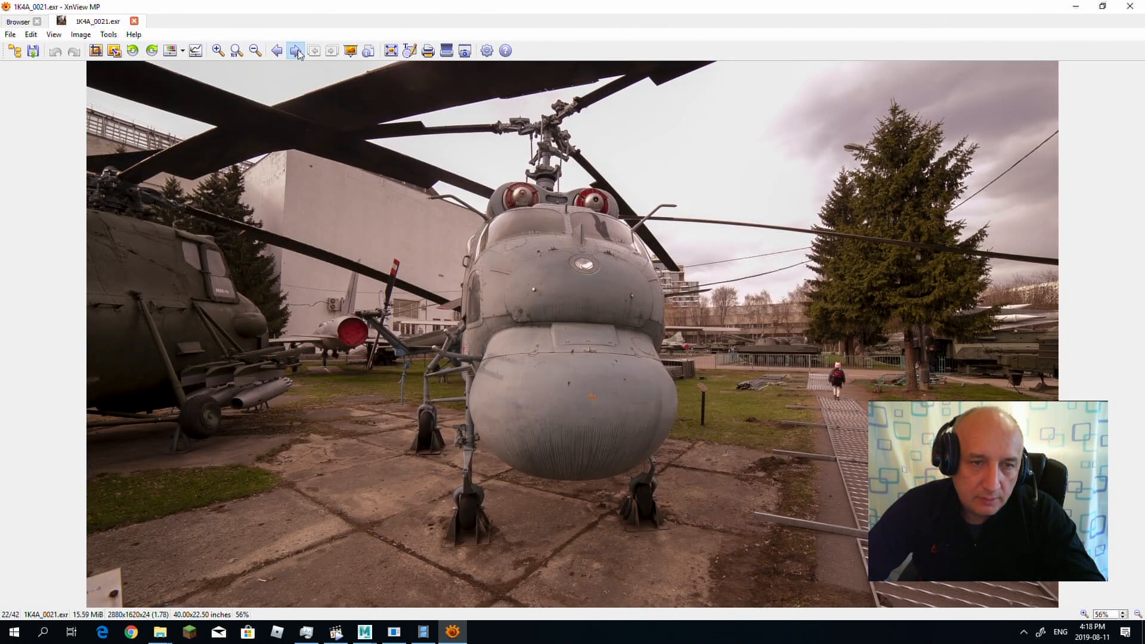
left_click(296, 52)
left_click(296, 52)
left_click(296, 52)
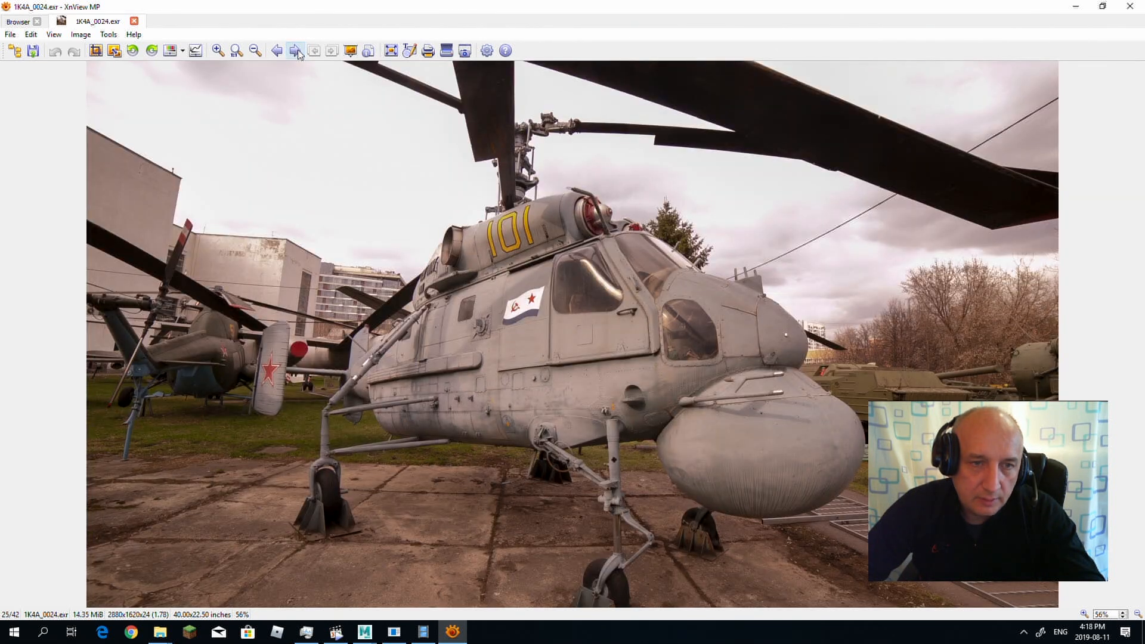
left_click(296, 52)
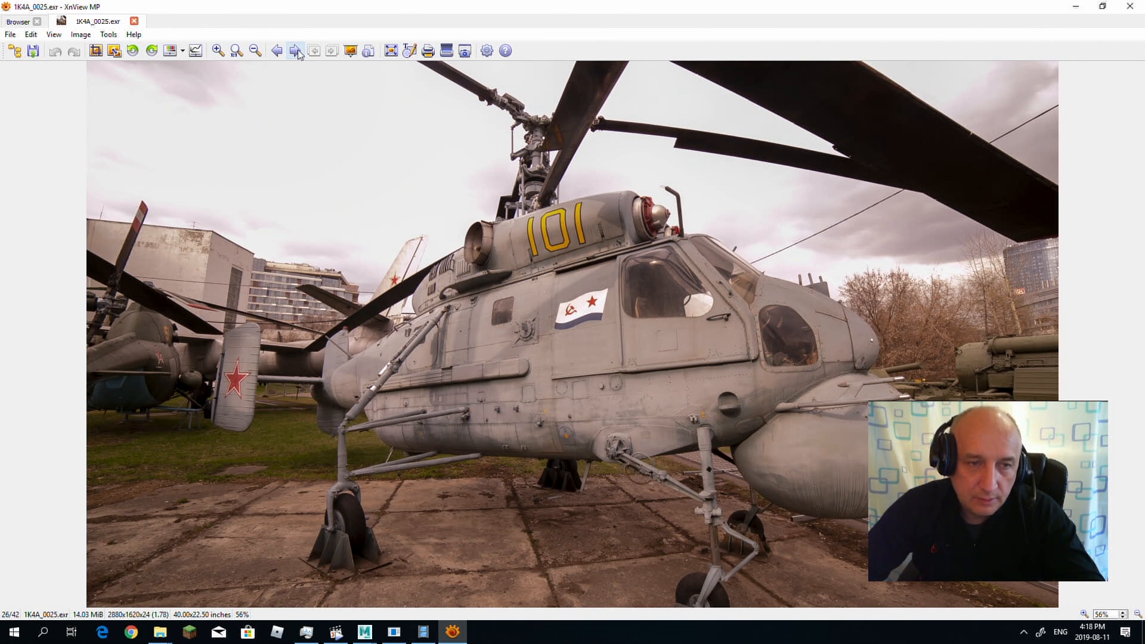
left_click(296, 51)
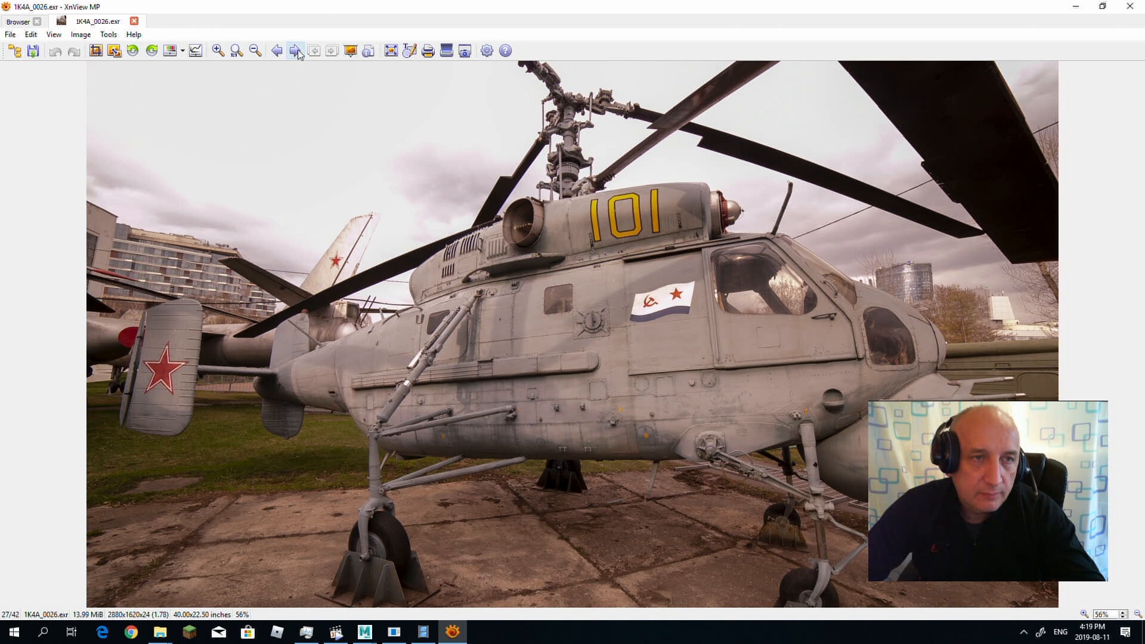
left_click(296, 51)
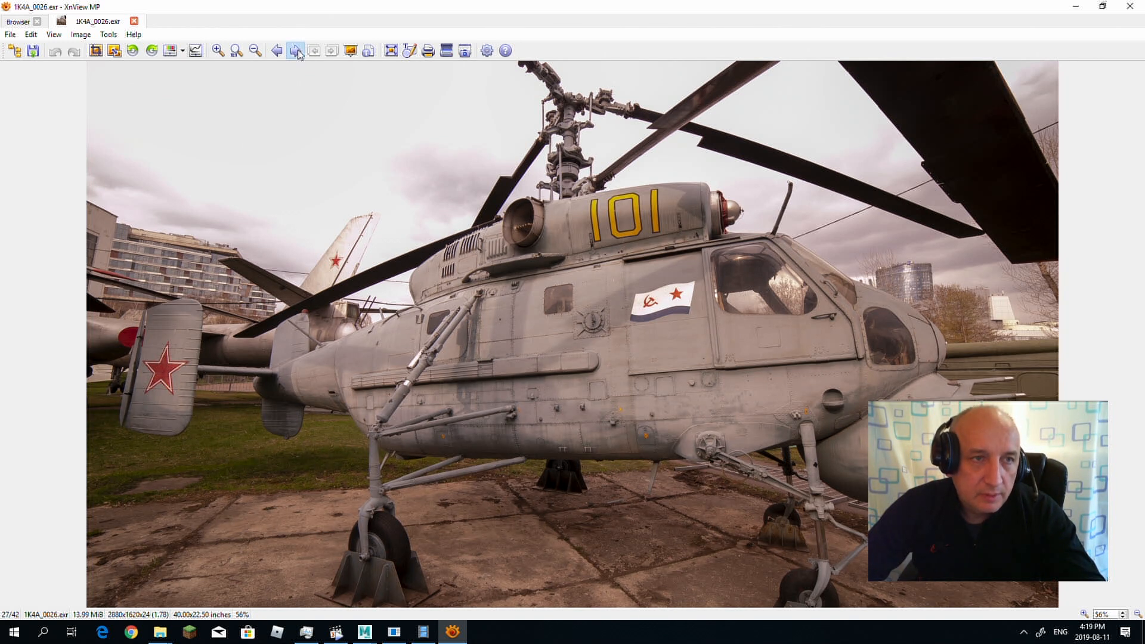
left_click(295, 50)
left_click(296, 51)
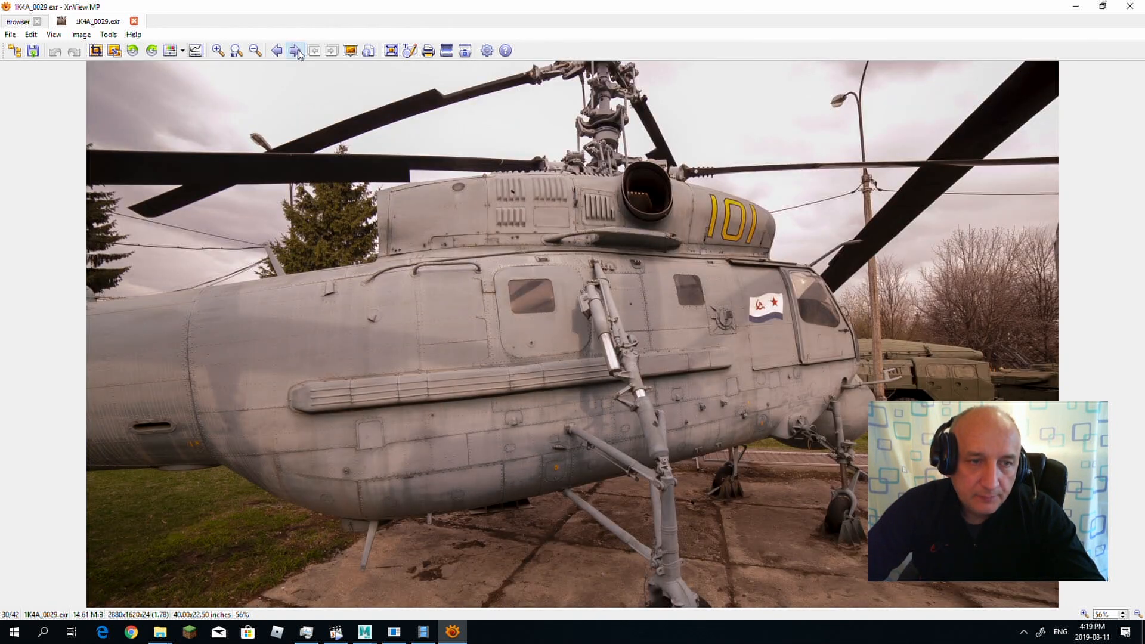
left_click(296, 50)
left_click(296, 51)
left_click(295, 51)
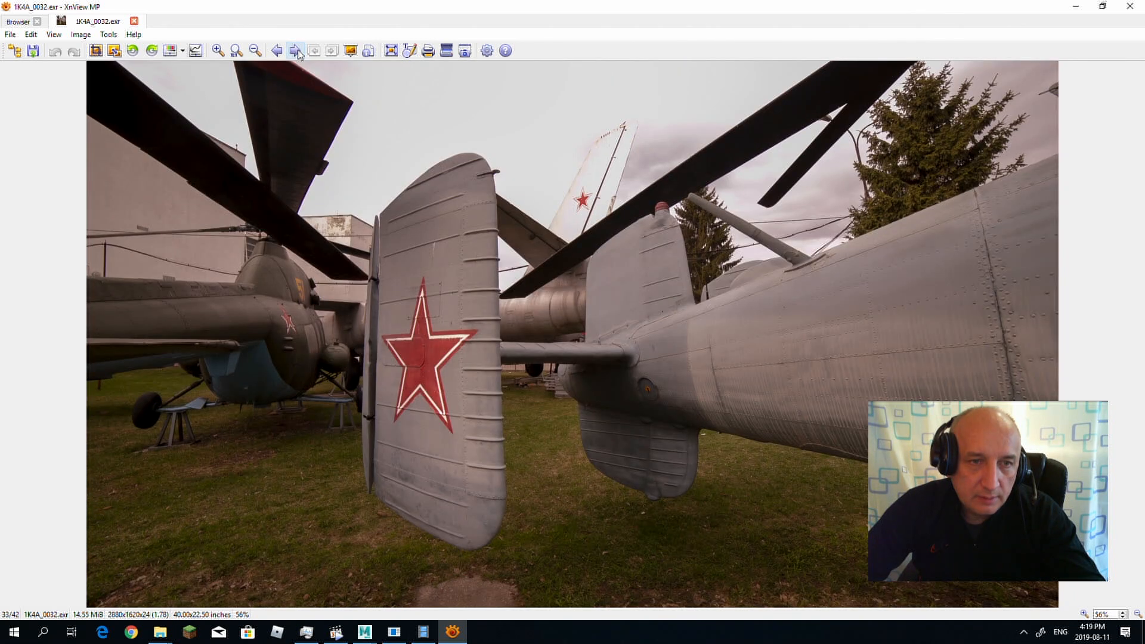
left_click(296, 50)
left_click(296, 51)
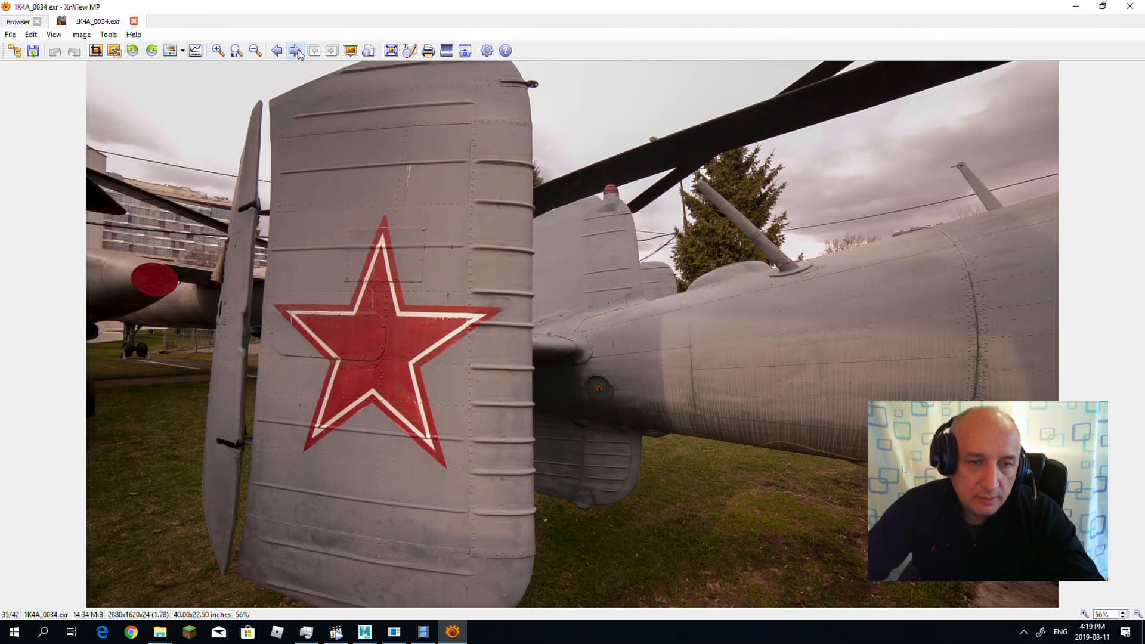
left_click(296, 51)
left_click(295, 51)
left_click(295, 51)
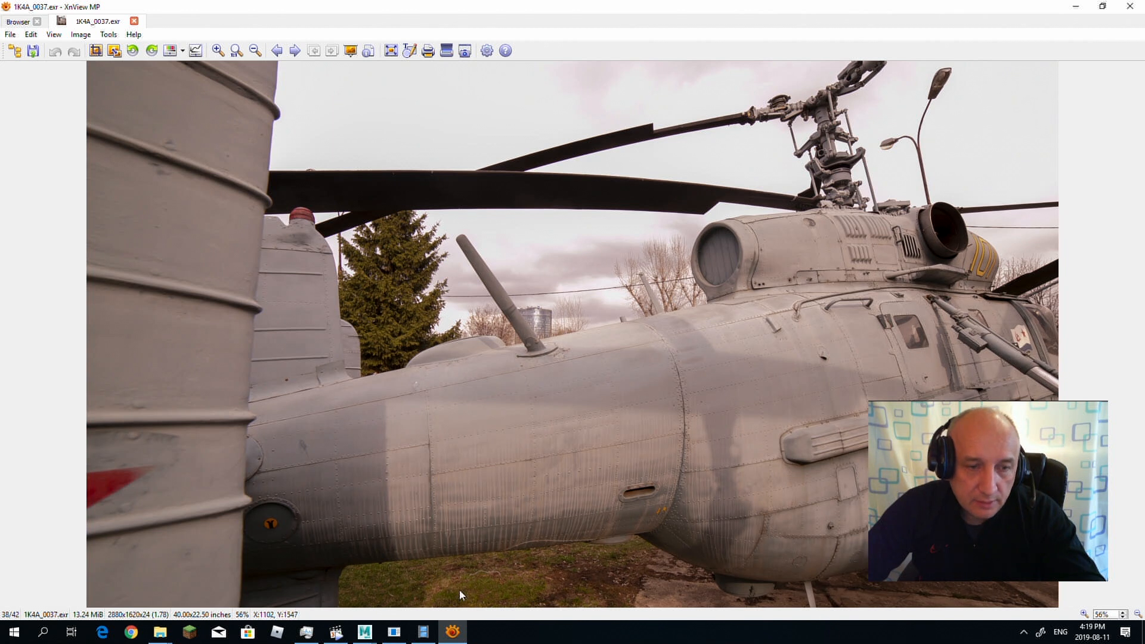
Step: Switch to Agisoft PhotoScan and add the photos 1K4A_0000.exr through 1K4A_0041.exr from the exr folder to the project
left_click(427, 634)
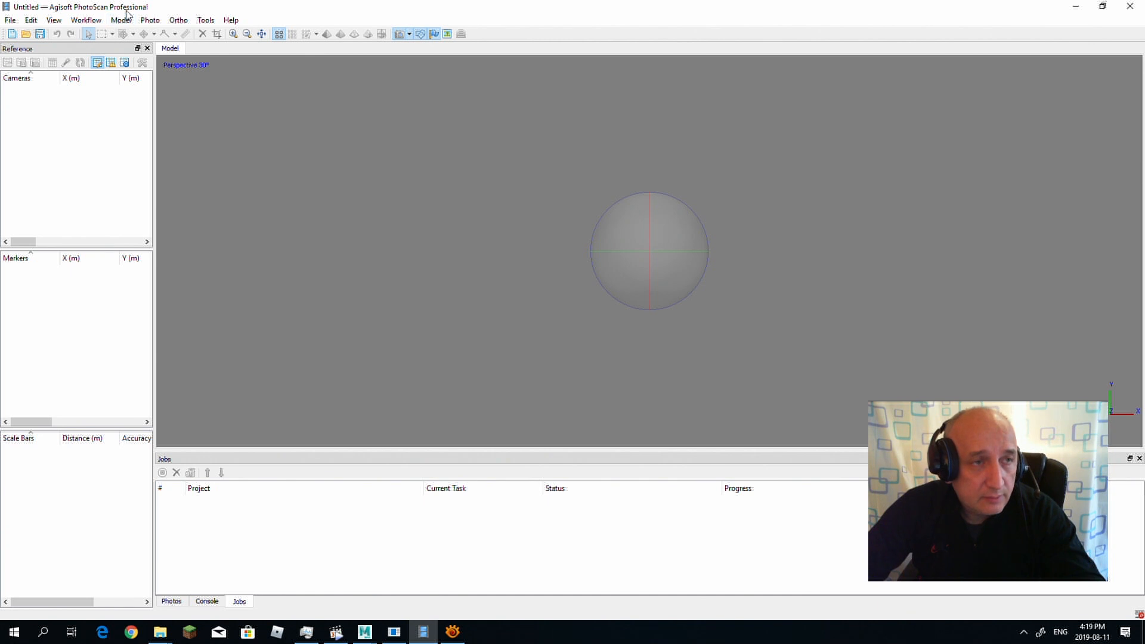
left_click(85, 23)
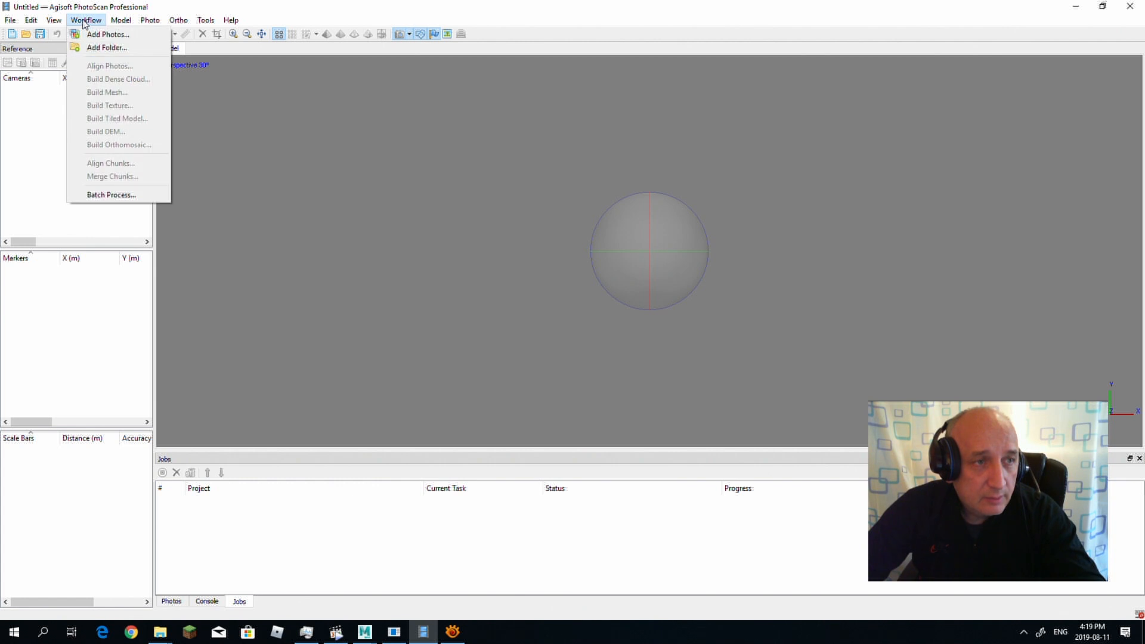
left_click(93, 35)
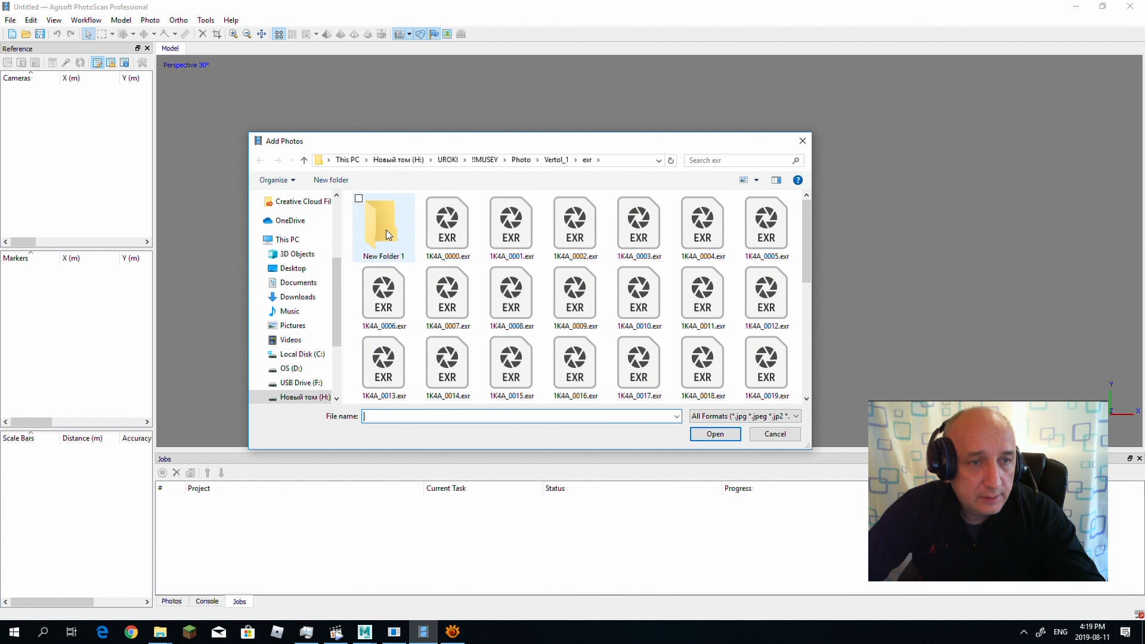
left_click(447, 228)
left_click_drag(806, 250, 807, 359)
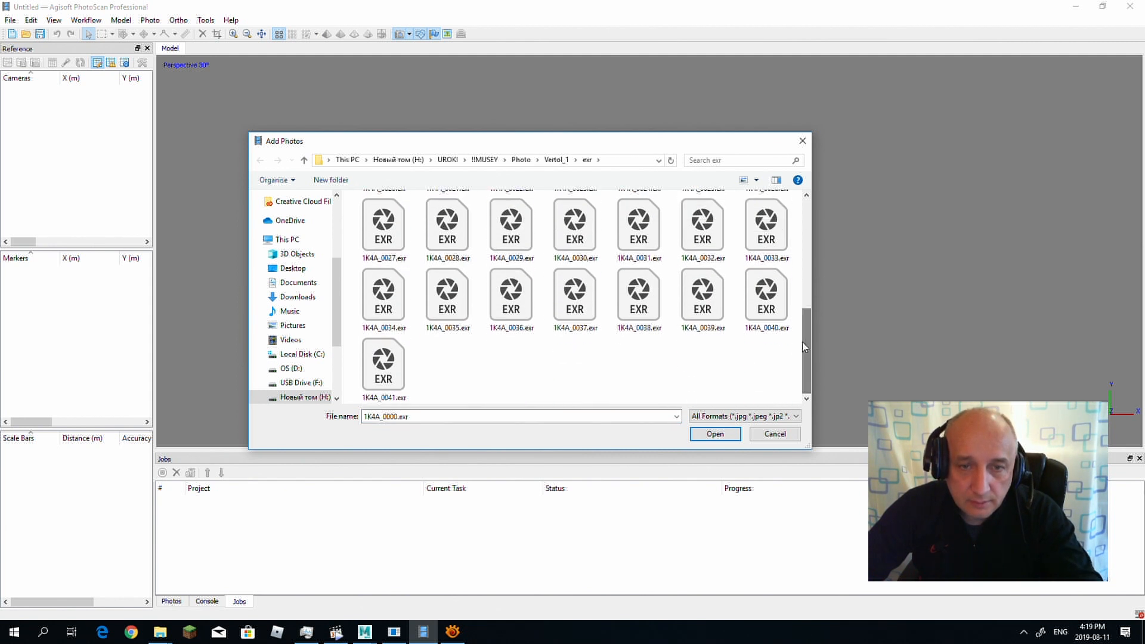
left_click(393, 366, "shift")
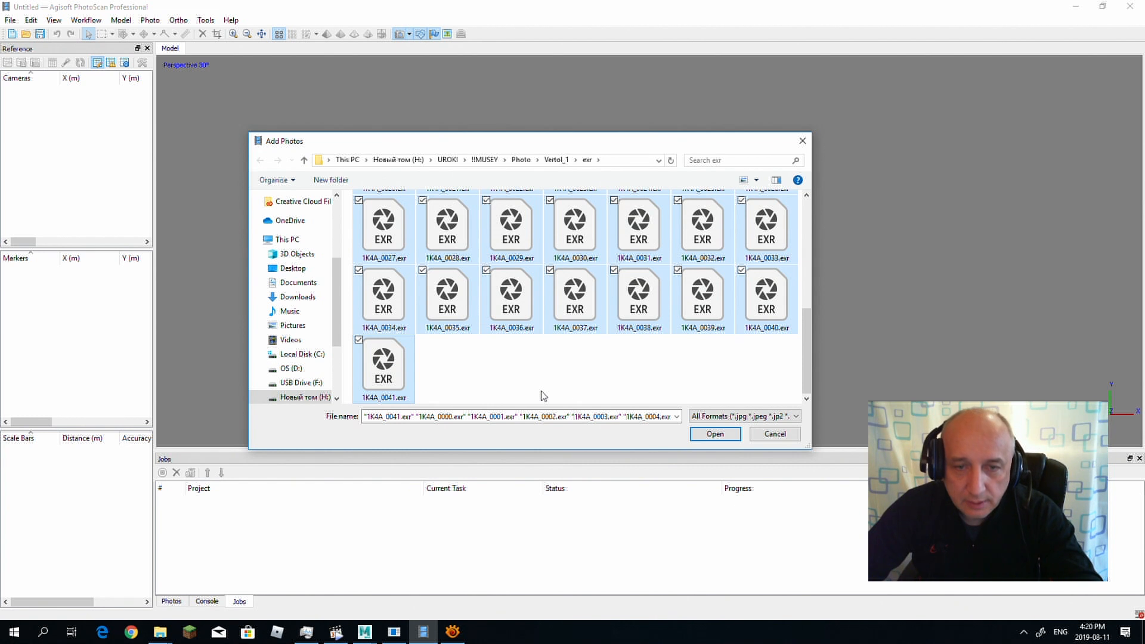
left_click(715, 433)
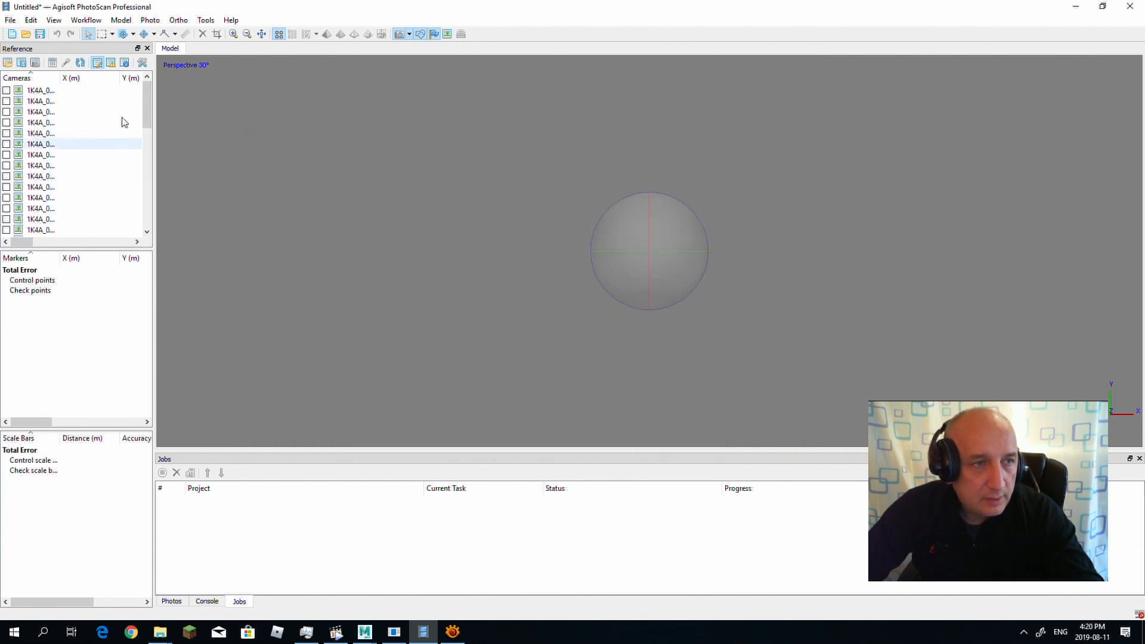
Step: Align the added photos with Medium accuracy and generic preselection enabled
left_click(95, 22)
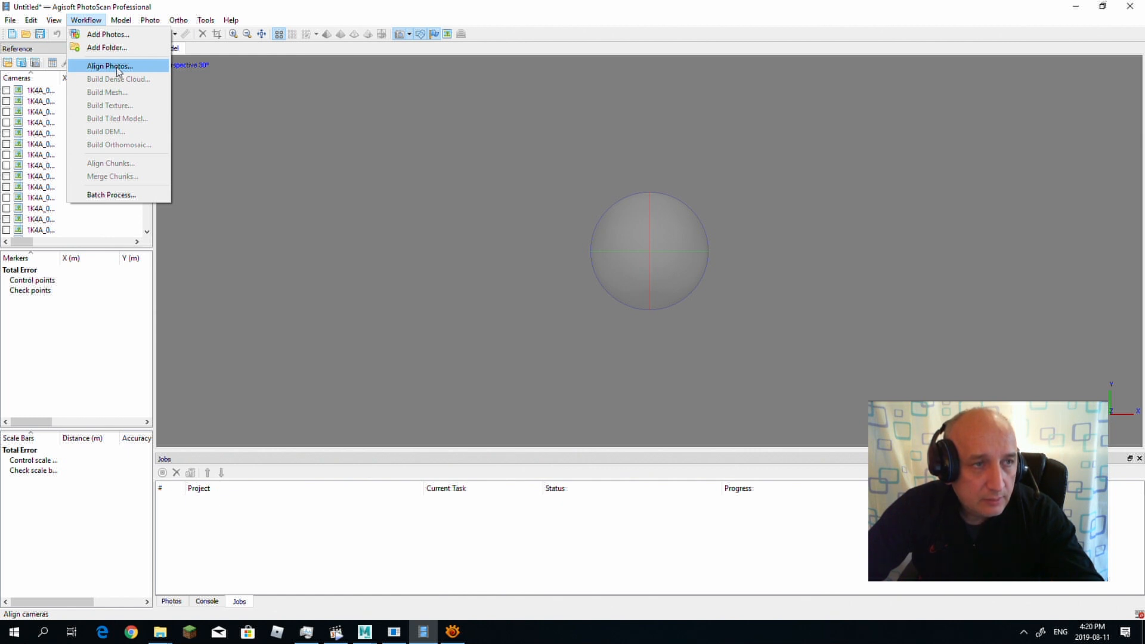
left_click(117, 71)
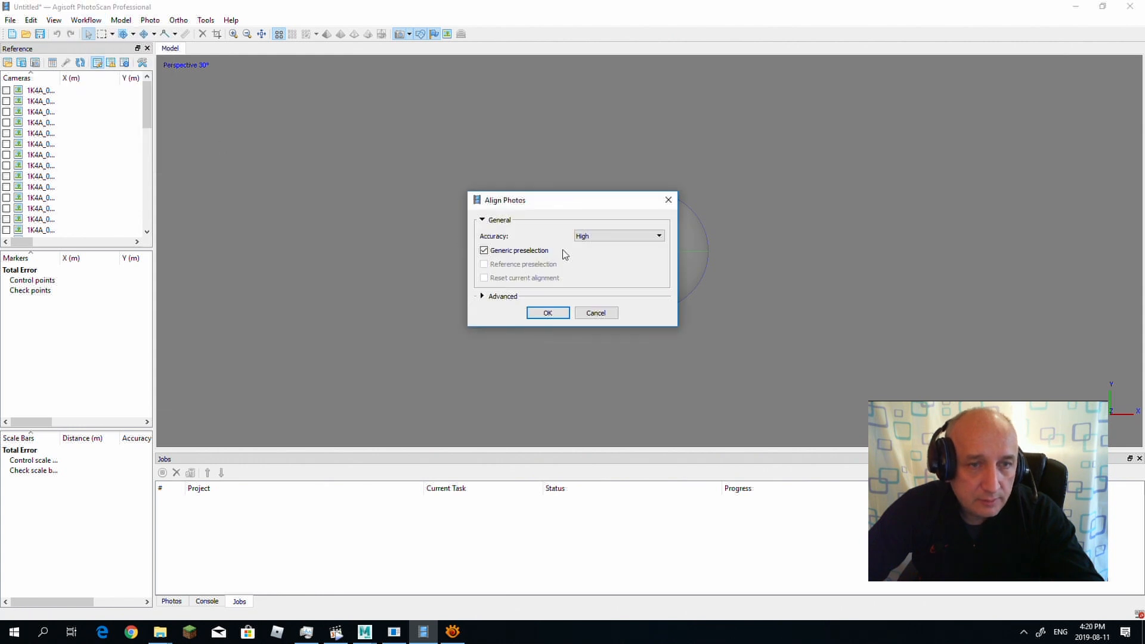
left_click(624, 238)
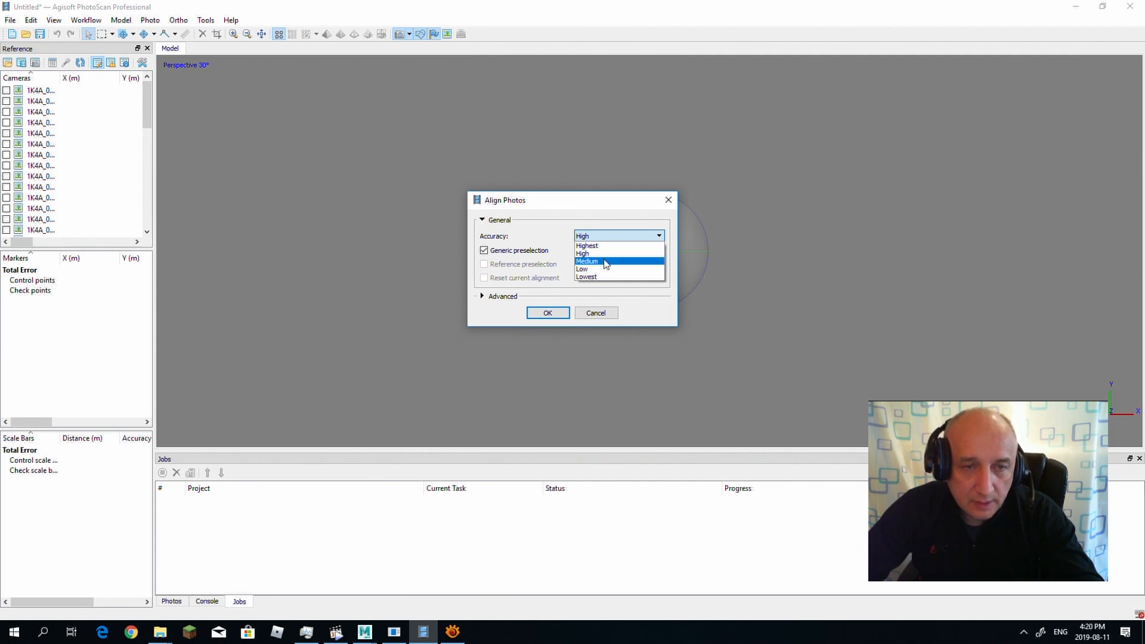
left_click(606, 261)
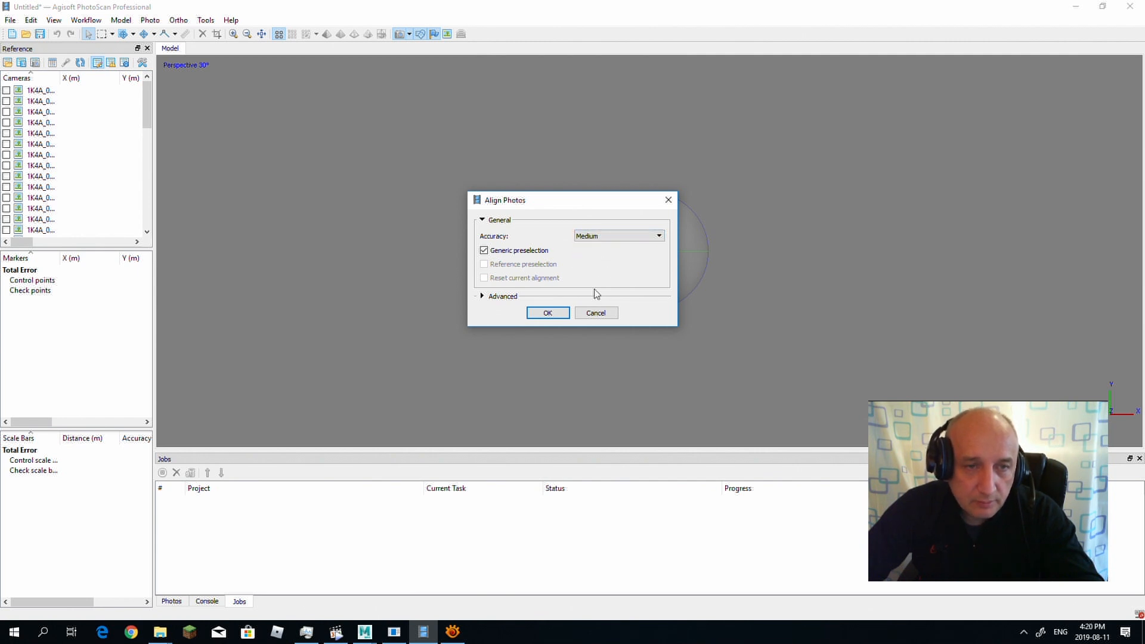
left_click(612, 239)
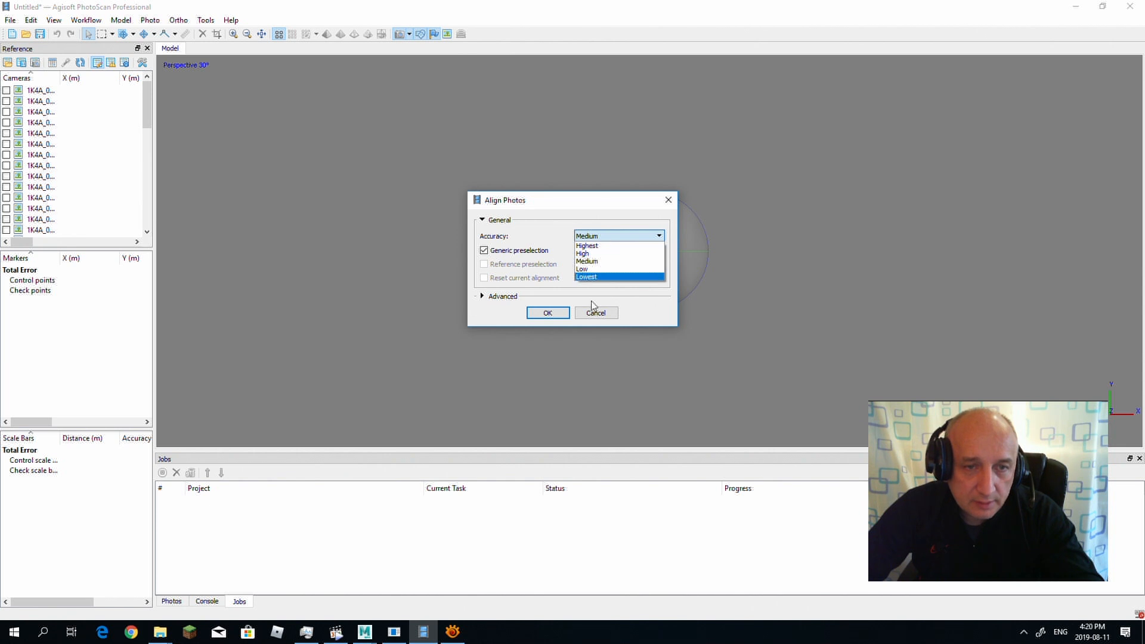
left_click(650, 317)
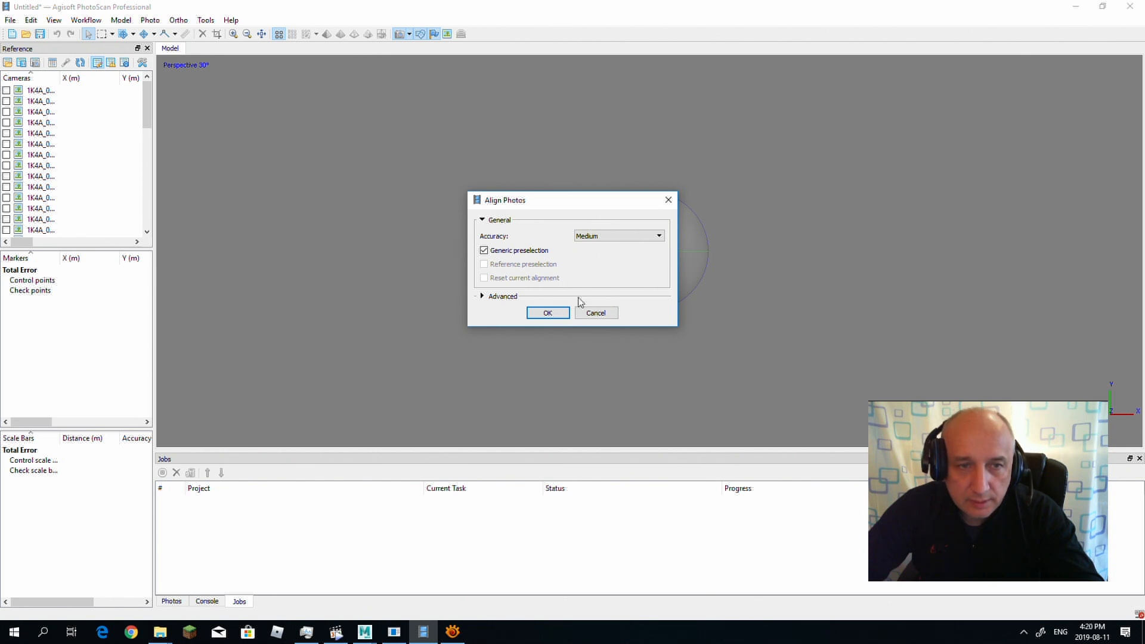
left_click(548, 312)
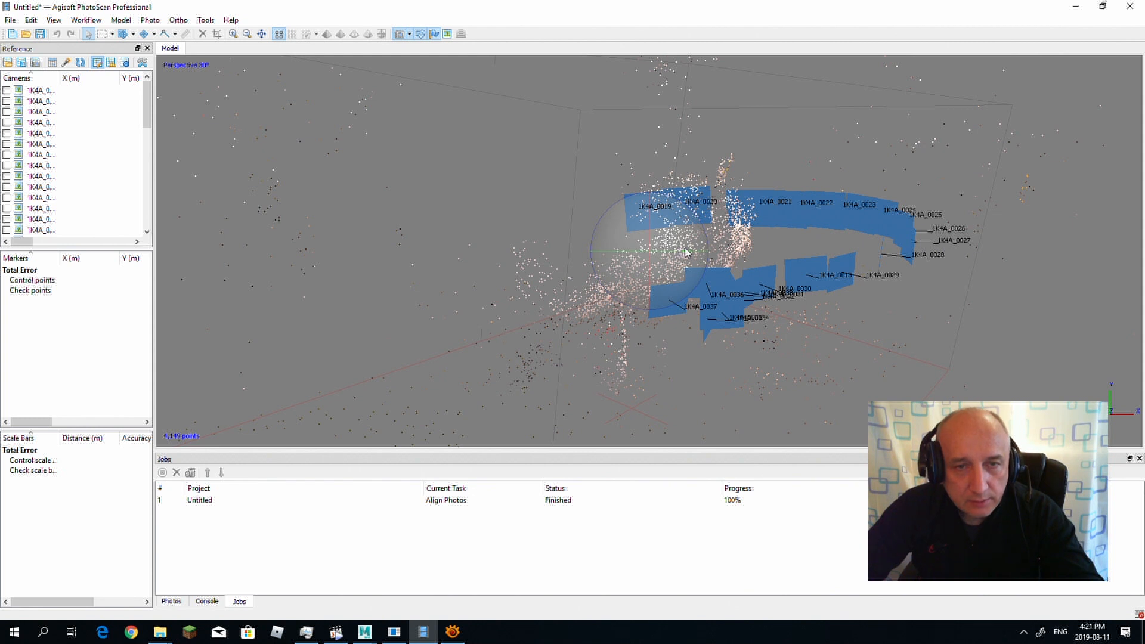
Step: Build a dense cloud from the aligned photos with Medium quality
mouse_move(653, 218)
left_mouse_down()
mouse_move(668, 244)
mouse_move(646, 274)
mouse_move(608, 241)
mouse_move(560, 243)
mouse_move(538, 290)
mouse_move(657, 277)
mouse_move(687, 233)
mouse_move(648, 273)
mouse_move(668, 235)
mouse_move(628, 230)
mouse_move(674, 250)
mouse_move(638, 289)
mouse_move(581, 298)
mouse_move(513, 251)
mouse_move(684, 225)
mouse_move(635, 257)
mouse_move(647, 237)
mouse_move(672, 235)
mouse_move(647, 239)
mouse_move(662, 232)
left_mouse_up()
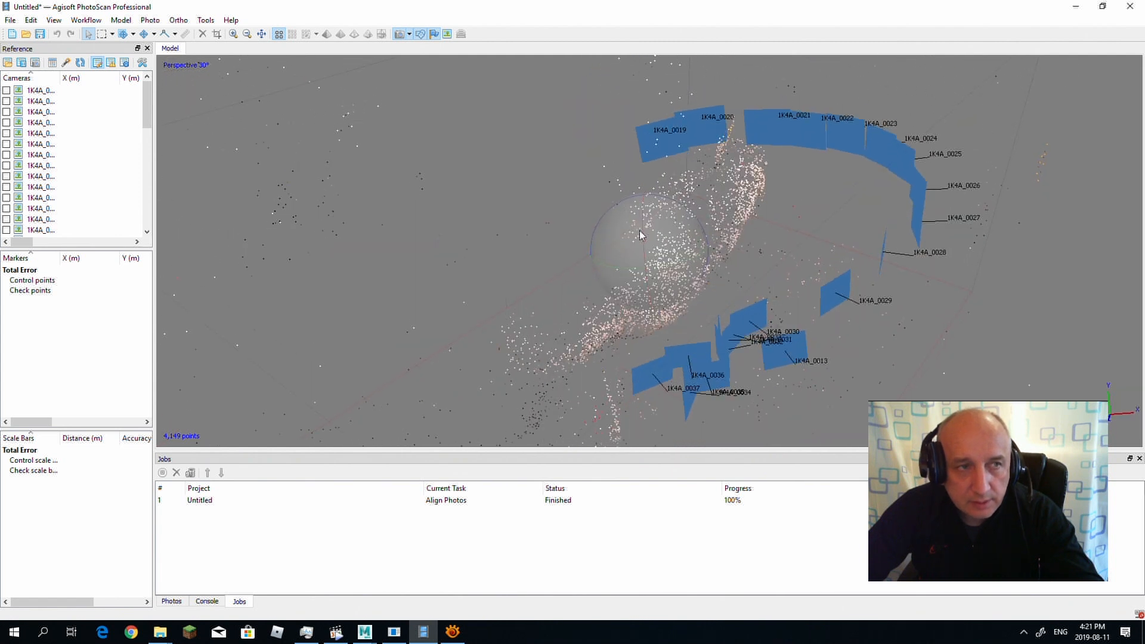
left_click(86, 20)
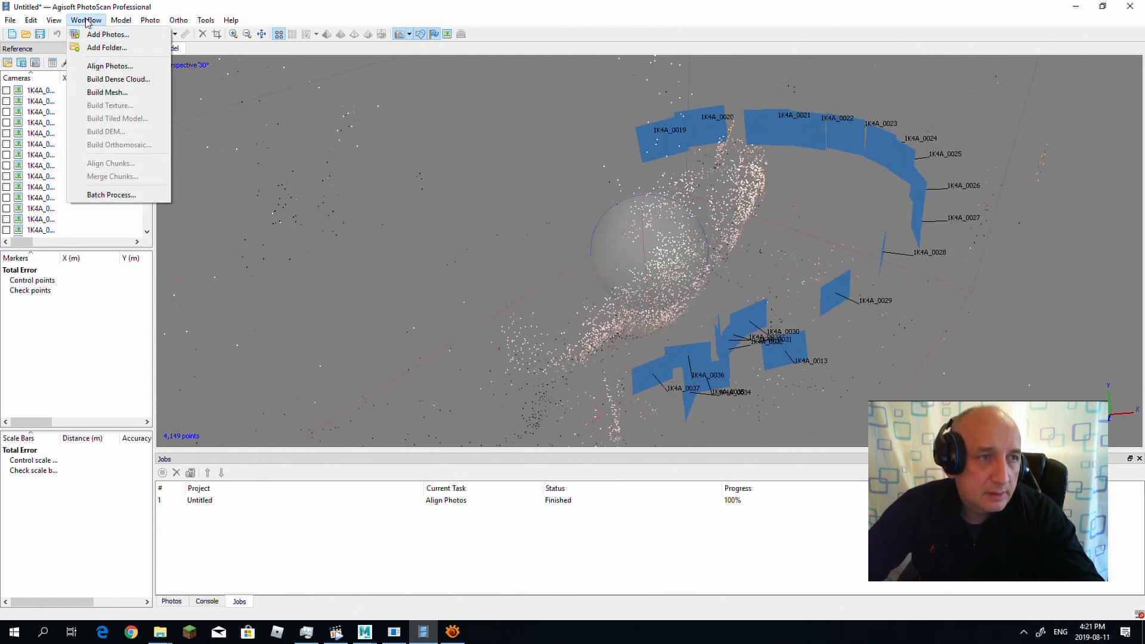
left_click(111, 80)
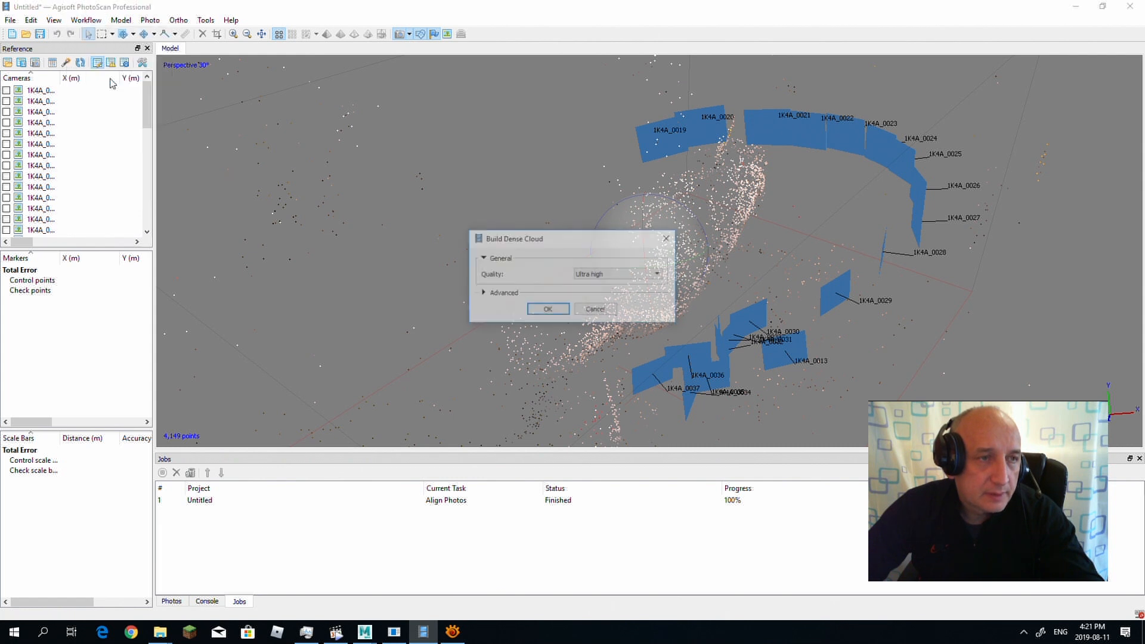
left_click(607, 277)
left_click(603, 296)
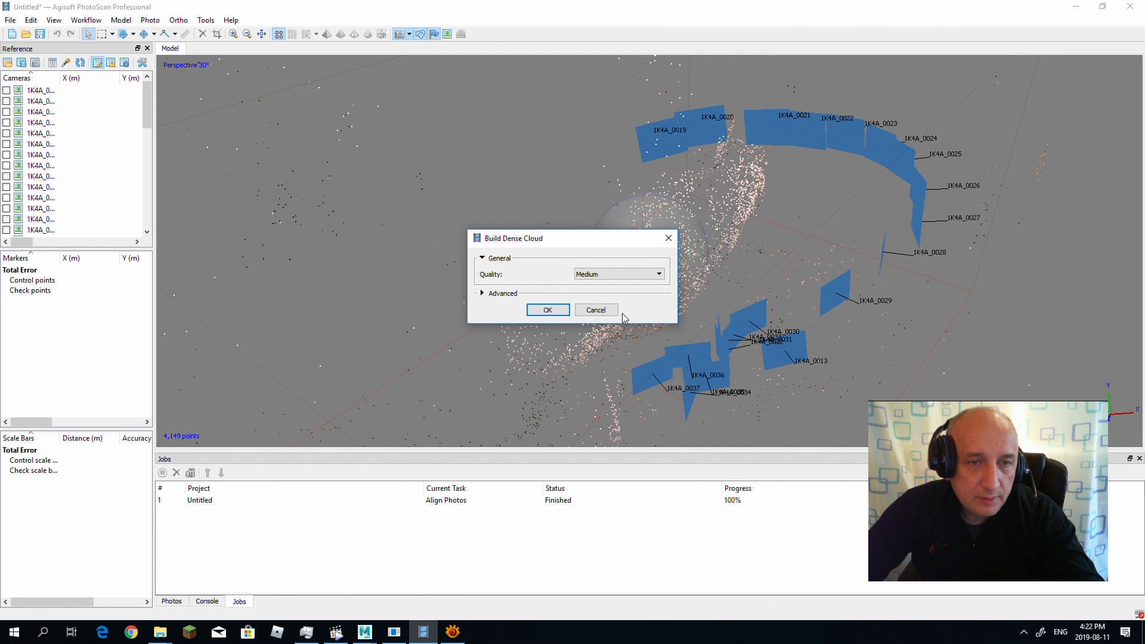
left_click(548, 310)
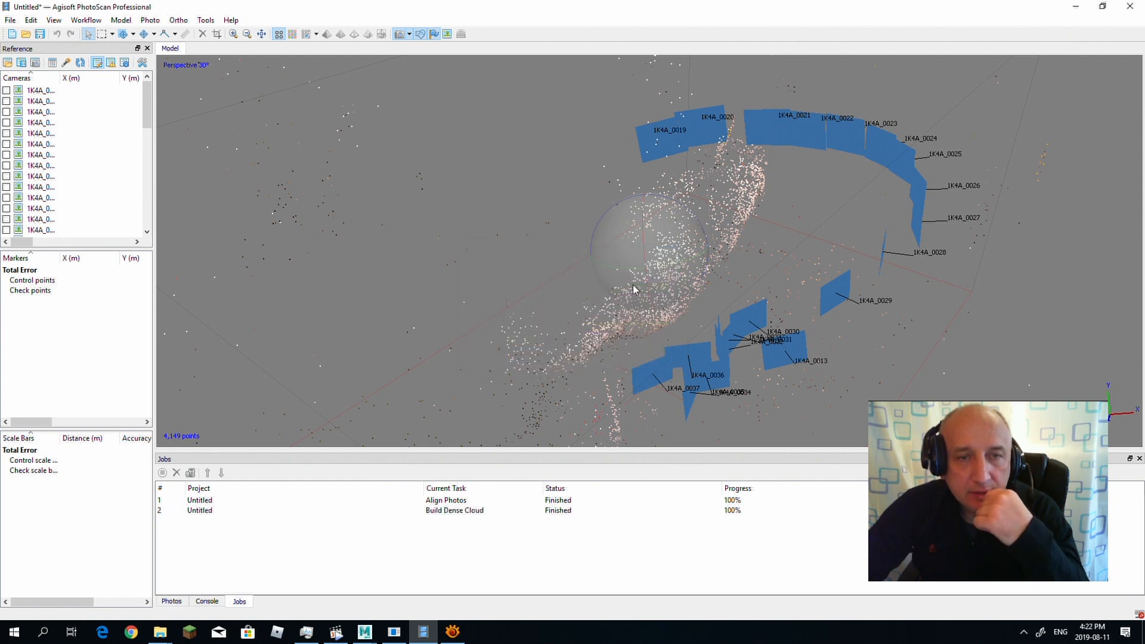
Step: Build an Arbitrary (3D) mesh from the dense cloud with the Medium (60,000) face count
mouse_move(659, 299)
left_mouse_down()
mouse_move(646, 298)
mouse_move(655, 282)
left_mouse_up()
left_click(86, 20)
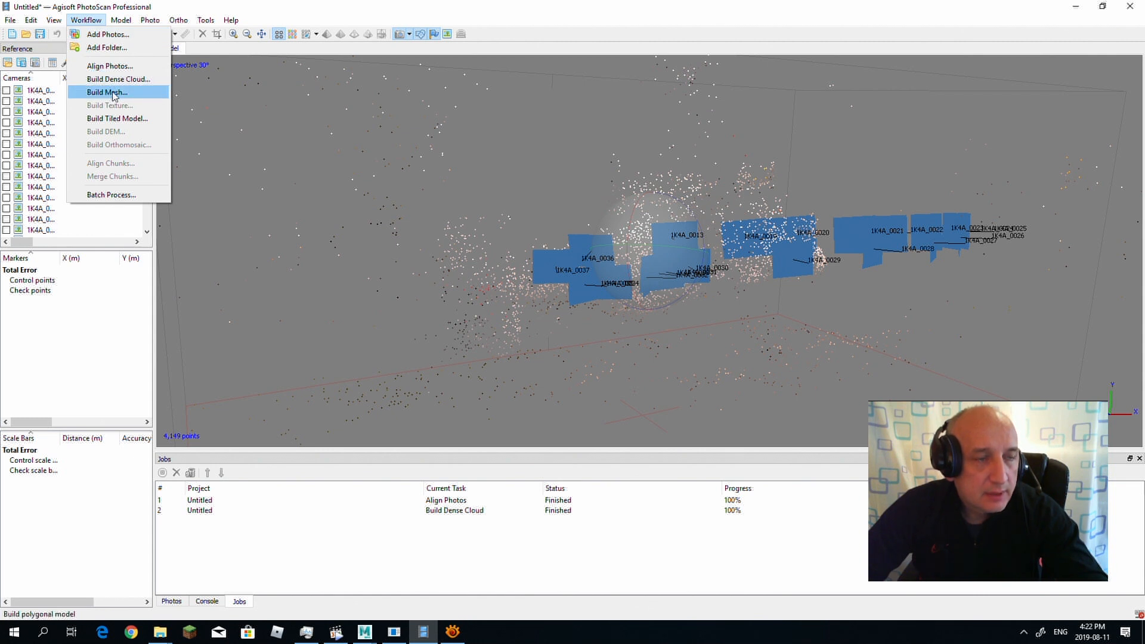
left_click(114, 94)
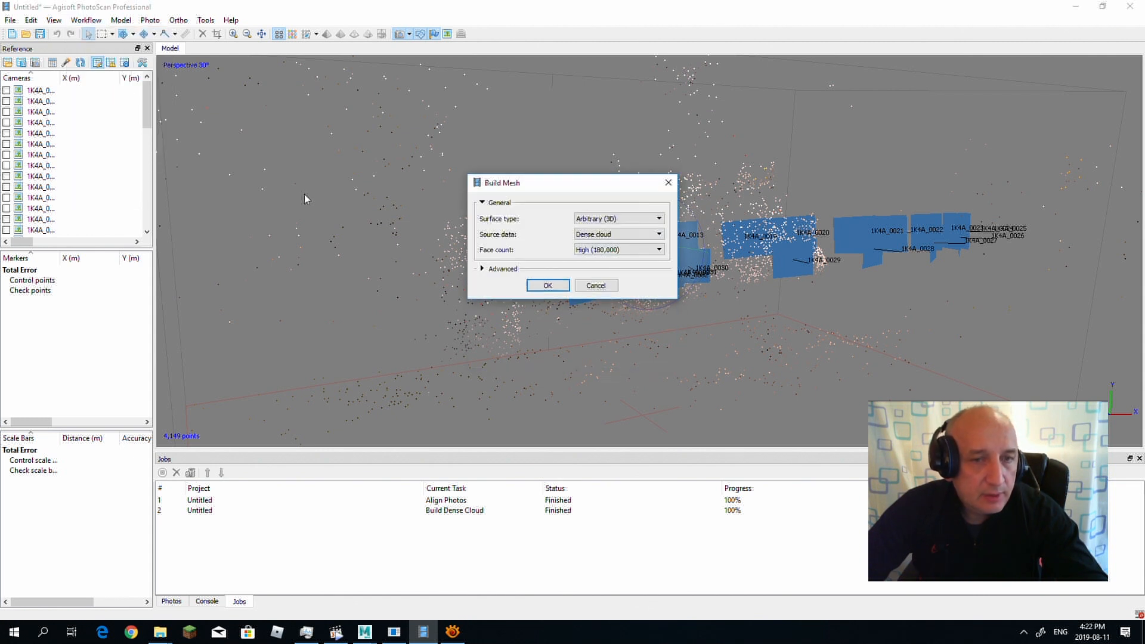
left_click(618, 252)
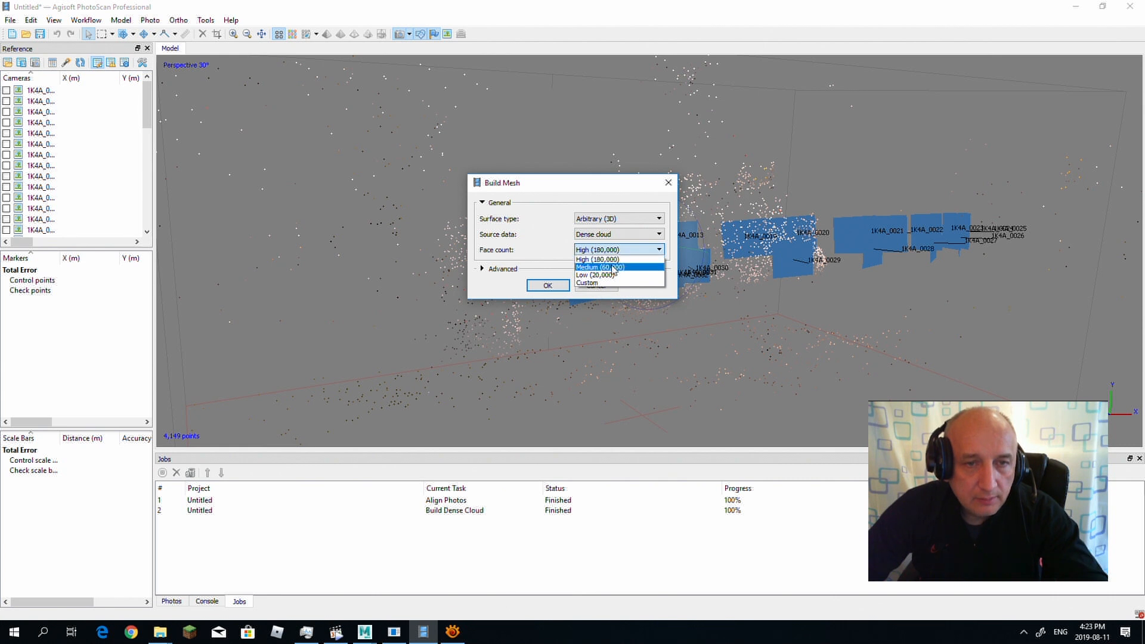
left_click(614, 268)
left_click(547, 286)
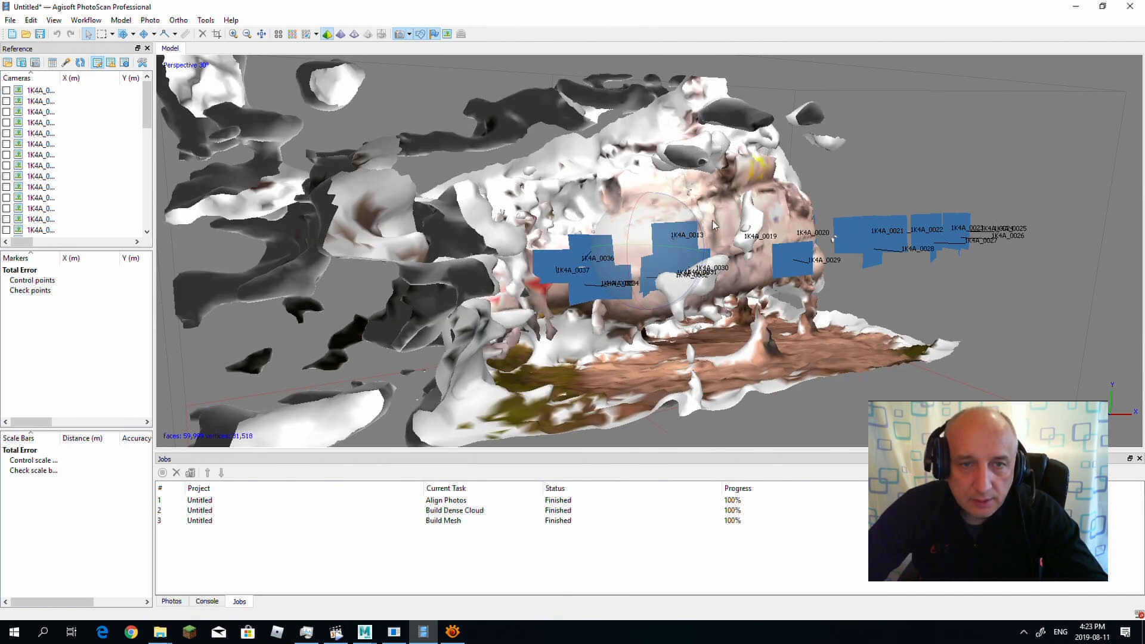
Step: Build the mesh texture with Generic mapping, Mosaic blending and a texture size of 3096 x 1
left_click_drag(653, 207, 614, 232)
left_click_drag(684, 257, 620, 263)
left_click(87, 20)
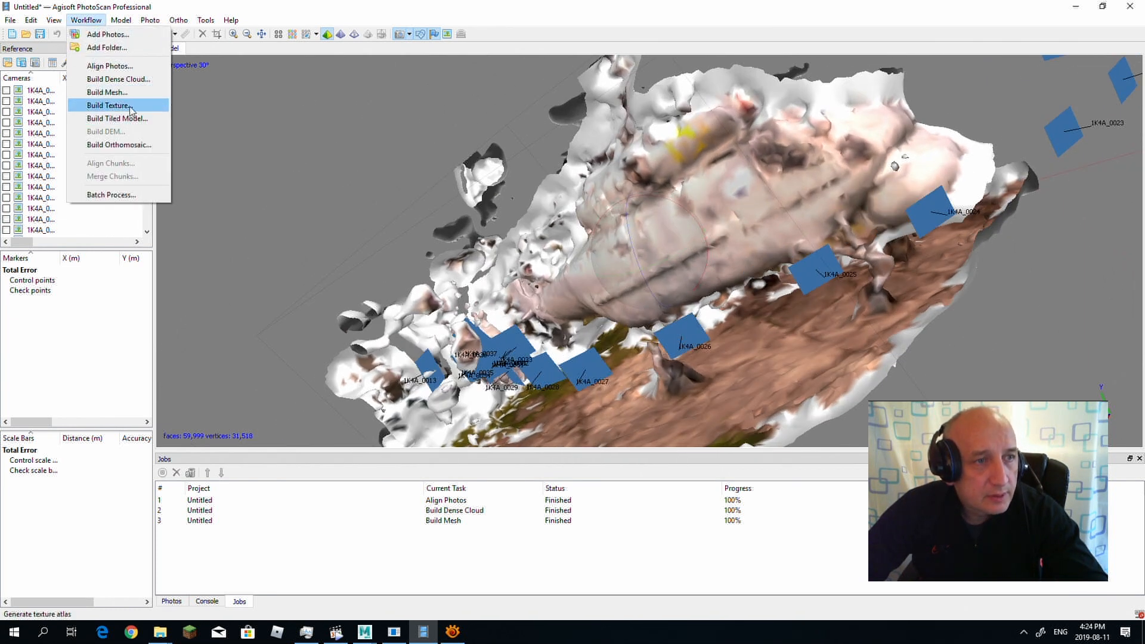
left_click(108, 105)
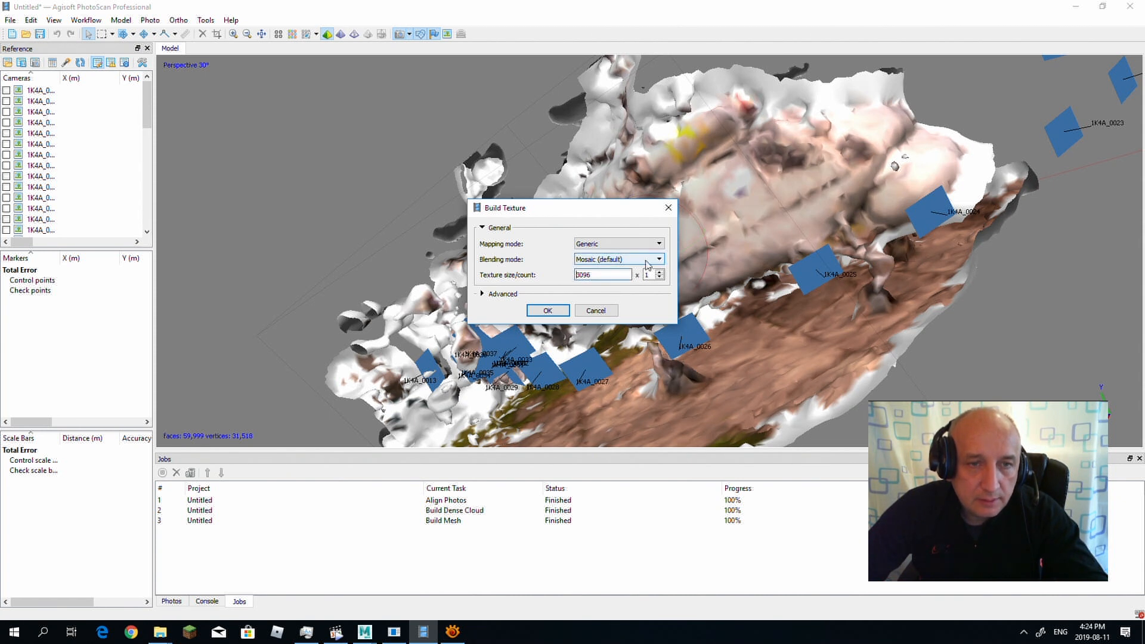
left_click(484, 294)
key("Return")
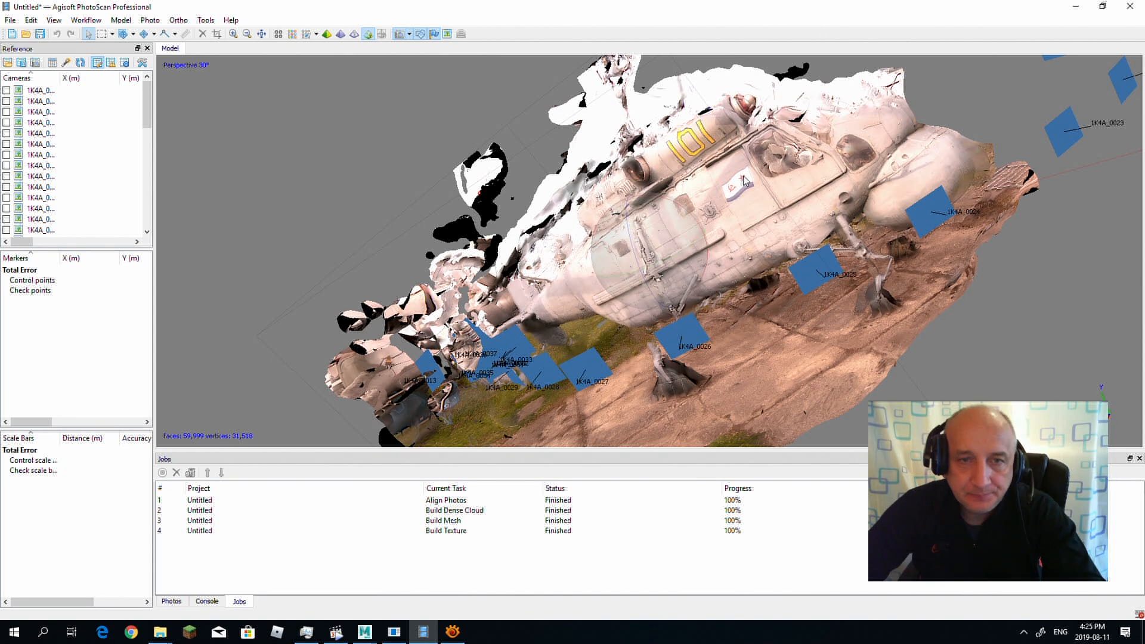
left_click_drag(693, 214, 690, 252)
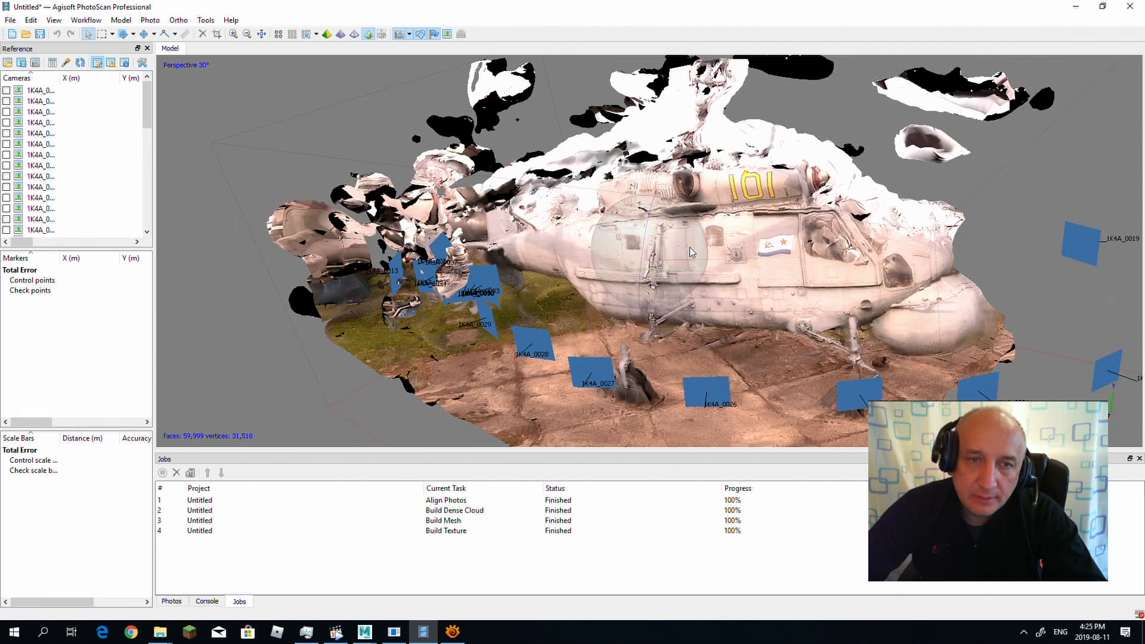
left_click_drag(600, 262, 521, 290)
left_click_drag(637, 266, 280, 133)
left_click(10, 20)
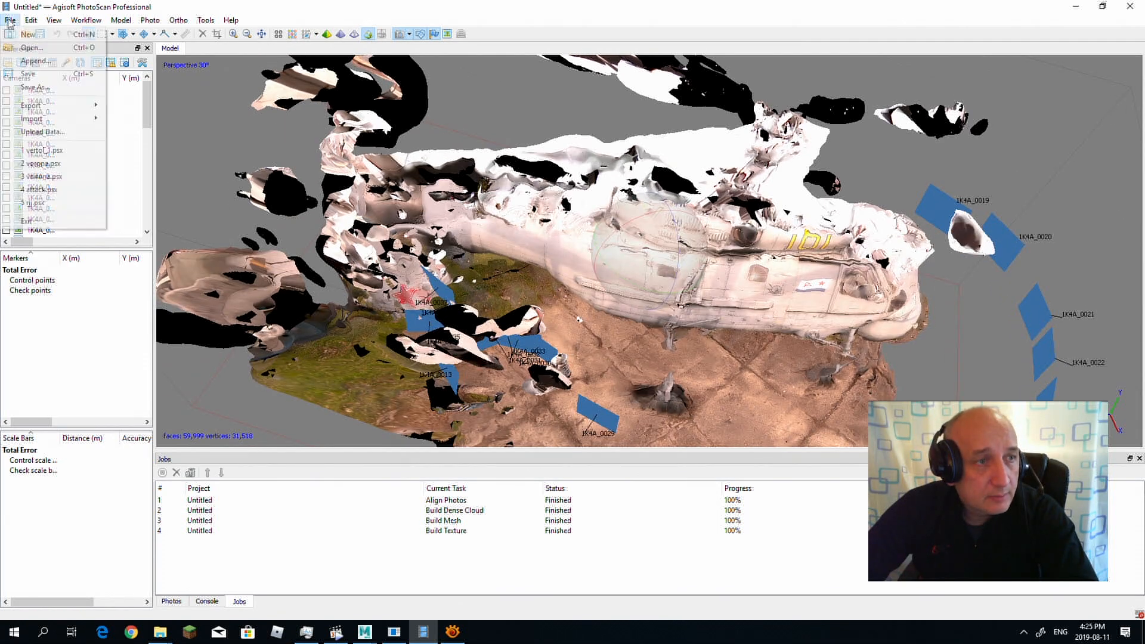
left_click(41, 151)
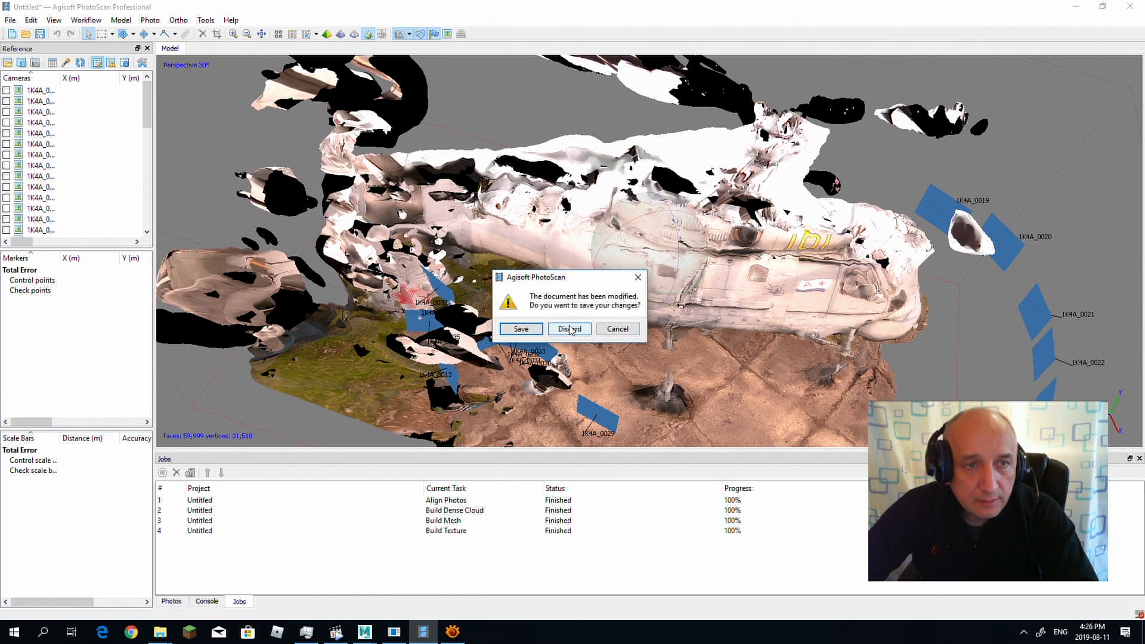
left_click(617, 329)
left_click_drag(617, 328, 632, 258)
left_click(10, 20)
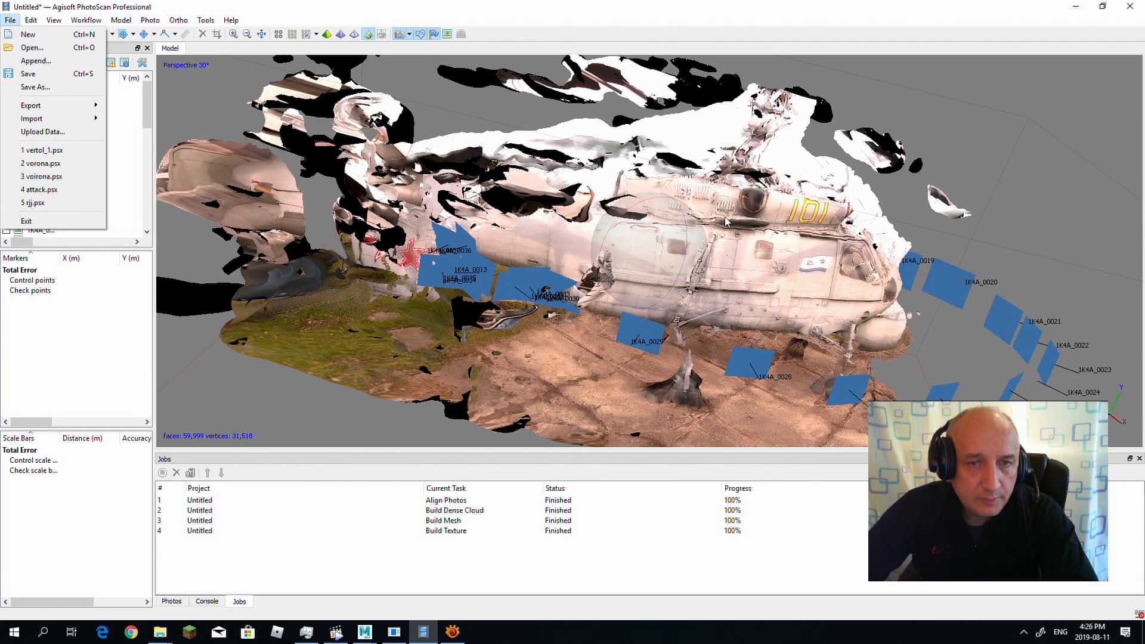
mouse_move(69, 107)
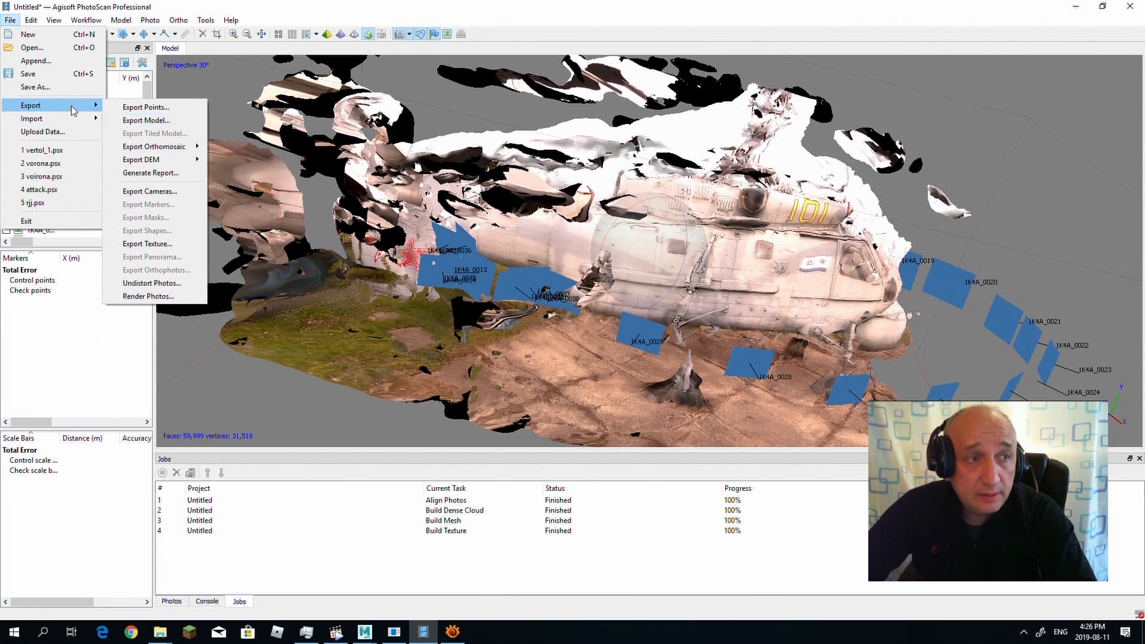
left_click(62, 150)
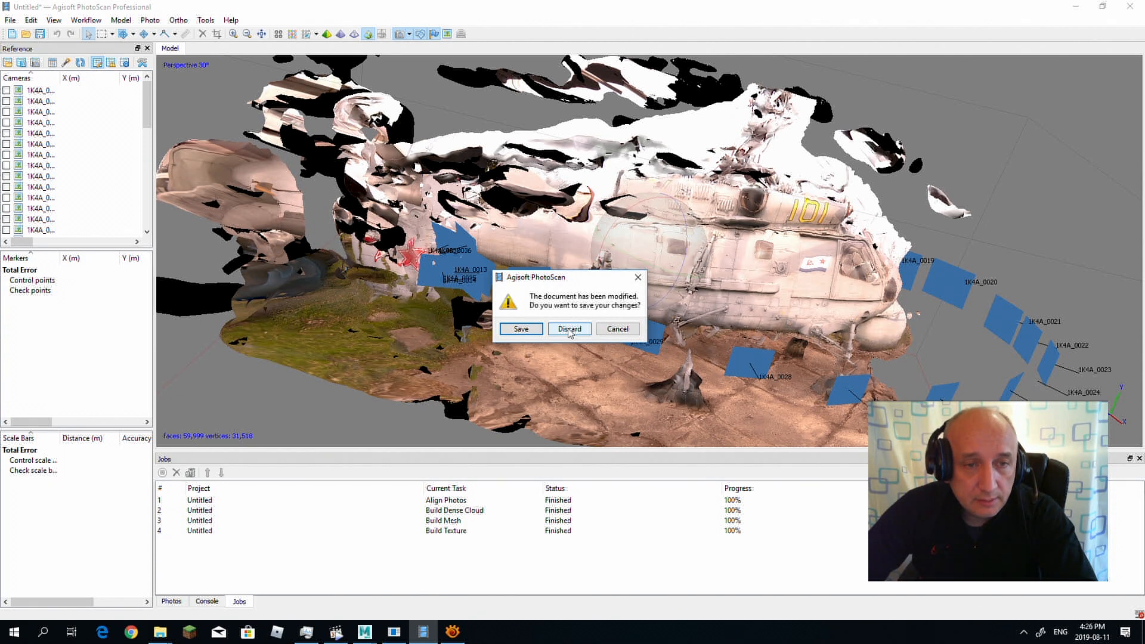
left_click(616, 329)
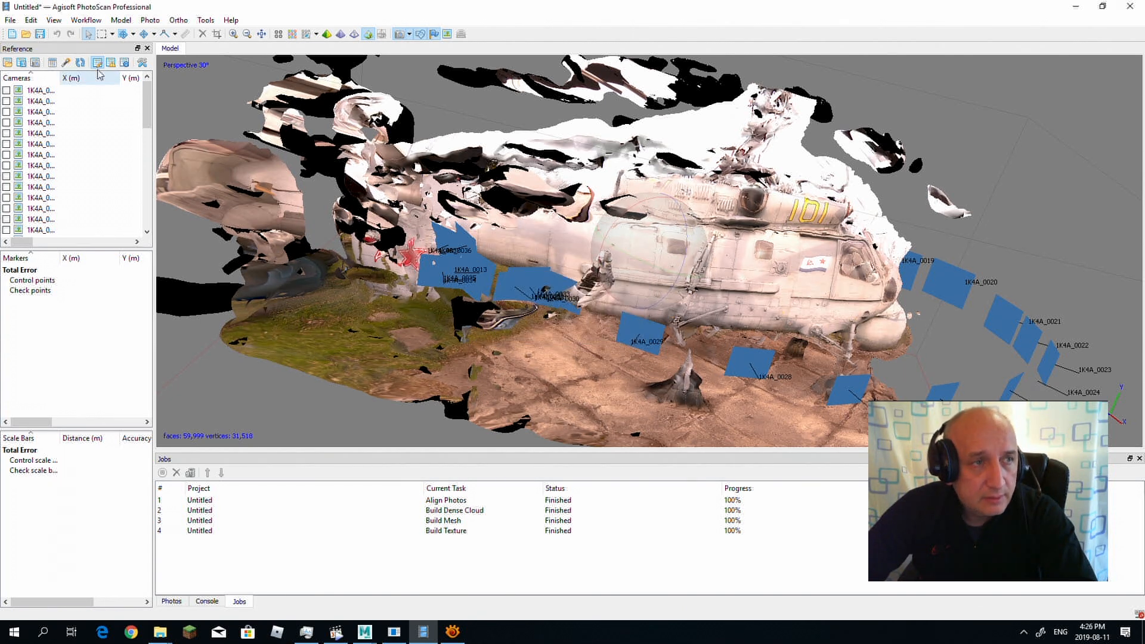
Step: Save the project under the name test in the Vertol_1 folder
left_click(10, 20)
left_click(35, 87)
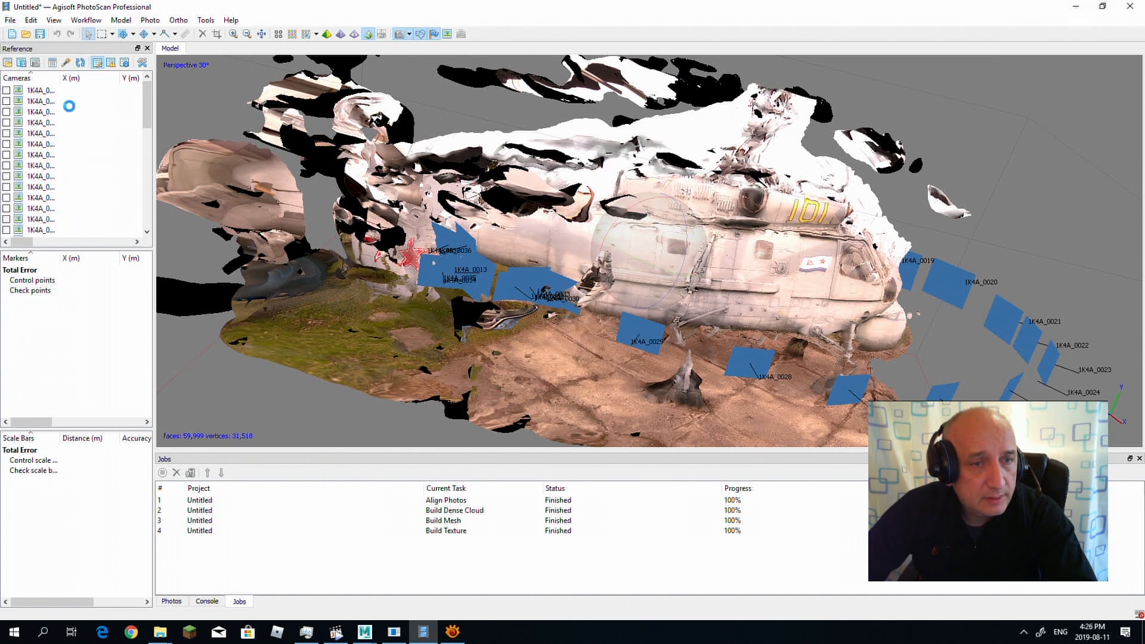
type("test")
left_click(709, 433)
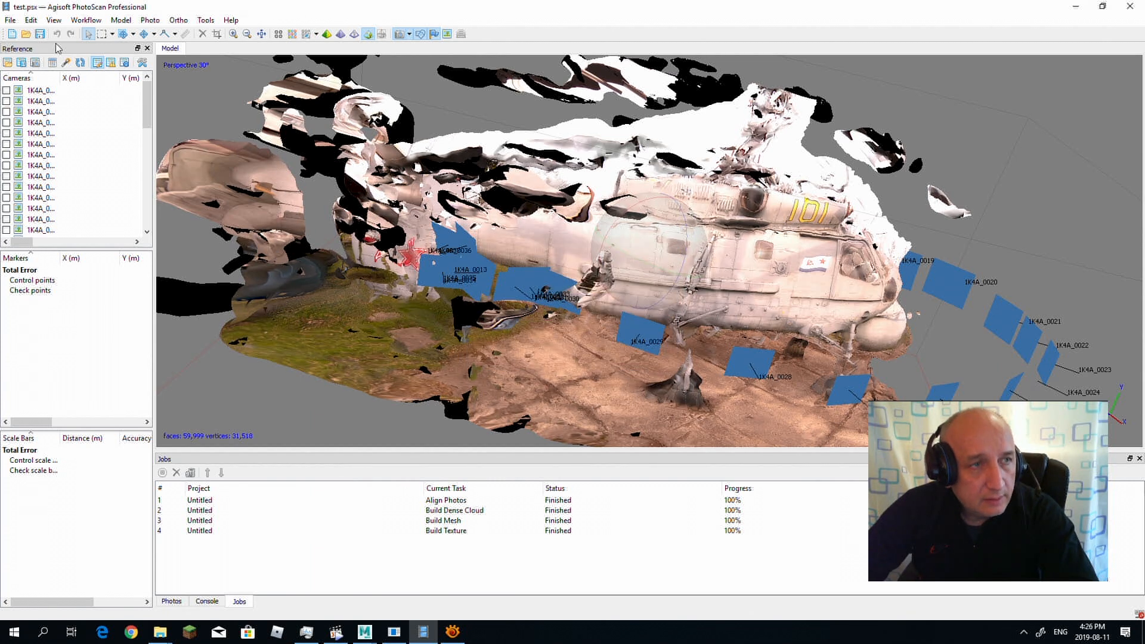
Step: Open the recent project vertol_1.psx with the full helicopter model
left_click(10, 20)
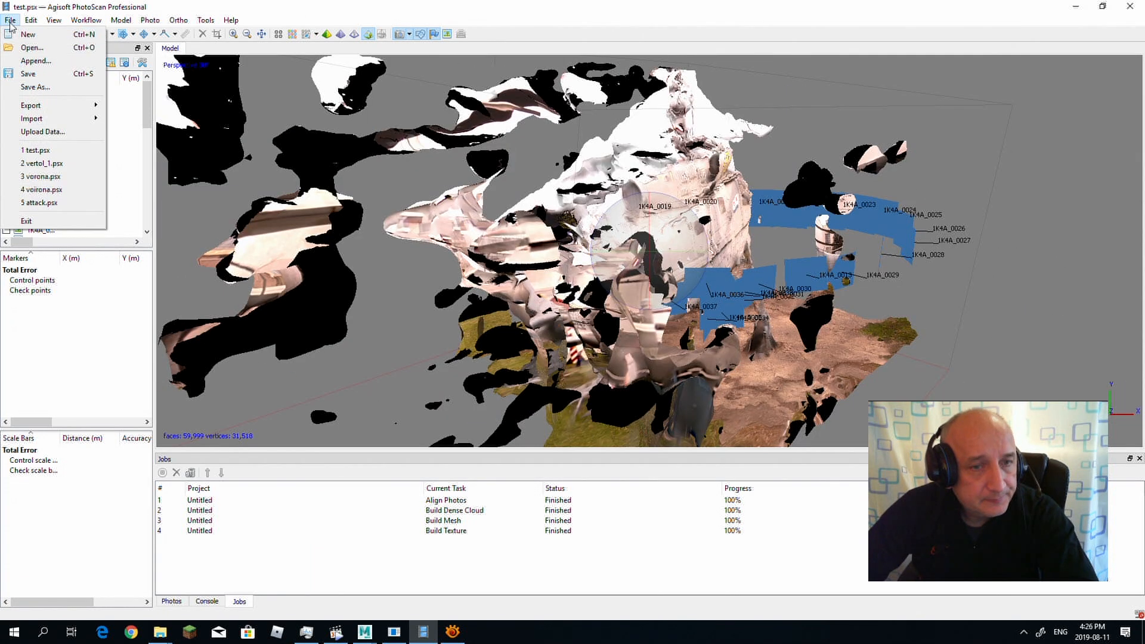
left_click(42, 163)
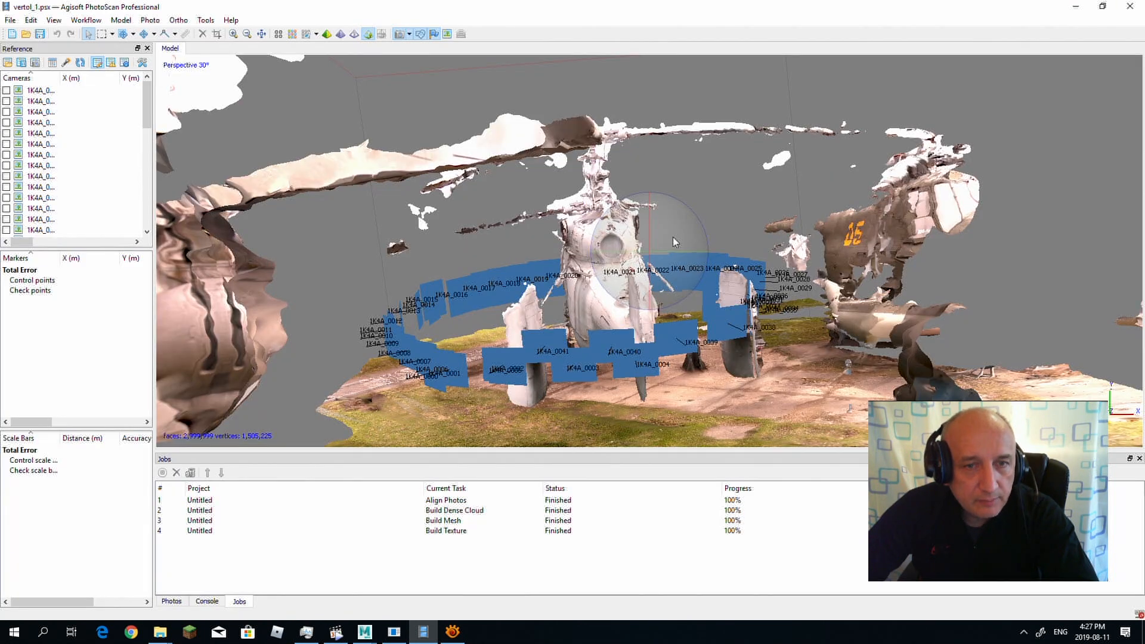
left_click_drag(668, 250, 566, 304)
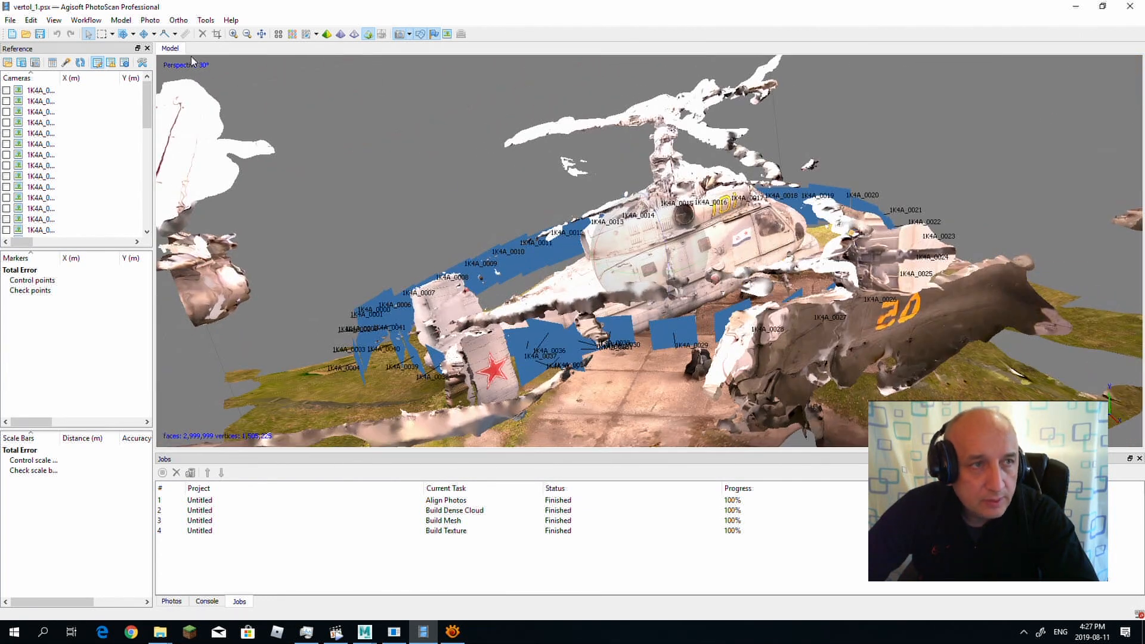
left_click(88, 20)
left_click(107, 36)
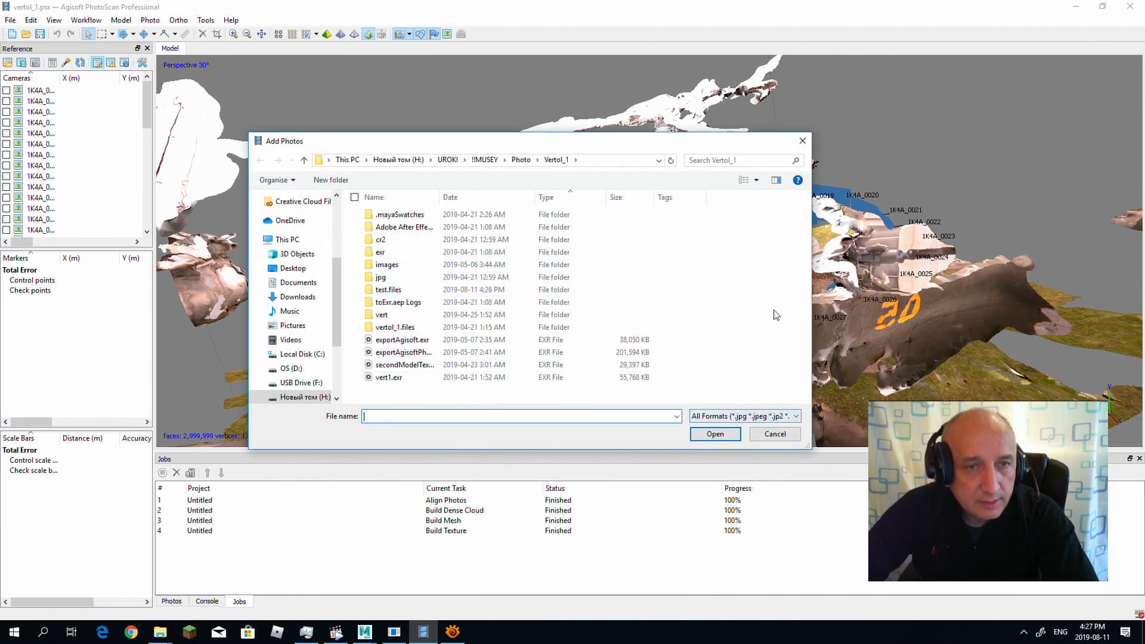
left_click(776, 434)
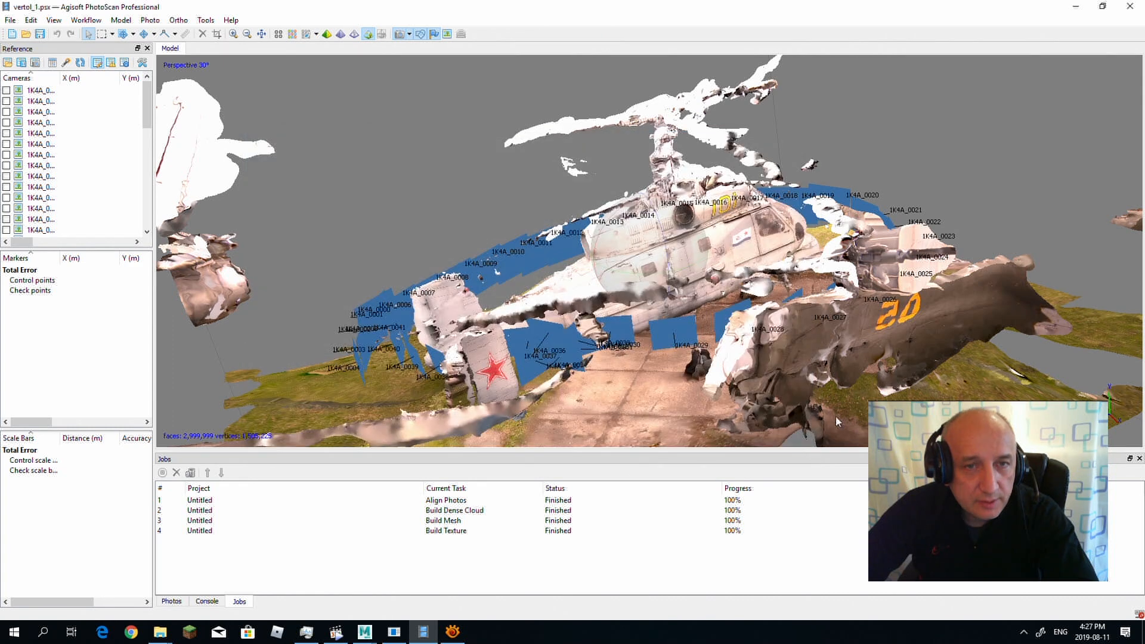
Step: Examine the textured helicopter model from above and from both sides, including the ring of camera positions around it
left_click_drag(751, 244, 612, 272)
left_click_drag(613, 272, 724, 298)
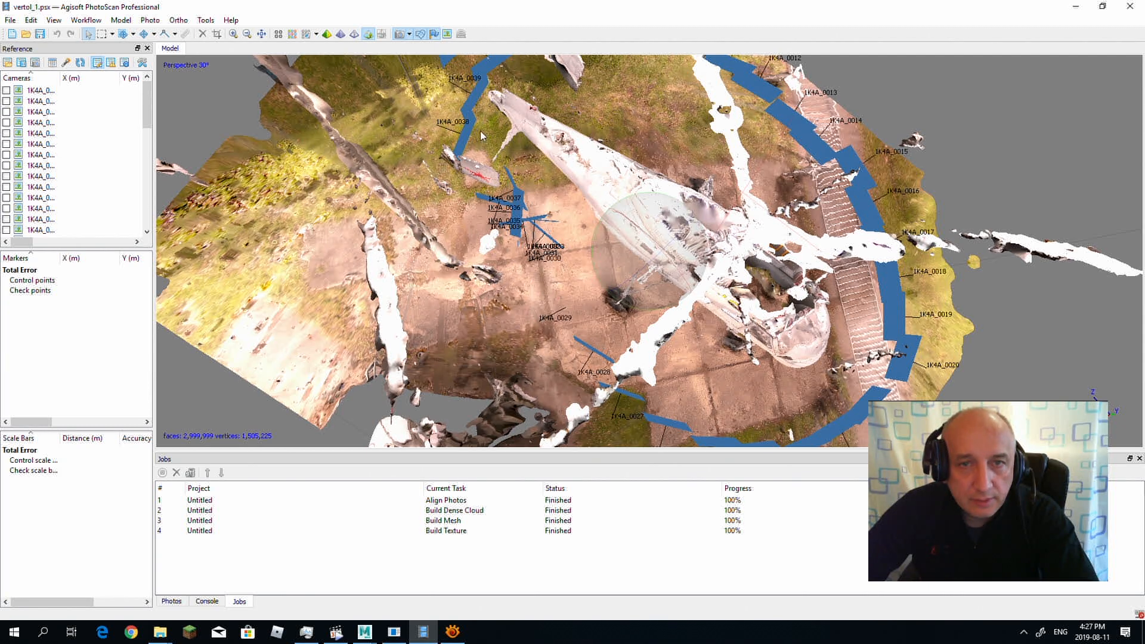
left_click_drag(656, 300, 803, 275)
left_click_drag(659, 279, 580, 297)
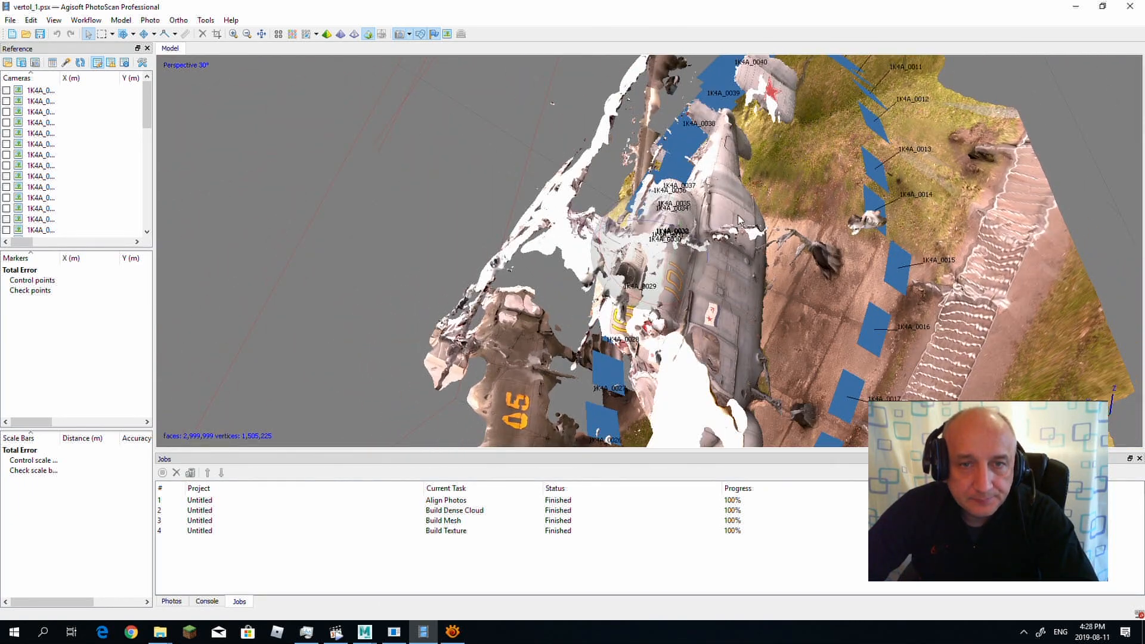
left_click_drag(684, 250, 669, 293)
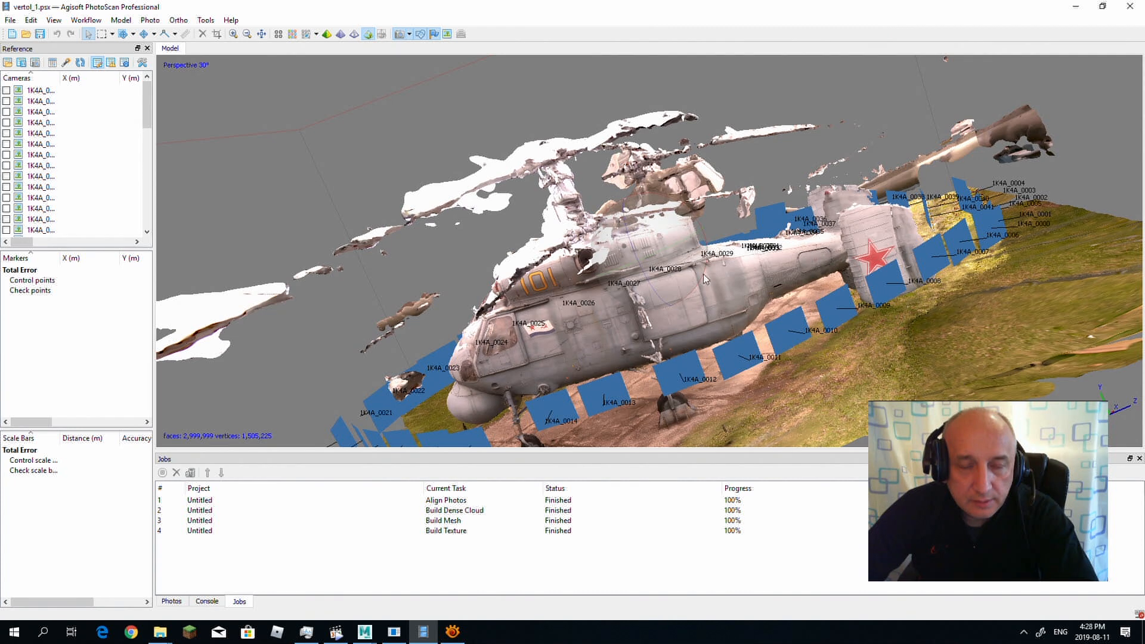
left_click_drag(706, 219, 664, 242)
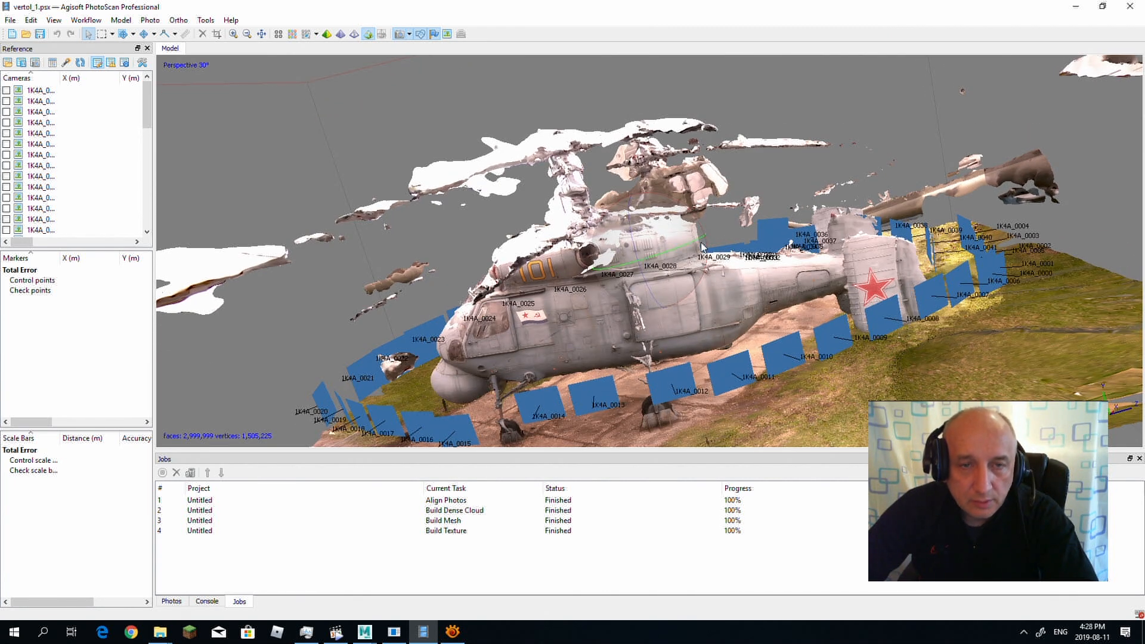
left_click_drag(620, 264, 639, 261)
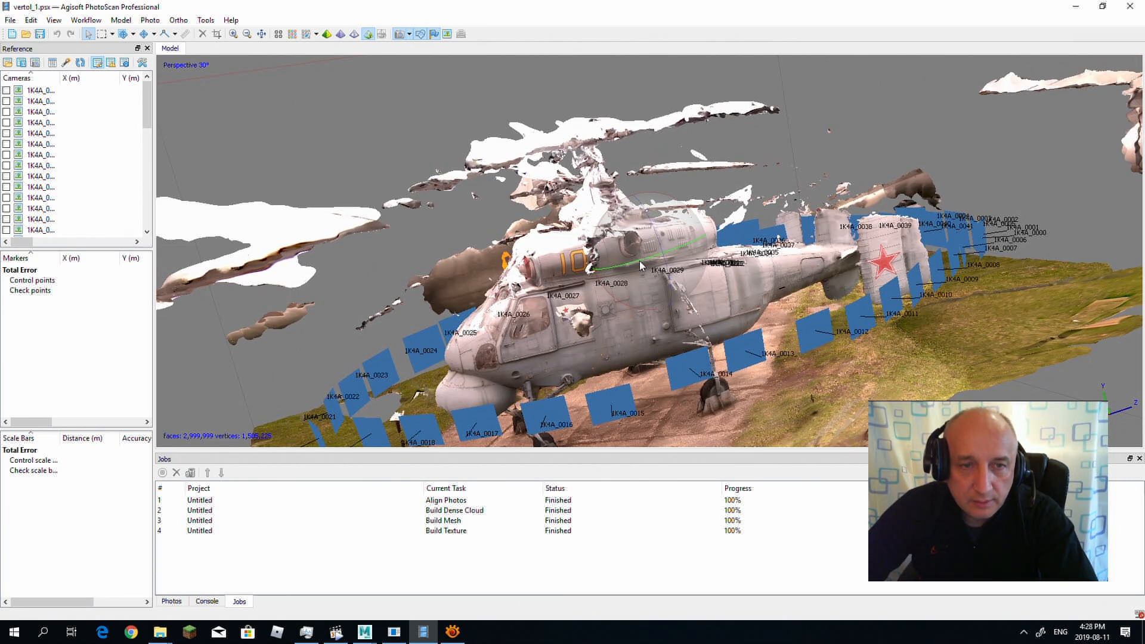
Step: Export the helicopter model as a Wavefront OBJ named heliExportTut in the Vertol_1 folder, with vertex colors, vertex normals and an EXR texture
left_click(10, 21)
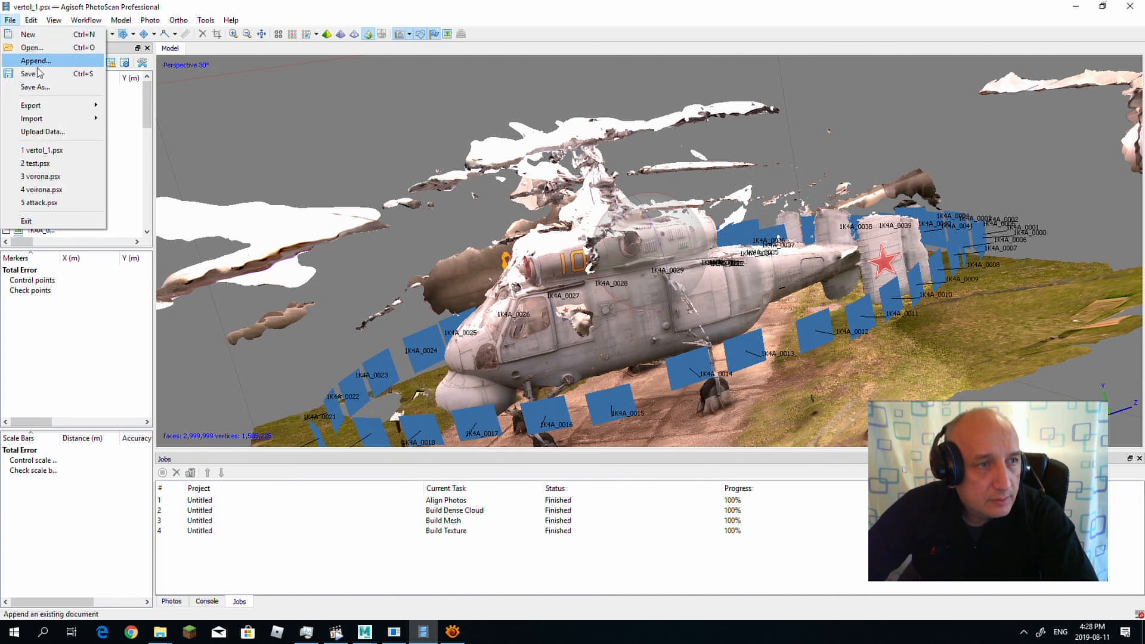
mouse_move(70, 122)
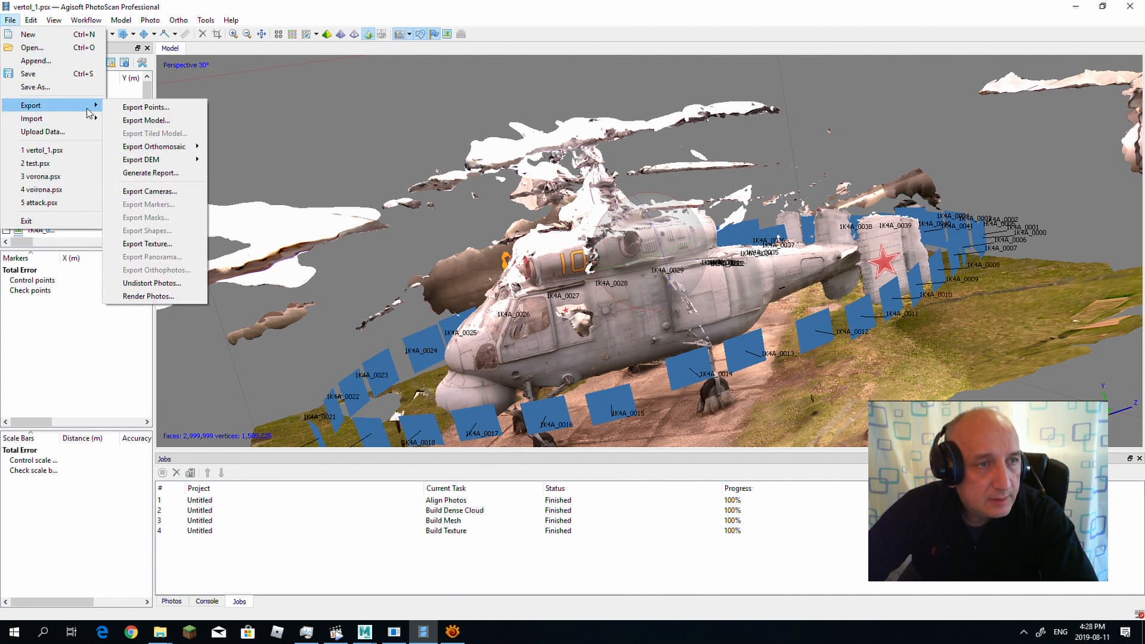
left_click(143, 120)
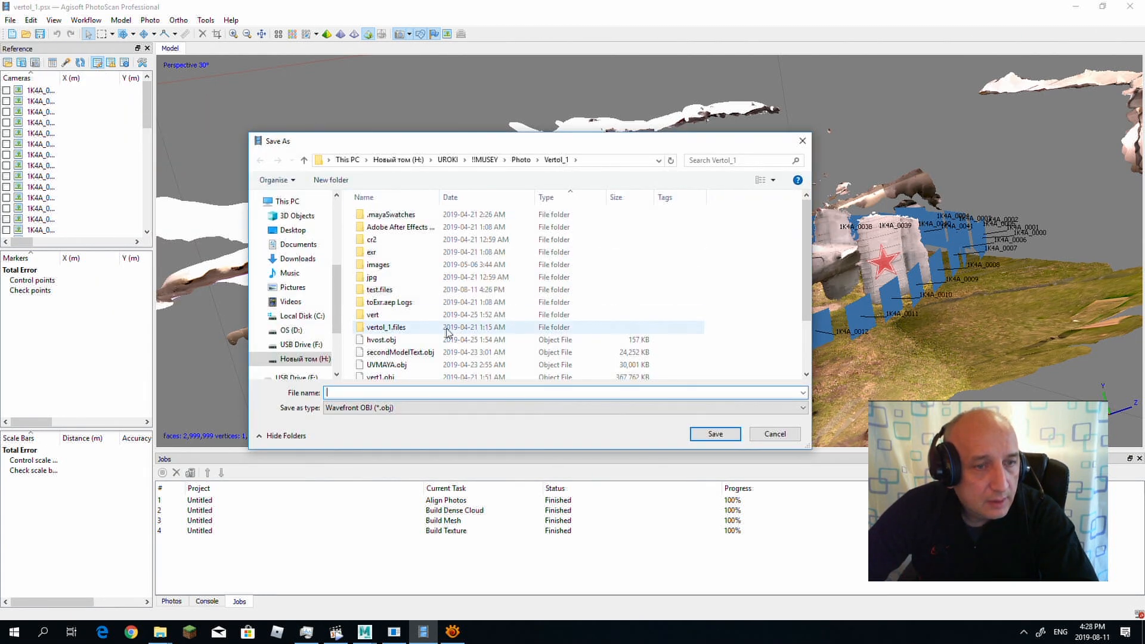
type("heli")
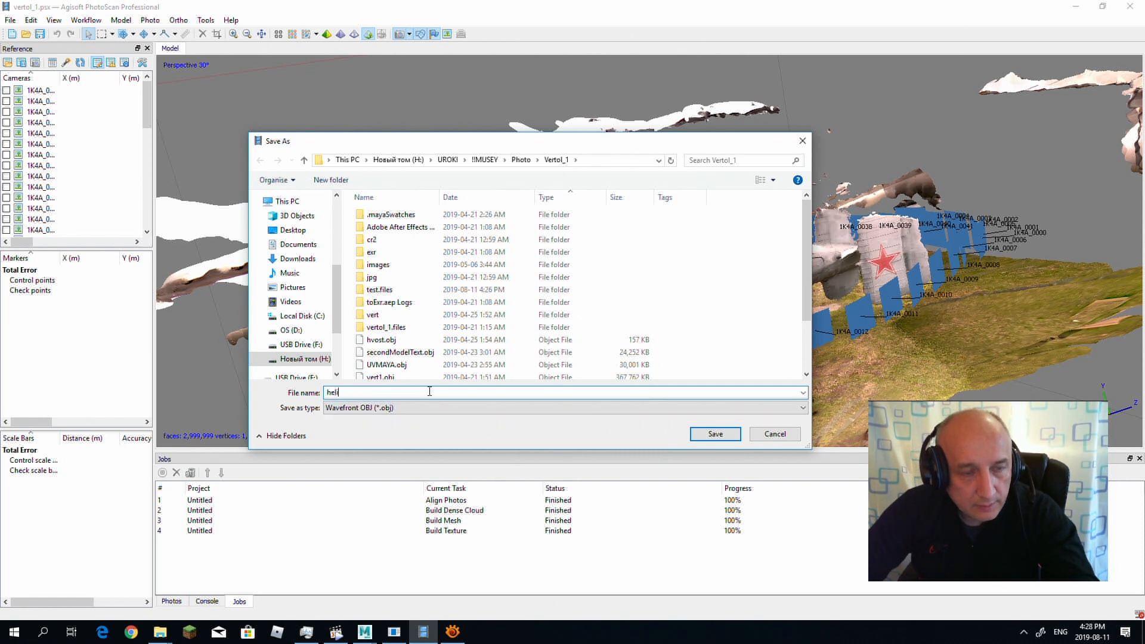
type("Ex")
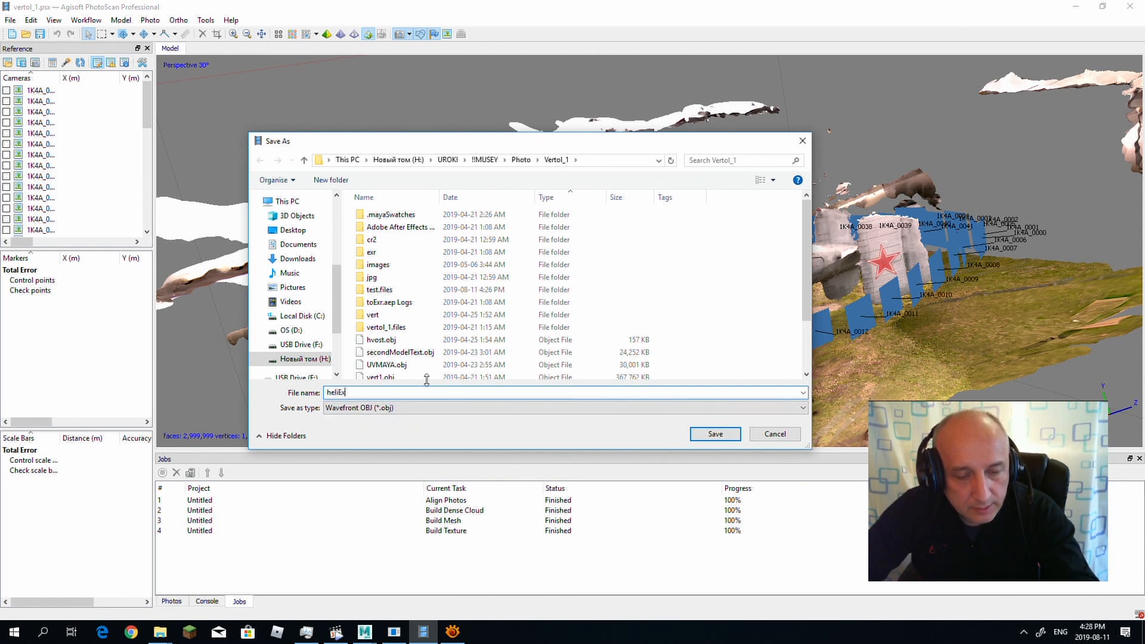
type("port")
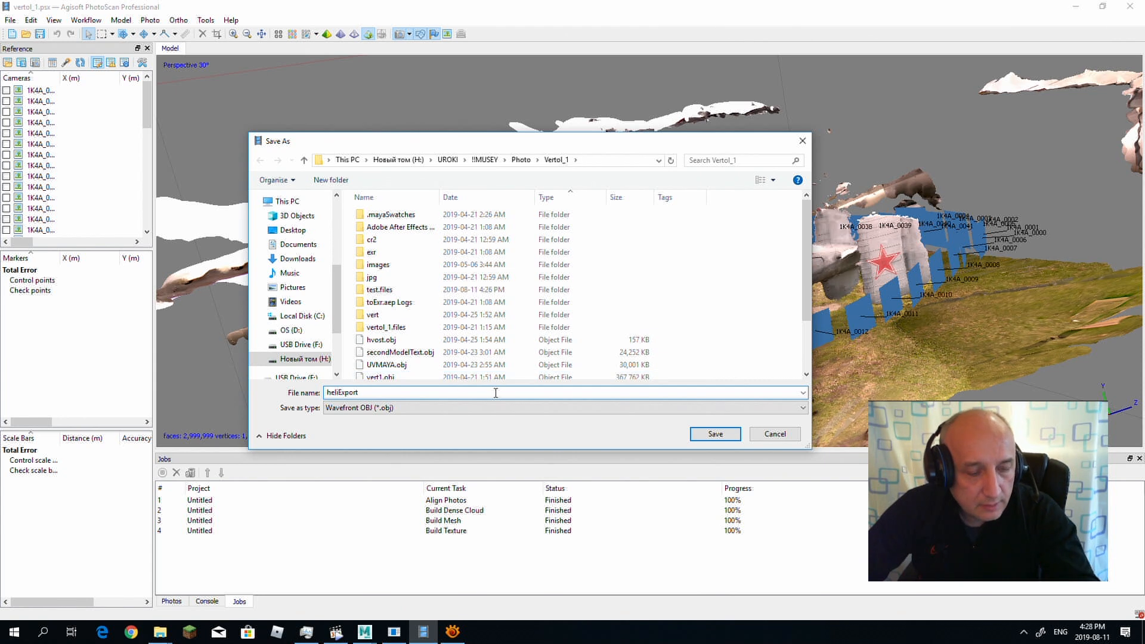
type("Tut")
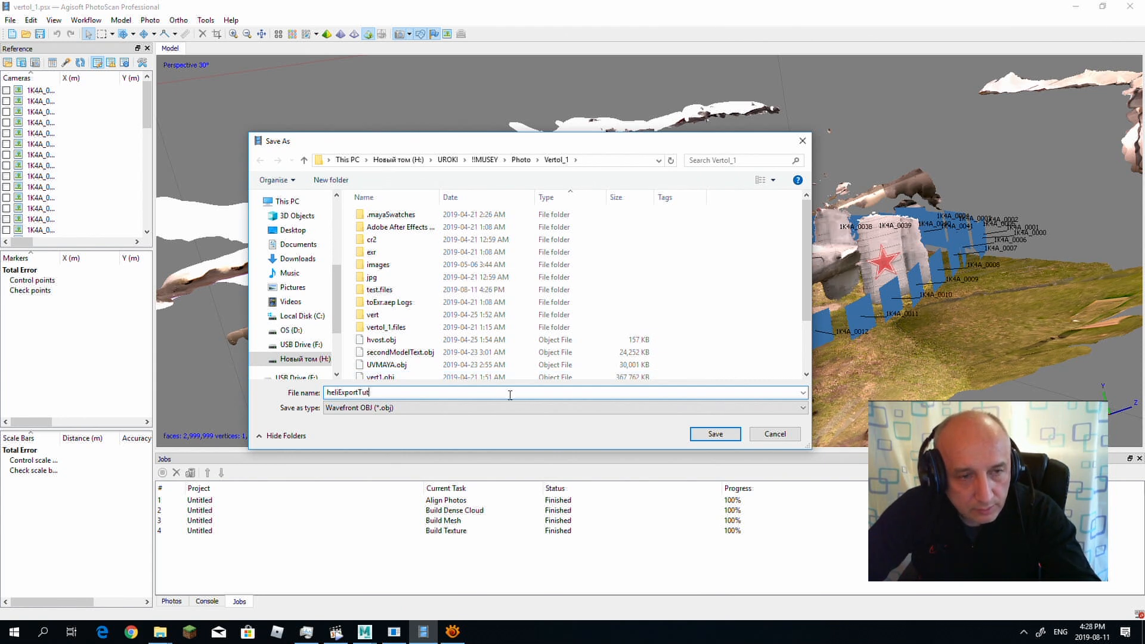
left_click(709, 434)
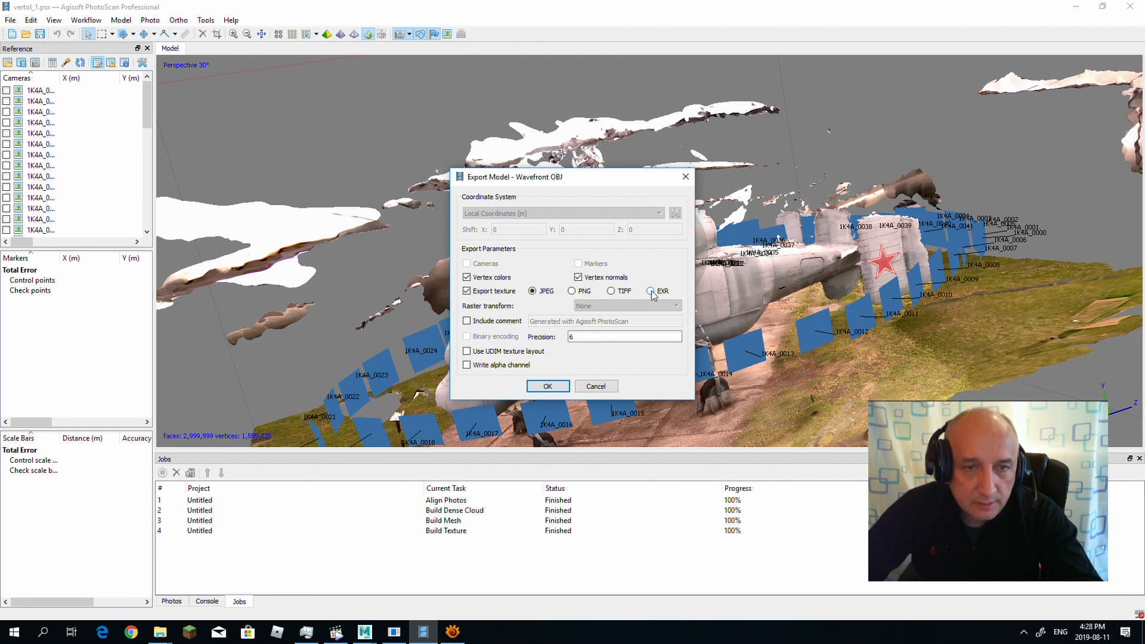
left_click(547, 386)
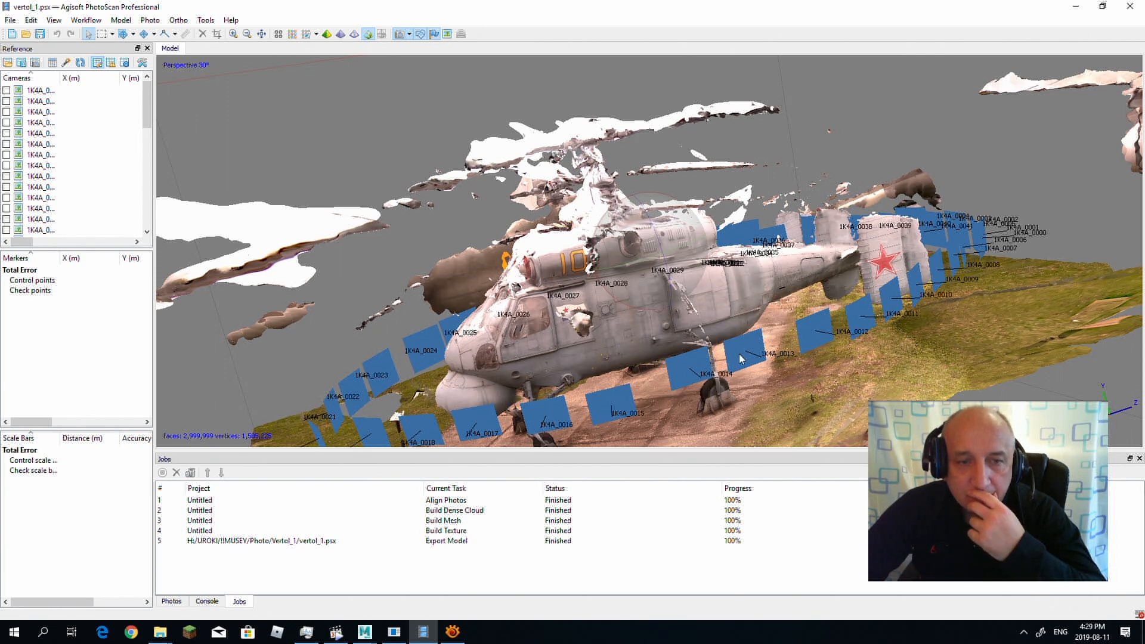
mouse_move(389, 635)
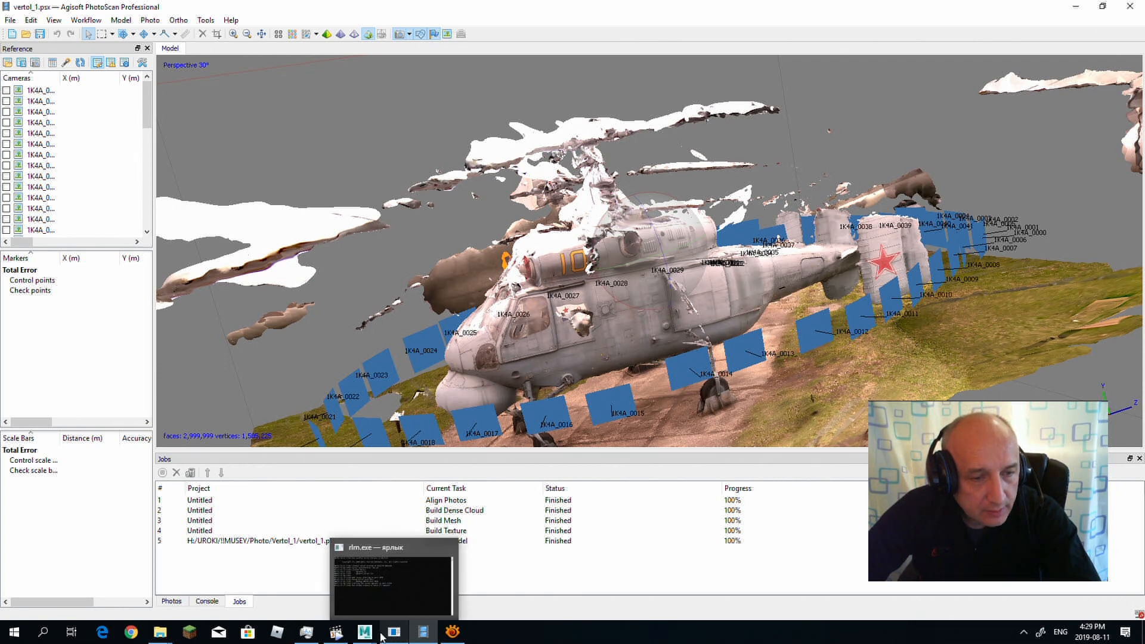
left_click(422, 576)
left_click(11, 20)
left_click(30, 43)
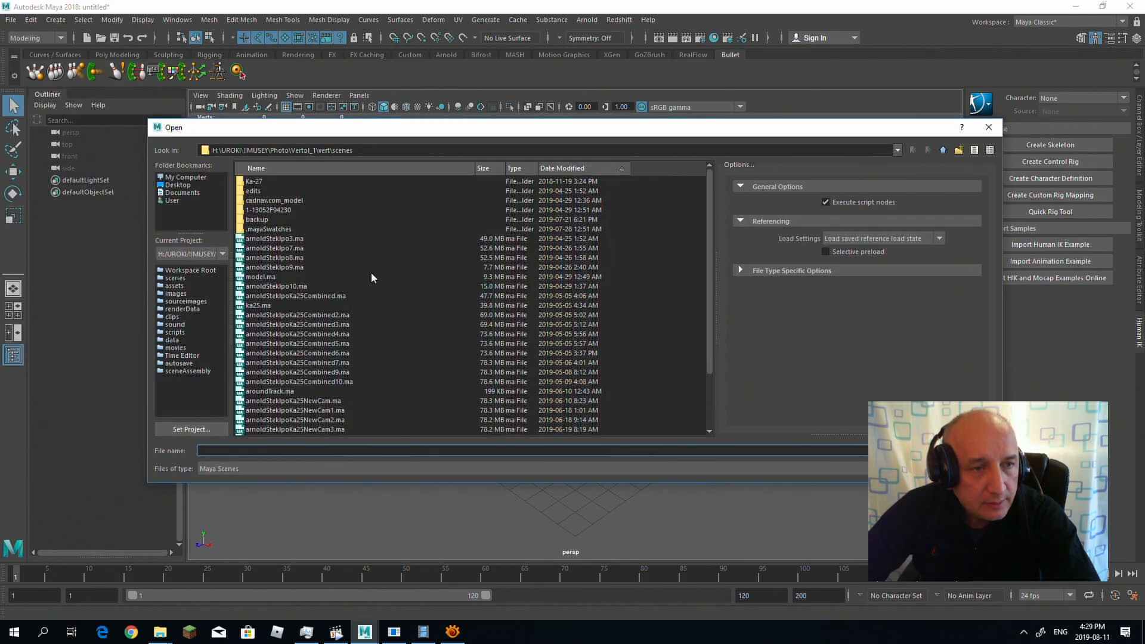
left_click(941, 151)
left_click(942, 150)
left_click(942, 151)
left_click(943, 150)
left_click(942, 150)
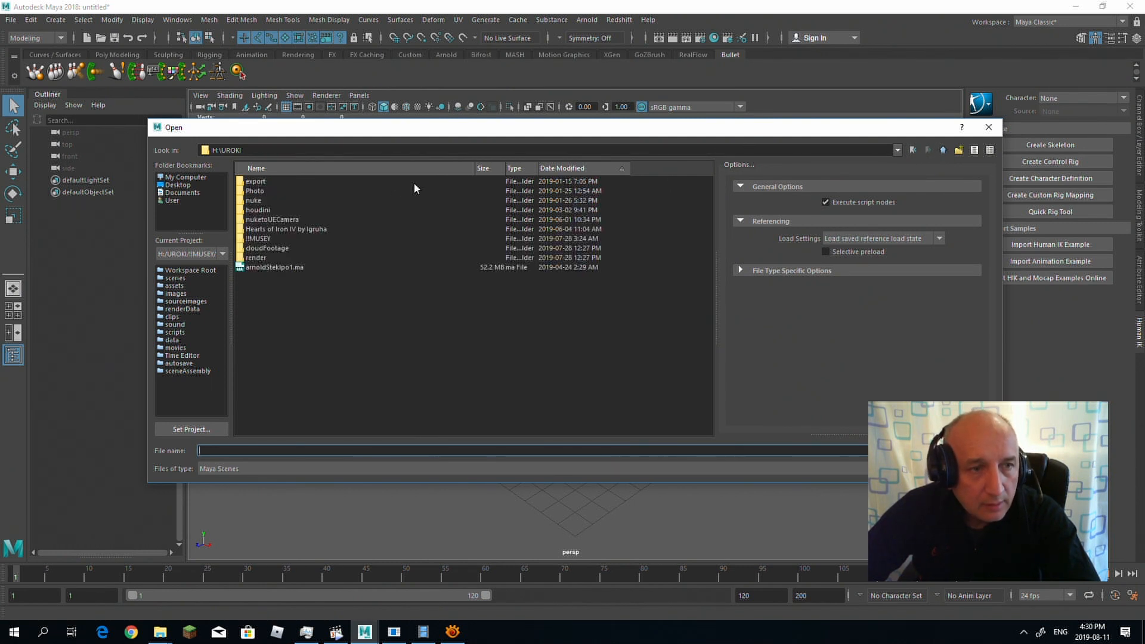
double_click(250, 237)
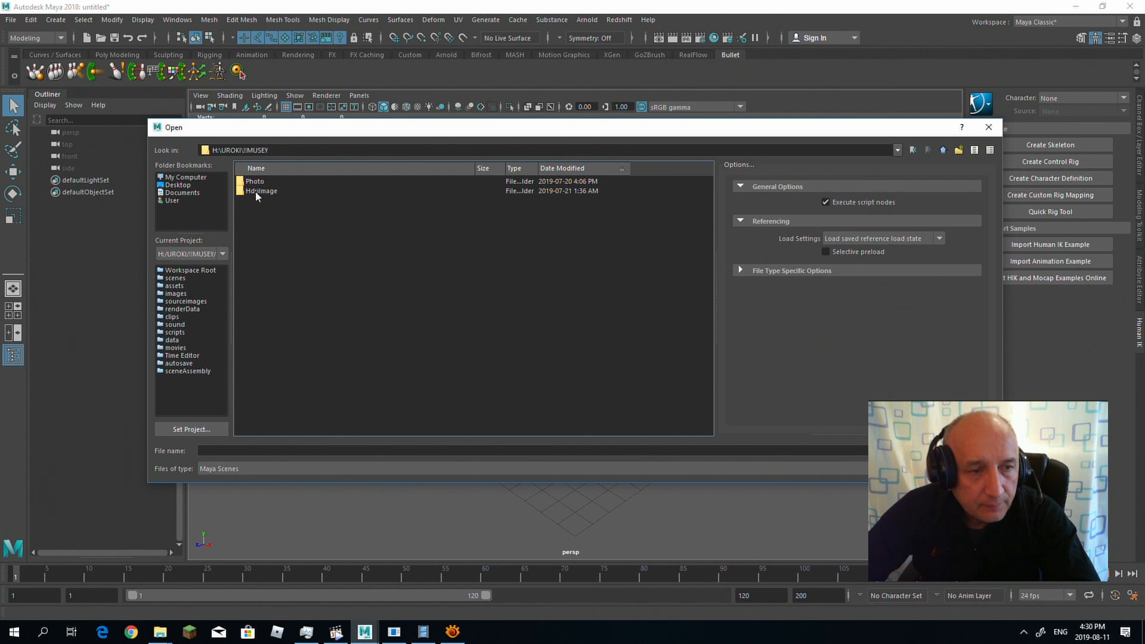
double_click(259, 181)
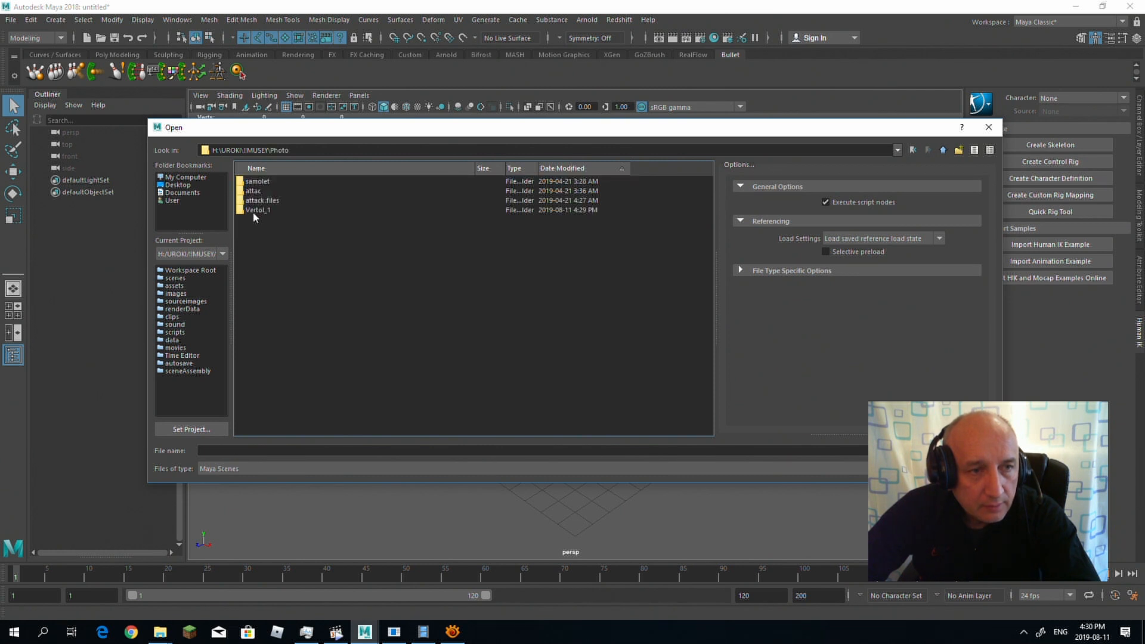
double_click(253, 210)
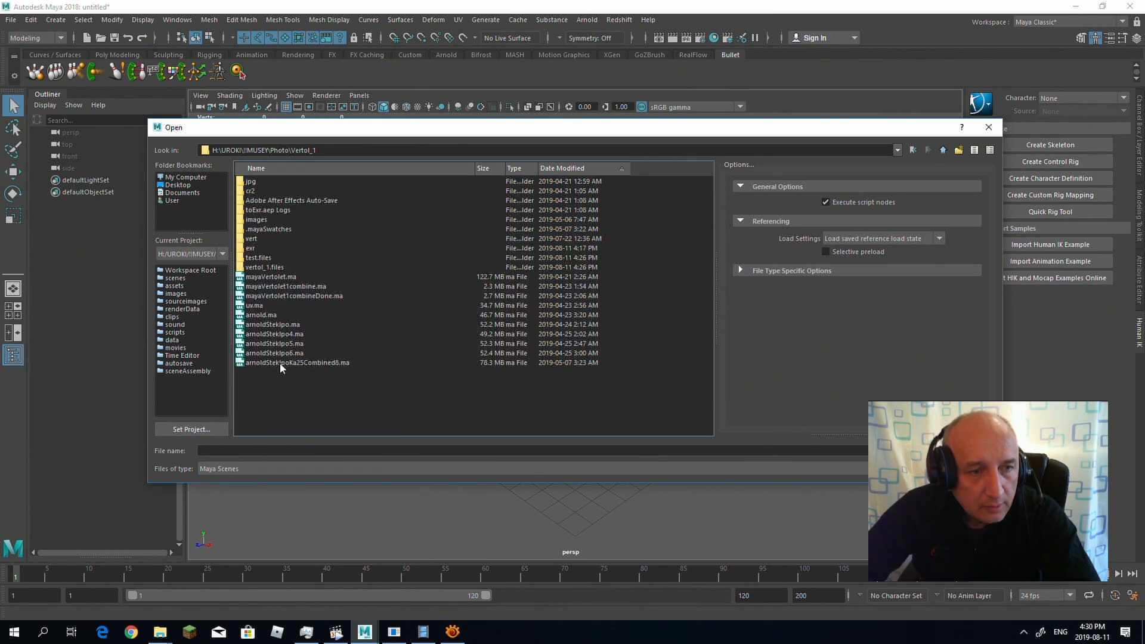
left_click(554, 168)
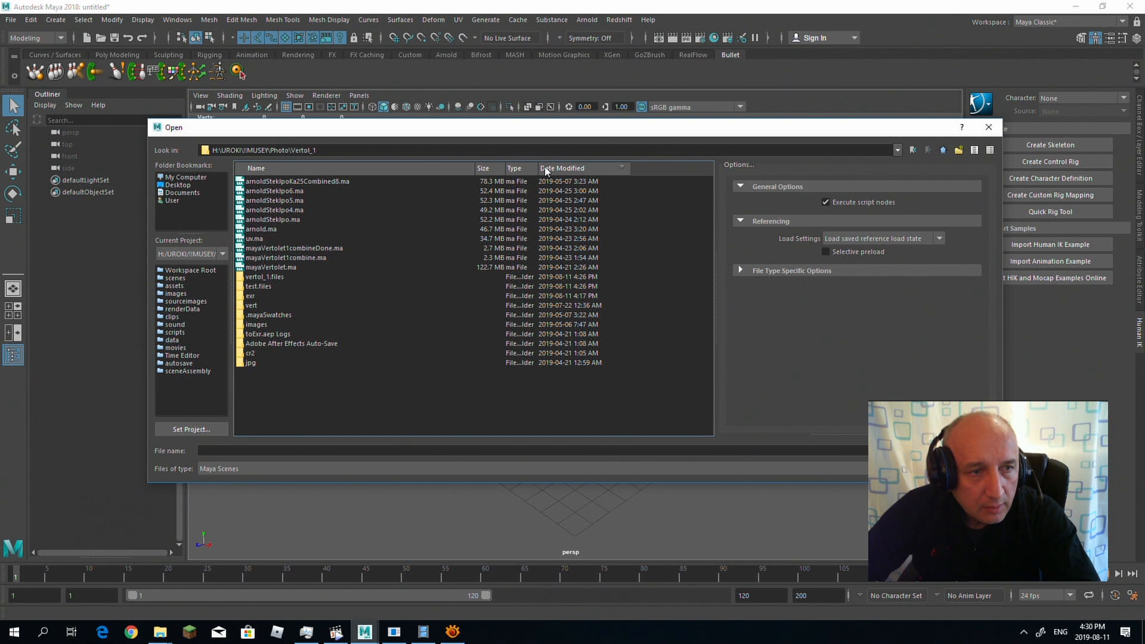
Step: Switch to PhotoScan and check the model export folder for the saved heliExportTut OBJ file
left_click(422, 632)
left_click(10, 19)
mouse_move(71, 114)
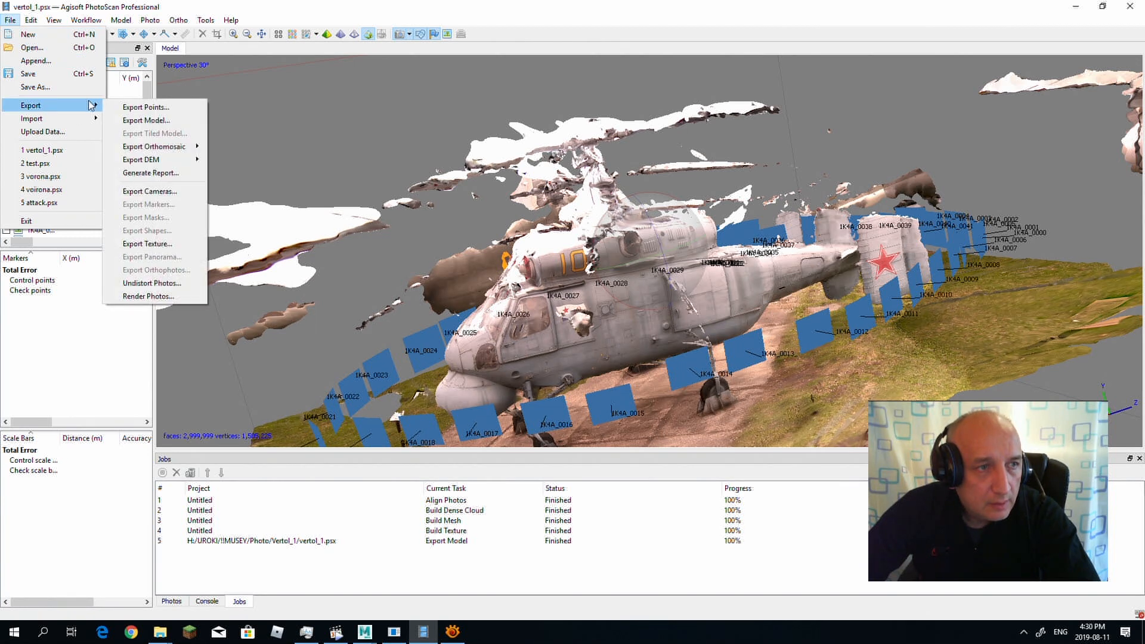
left_click(139, 122)
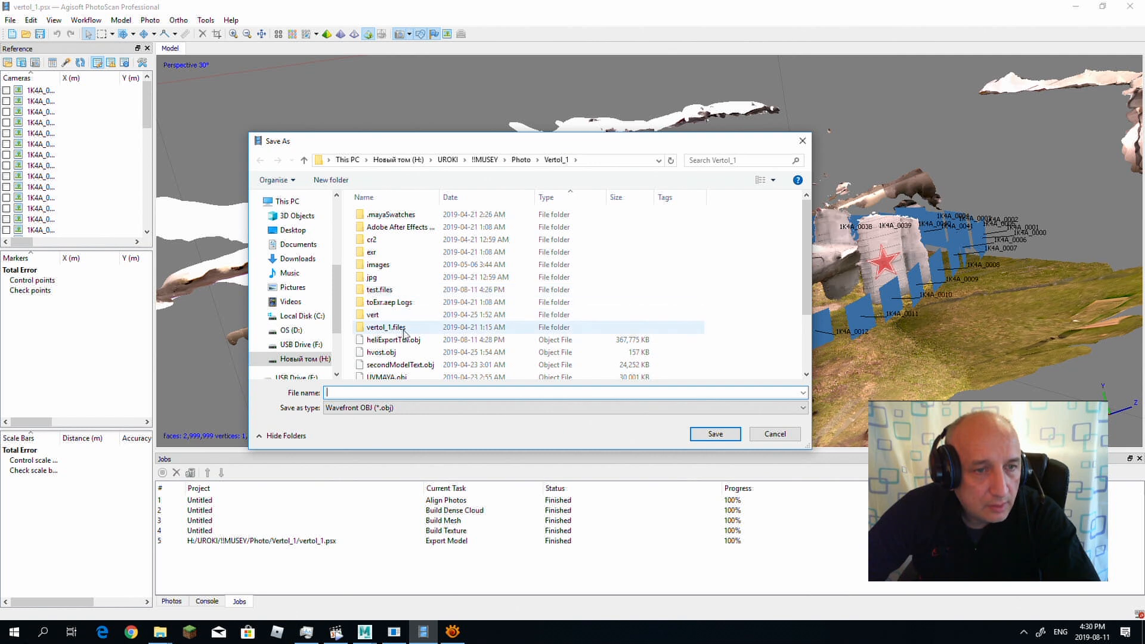
left_click(775, 433)
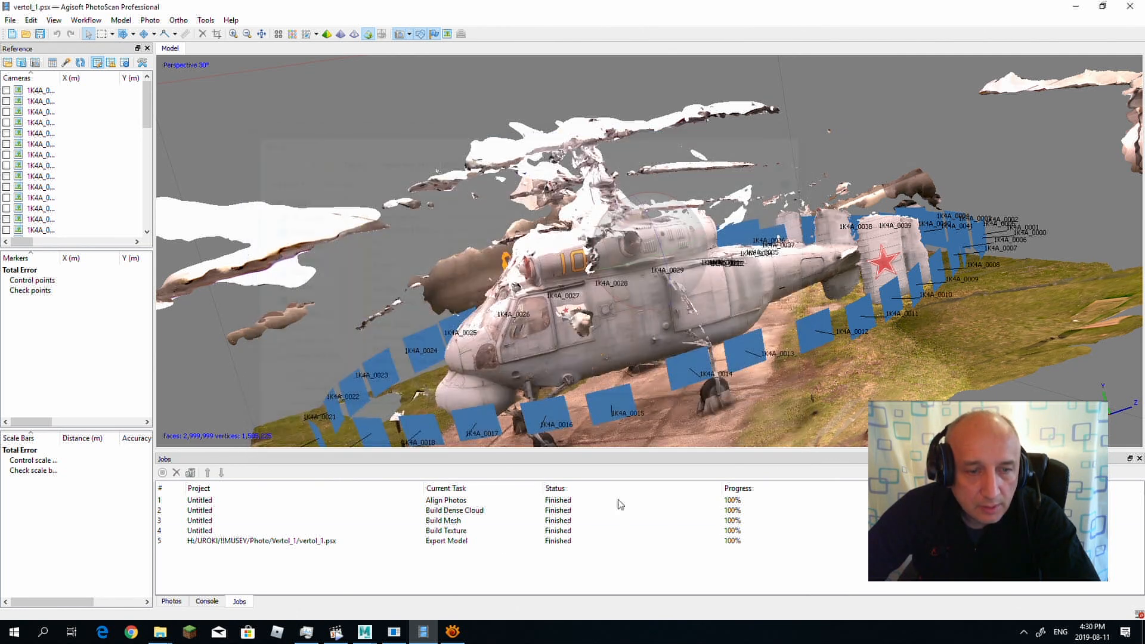
Step: Switch to Maya, abandon opening a scene, and import heliExportTut.obj from the Vertol_1 folder
mouse_move(365, 631)
left_click(426, 602)
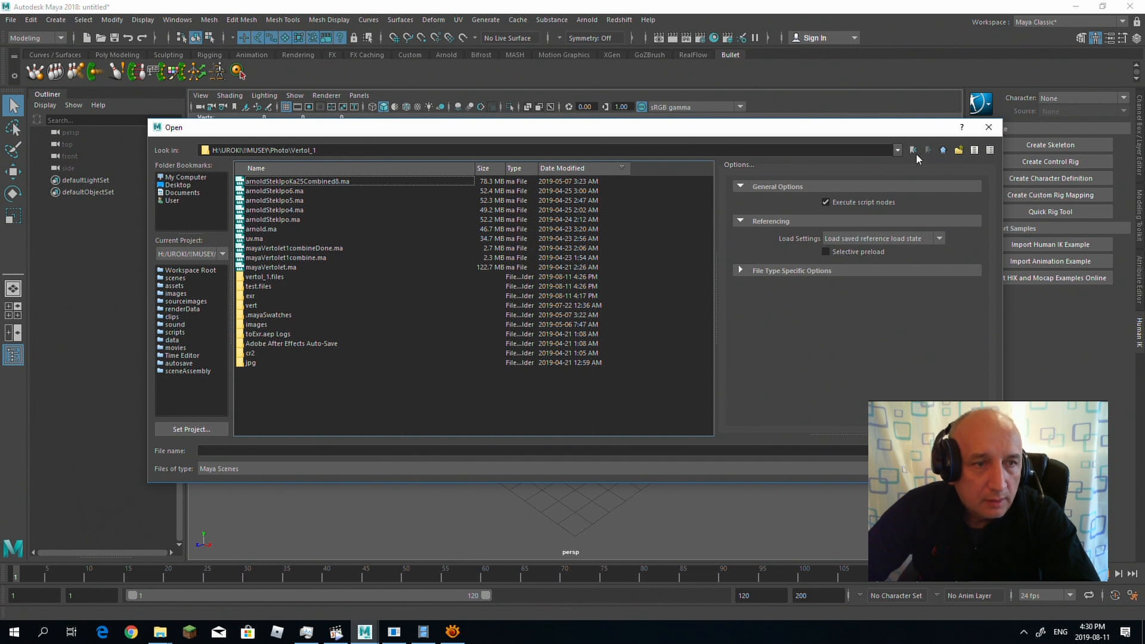
left_click(988, 127)
left_click(11, 20)
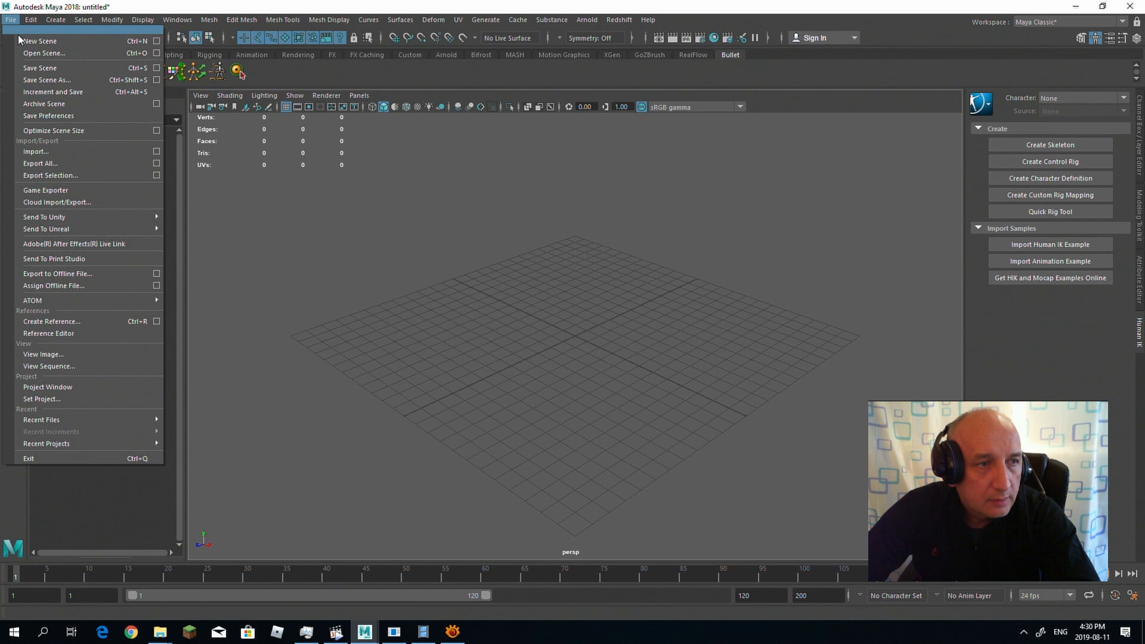
left_click(35, 151)
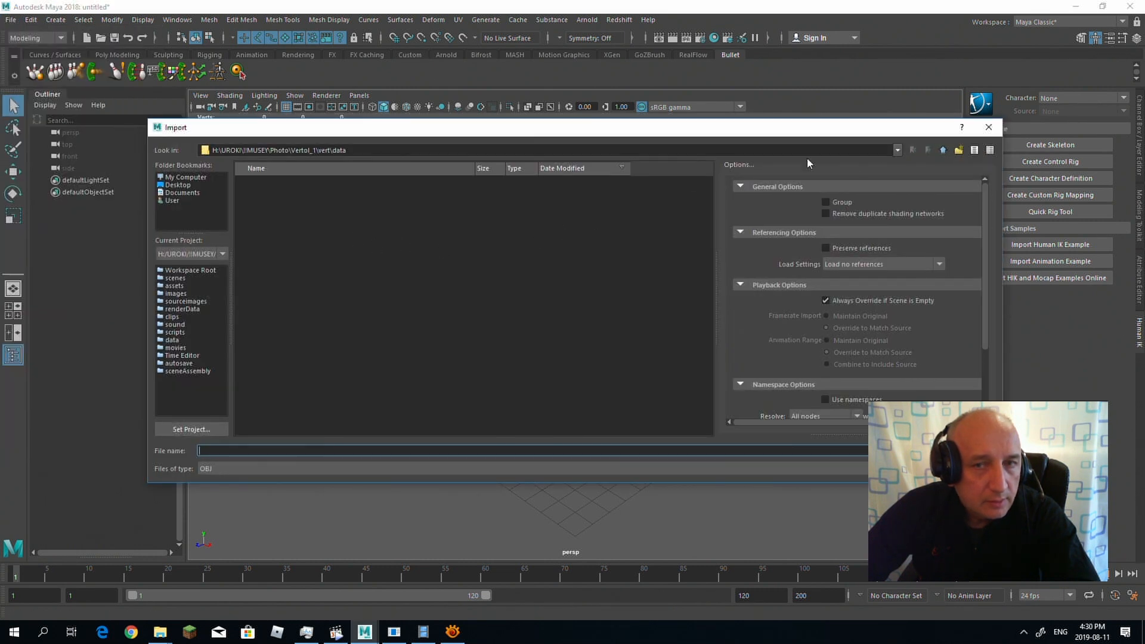
left_click(944, 150)
left_click(944, 150)
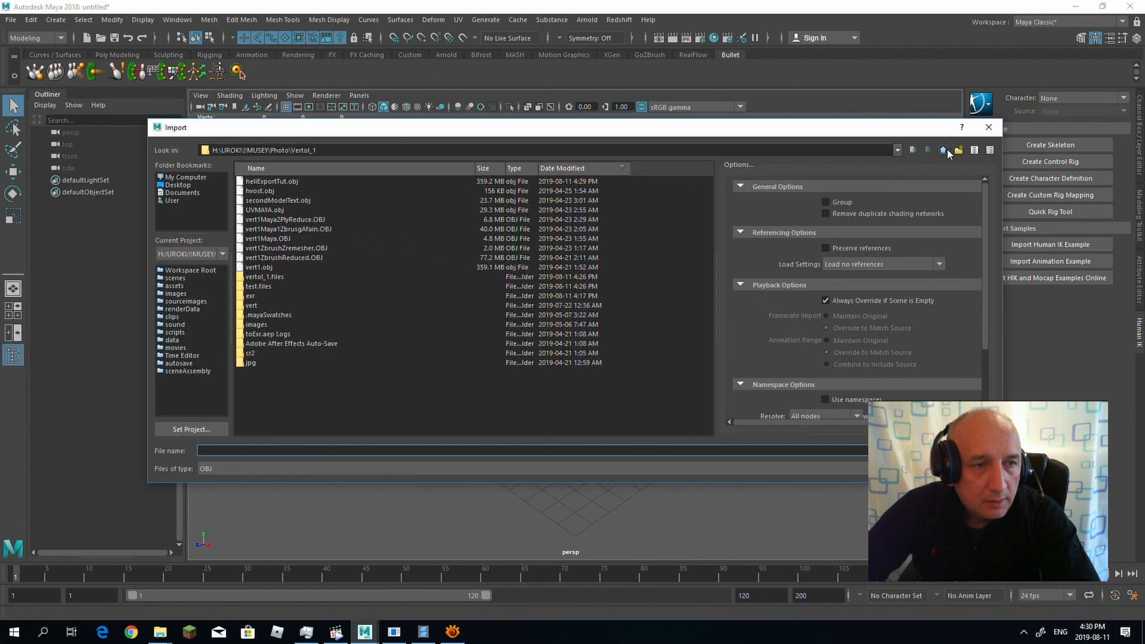
left_click(281, 182)
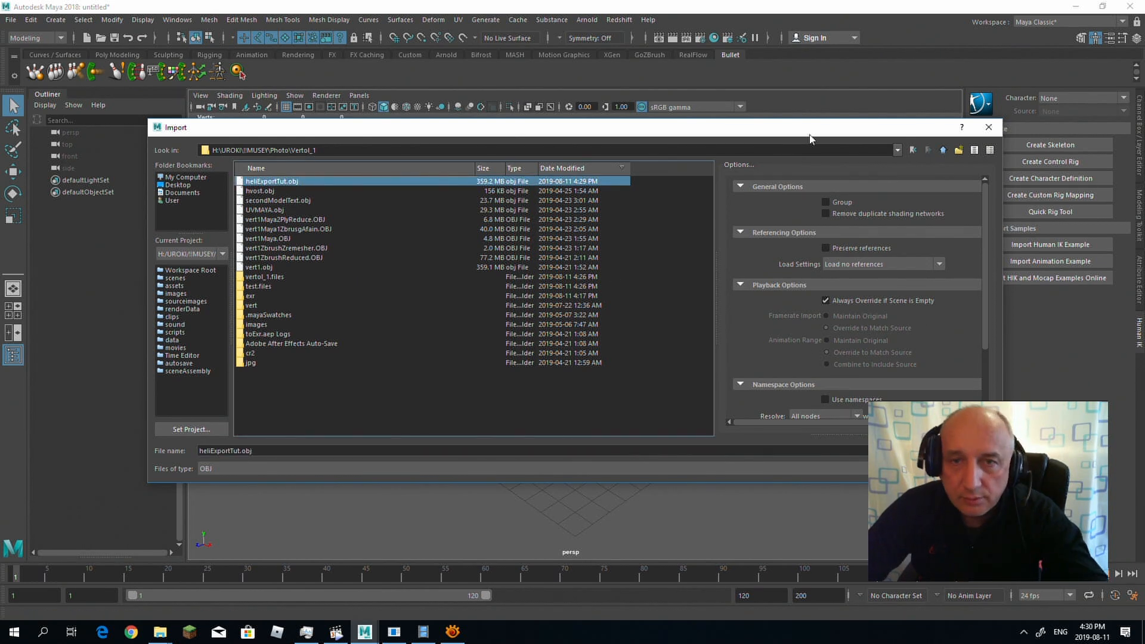
left_click_drag(838, 127, 651, 89)
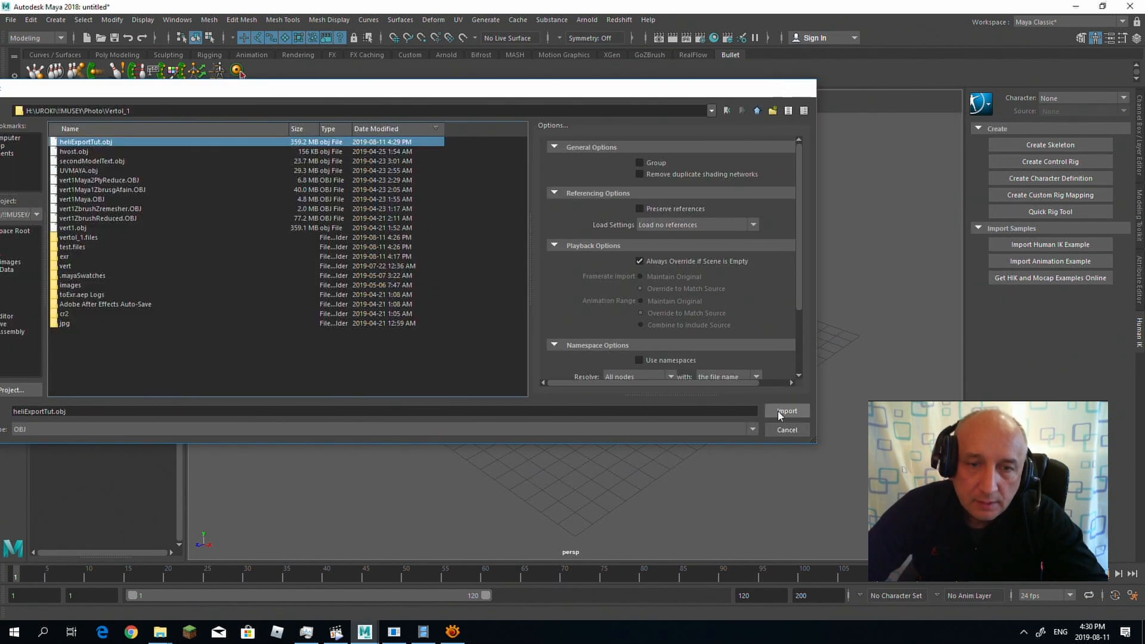
left_click(777, 410)
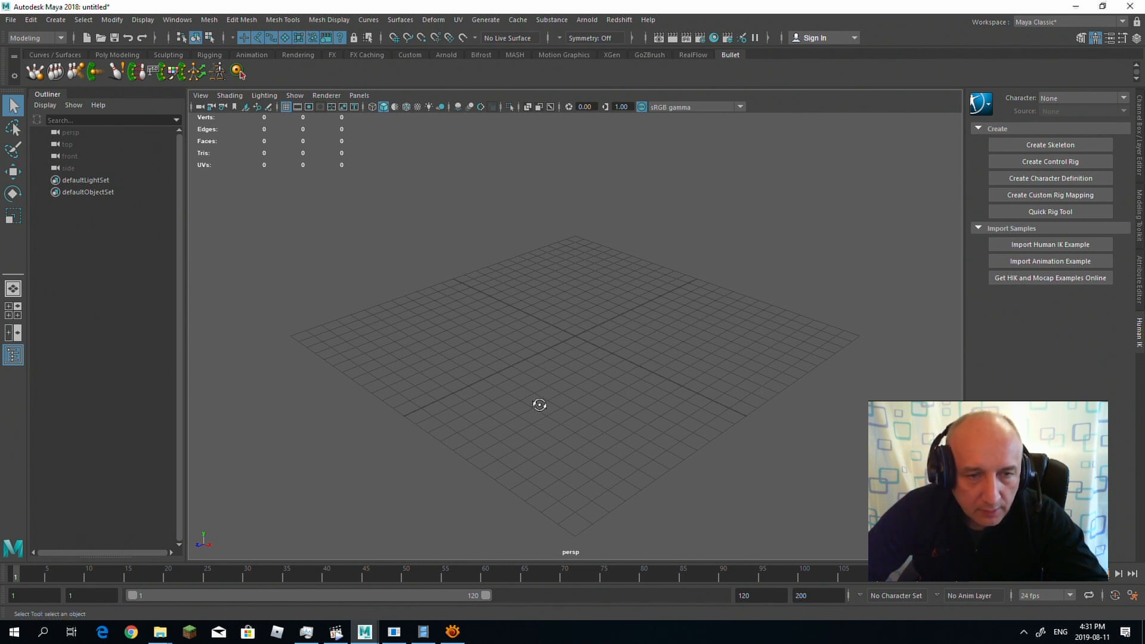
Step: Turn on hardware texturing in the perspective view to show the imported helicopter mesh with its texture
left_click_drag(607, 374, 728, 391, "alt")
right_click_drag(728, 391, 776, 435, "alt")
middle_click_drag(575, 409, 763, 403, "alt")
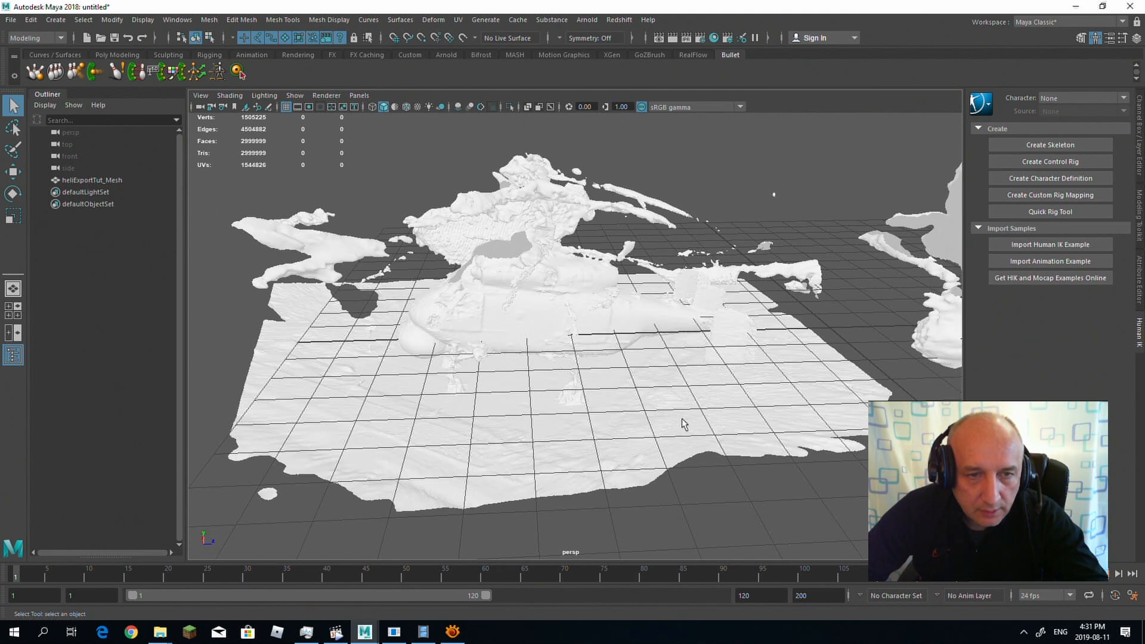
left_click(572, 417)
left_click_drag(439, 412, 557, 491, "alt")
left_click(814, 158)
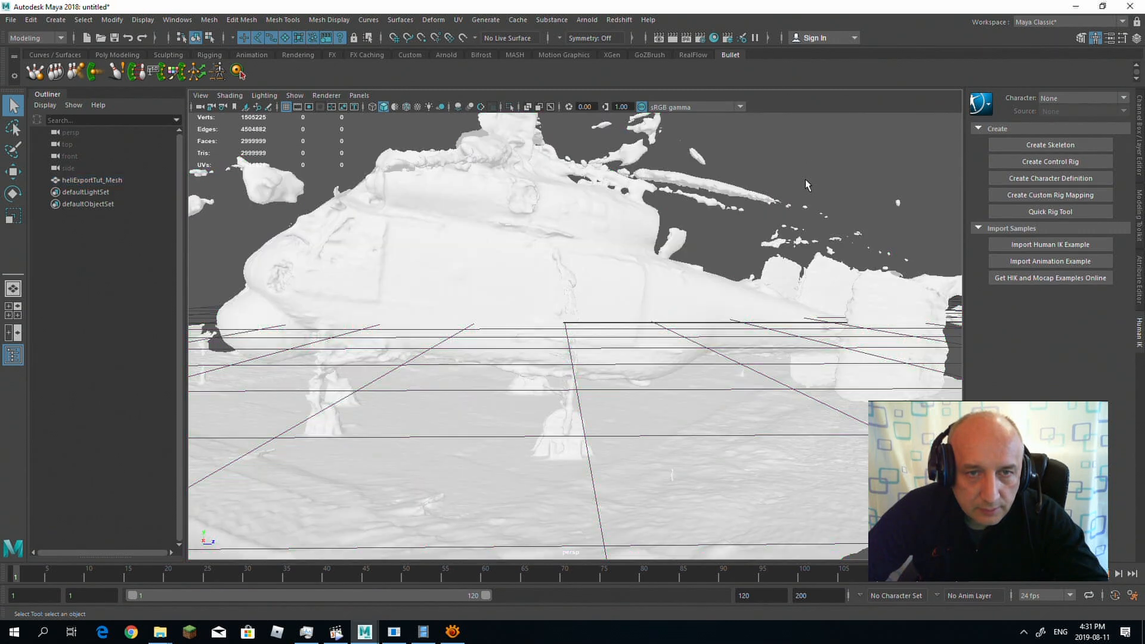
left_click(230, 96)
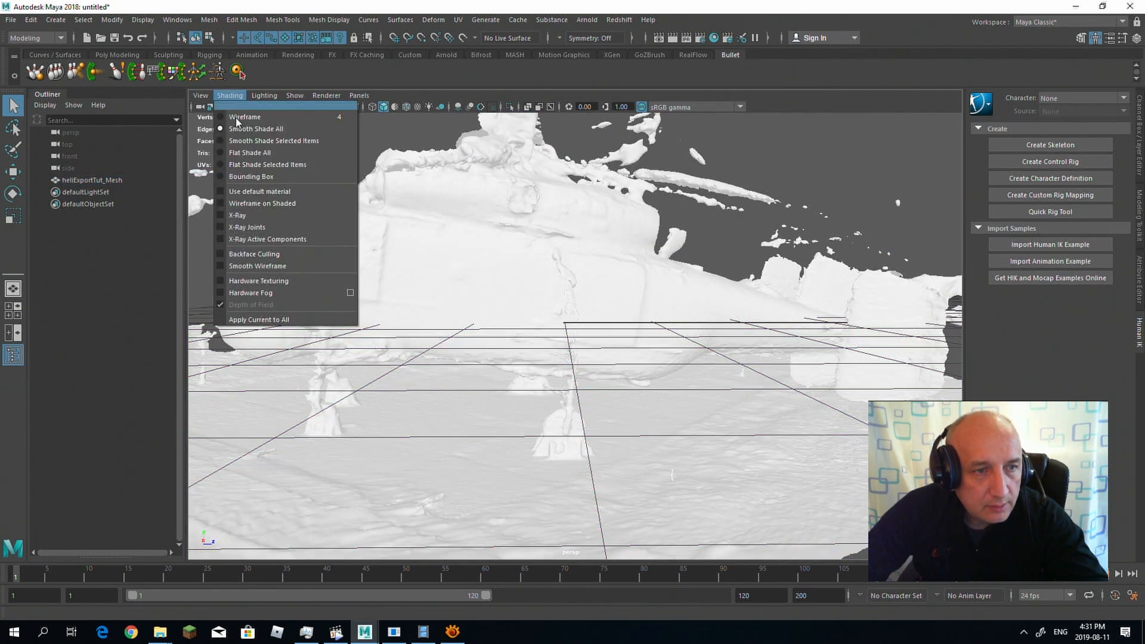
left_click(256, 279)
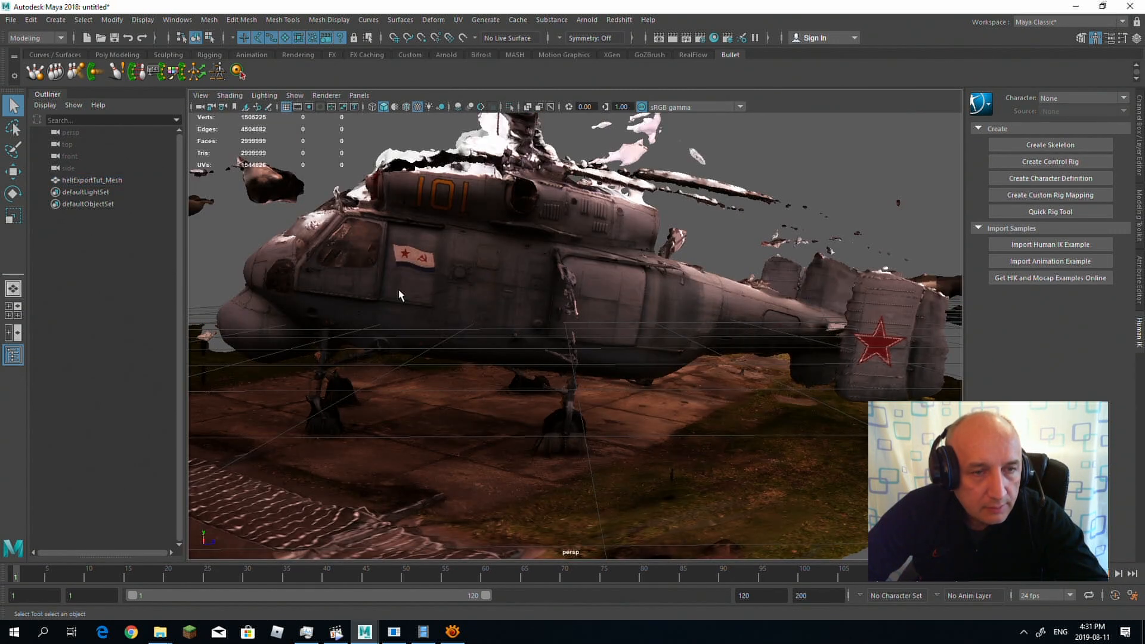
Step: Select the helicopter mesh and inspect its UV layout in the UV Editor with the UV Toolkit minimized
mouse_move(450, 298)
left_mouse_down("alt")
mouse_move(429, 327)
mouse_move(644, 304)
mouse_move(779, 317)
mouse_move(544, 319)
mouse_move(866, 300)
mouse_move(685, 304)
mouse_move(479, 335)
mouse_move(439, 299)
mouse_move(290, 314)
mouse_move(488, 317)
mouse_move(567, 297)
mouse_move(451, 282)
mouse_move(632, 287)
mouse_move(519, 270)
mouse_move(441, 293)
mouse_move(450, 276)
left_mouse_up("alt")
right_click_drag(450, 276, 636, 289, "alt")
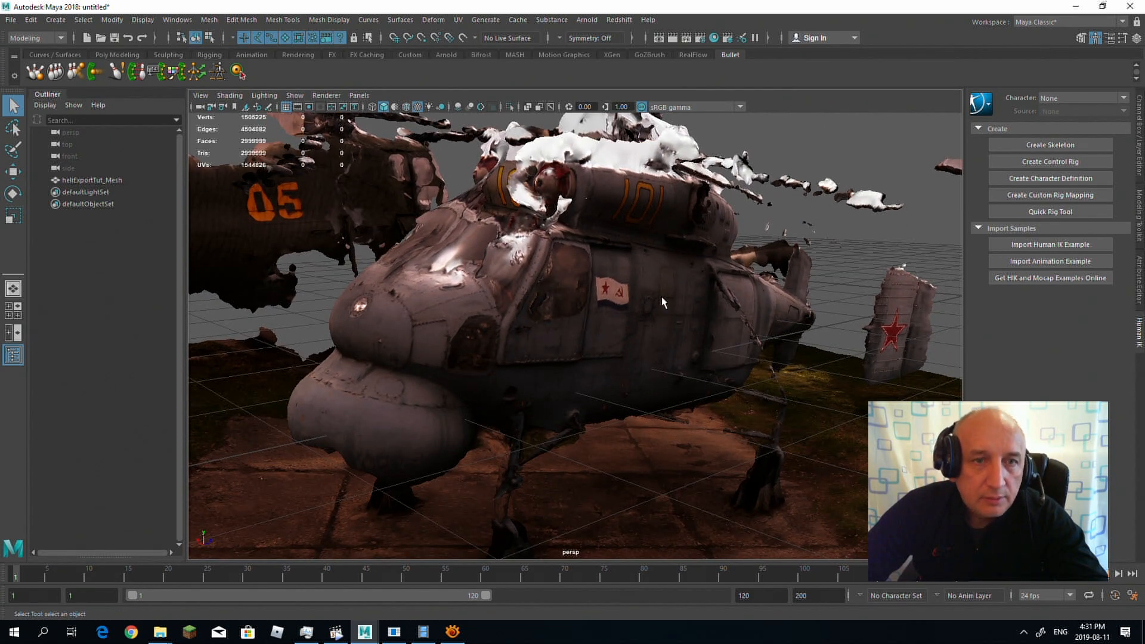
middle_click_drag(787, 301, 499, 222, "alt")
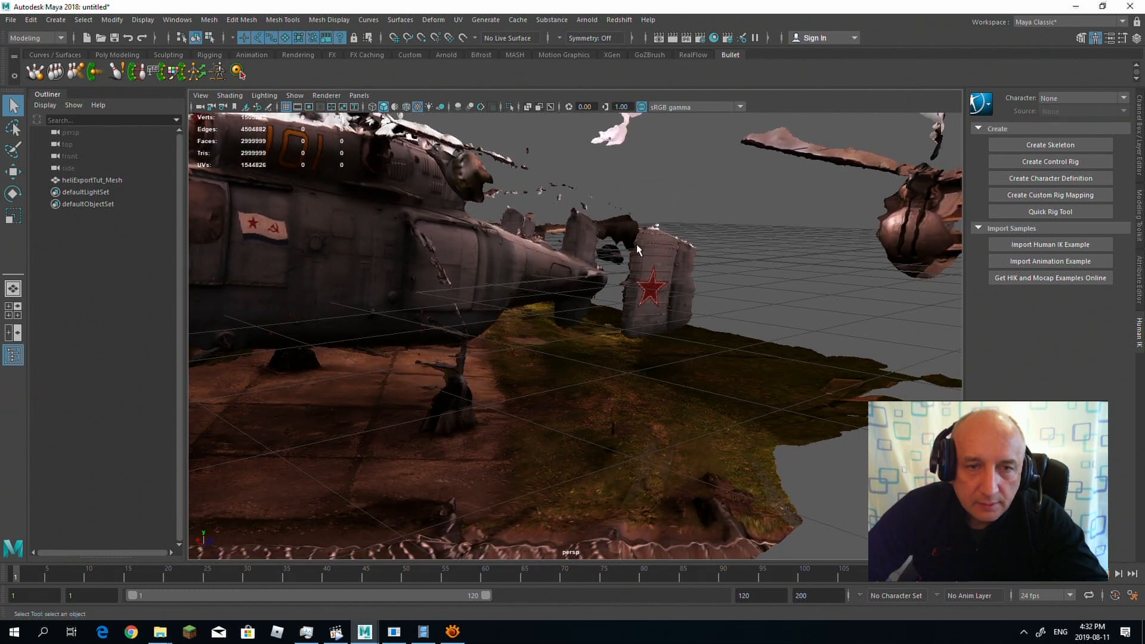
left_click(638, 261)
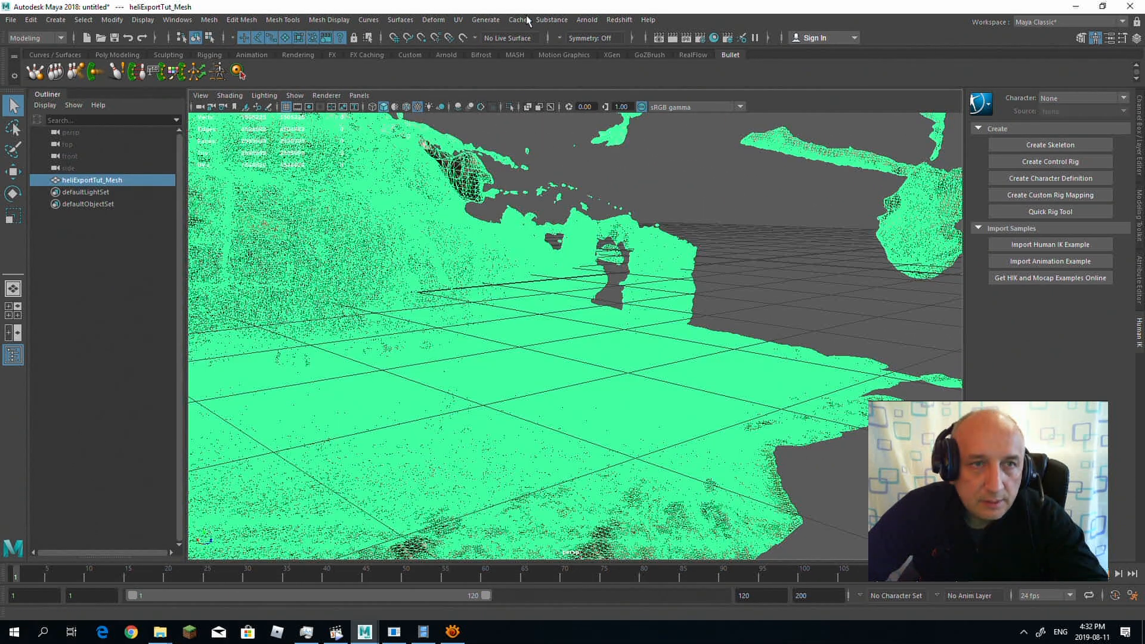
left_click(459, 20)
left_click(481, 42)
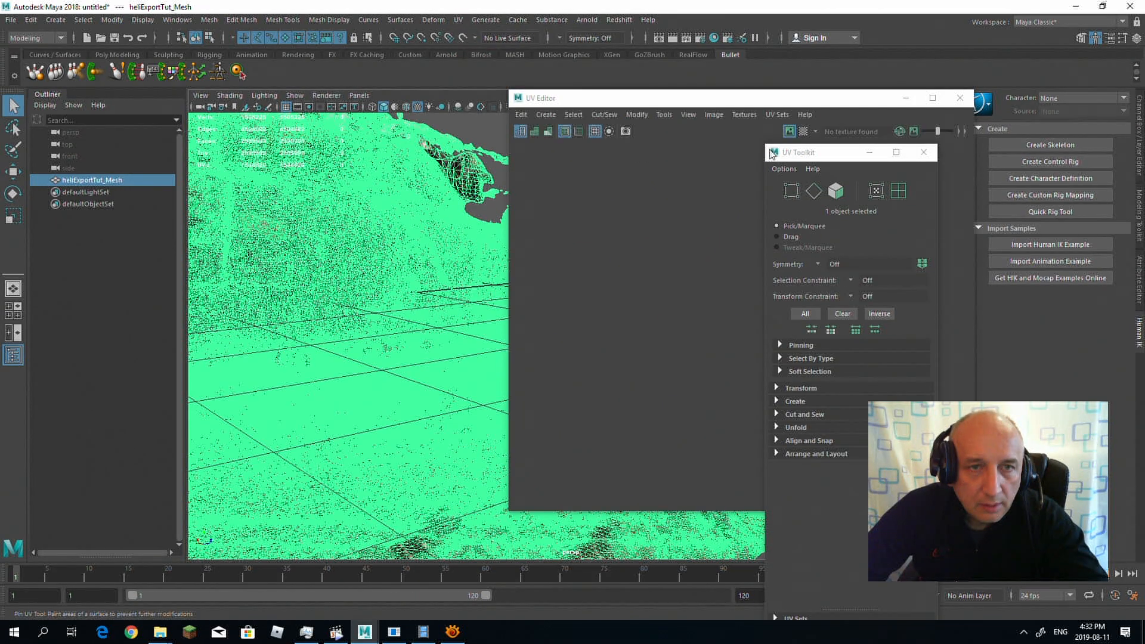
left_click(868, 153)
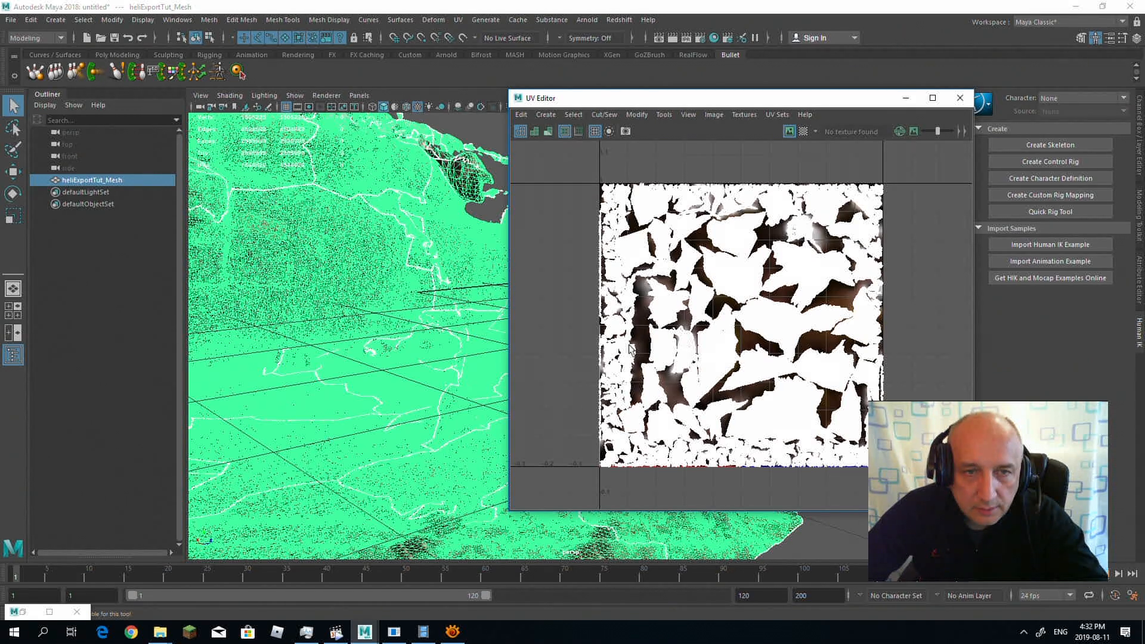
Step: Close the UV Editor and deselect the helicopter mesh in the perspective view
left_click(957, 101)
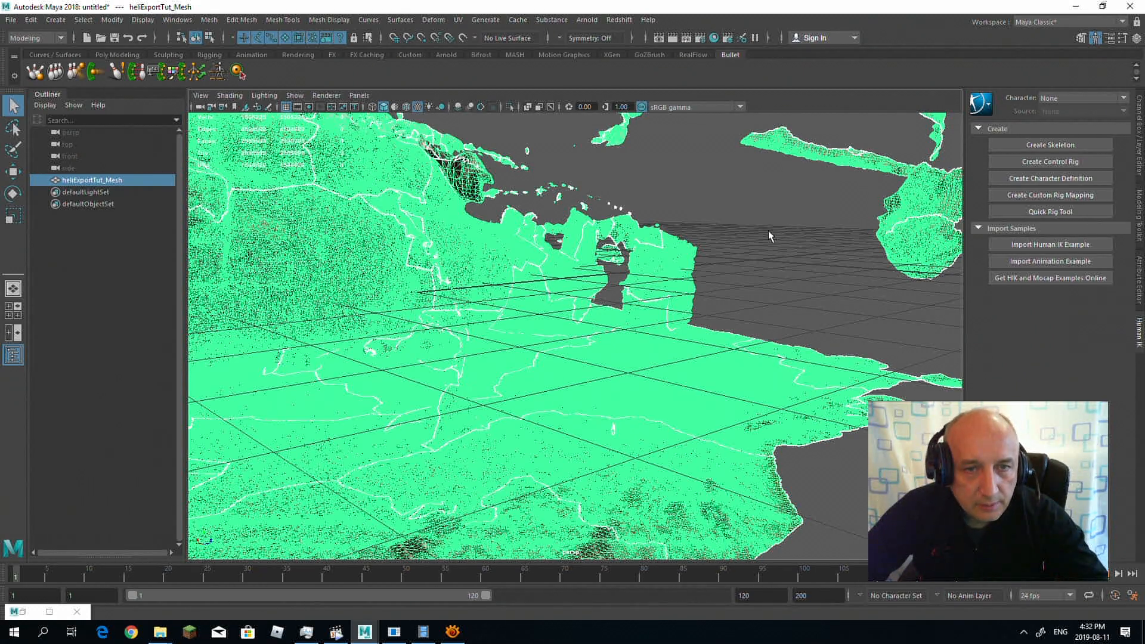
left_click(743, 262)
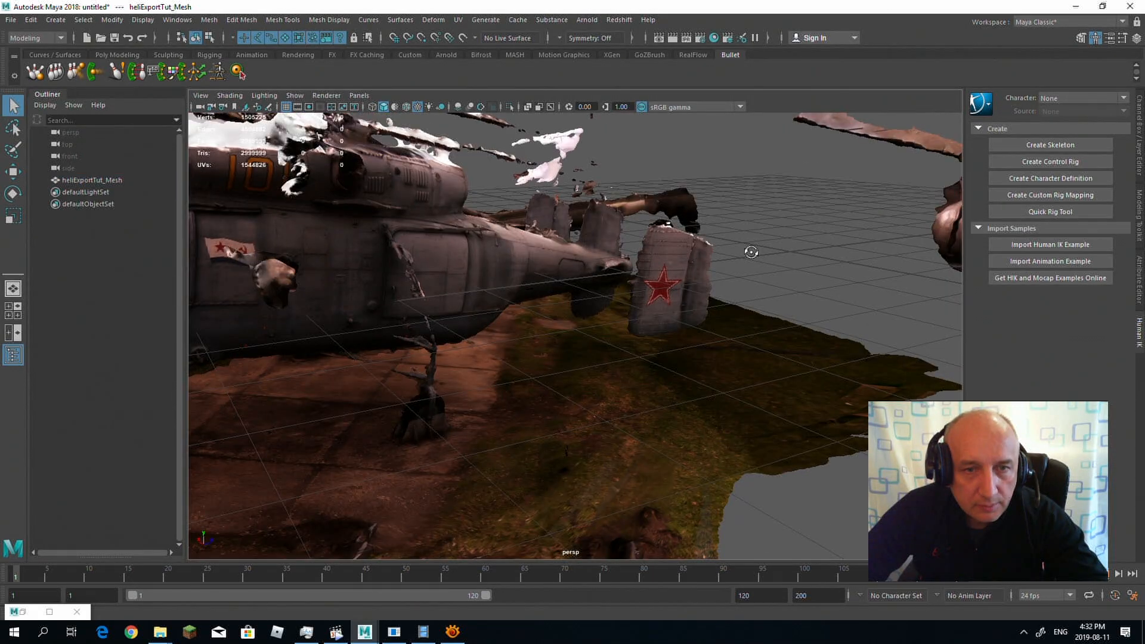
left_click_drag(750, 252, 775, 256, "alt")
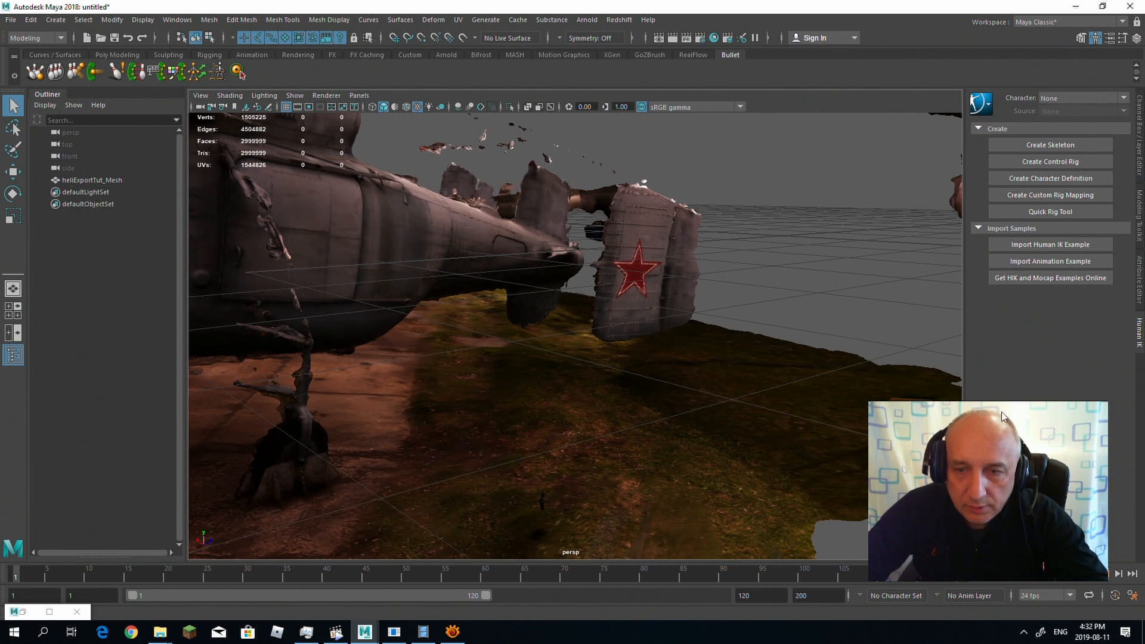
Step: Show the Modeling Toolkit and make the helicopter mesh a live surface
left_click(1084, 40)
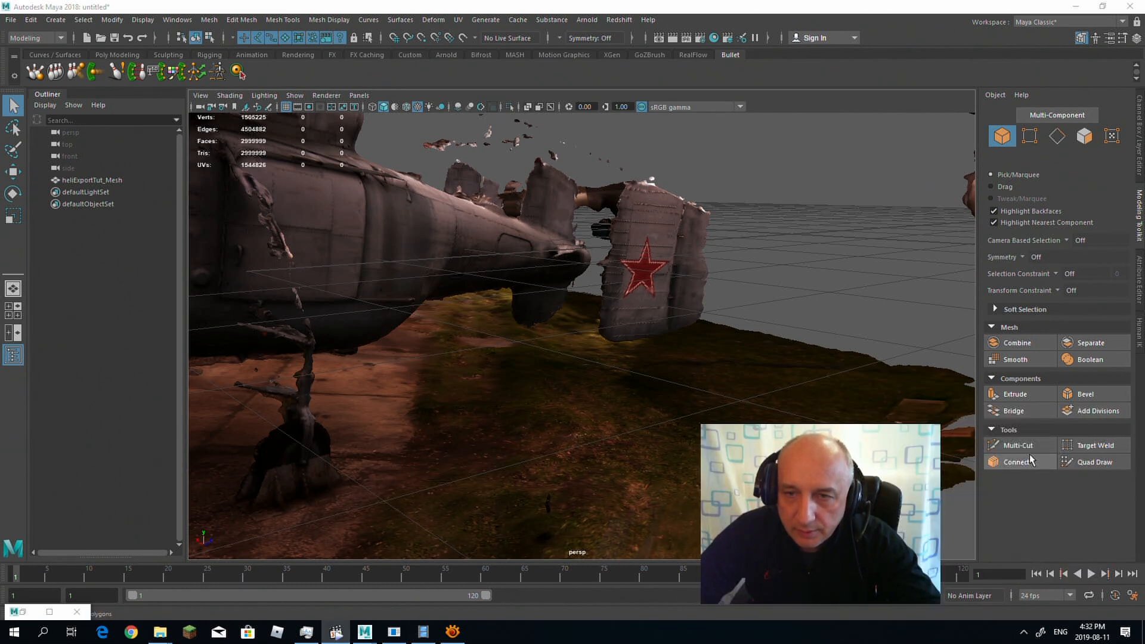
left_click(697, 269)
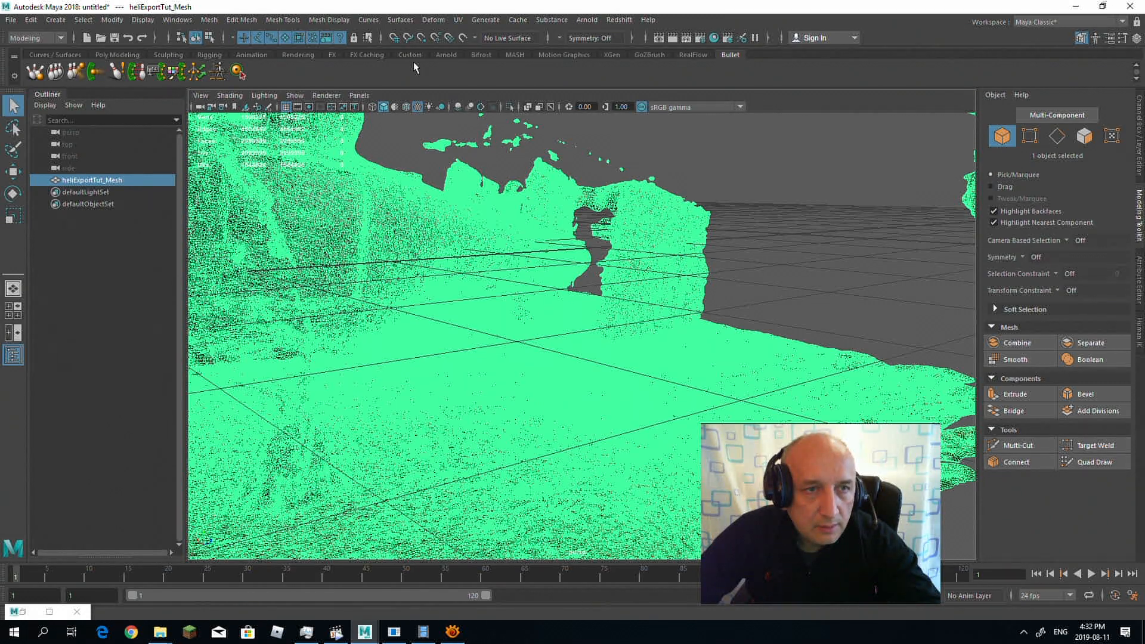
left_click(463, 37)
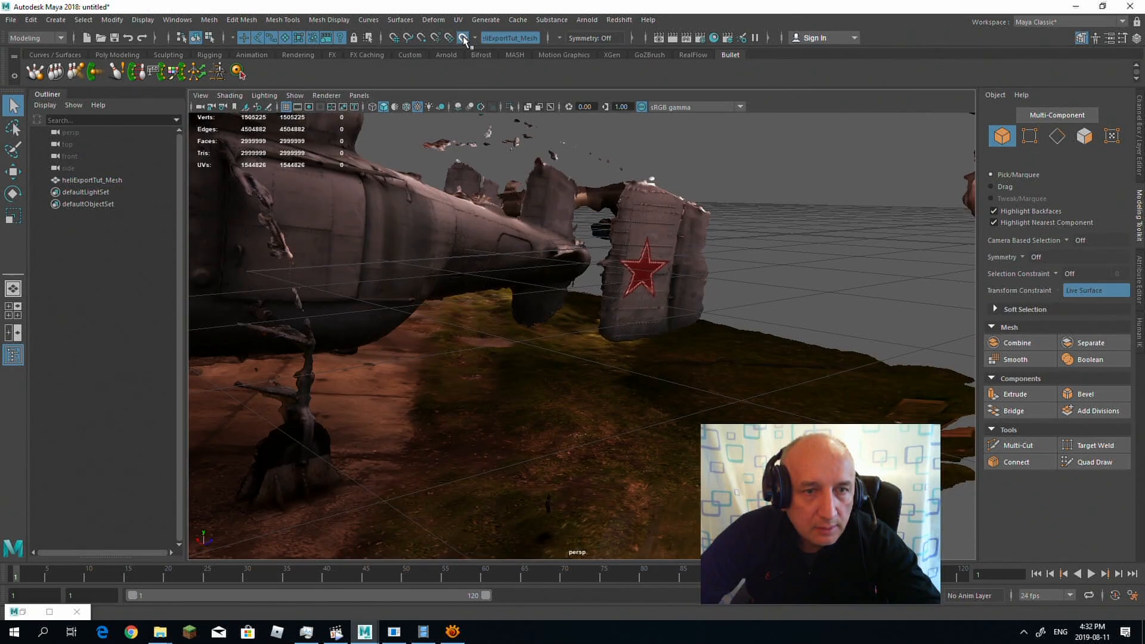
left_click(77, 611)
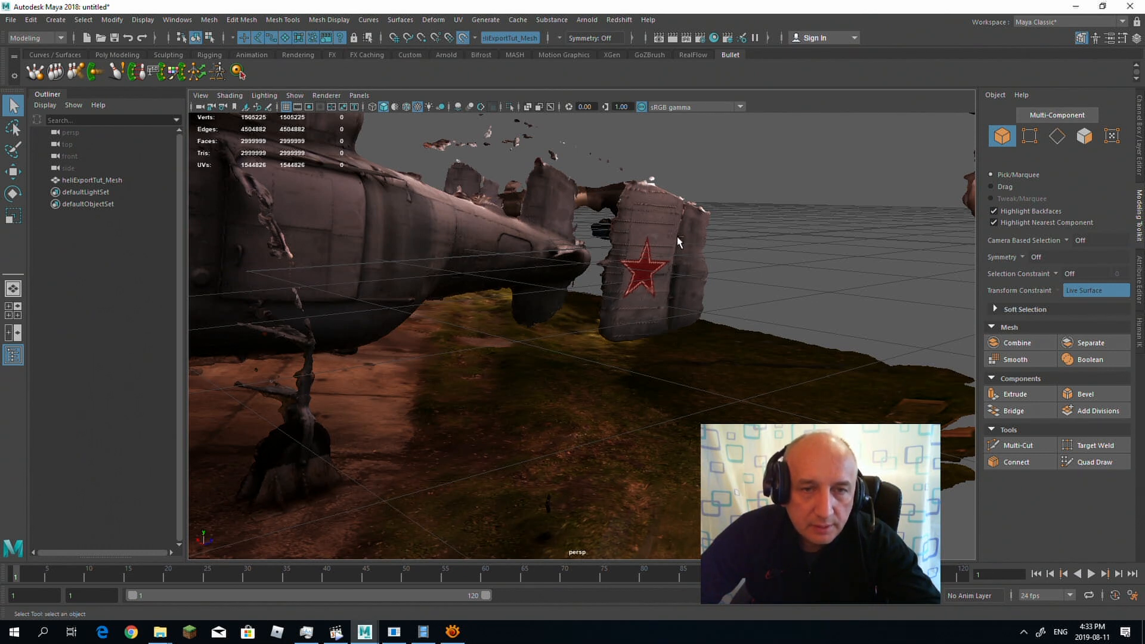
Step: Start Quad Draw and place points around the outline of the tail fin section with the red star
left_click(1090, 464)
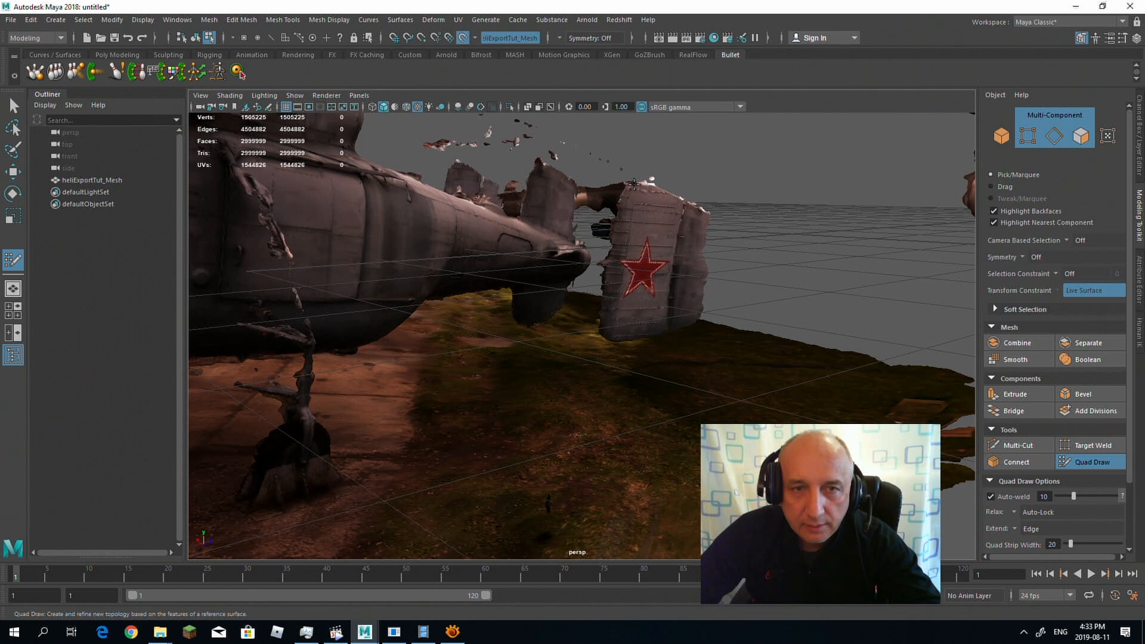
left_click(634, 183)
left_click(661, 190)
left_click_drag(742, 210, 706, 218, "alt")
left_click(724, 251)
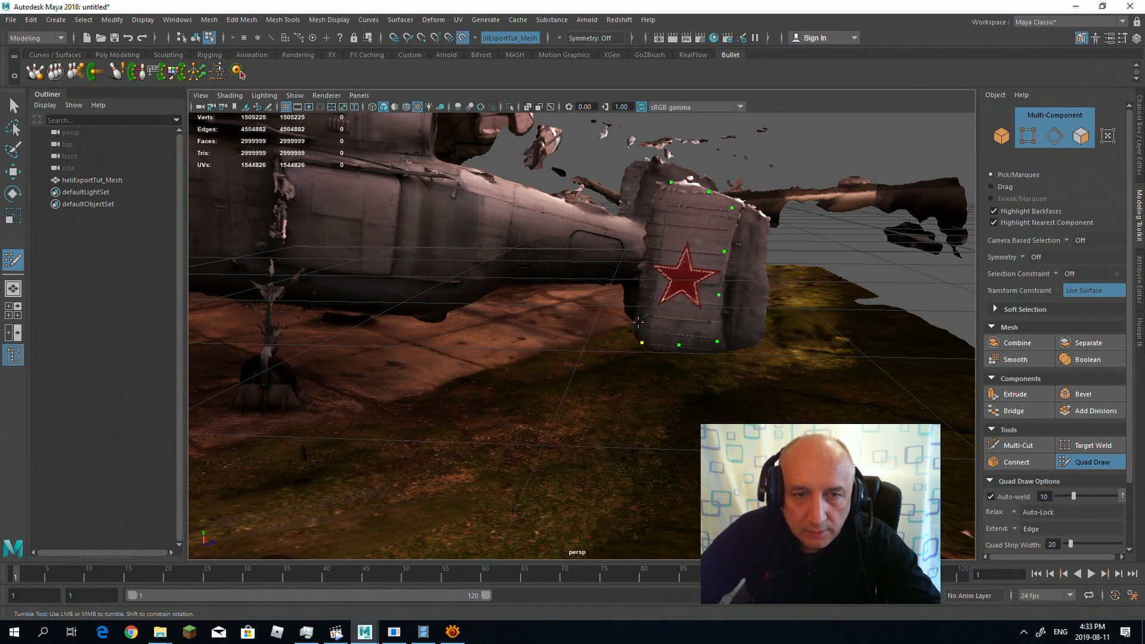
left_click(658, 203)
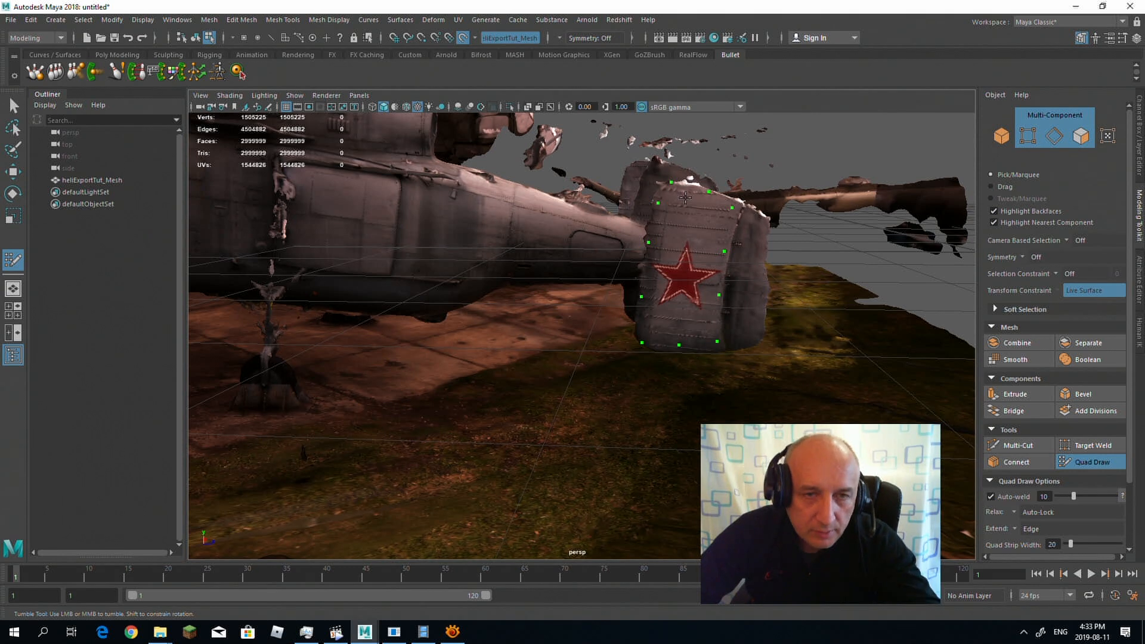
Step: Add points down the middle of the starred fin section and fill it with two columns of quads
left_click(683, 198, "shift")
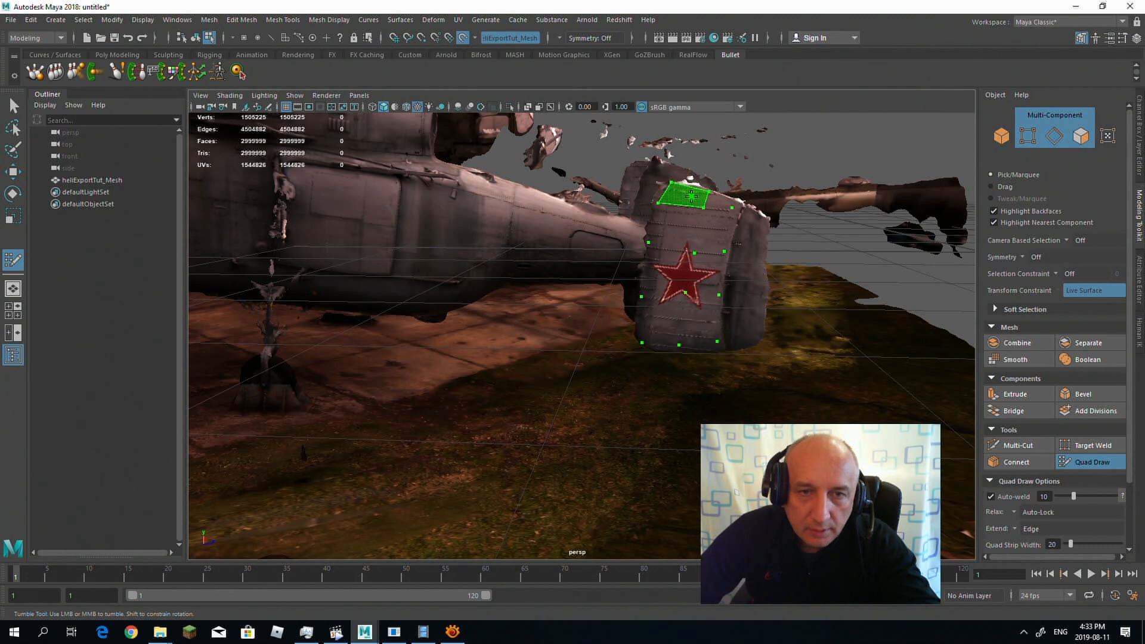
left_click(720, 203, "shift")
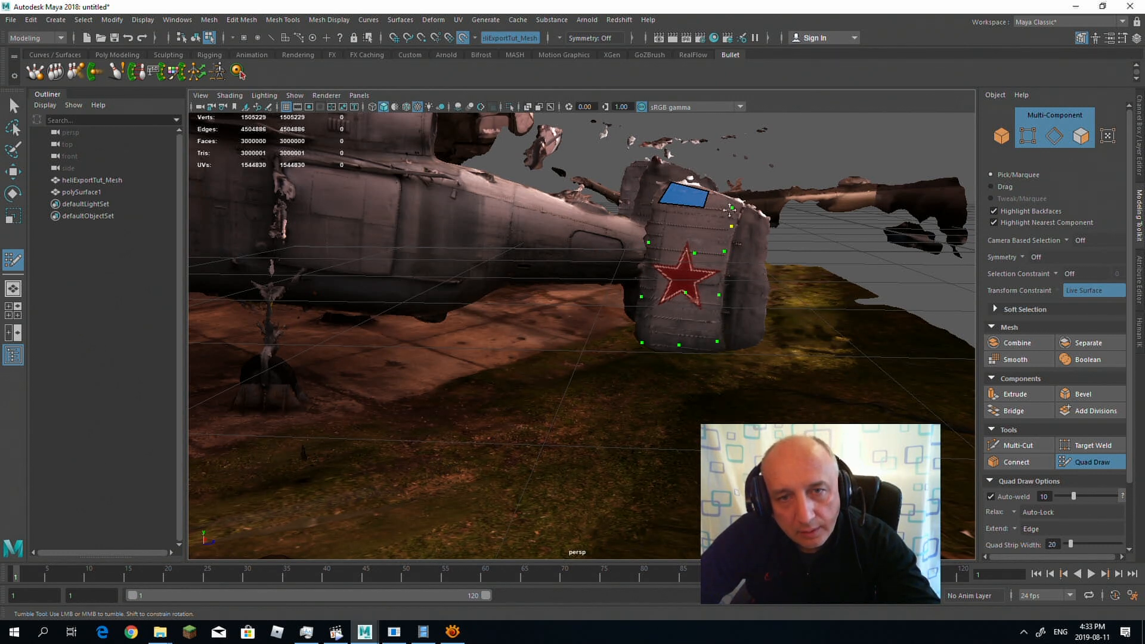
left_click(719, 205, "shift")
left_click(710, 235, "shift")
left_click(677, 223, "shift")
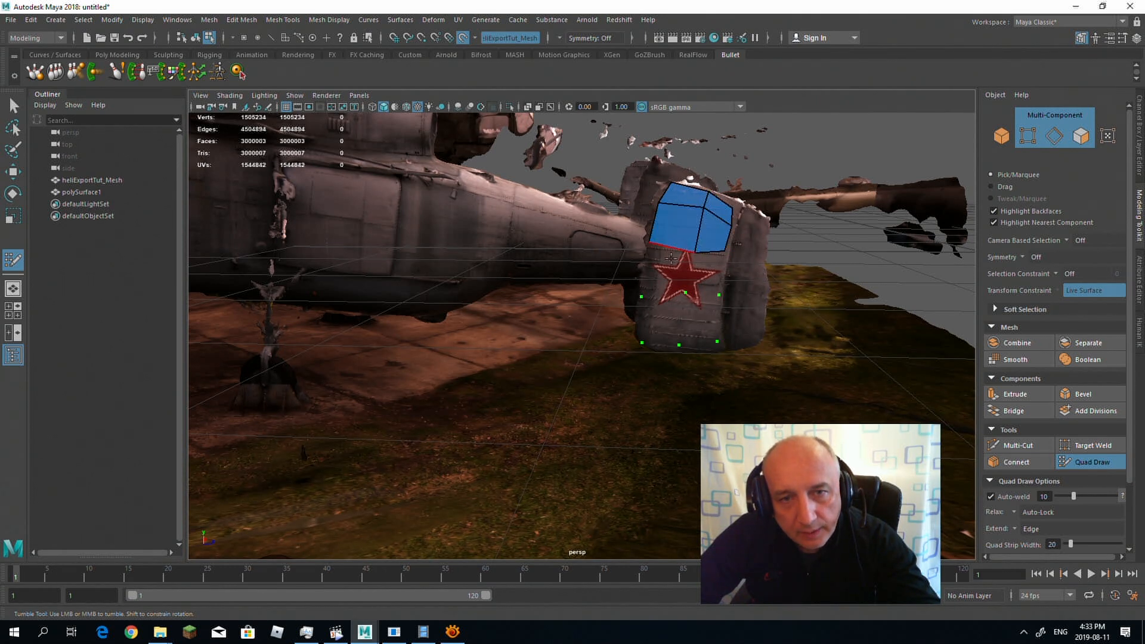
left_click(670, 272, "shift")
left_click(710, 271, "shift")
left_click(699, 319, "shift")
left_click(664, 315, "shift")
Step: Place points along the fin's rear edge and fill the rear section with a third column of quads
left_click_drag(664, 315, 633, 245, "alt")
right_click_drag(644, 262, 775, 301, "alt")
middle_click_drag(663, 328, 474, 391, "alt")
left_click_drag(474, 390, 555, 346, "alt")
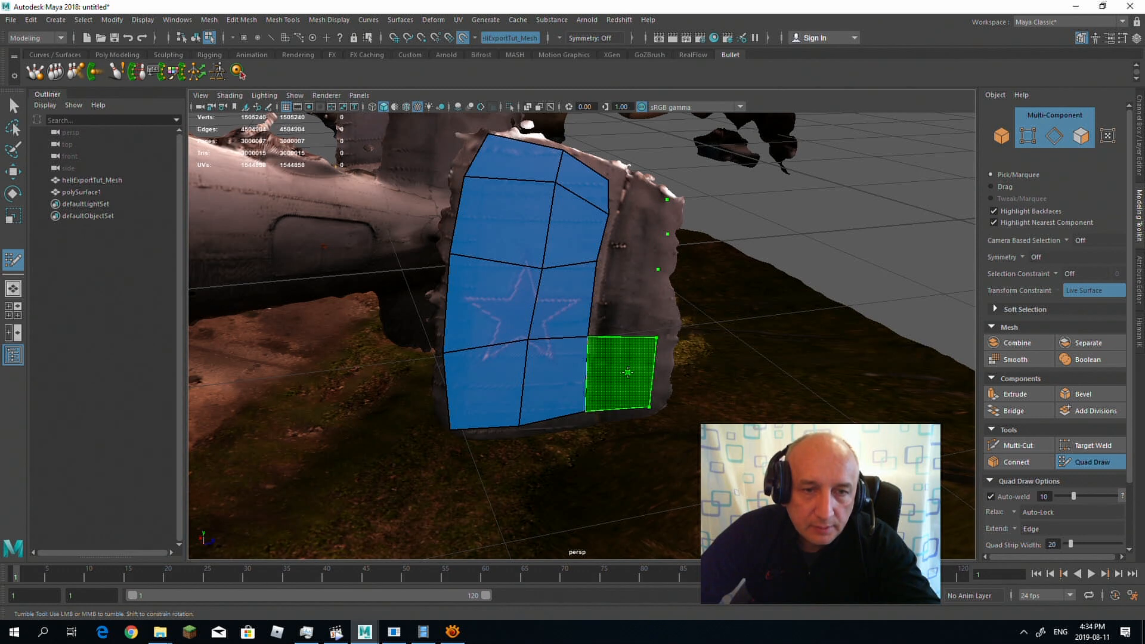
left_click(627, 373, "shift")
left_click(629, 299, "shift")
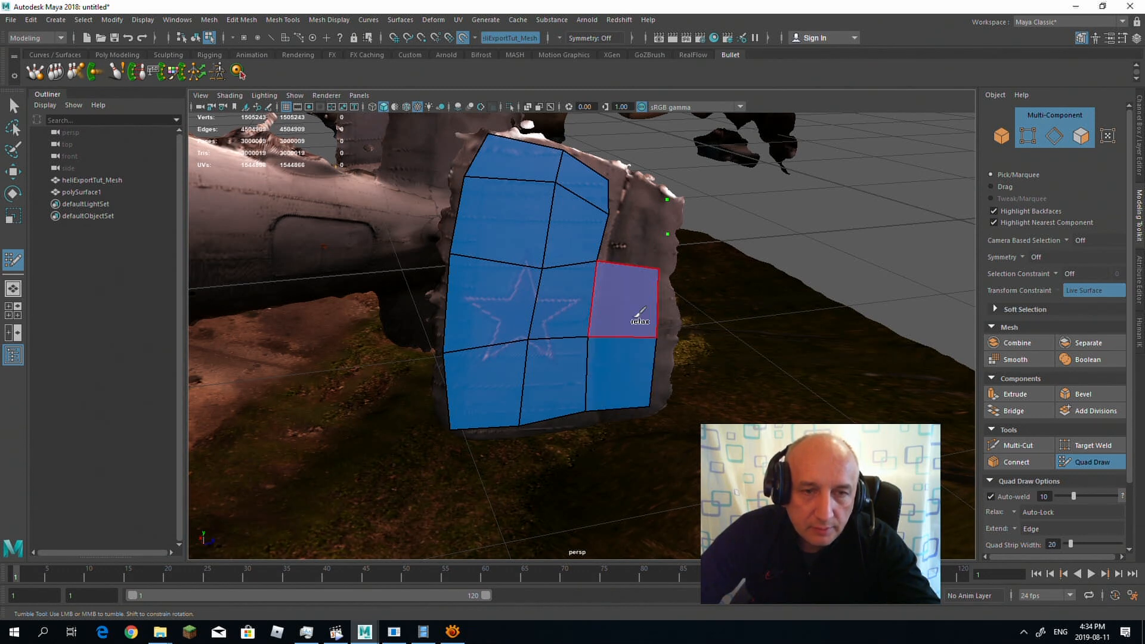
left_click(633, 238, "shift")
left_click(647, 207, "shift")
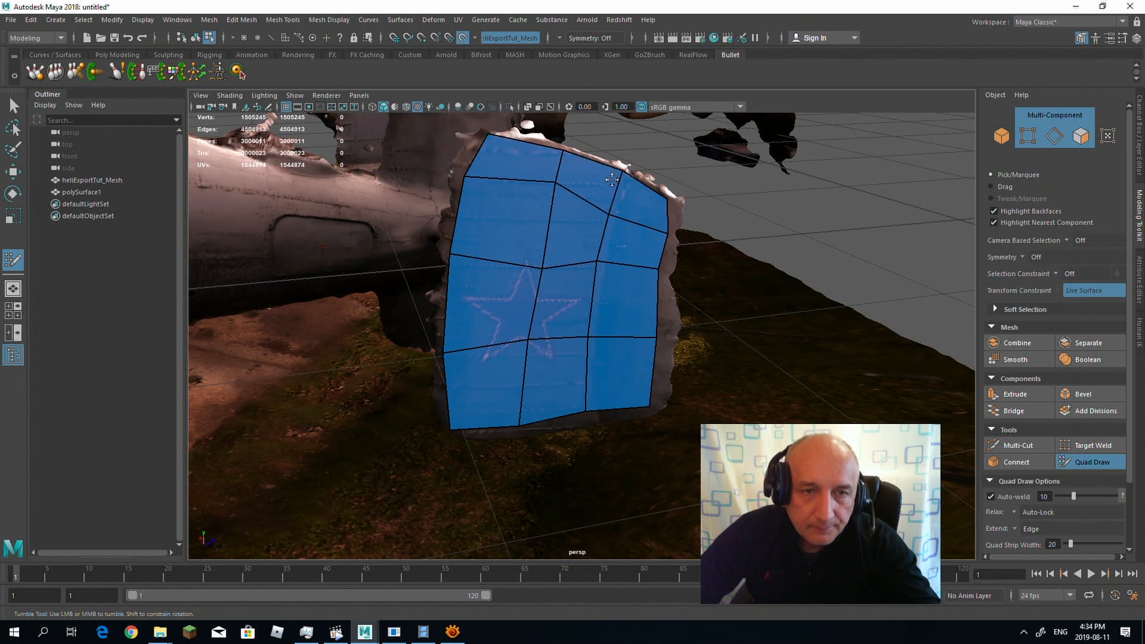
Step: Pull the rear-edge vertices of the fin's new quads outward to match the edge of the scanned fin
mouse_move(764, 193)
left_mouse_down("alt")
mouse_move(665, 217)
mouse_move(666, 261)
mouse_move(678, 195)
left_mouse_up("alt")
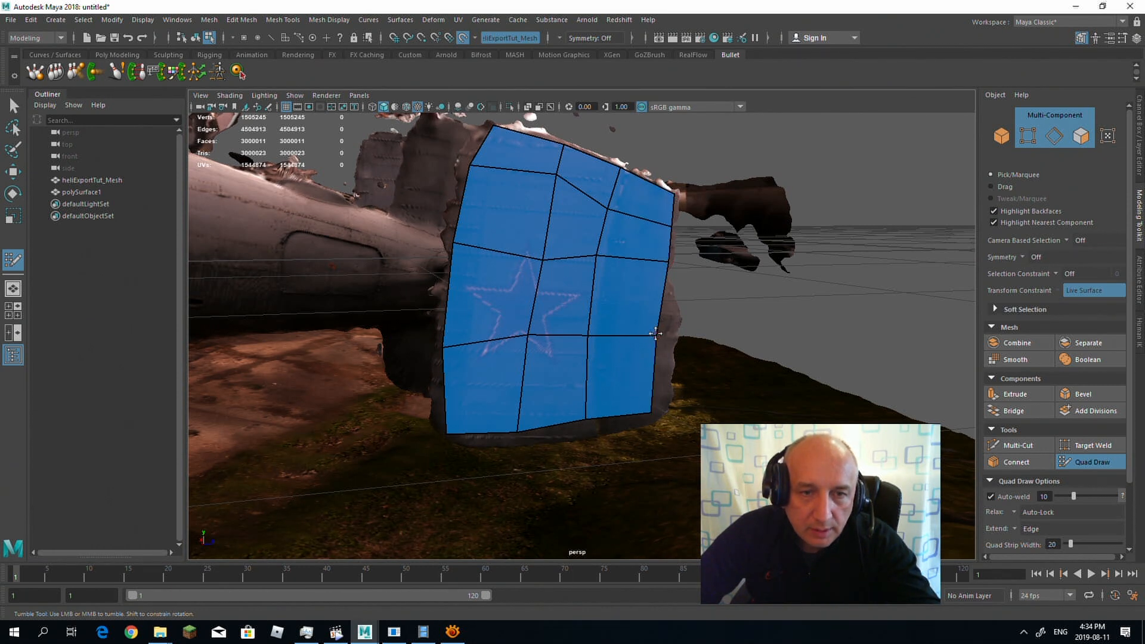
left_click_drag(655, 334, 673, 336)
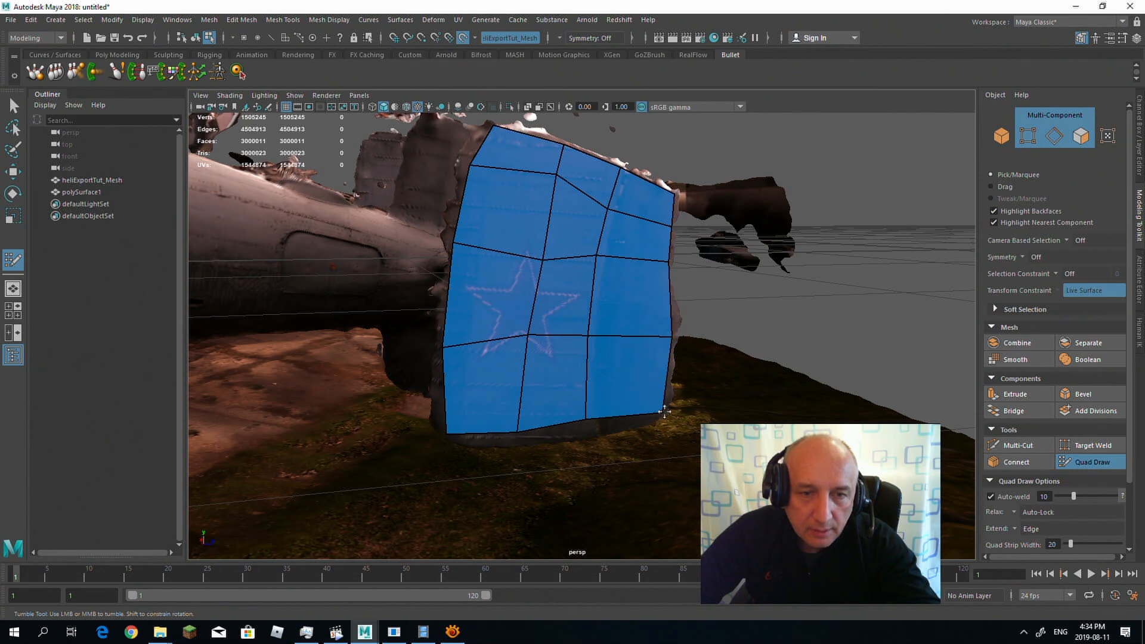
mouse_move(644, 393)
left_mouse_down("alt")
mouse_move(519, 310)
mouse_move(556, 328)
mouse_move(563, 298)
mouse_move(545, 272)
left_mouse_up("alt")
Step: Place vertical rows of Quad Draw points along the side of the tail boom and rear fuselage up to the side door
scroll(545, 272, "up", 2)
middle_click_drag(546, 271, 669, 301, "alt")
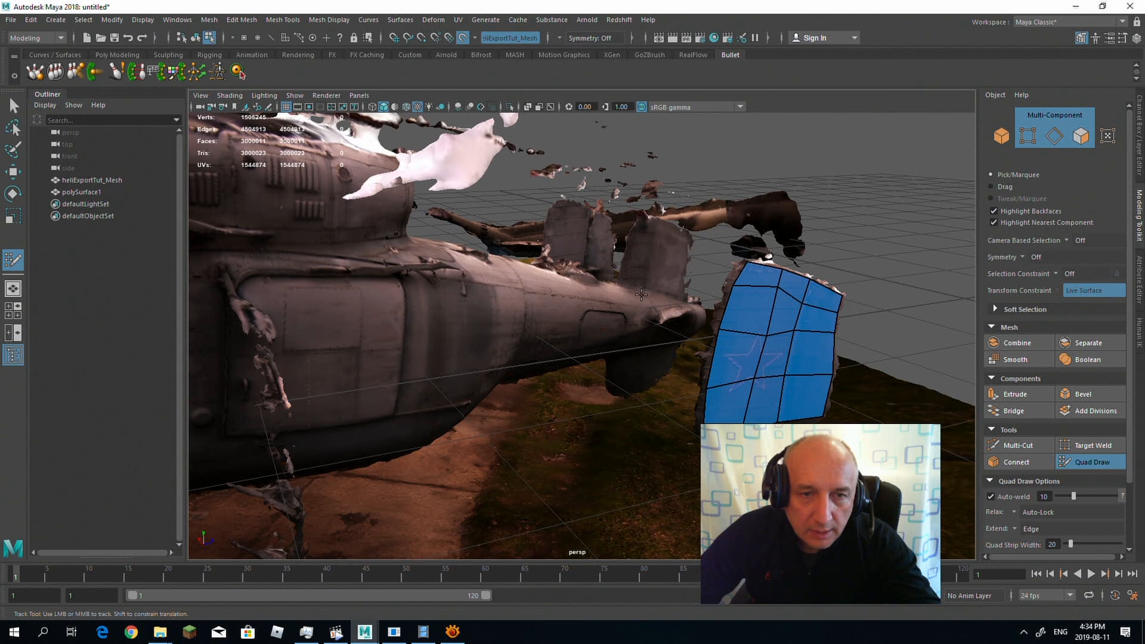
left_click_drag(638, 289, 661, 363, "alt")
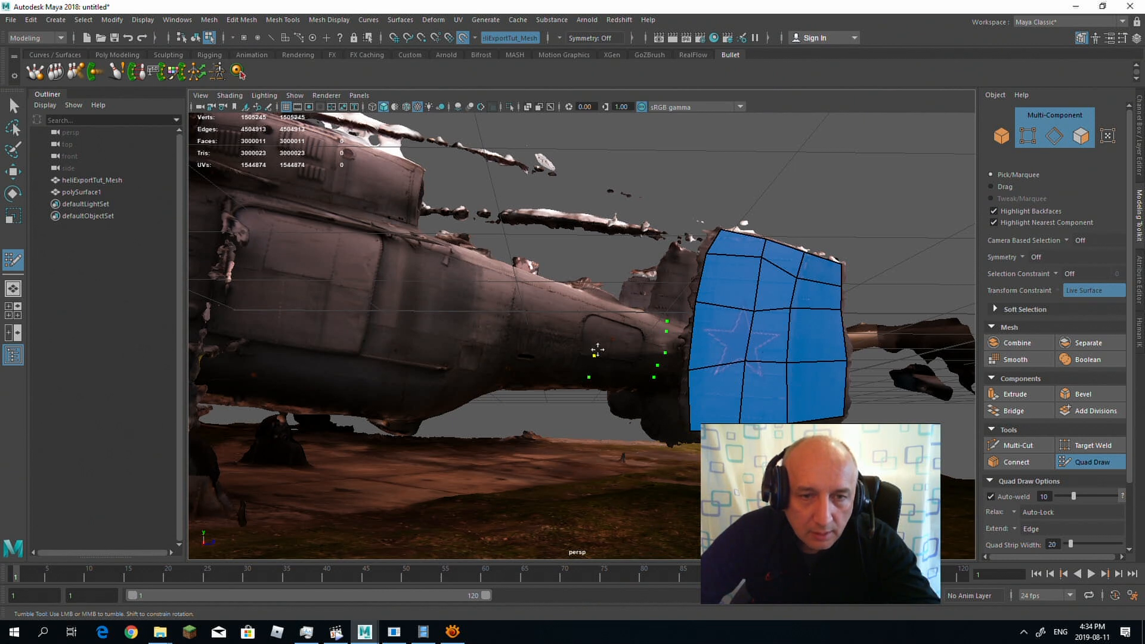
left_click_drag(606, 303, 558, 298, "alt")
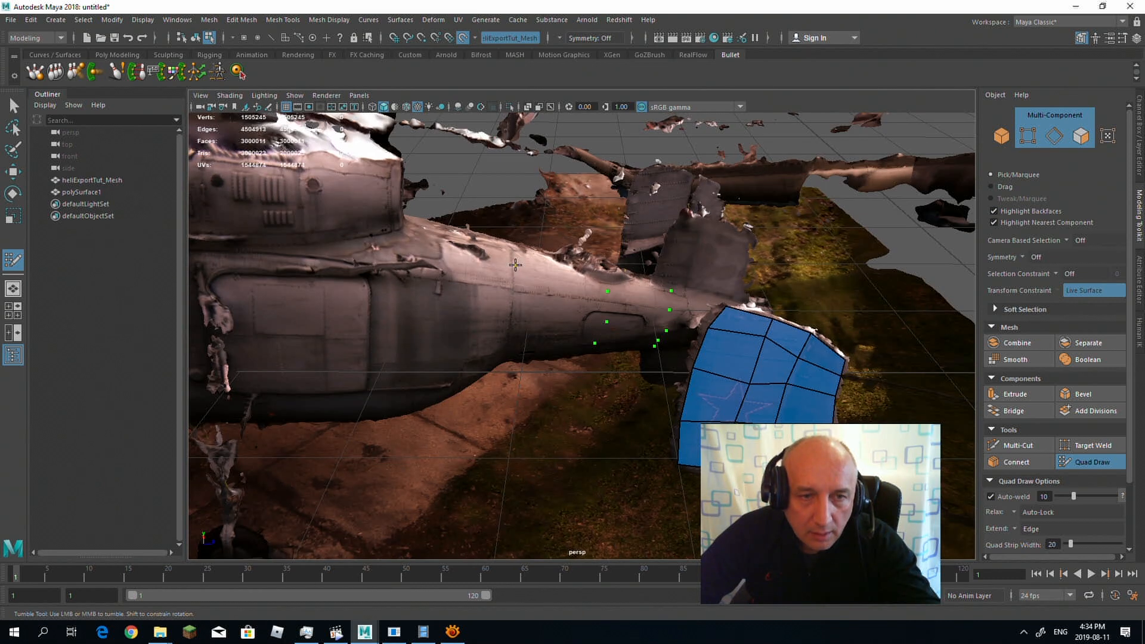
left_click_drag(500, 344, 460, 385, "alt")
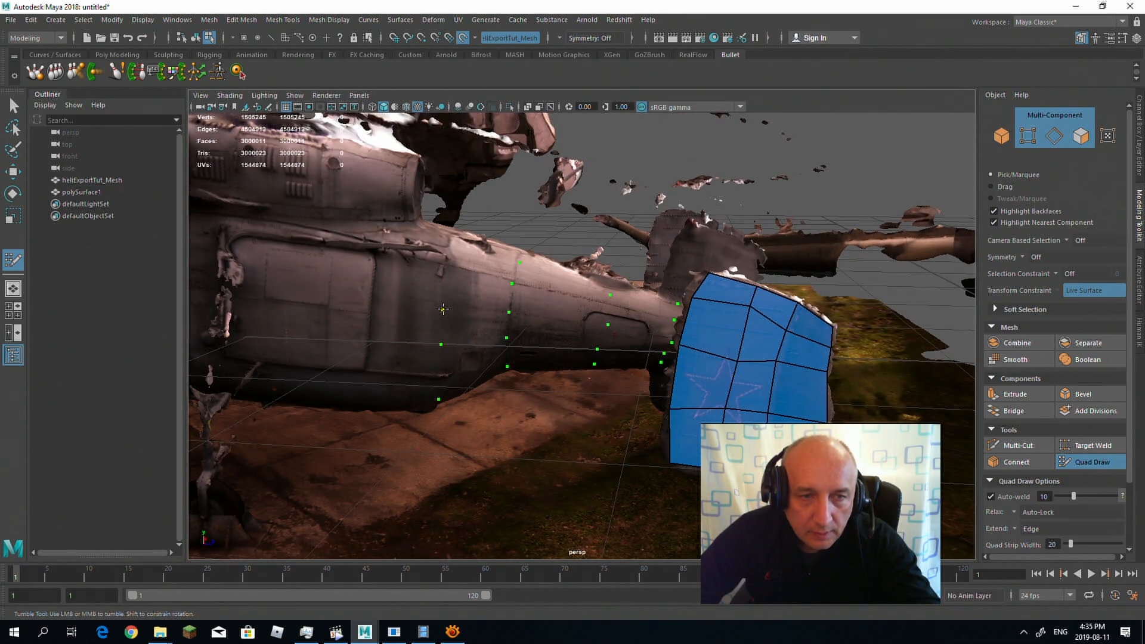
left_click_drag(449, 243, 640, 261, "alt")
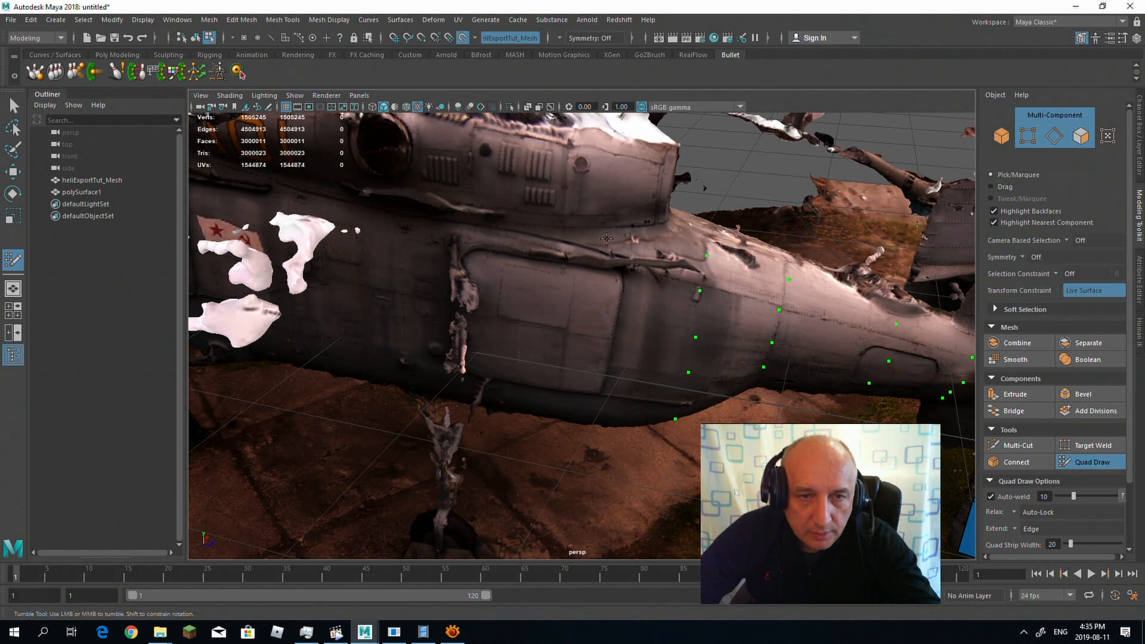
left_click_drag(586, 288, 599, 294, "alt")
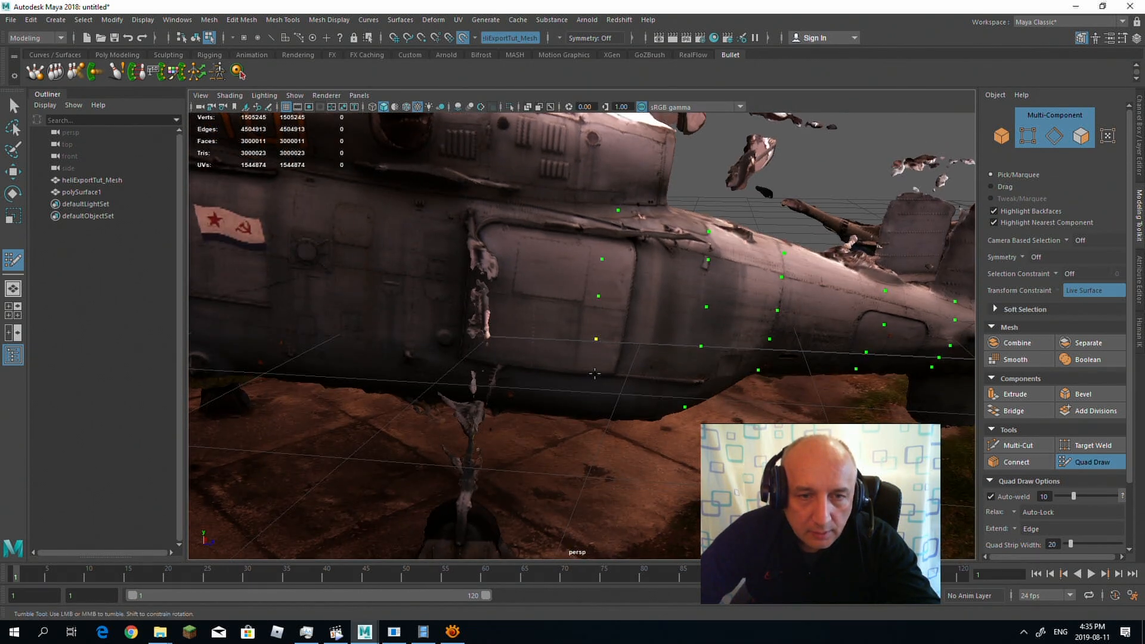
left_click_drag(620, 365, 792, 353, "alt")
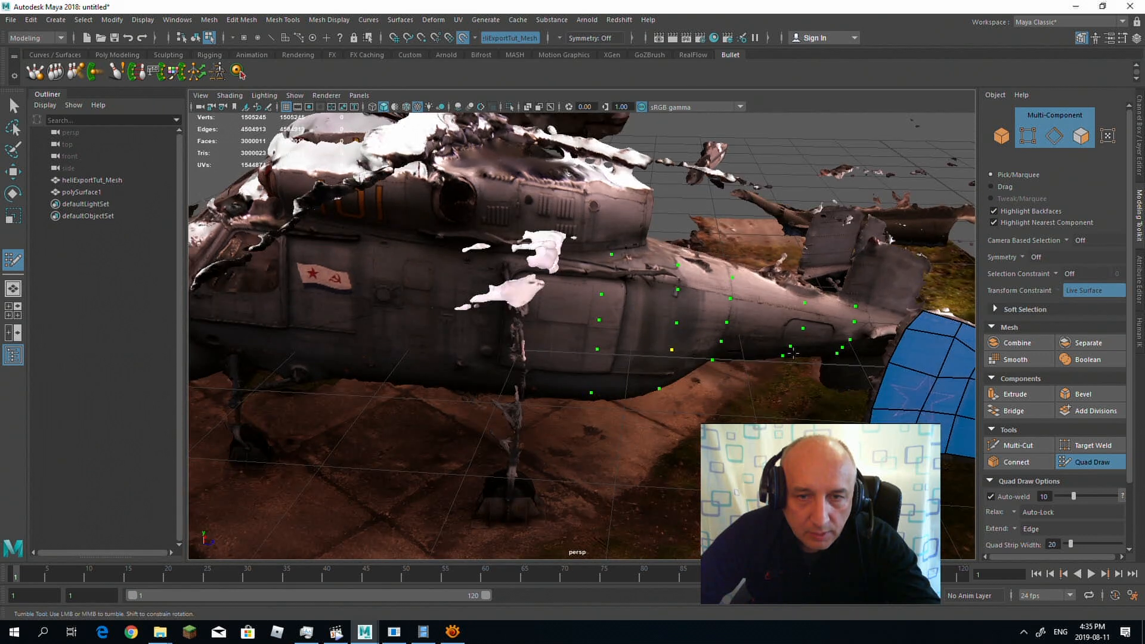
Step: Fill the tail boom section nearest the fin with a column of four stacked quads
left_click(830, 316, "shift")
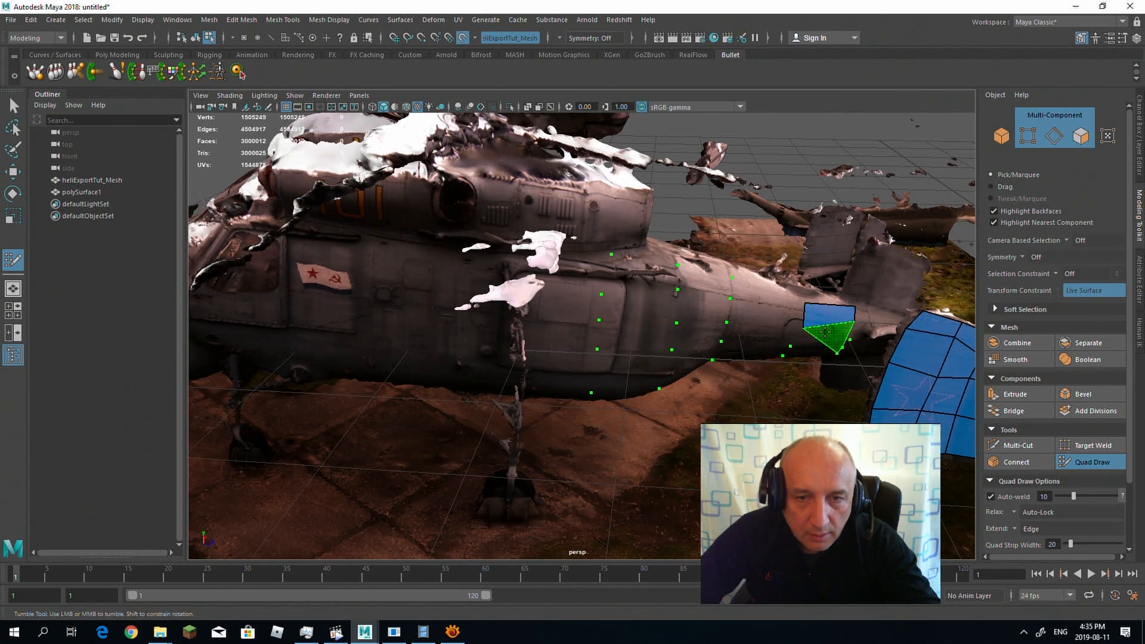
left_click_drag(825, 331, 829, 299, "alt")
right_click_drag(829, 298, 894, 319, "alt")
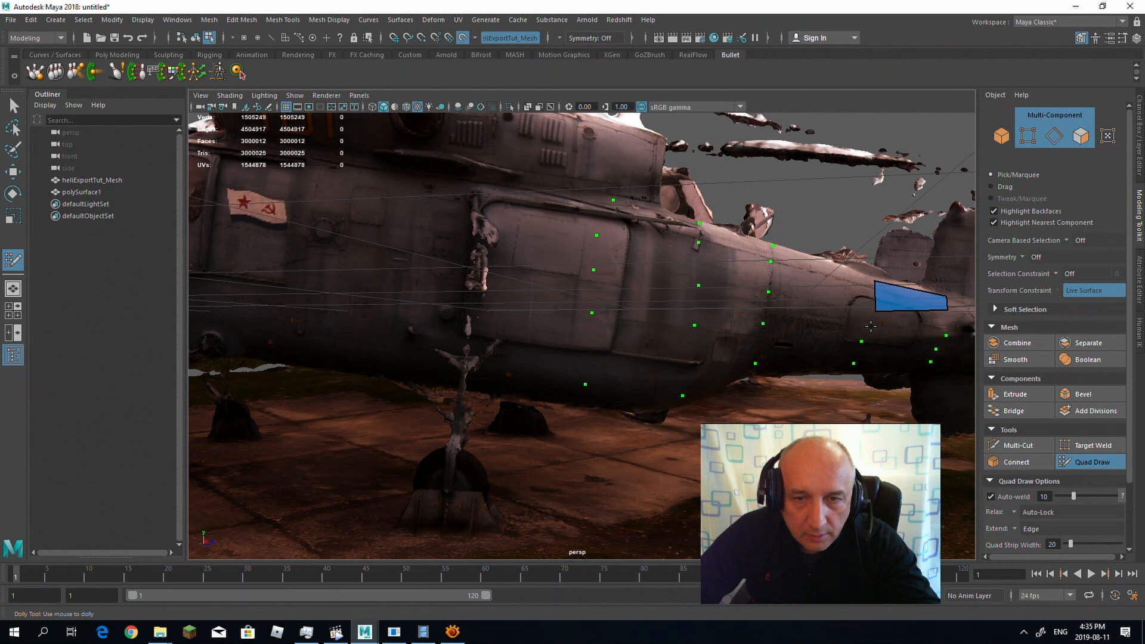
left_click(907, 318, "shift")
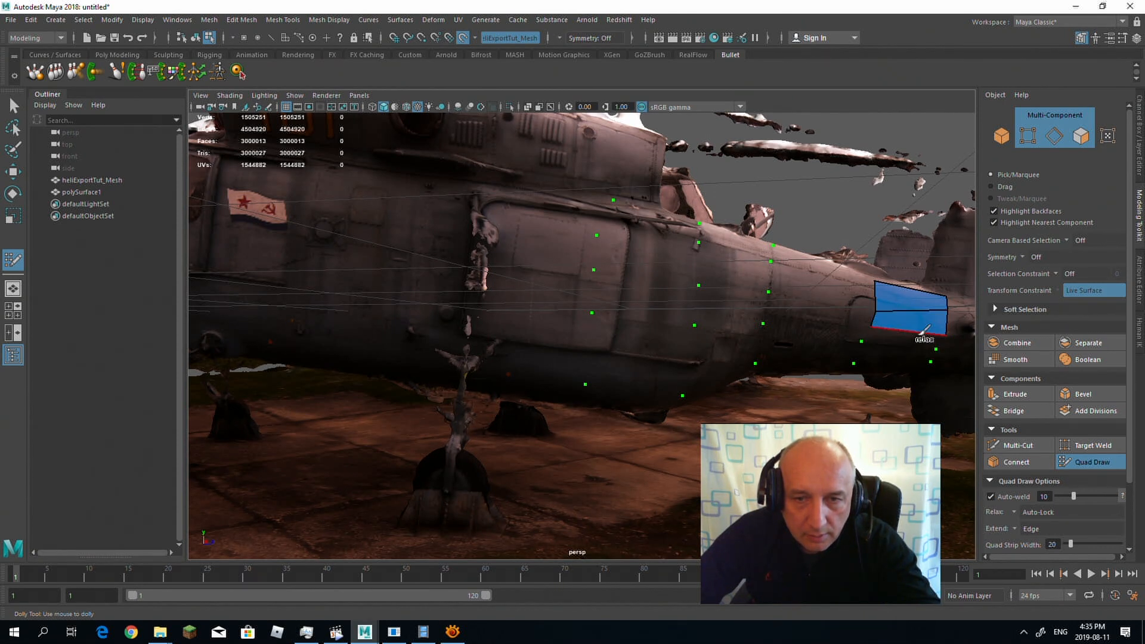
left_click_drag(916, 345, 920, 335, "alt")
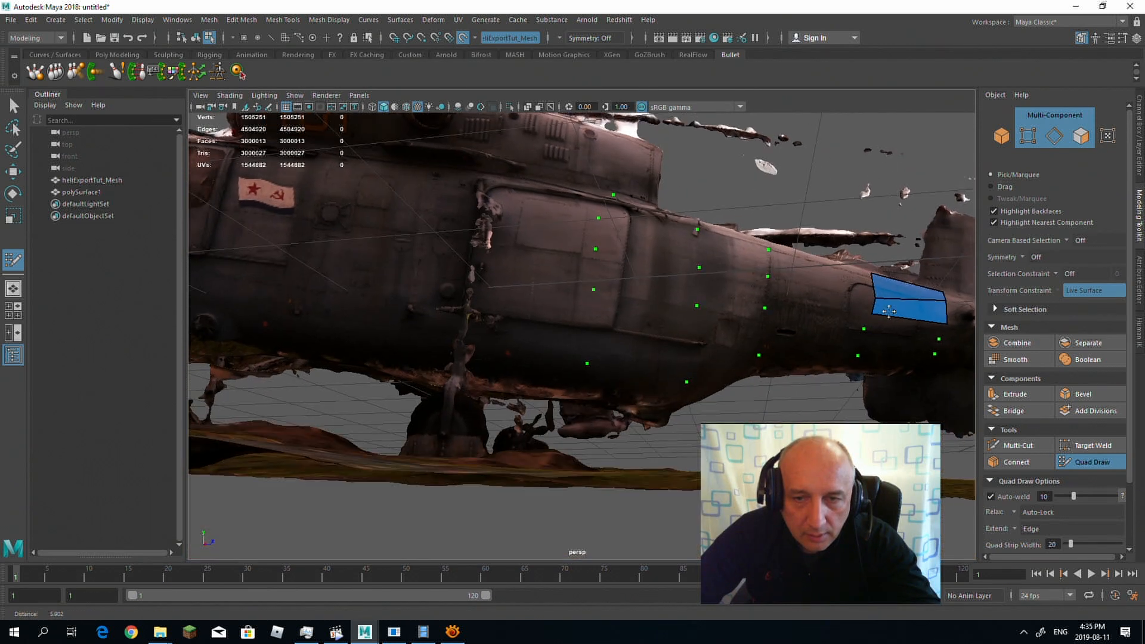
scroll(920, 336, "up", 3)
mouse_move(920, 336)
middle_mouse_down("alt")
mouse_move(654, 292)
mouse_move(633, 306)
middle_mouse_up("alt")
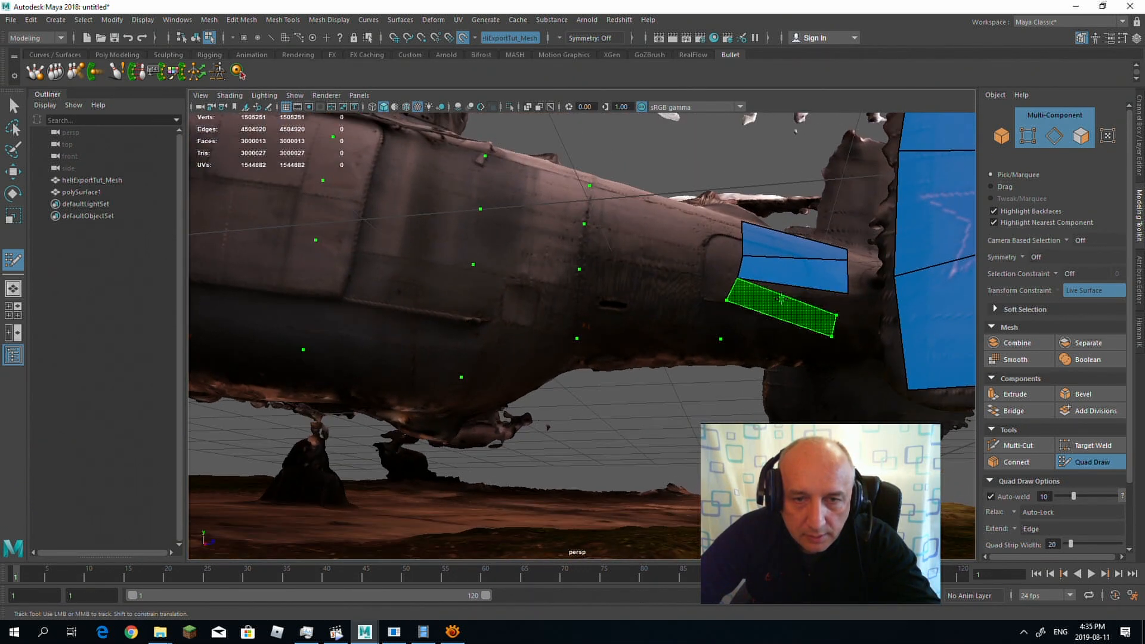
left_click(774, 297, "shift")
left_click(773, 325, "shift")
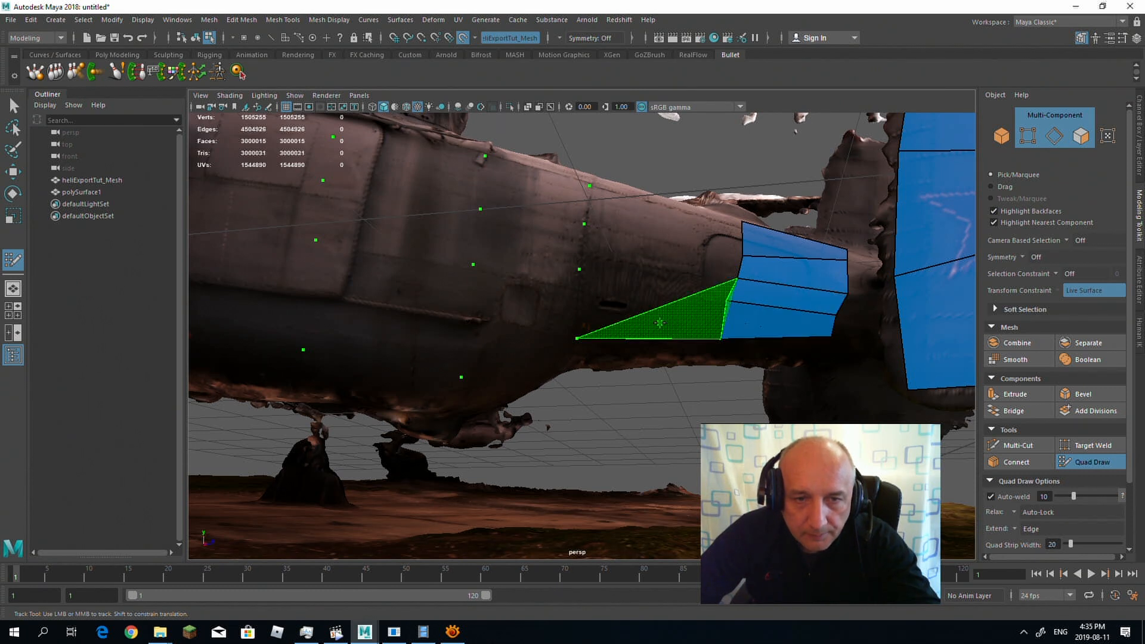
Step: Fill the next tail boom section forward with quads and split it with a vertical edge line into two columns
left_click(629, 321, "shift")
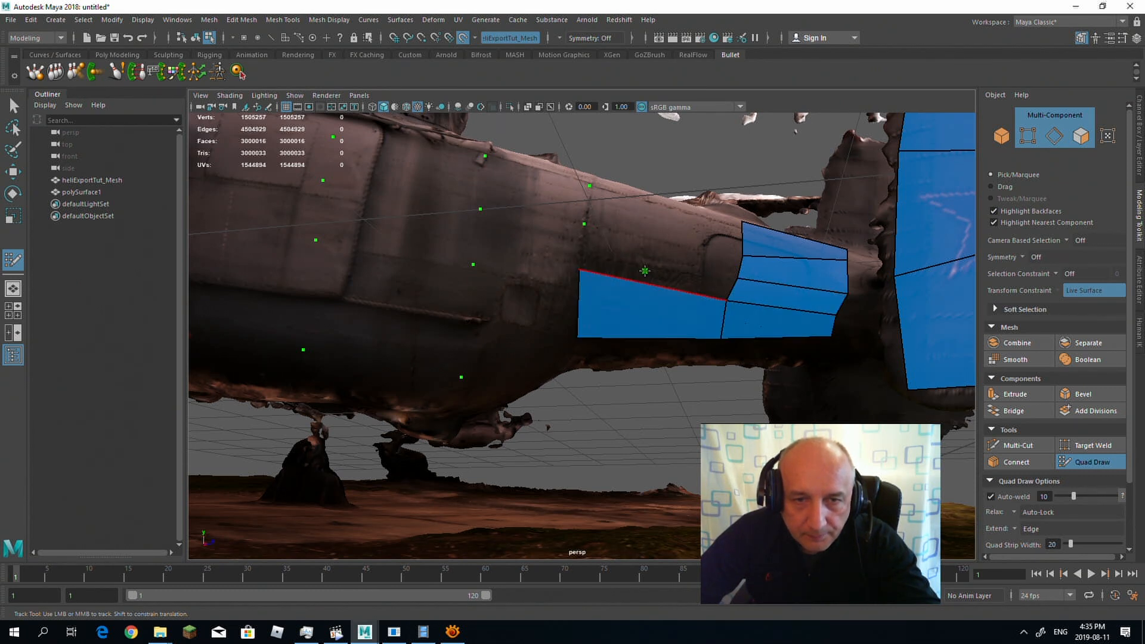
left_click(656, 262, "shift")
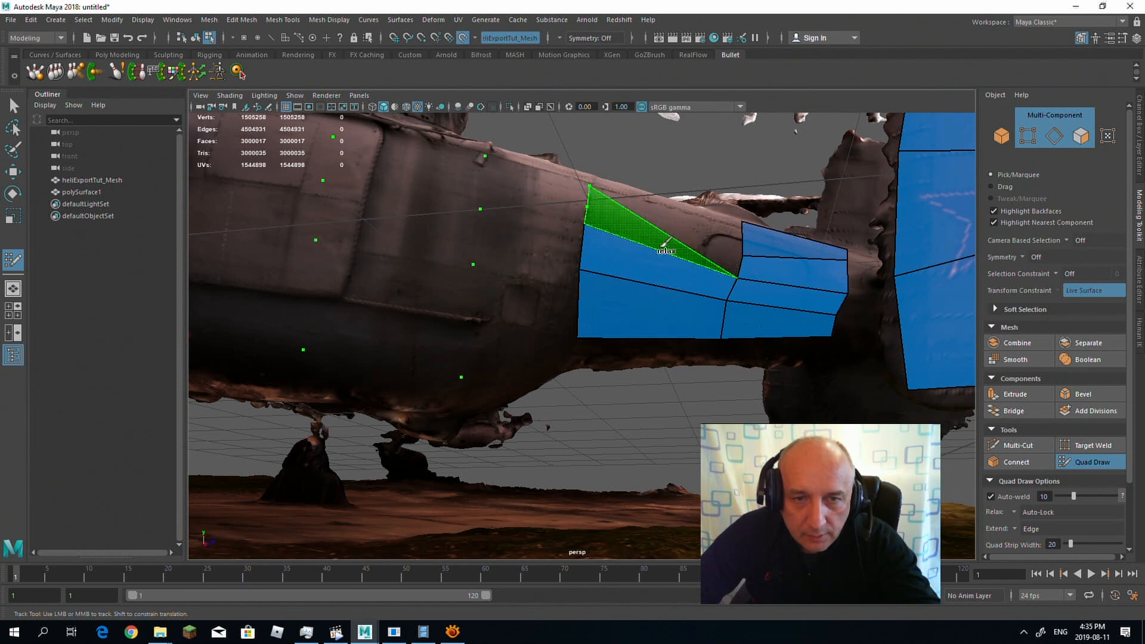
mouse_move(727, 253)
left_mouse_down("alt")
mouse_move(660, 244)
mouse_move(661, 266)
mouse_move(675, 262)
left_mouse_up("alt")
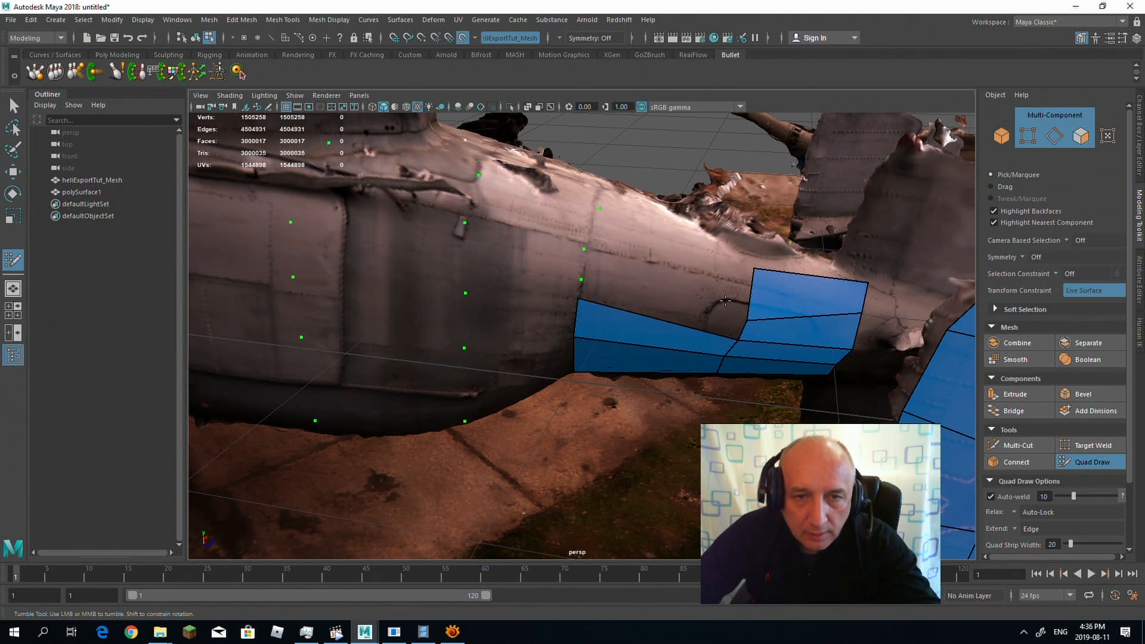
left_click_drag(686, 298, 683, 281, "alt")
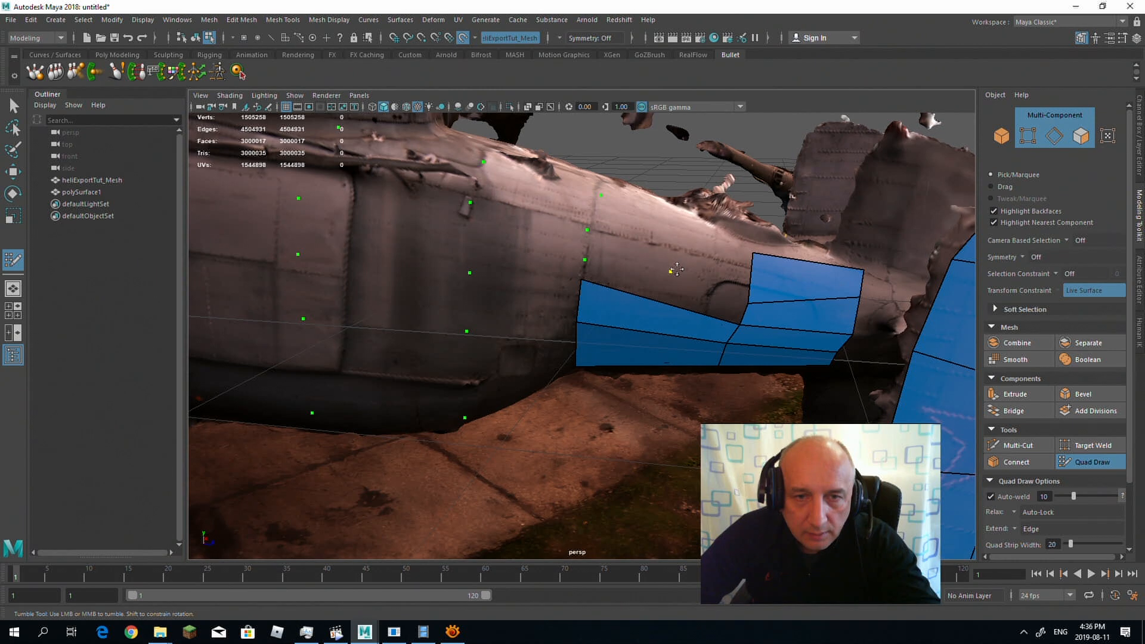
left_click(716, 265, "shift")
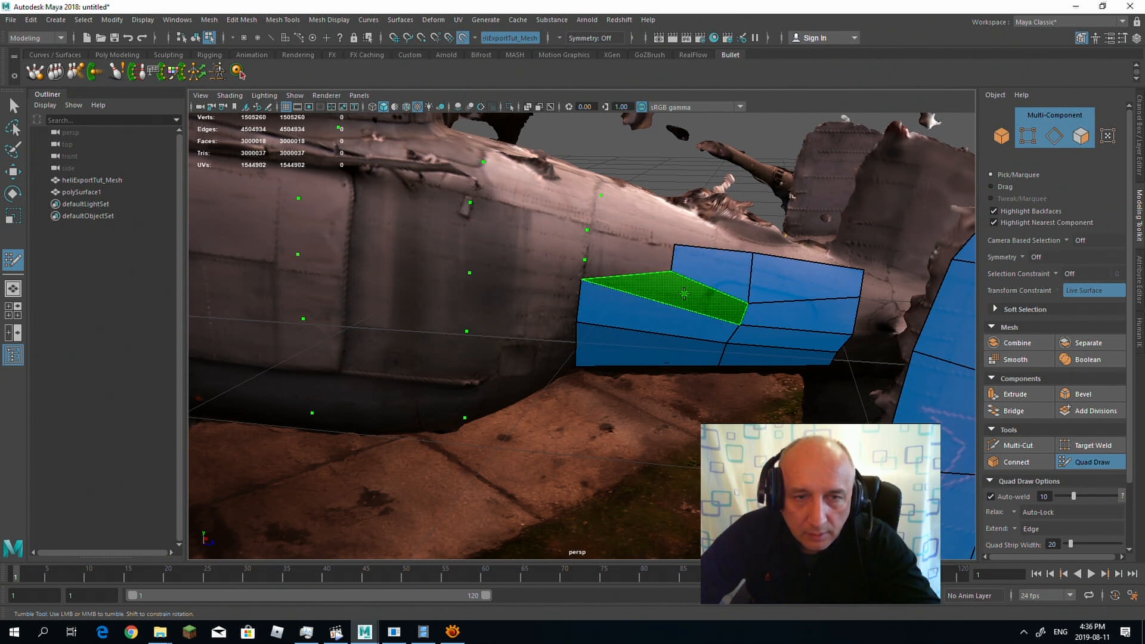
left_click(632, 251, "shift")
left_click_drag(668, 273, 671, 281, "alt")
left_click(667, 283, "ctrl")
left_click(663, 263, "shift")
left_click(644, 255, "shift")
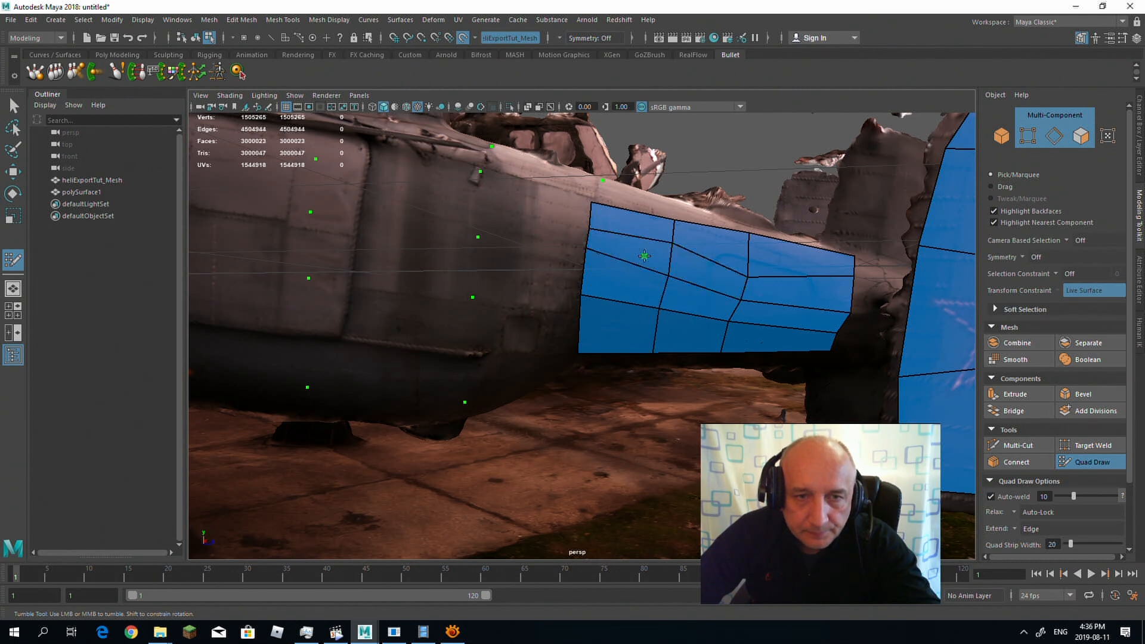
Step: Place Quad Draw points along the top of the tail boom and fill an upper row of four quads
left_click_drag(611, 229, 610, 263, "alt")
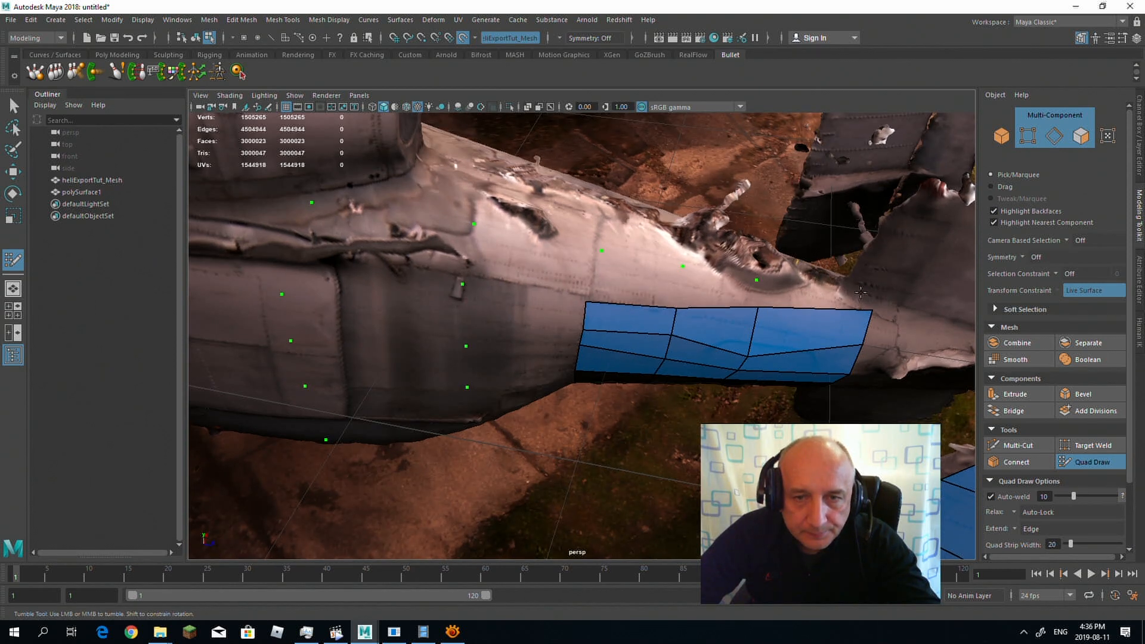
left_click(797, 295, "shift")
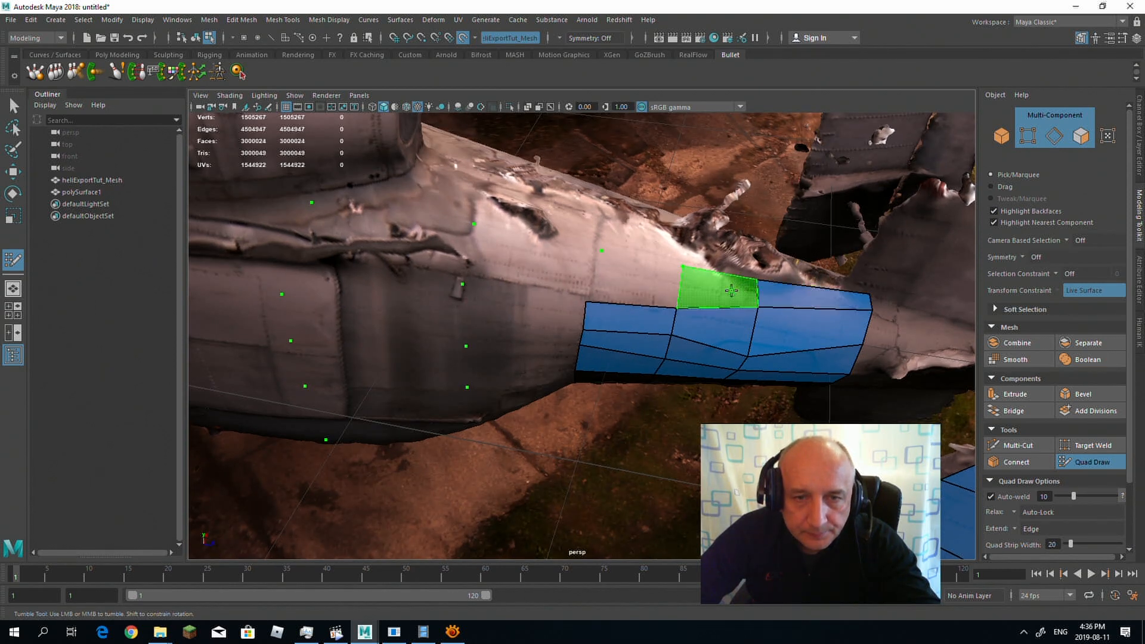
left_click(716, 288, "shift")
left_click(635, 279, "shift")
left_click(530, 257, "shift")
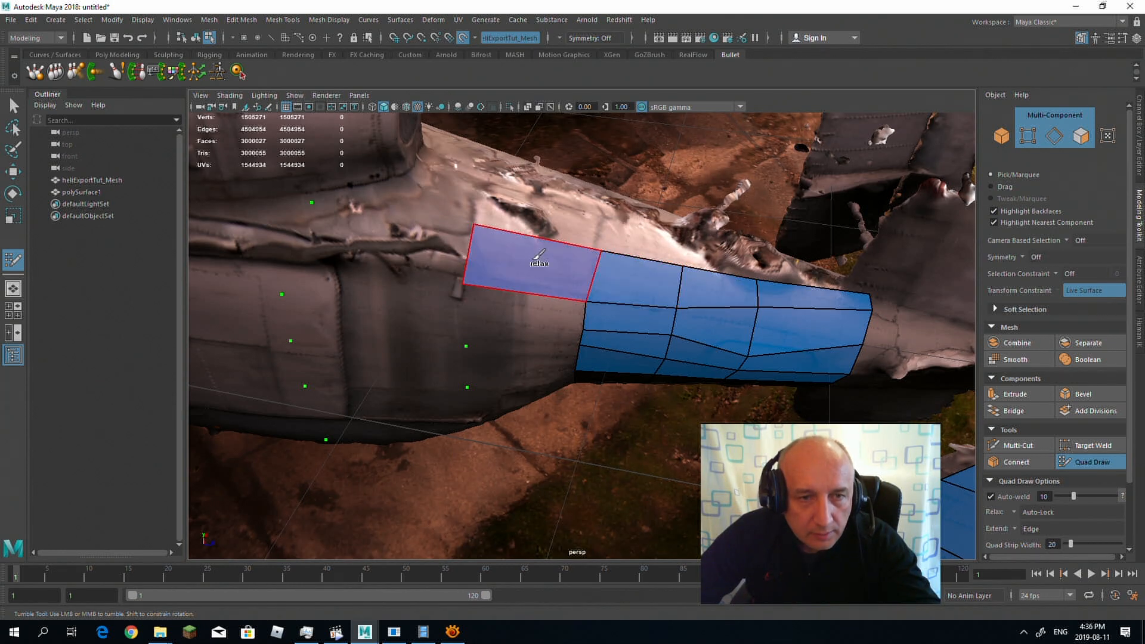
Step: Fill the remaining four quads below the foremost upper quad, down to the underside of the rear fuselage
left_click_drag(530, 258, 554, 244, "alt")
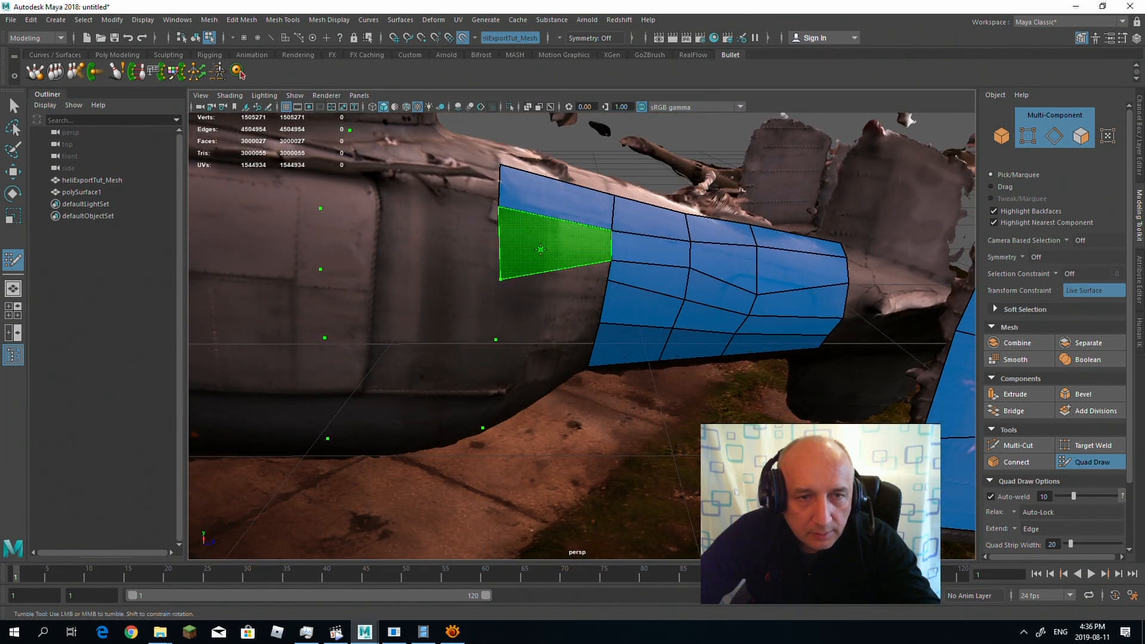
left_click(557, 237, "shift")
left_click(554, 268, "shift")
left_click(558, 307, "shift")
left_click(559, 361, "shift")
Step: Fill the next rear fuselage column forward with five stacked quads from the upper edge to the belly
scroll(566, 308, "down", 5)
mouse_move(552, 316)
left_mouse_down("alt")
mouse_move(573, 301)
mouse_move(544, 290)
left_mouse_up("alt")
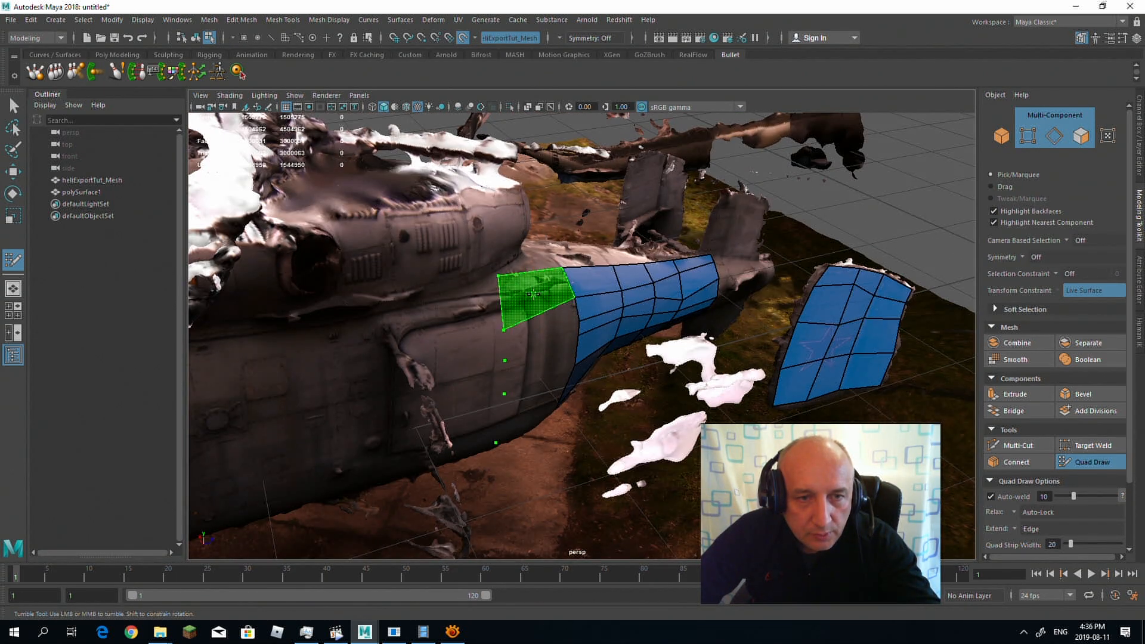
left_click(535, 292, "shift")
scroll(536, 292, "up", 3)
mouse_move(535, 292)
left_mouse_down("alt")
mouse_move(530, 284)
mouse_move(549, 307)
left_mouse_up("alt")
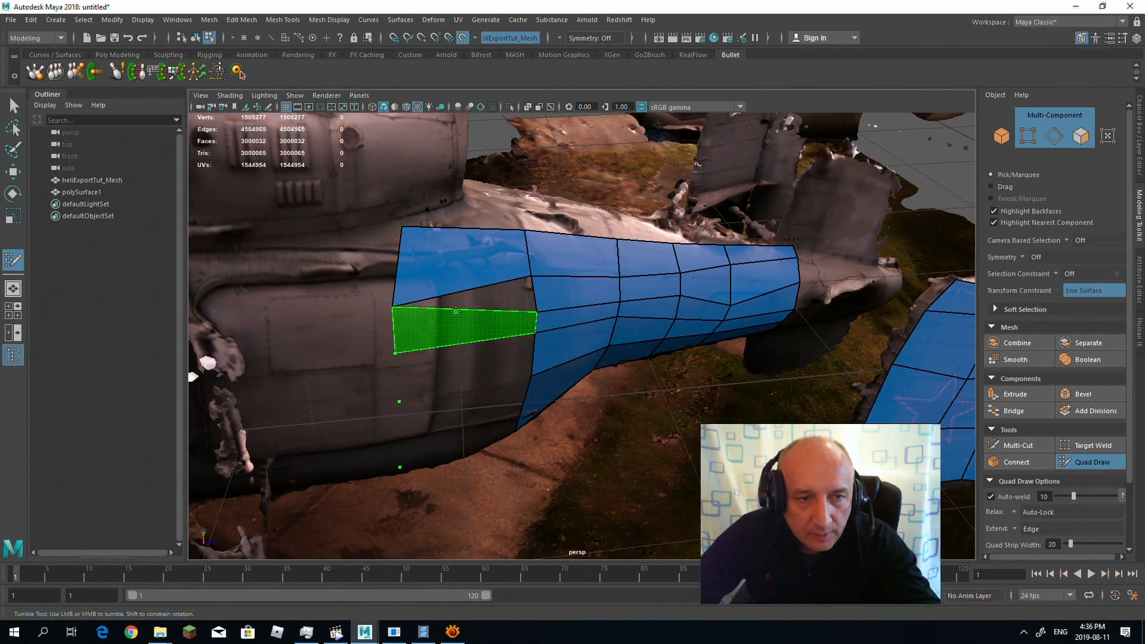
left_click(464, 327, "shift")
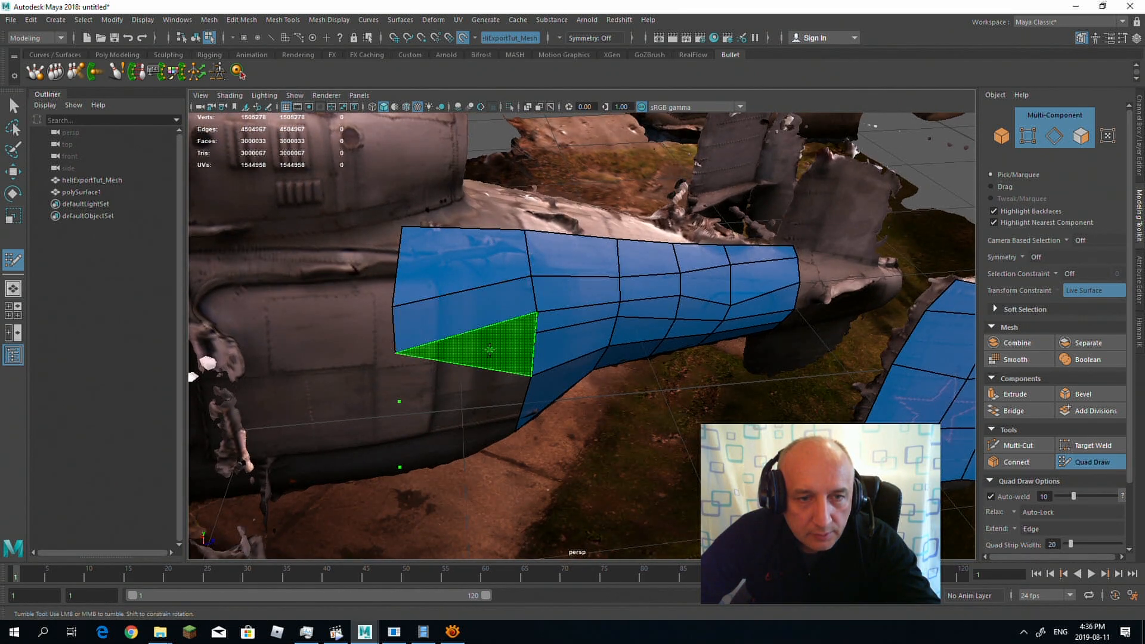
left_click_drag(461, 369, 422, 267, "alt")
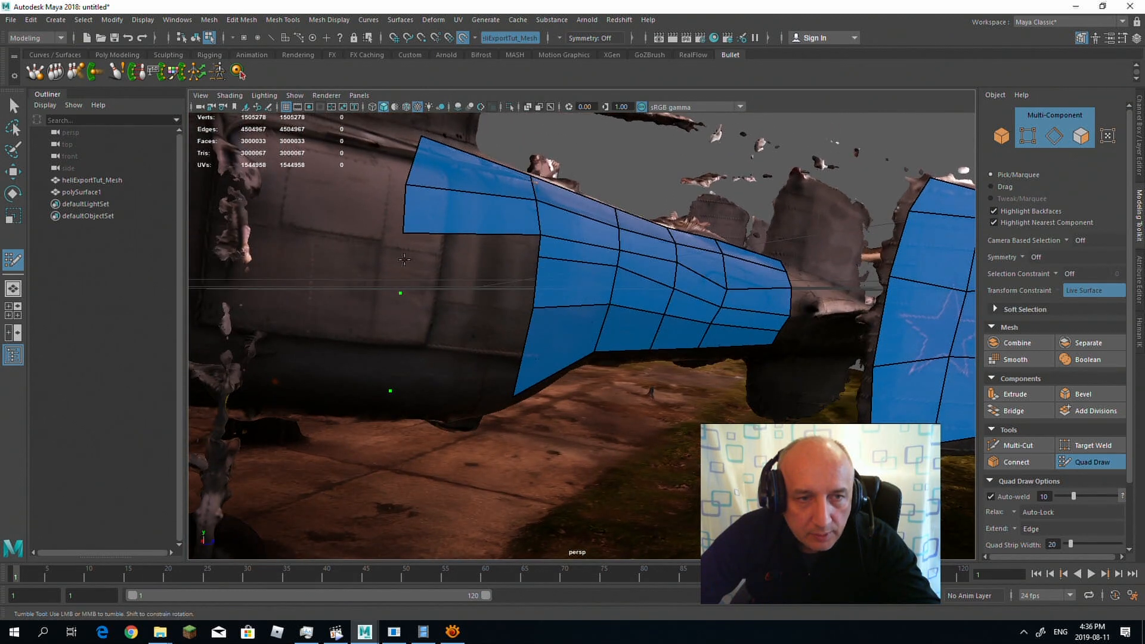
left_click(475, 251, "shift")
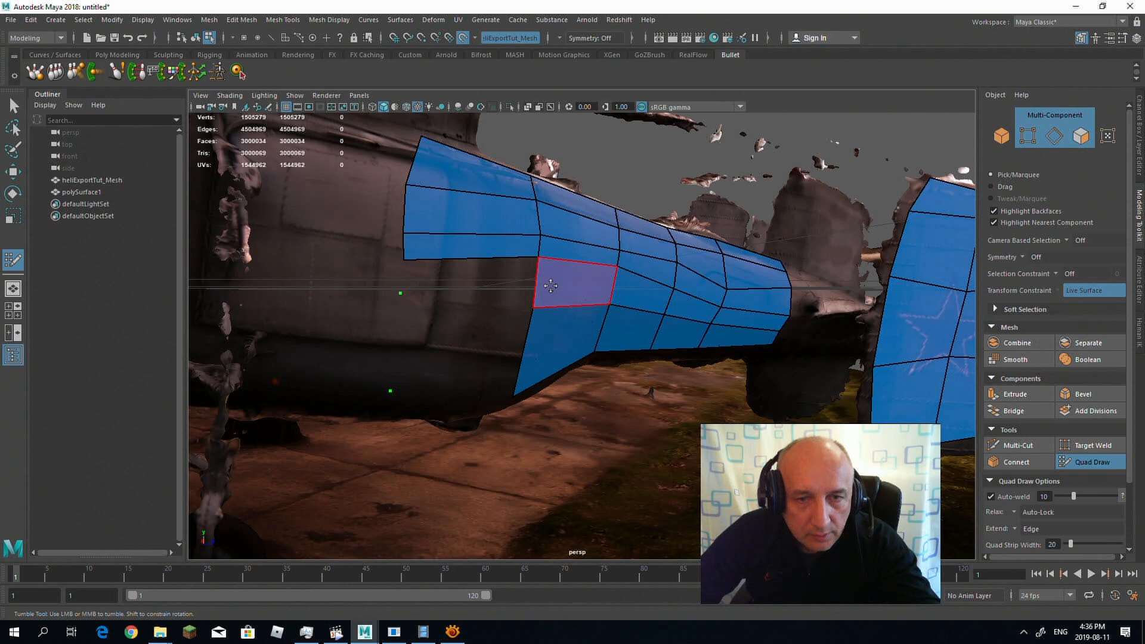
left_click(446, 282, "shift")
left_click(448, 351, "shift")
Step: Place a vertical row of points ahead of the mesh's front edge and fill quads back to it, leaving a narrow gap
mouse_move(448, 350)
left_mouse_down("alt")
mouse_move(458, 348)
mouse_move(417, 304)
left_mouse_up("alt")
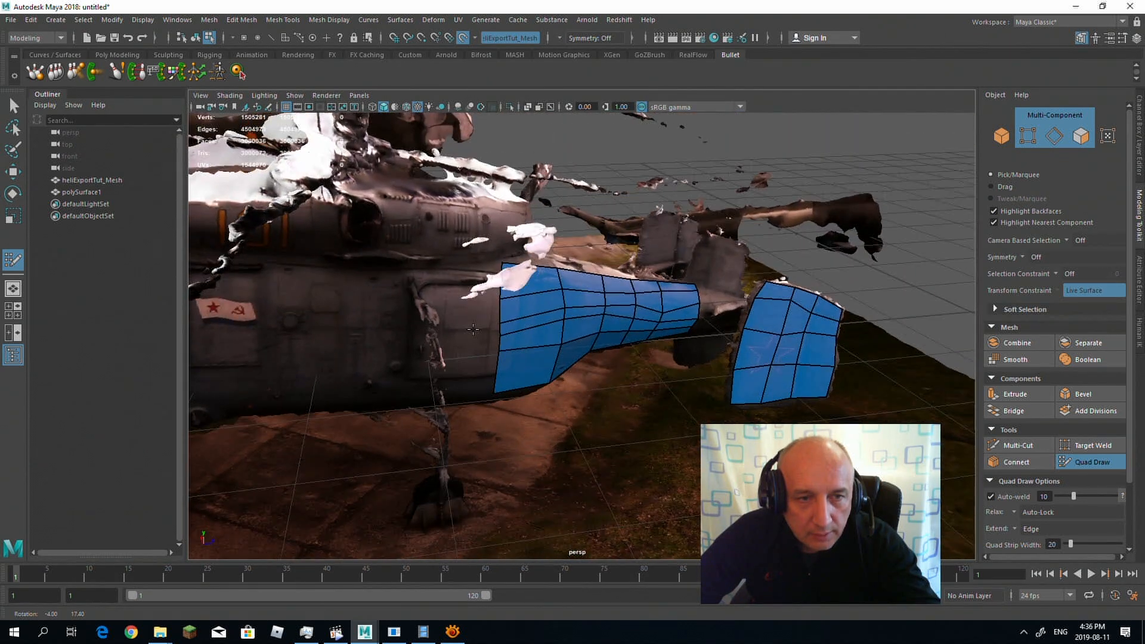
right_click_drag(417, 304, 381, 261, "alt")
left_click_drag(381, 261, 419, 271, "alt")
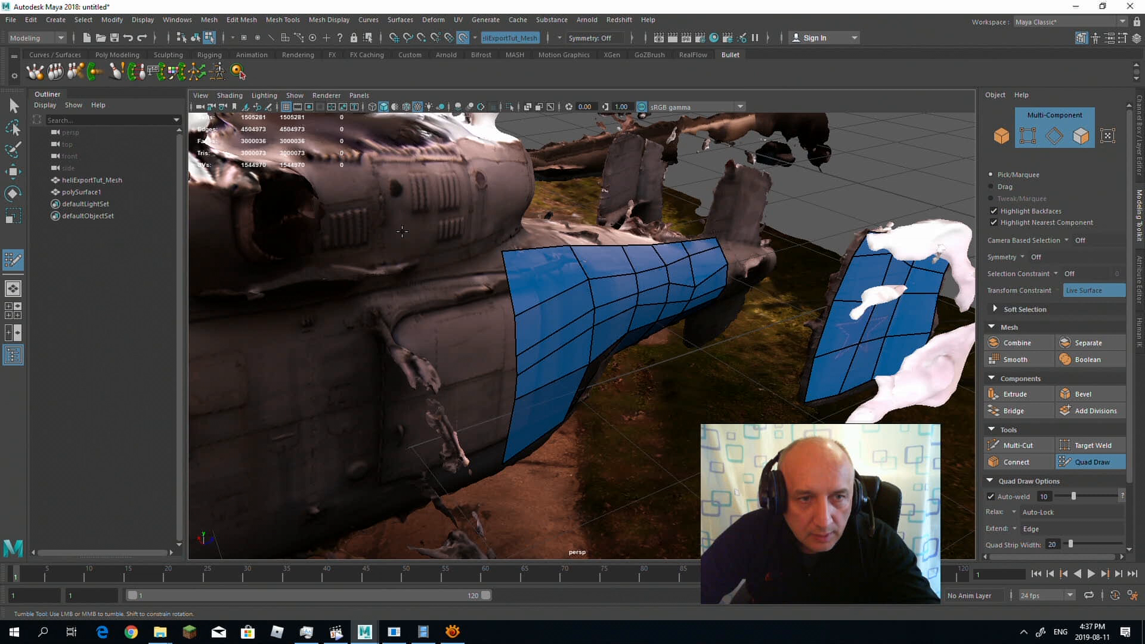
left_click_drag(419, 330, 323, 280, "alt")
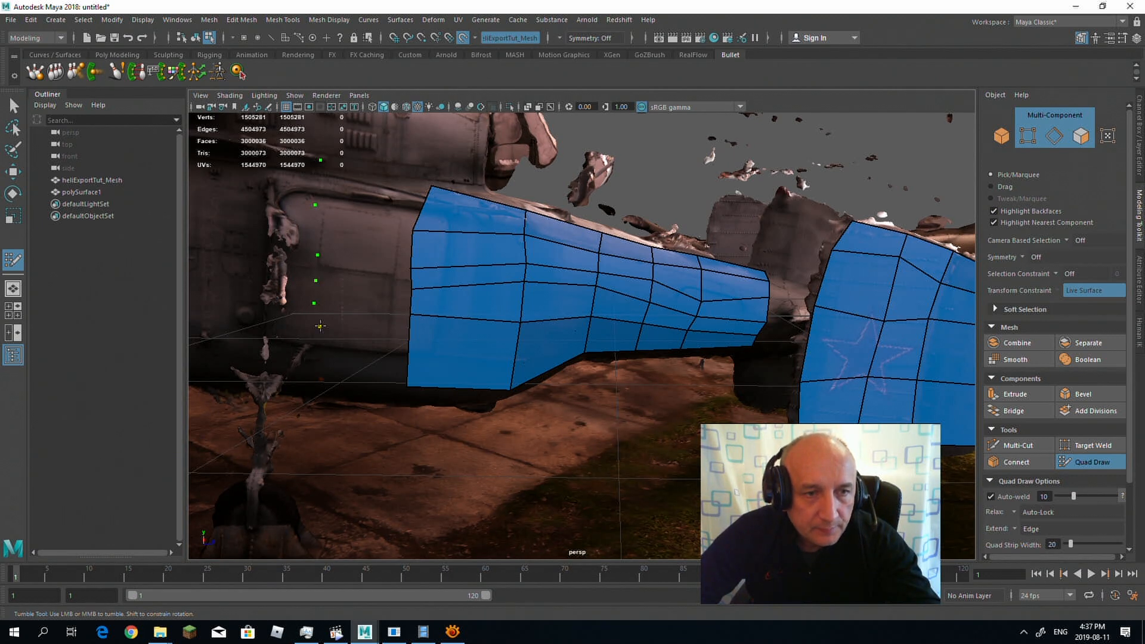
left_click(372, 346, "shift")
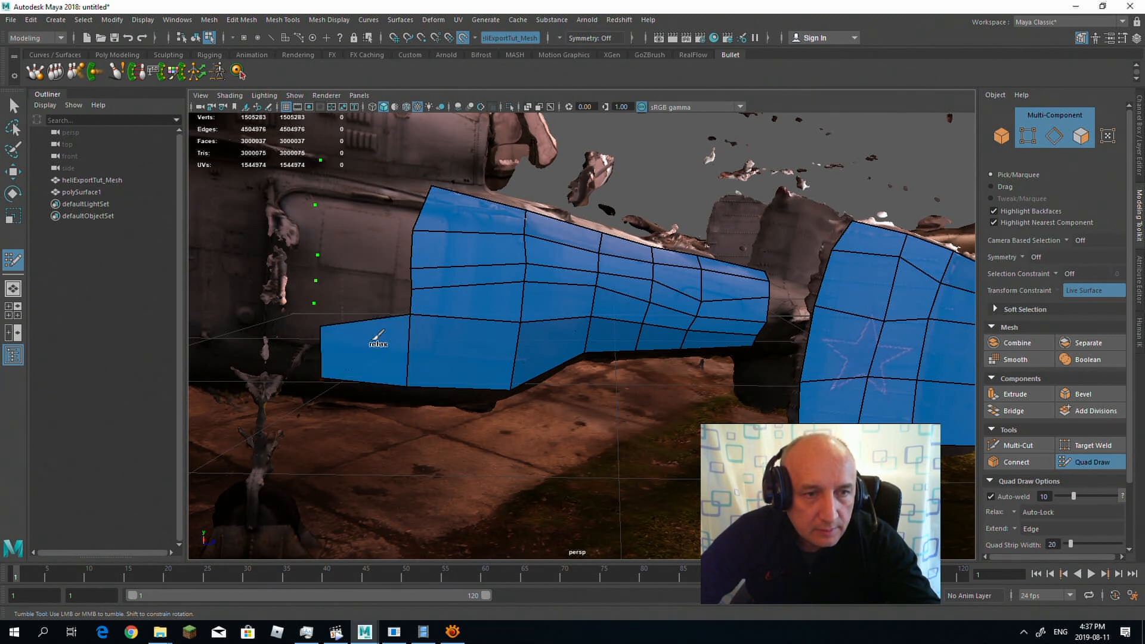
left_click(368, 304, "shift")
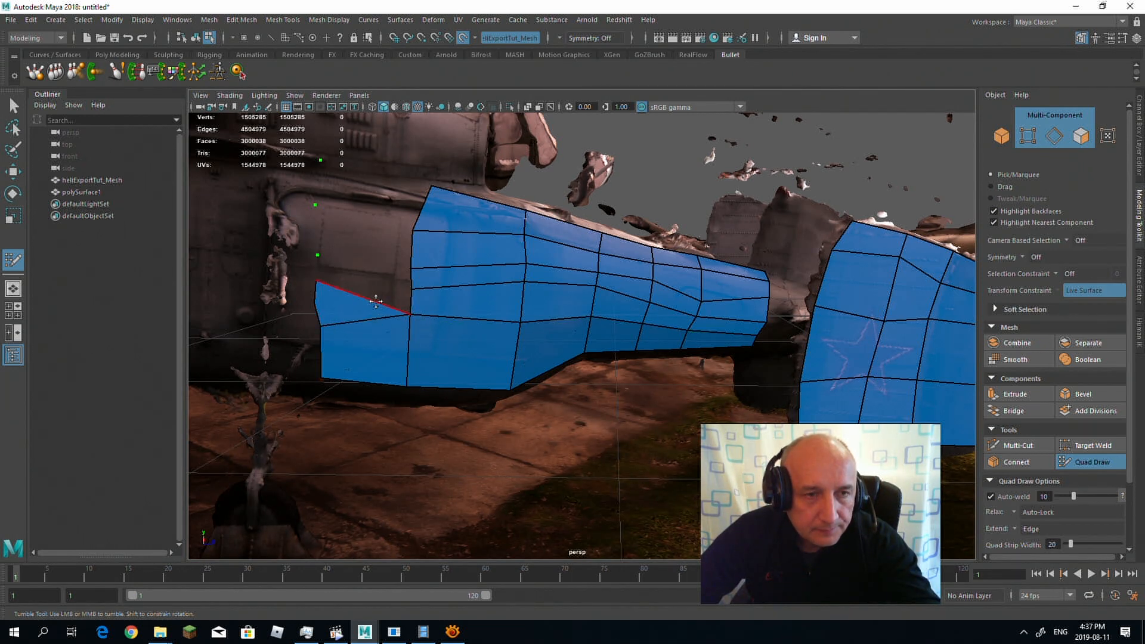
left_click(370, 233, "shift")
left_click(370, 194, "shift")
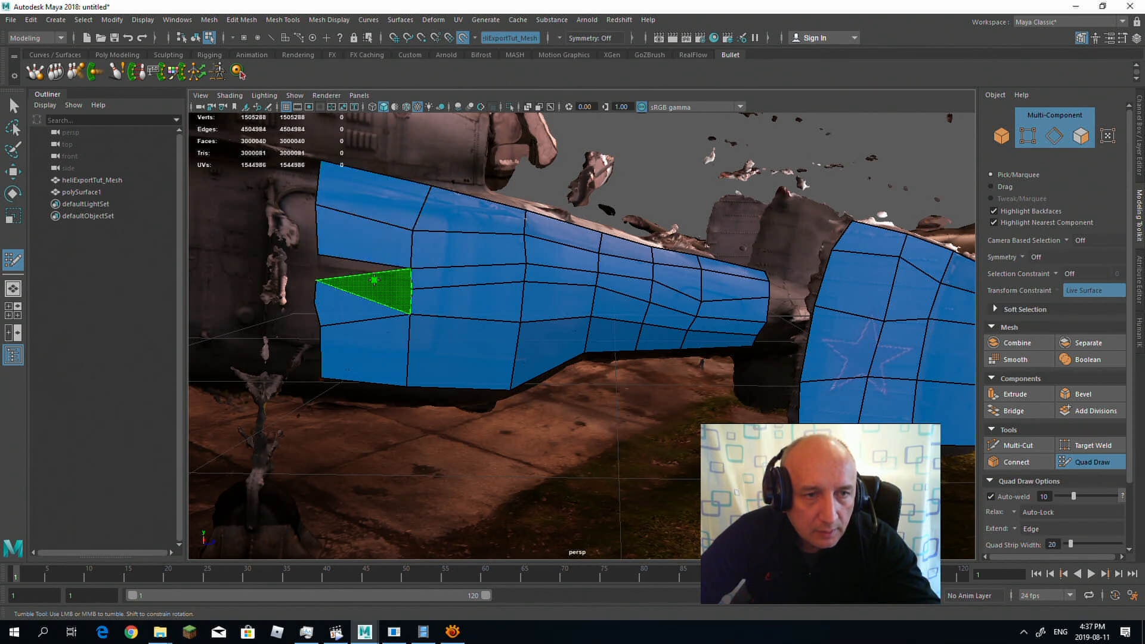
left_click(356, 273, "shift")
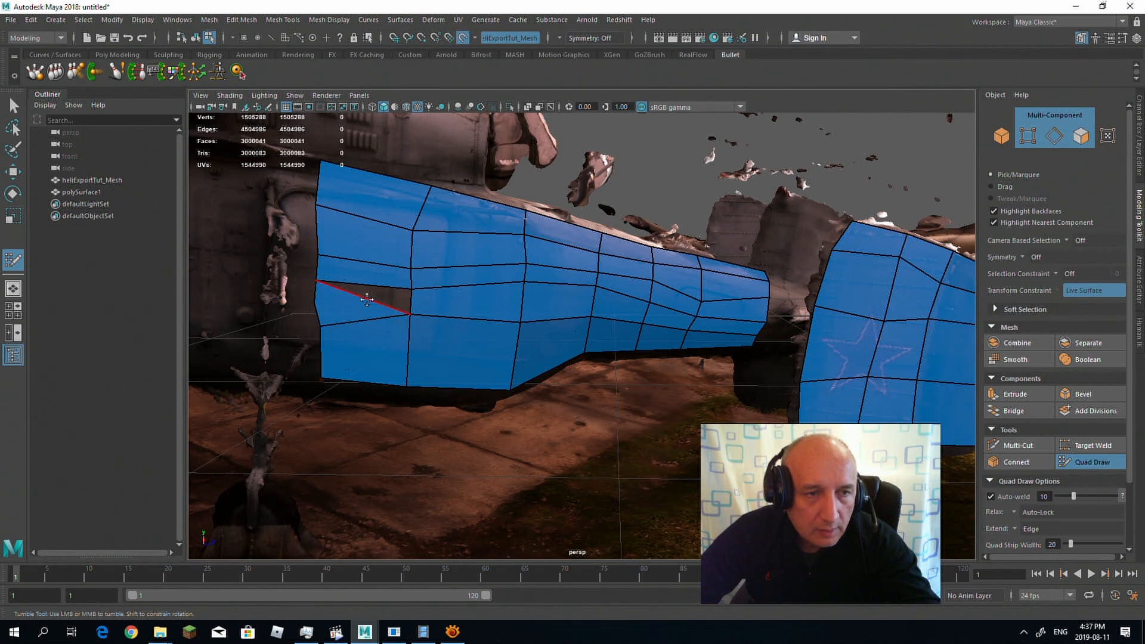
Step: Weld the loose vertices on the mesh's front edge to close the gap, and raise the merged vertex slightly
left_click_drag(317, 280, 405, 304)
left_click_drag(406, 303, 413, 285)
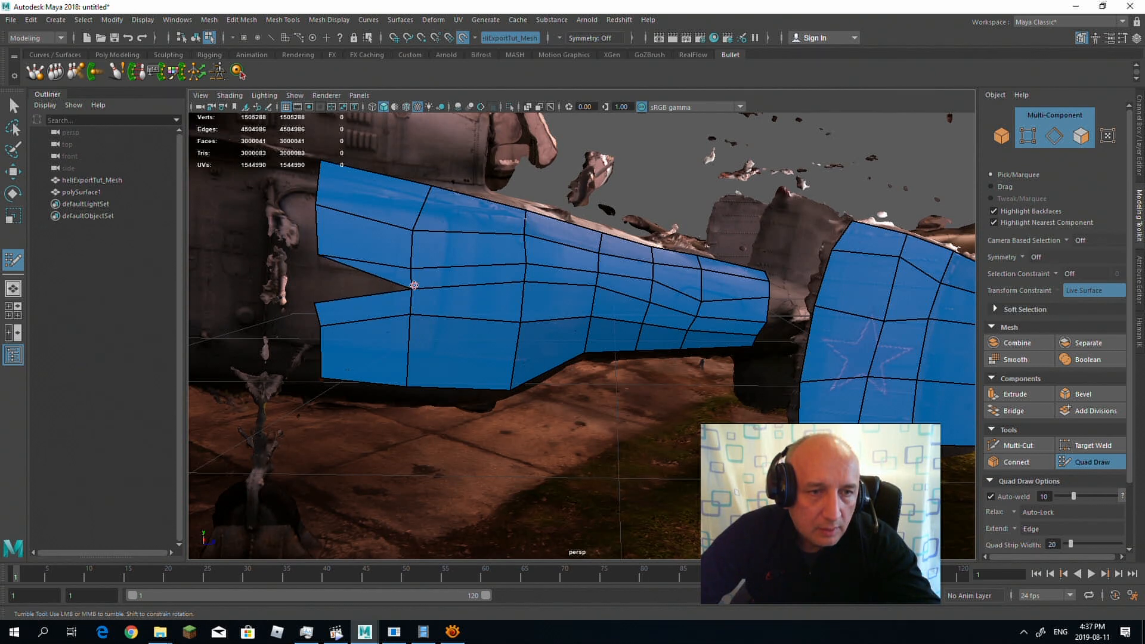
left_click_drag(321, 253, 315, 301)
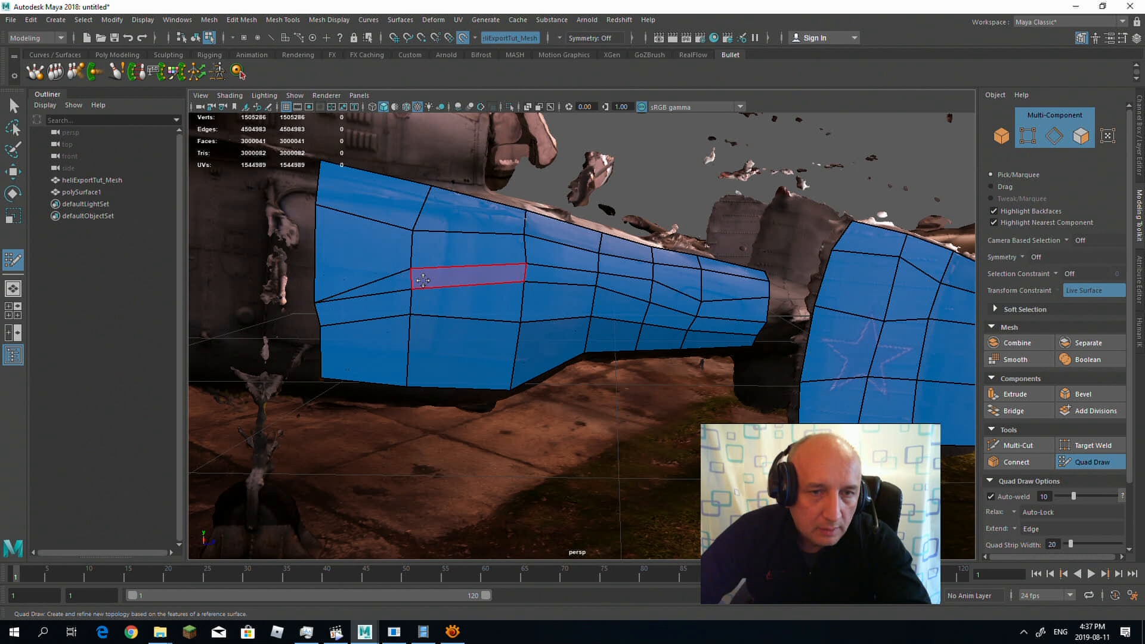
left_click_drag(314, 288, 314, 284)
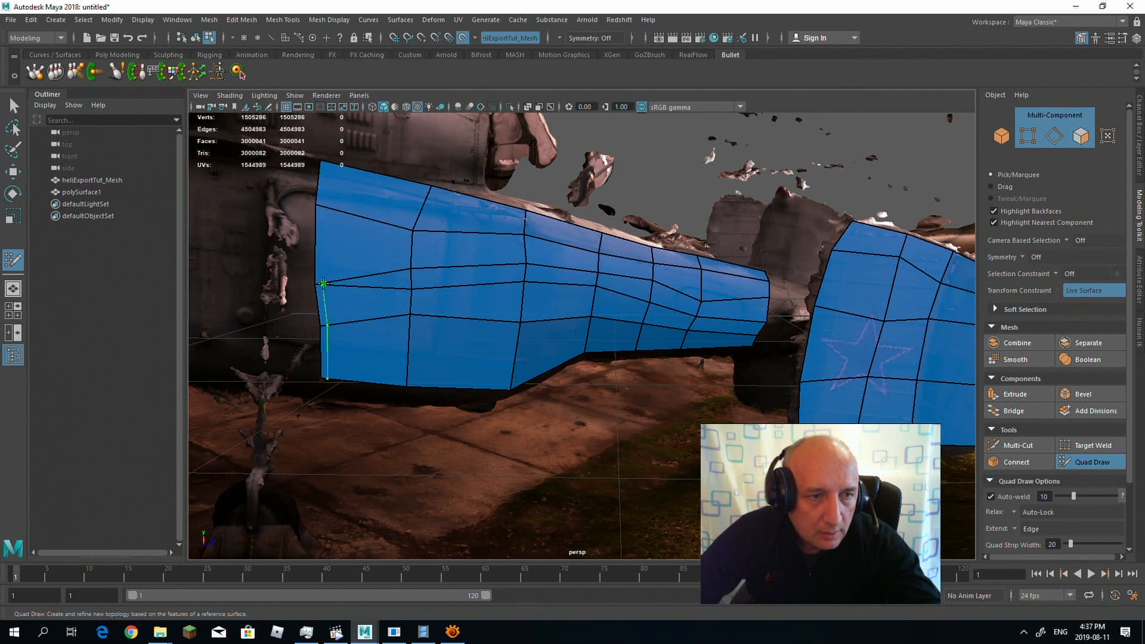
left_click(314, 283, "ctrl")
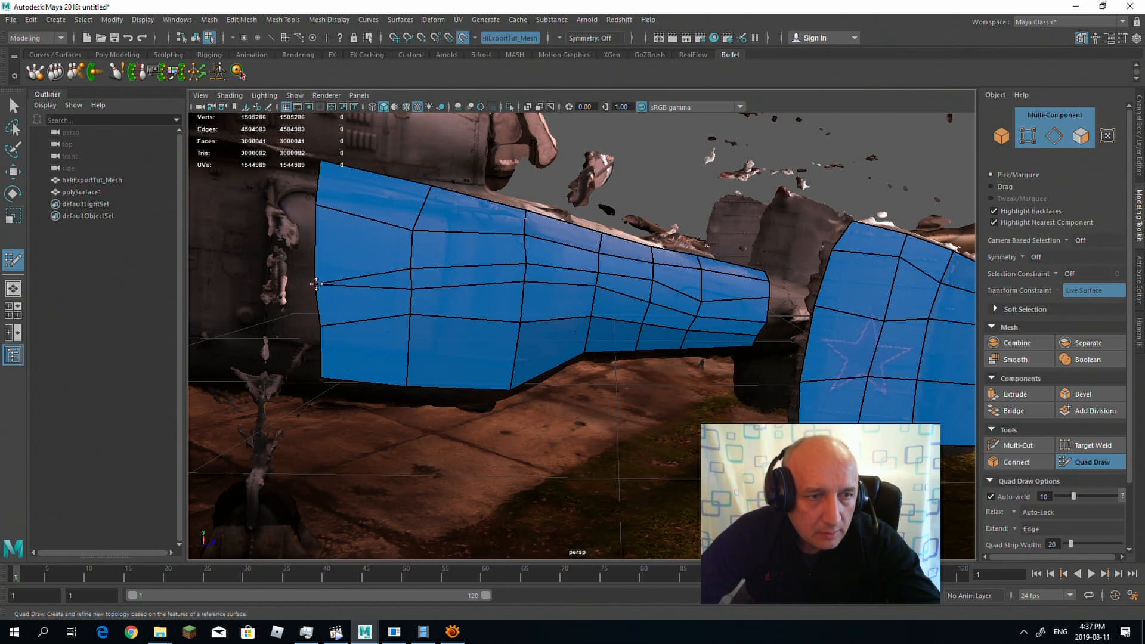
Step: Delete the triangle and the face above it in the front column, and refill the opening with two quads
left_click_drag(348, 272, 389, 242, "alt")
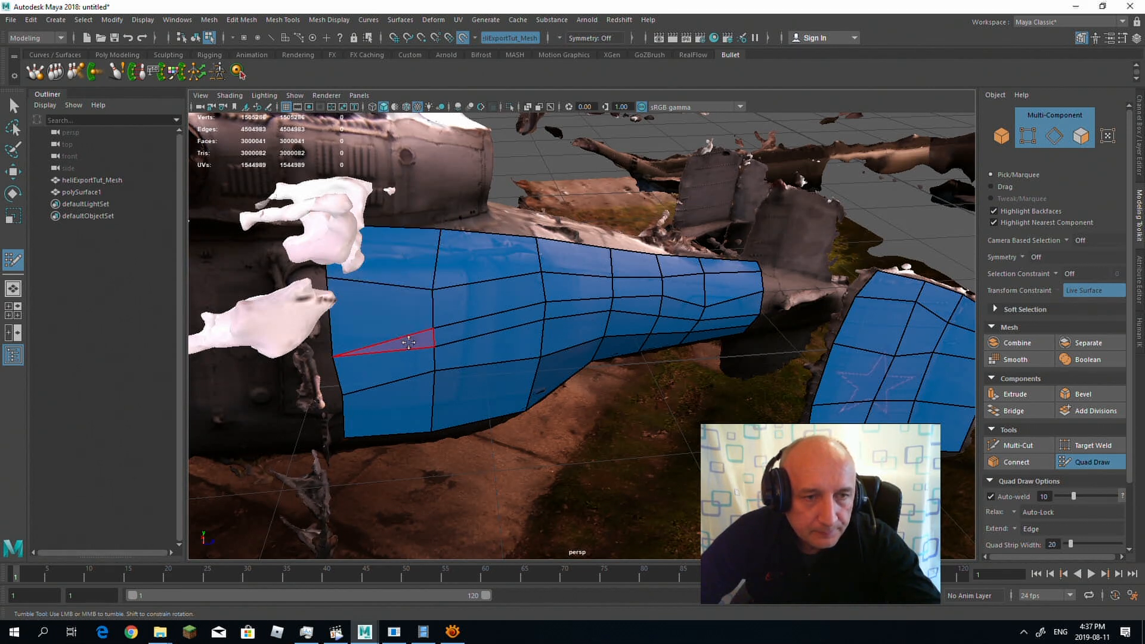
left_click(408, 341, "ctrl+shift")
left_click(403, 342, "ctrl+shift")
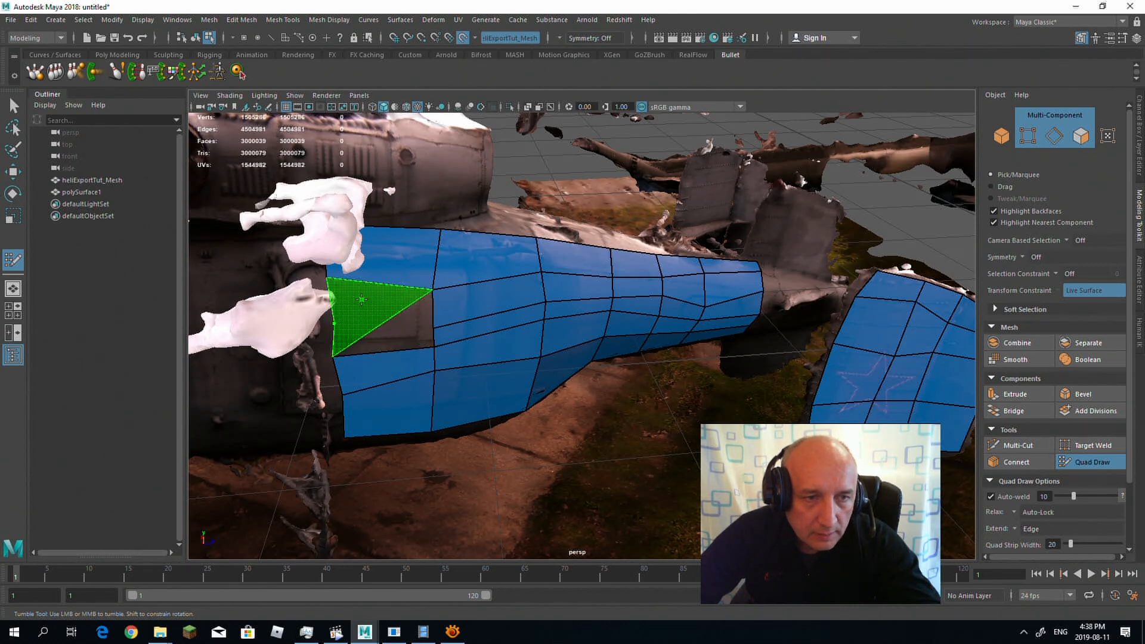
left_click(387, 302, "shift")
left_click(382, 340, "shift")
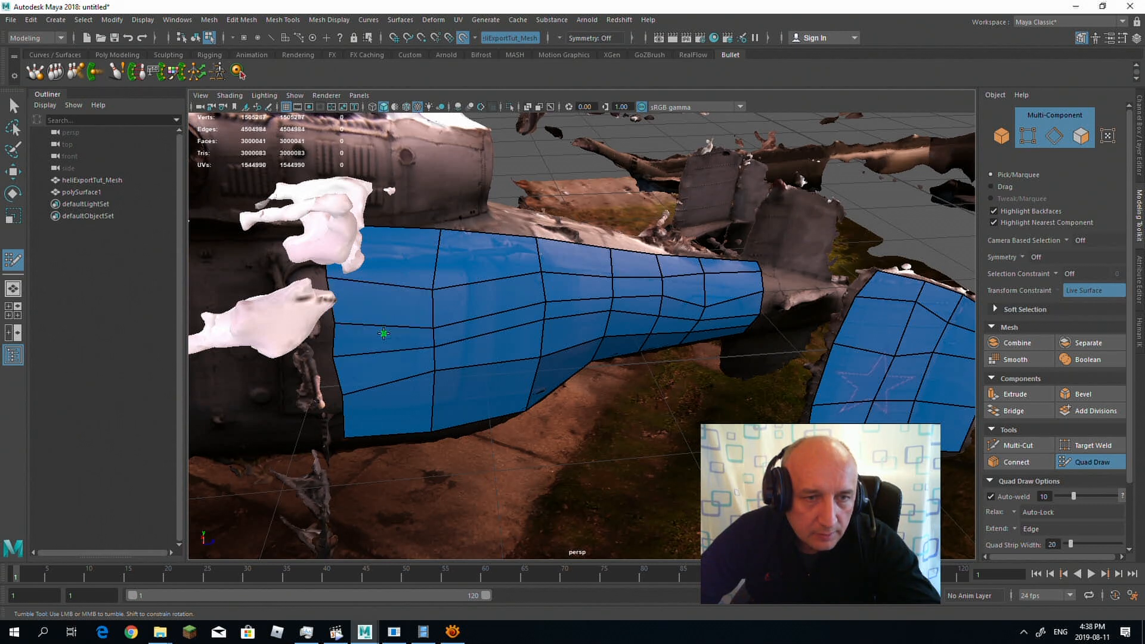
Step: Leave Quad Draw and select the retopology mesh polySurface1
left_click_drag(549, 333, 583, 330, "alt")
scroll(583, 330, "down", 4)
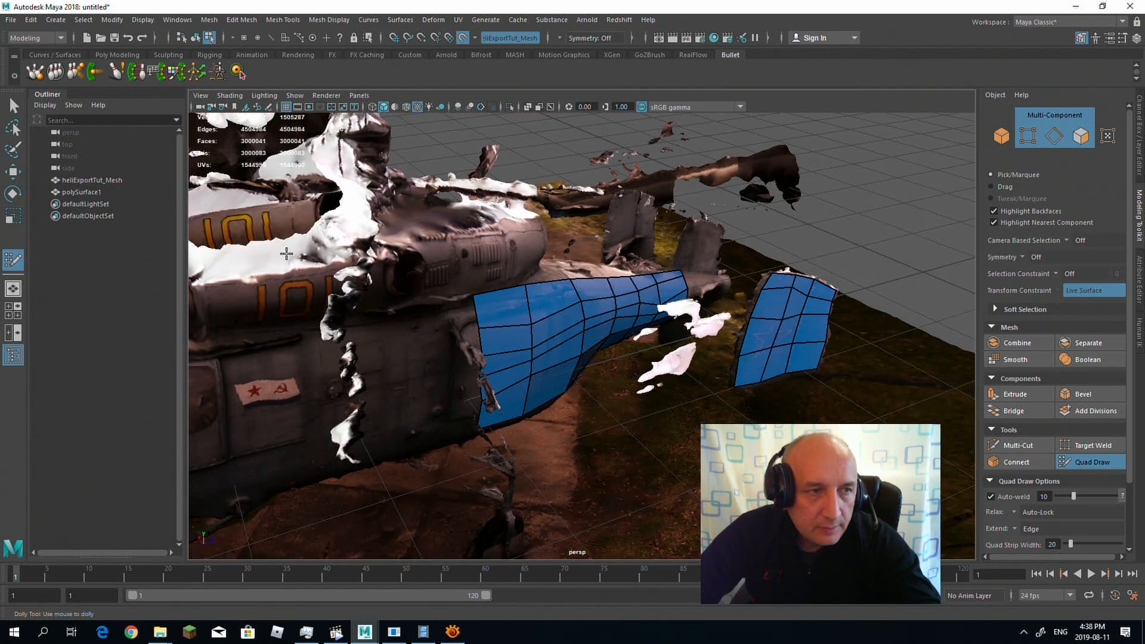
left_click(79, 189)
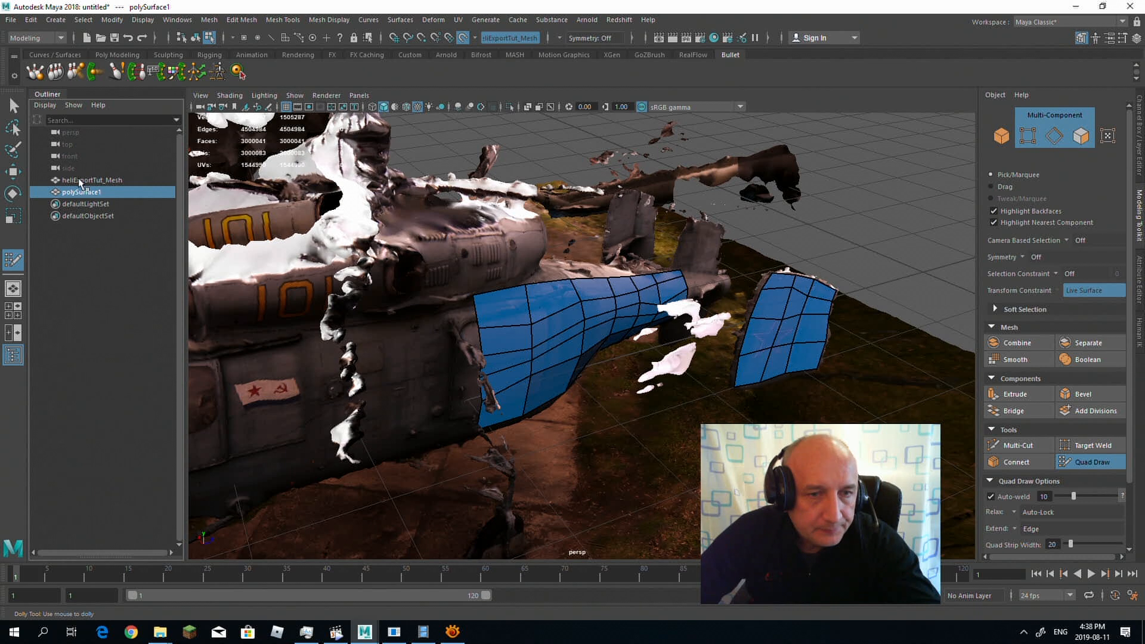
left_click(90, 180)
left_click(90, 192)
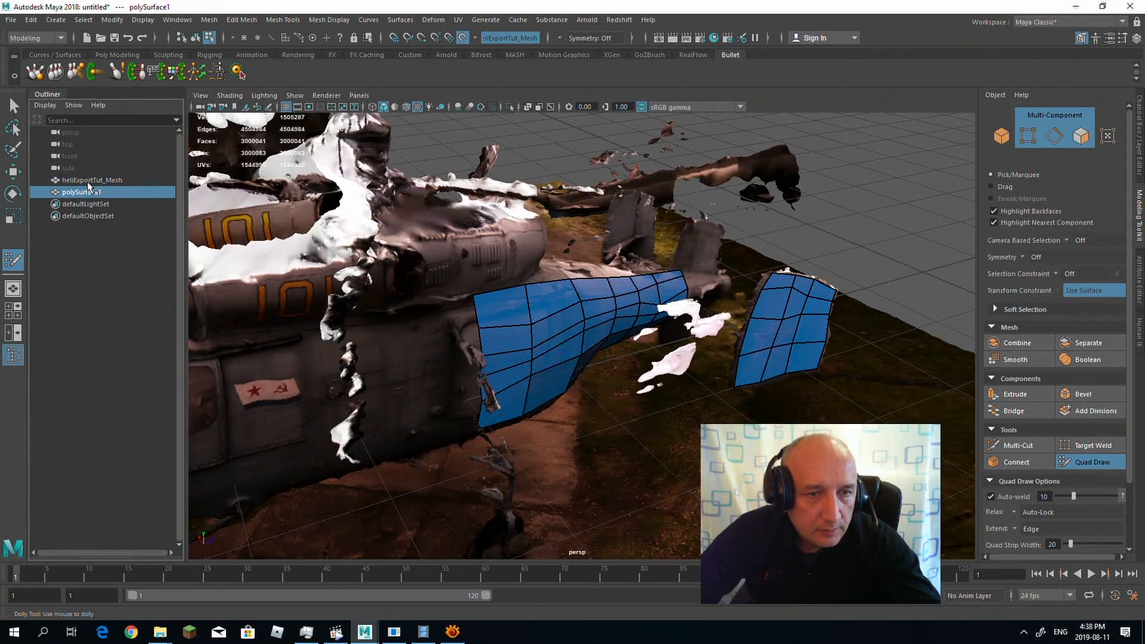
left_click(13, 106)
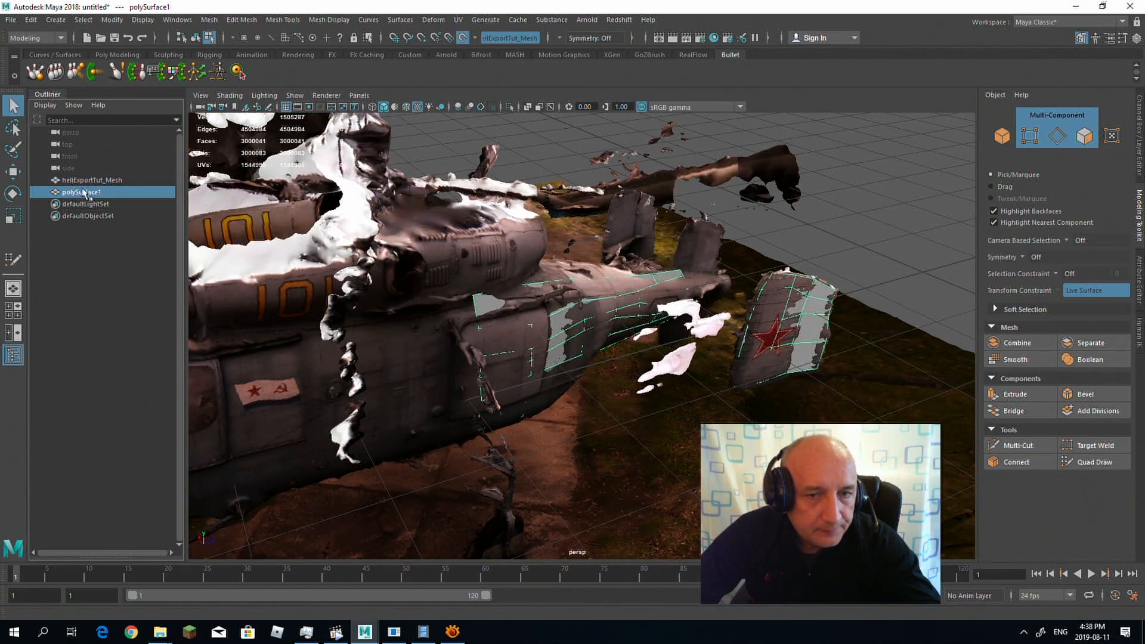
Step: Apply a camera-based UV projection to polySurface1 from a side view of the helicopter's tail
left_click_drag(563, 269, 534, 328, "alt")
scroll(483, 293, "up", 3)
left_click_drag(358, 319, 438, 265, "alt")
middle_click_drag(441, 268, 379, 268, "alt")
left_click_drag(379, 269, 393, 265, "alt")
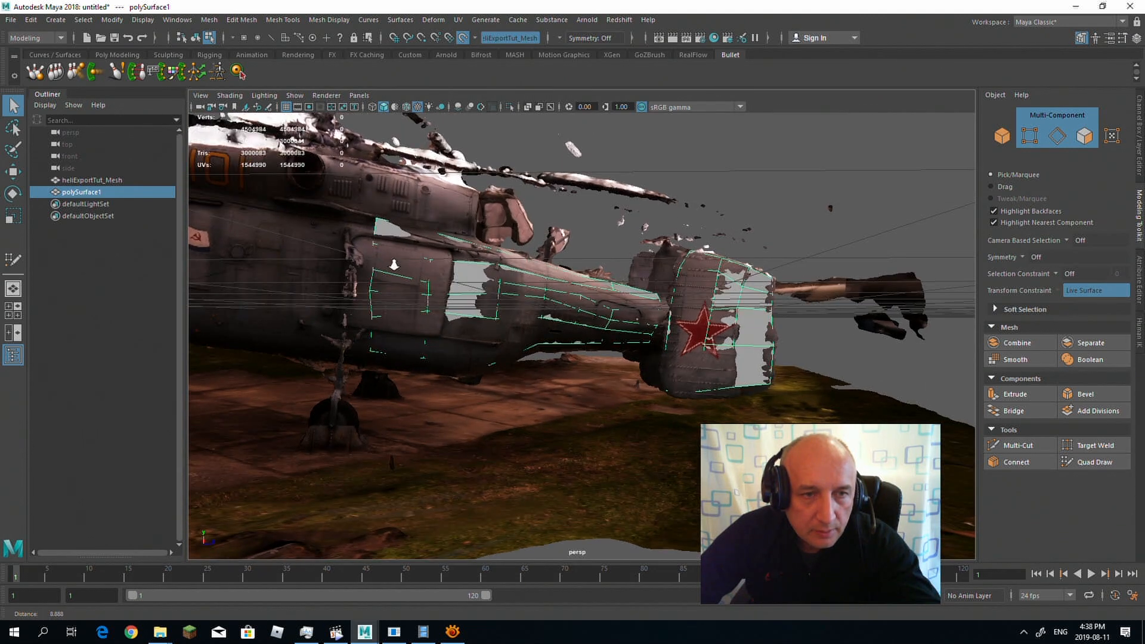
left_click(459, 21)
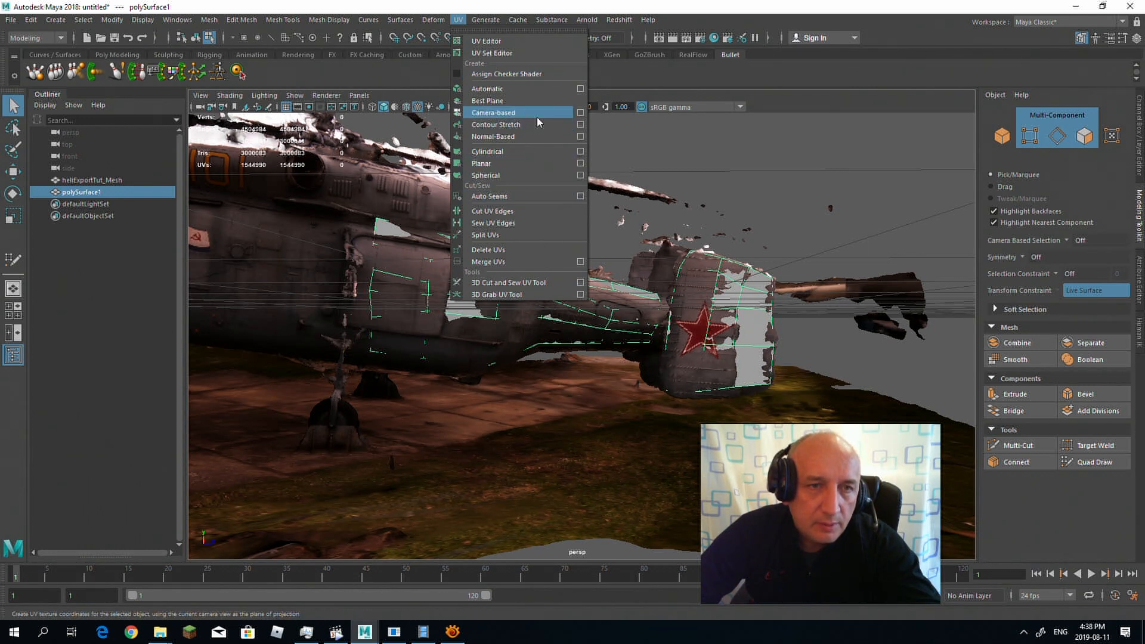
left_click(539, 114)
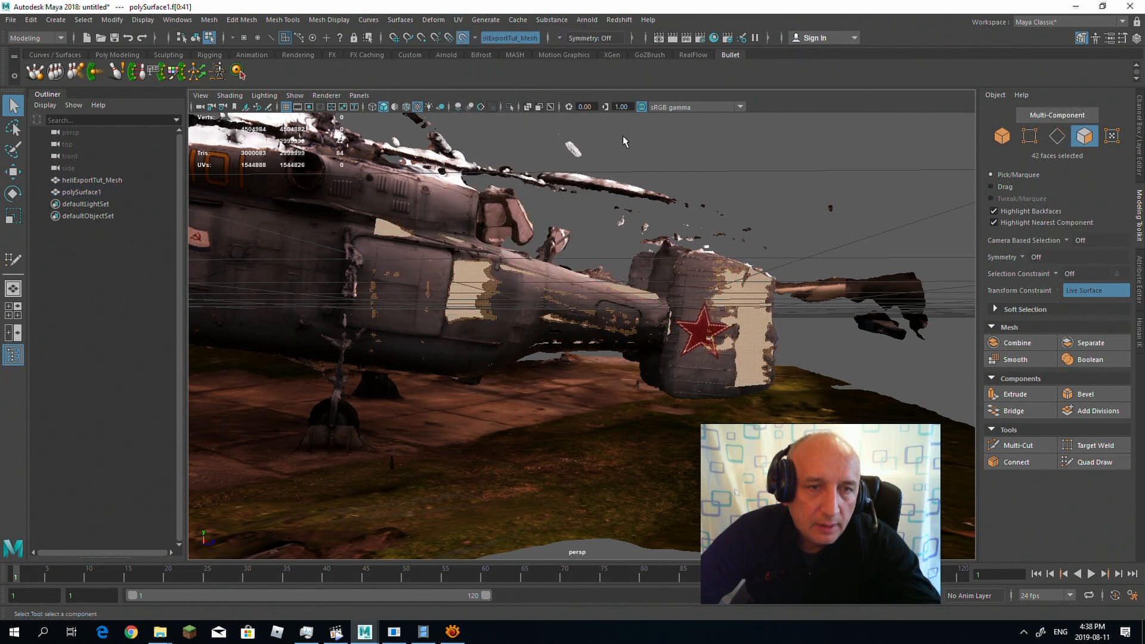
Step: Open the UV Editor with the UV Toolkit minimized and view the projected shells of the retopology mesh
left_click(458, 20)
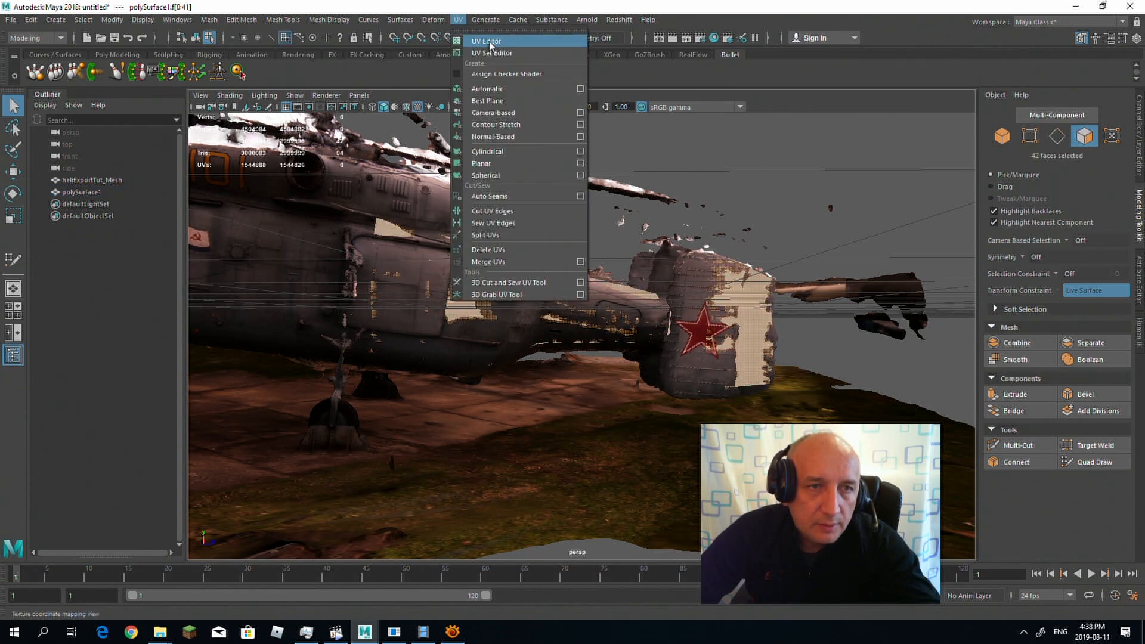
left_click(483, 41)
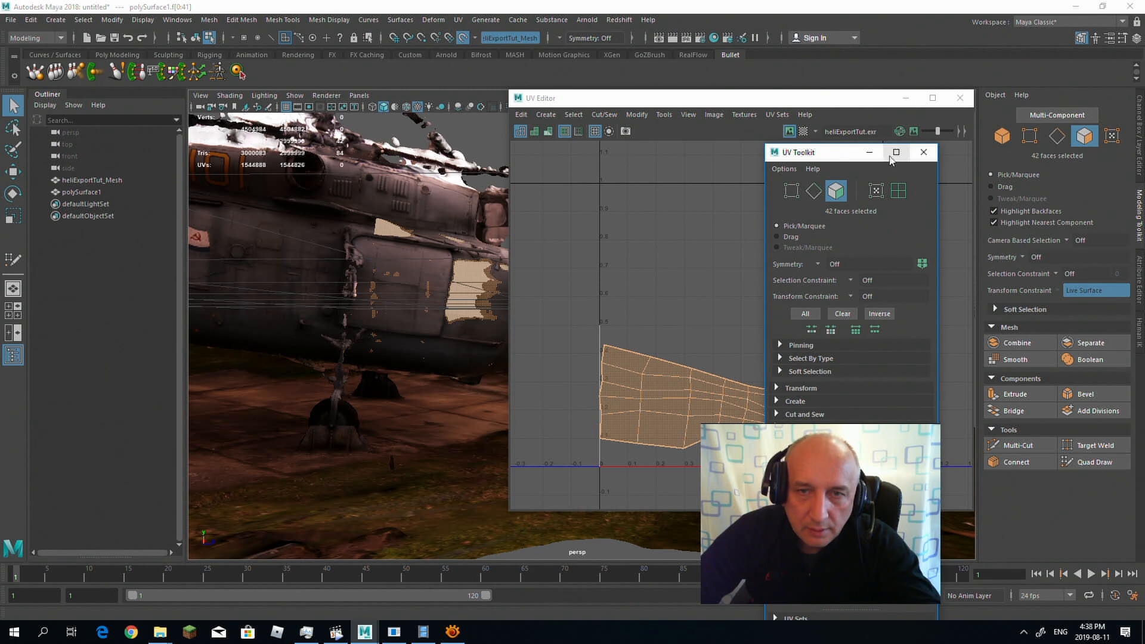
left_click(870, 152)
scroll(757, 250, "down", 3)
middle_click_drag(783, 283, 745, 213, "alt")
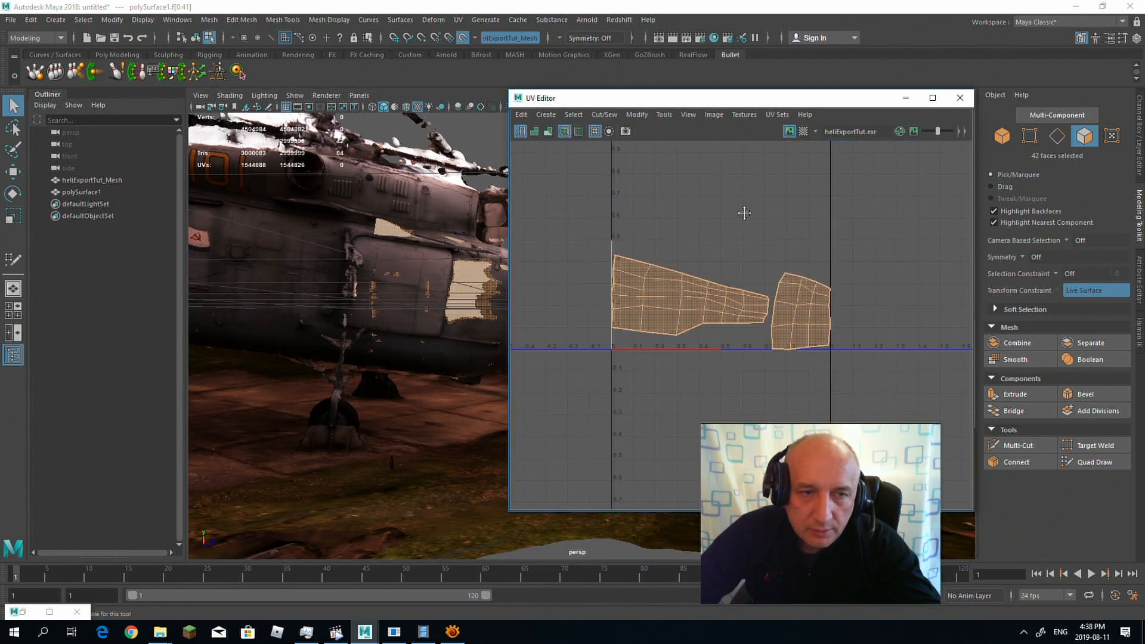
Step: Hide the scanned mesh heliExportTut_Mesh and select the whole retopology mesh polySurface1 as an object
left_click(277, 275)
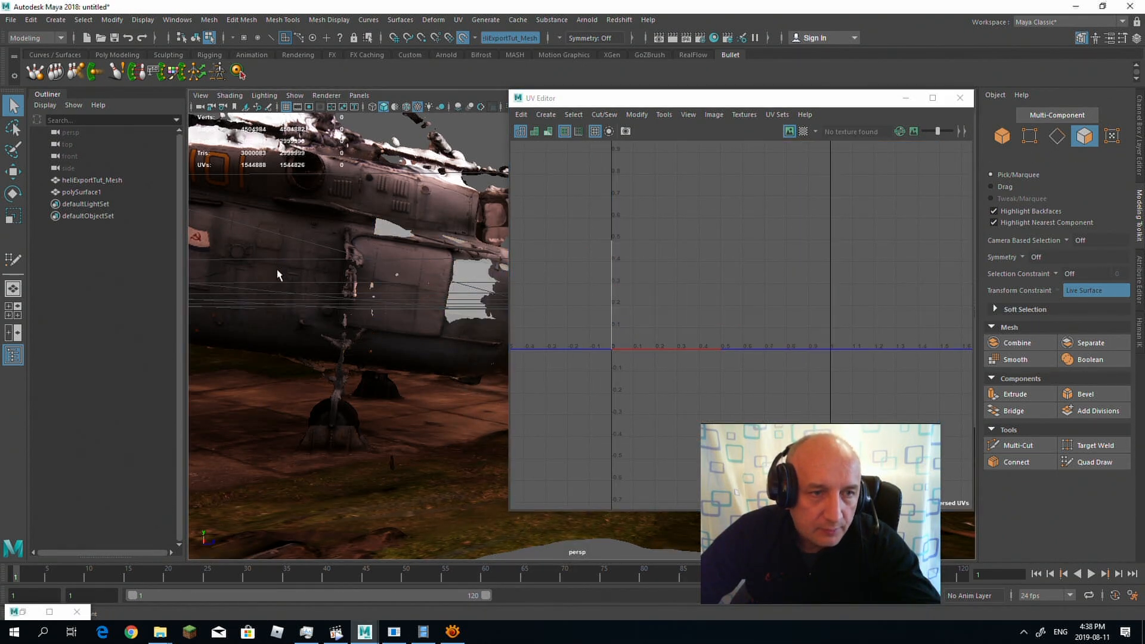
left_click(84, 180)
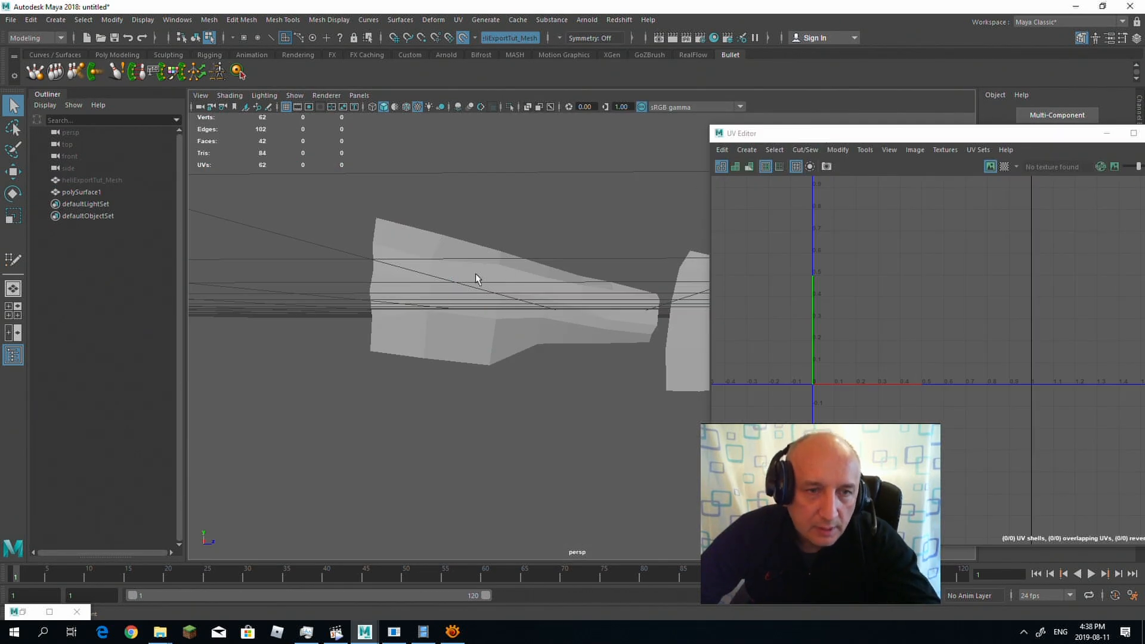
double_click(477, 277)
left_click_drag(593, 228, 328, 176, "alt")
right_click_drag(327, 177, 503, 194, "alt")
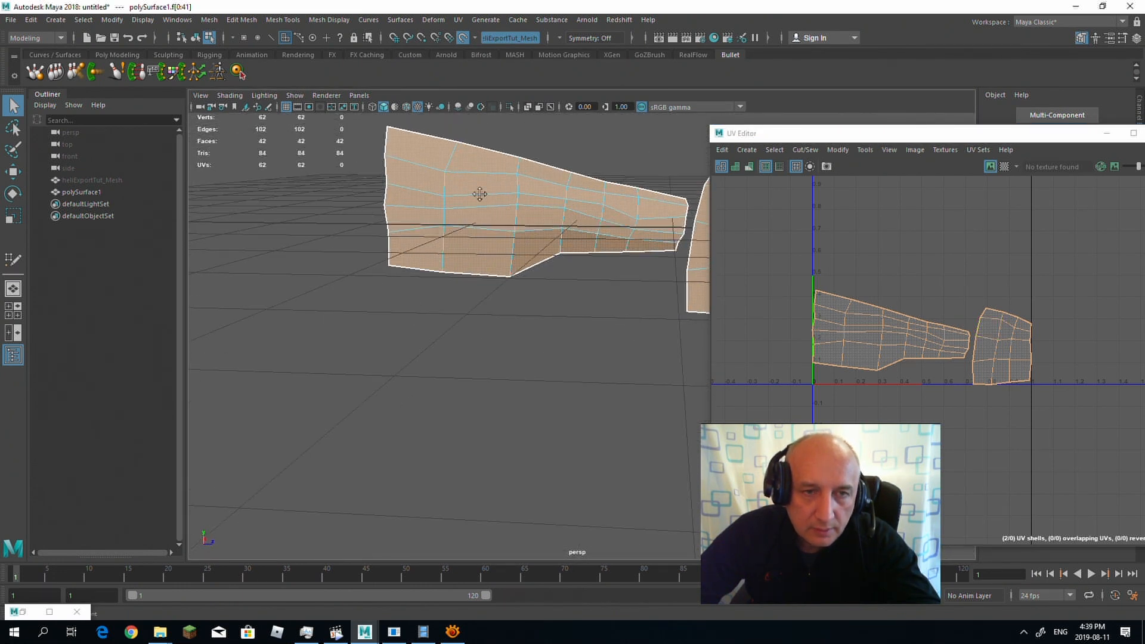
middle_click_drag(480, 193, 374, 233, "alt")
left_click_drag(373, 232, 447, 218, "alt")
right_click_drag(433, 248, 462, 241)
Step: Start exporting the selected mesh with the OBJexport file type and browse to the Photo\Vertol_1 folder
left_click(10, 20)
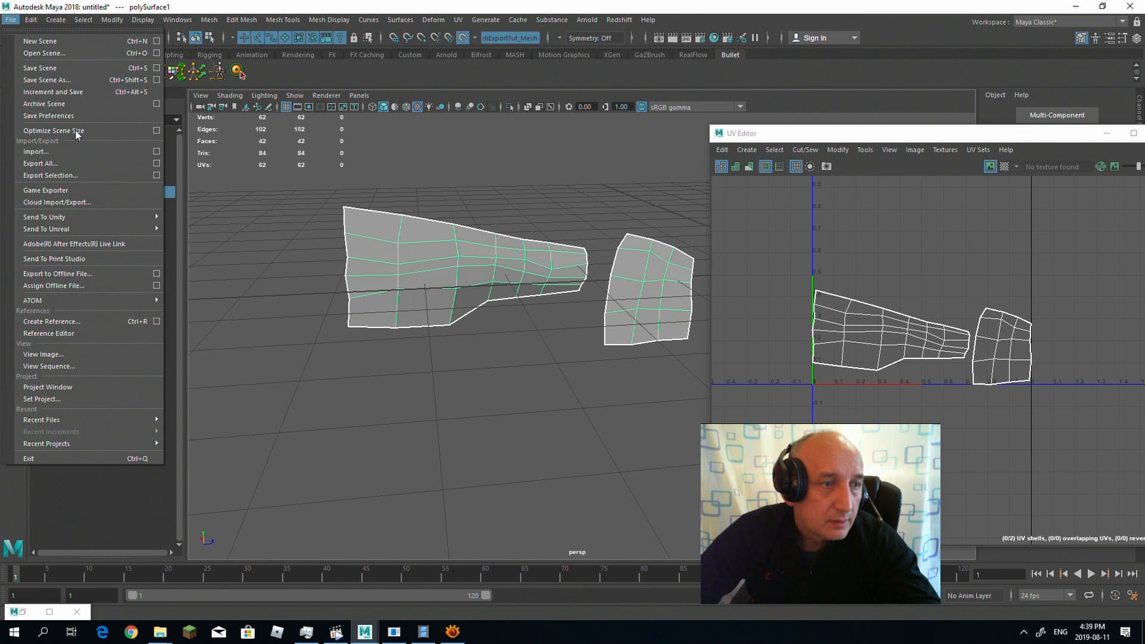
left_click(151, 175)
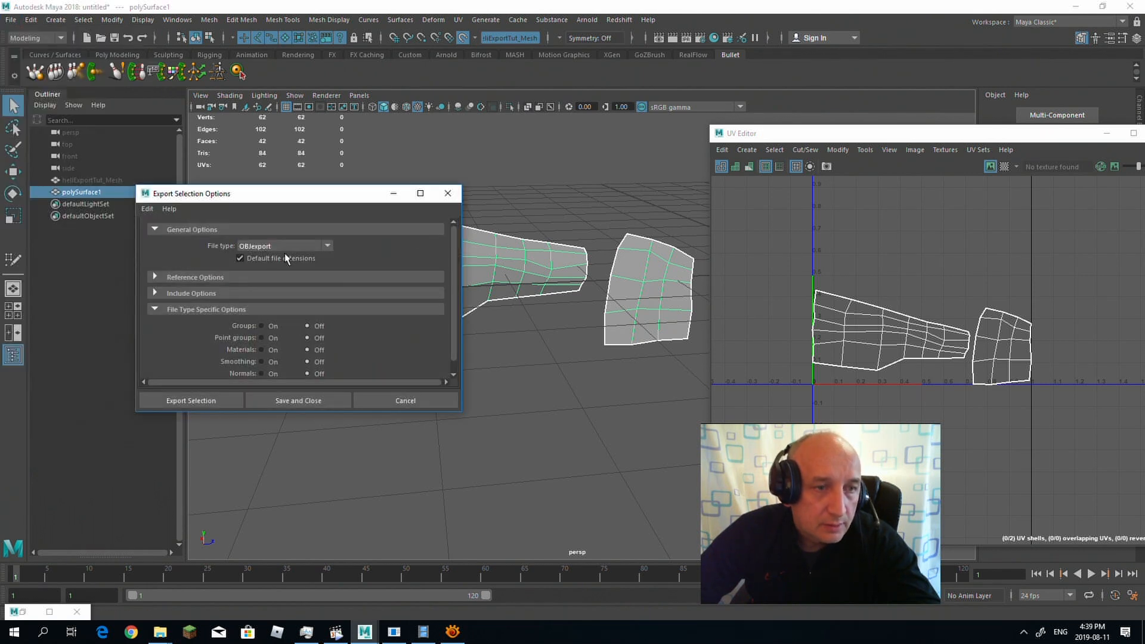
left_click(199, 400)
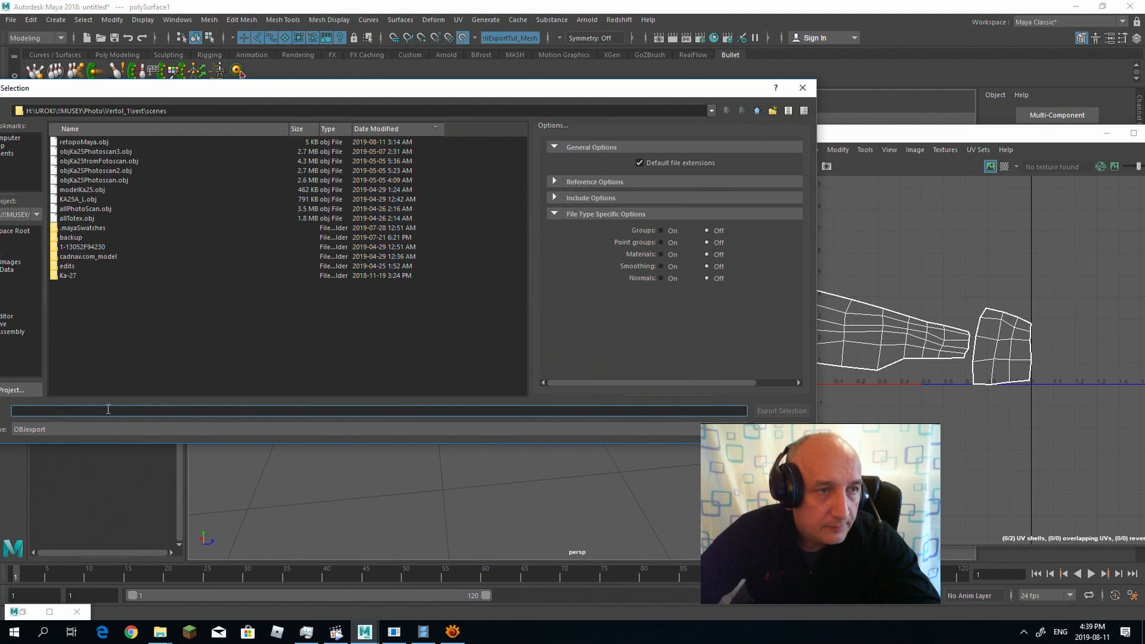
left_click(757, 111)
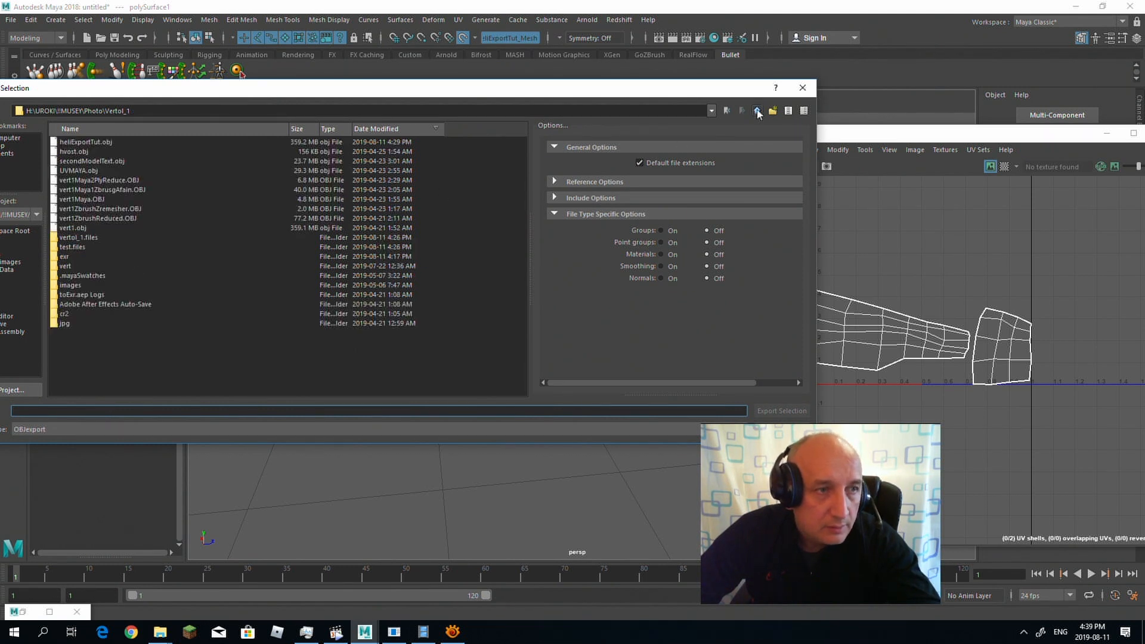
left_click(758, 111)
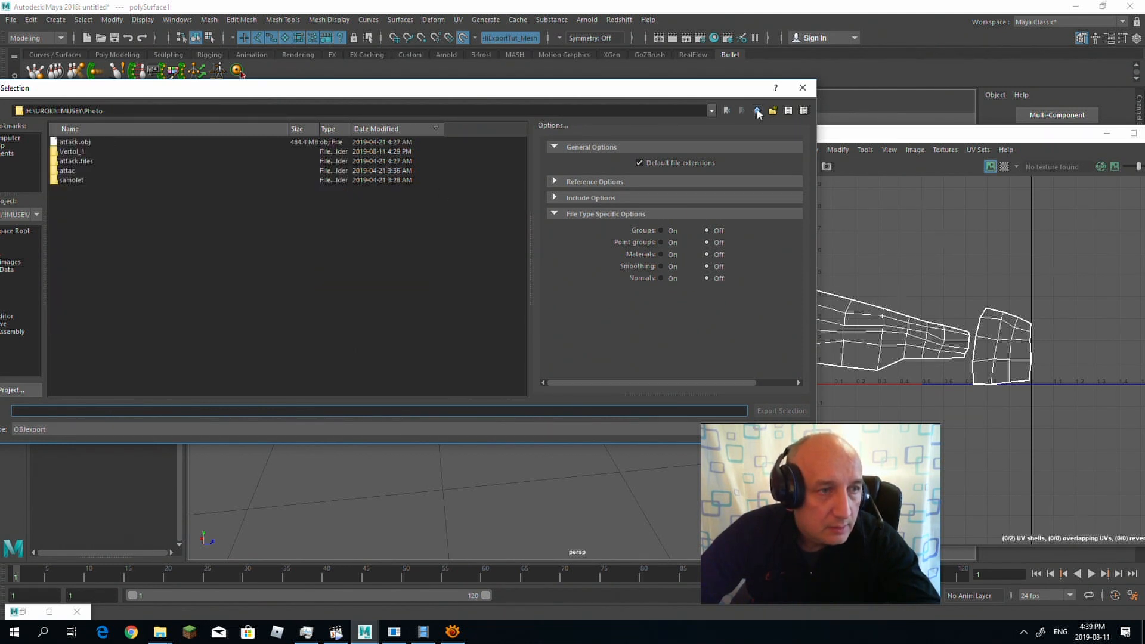
left_click(757, 110)
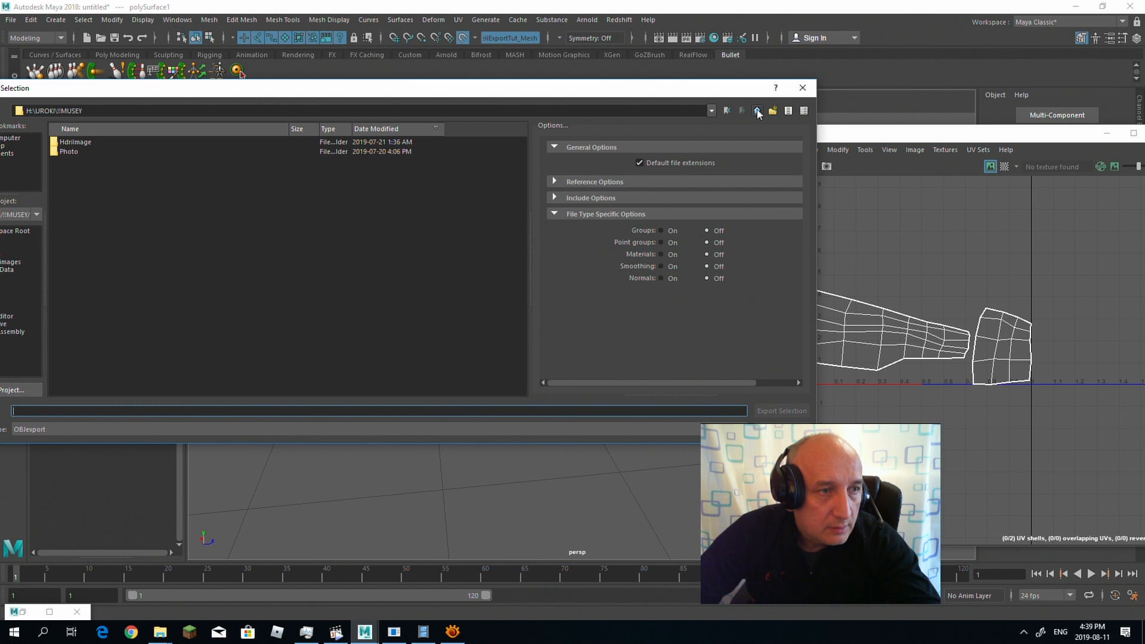
double_click(70, 152)
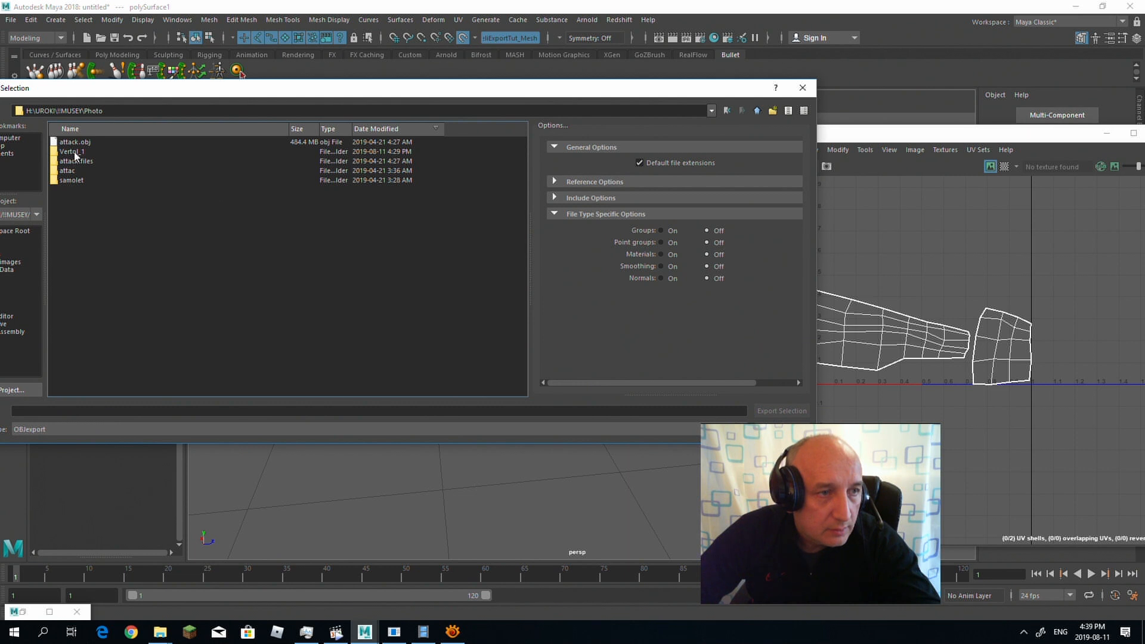
double_click(72, 152)
Step: Name the export file HeliRetopo and export the selection
left_click(67, 411)
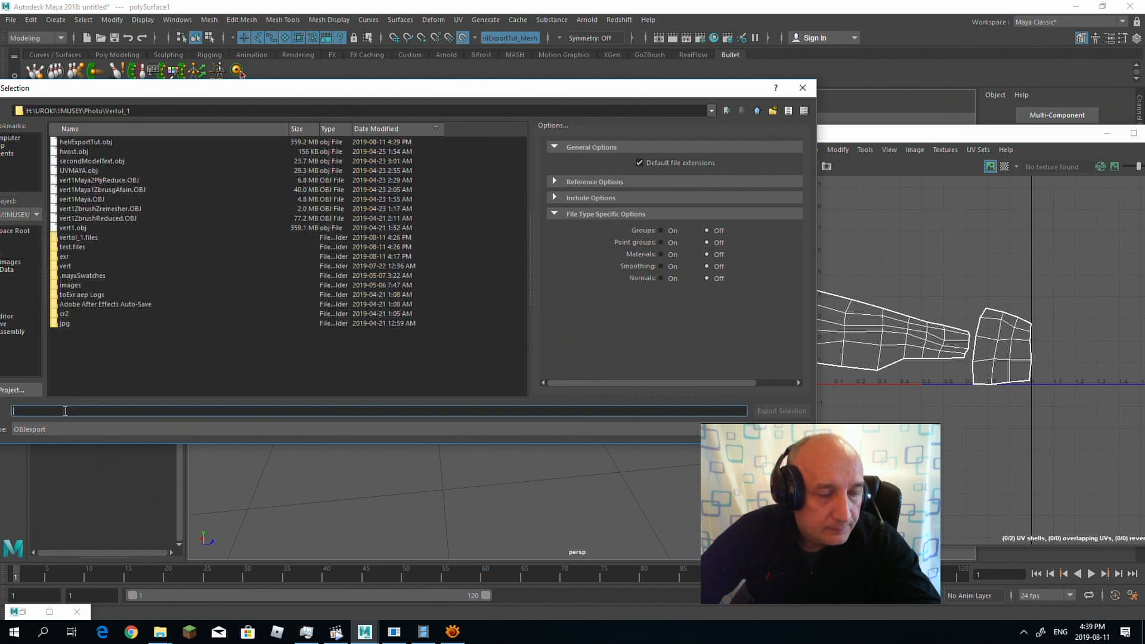
type("HeliRetop")
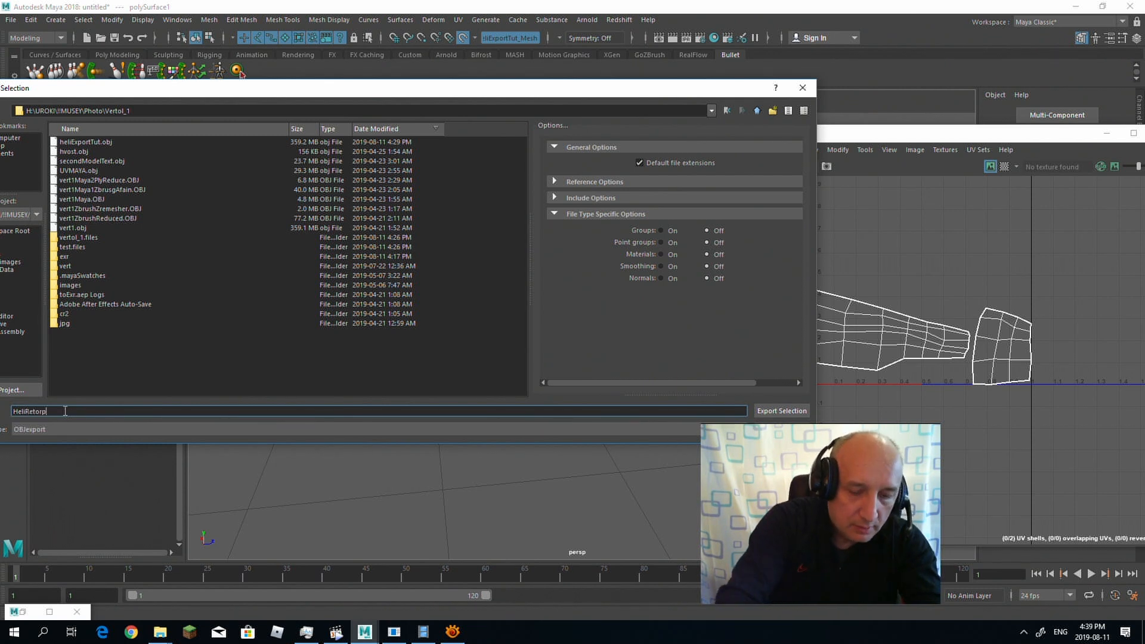
type("o")
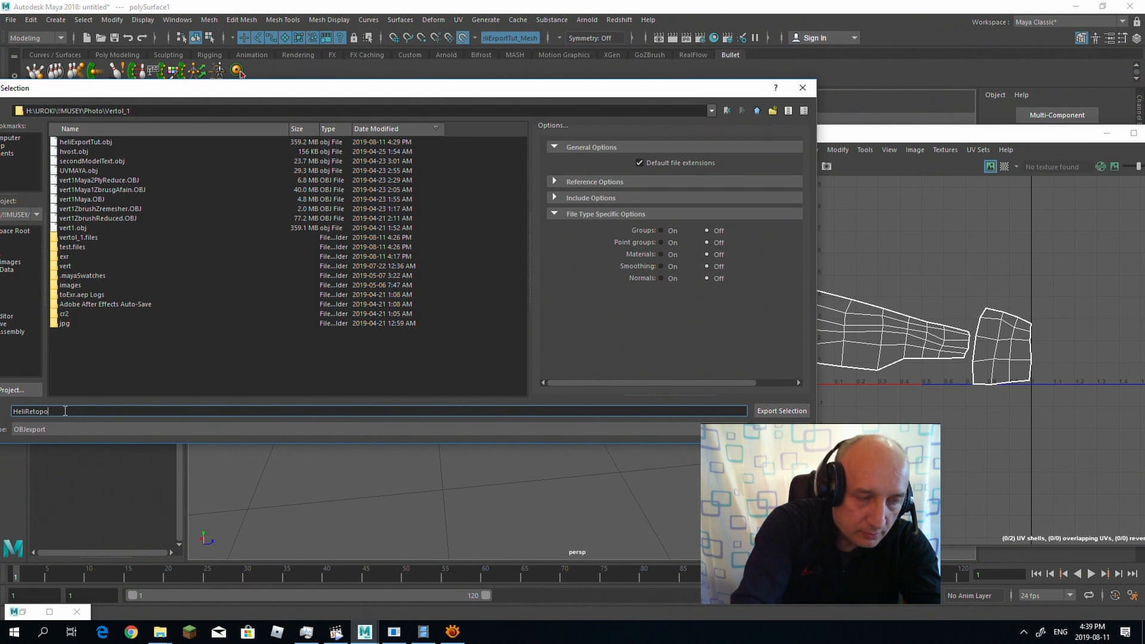
left_click(780, 411)
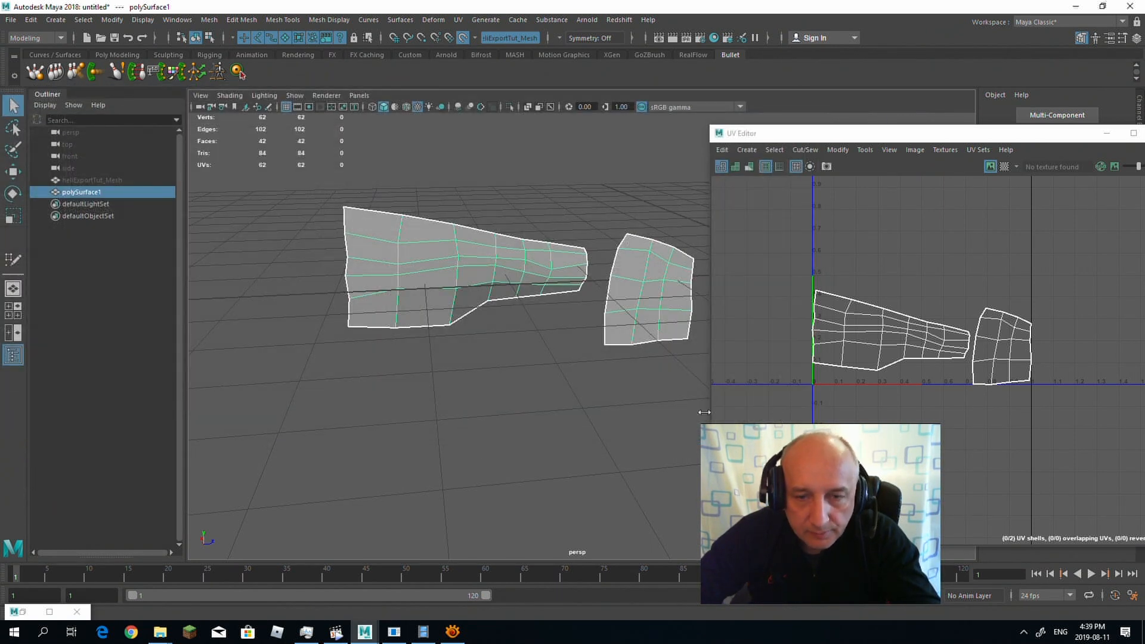
Step: Switch to Agisoft PhotoScan and import the model HeliRetopo.obj from the Vertol_1 folder with the default coordinate settings
left_click(426, 634)
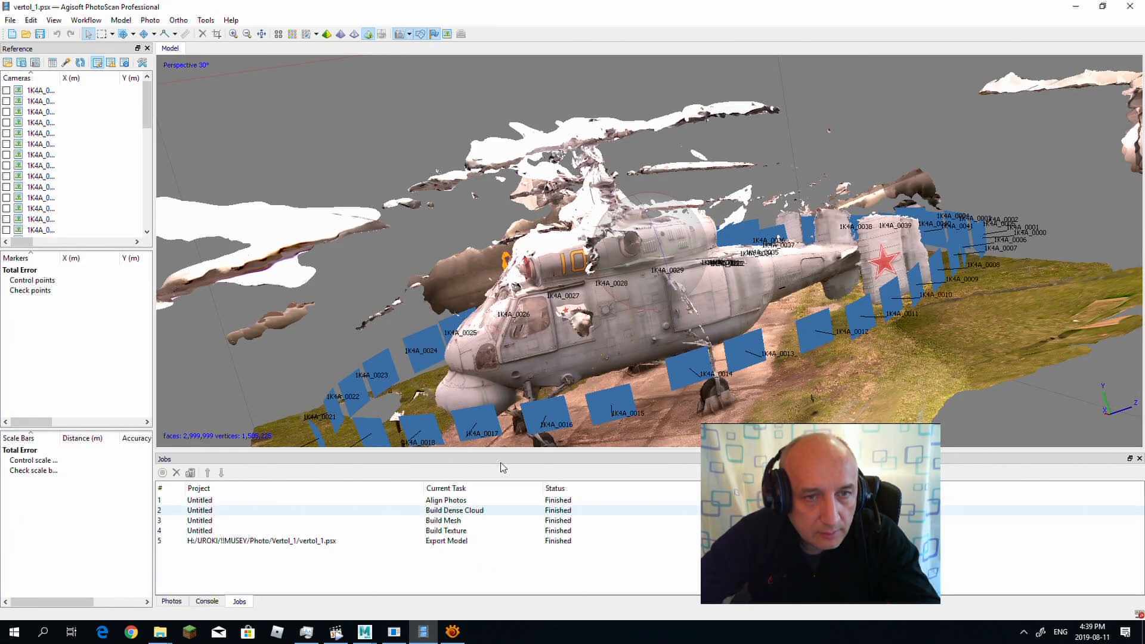
left_click_drag(737, 471, 880, 478)
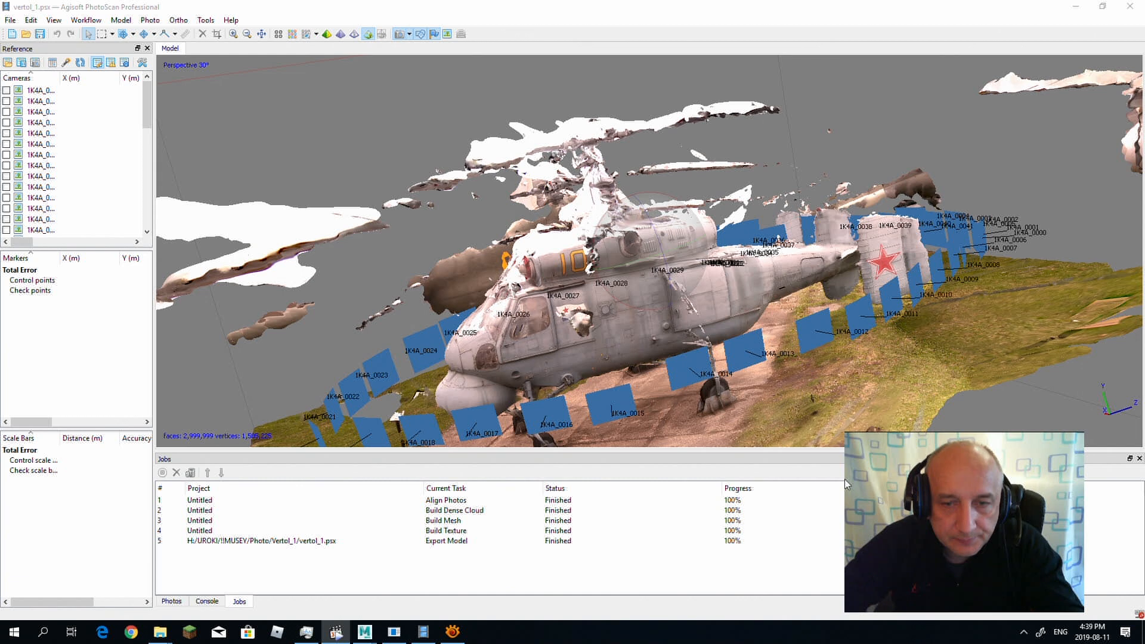
left_click(10, 20)
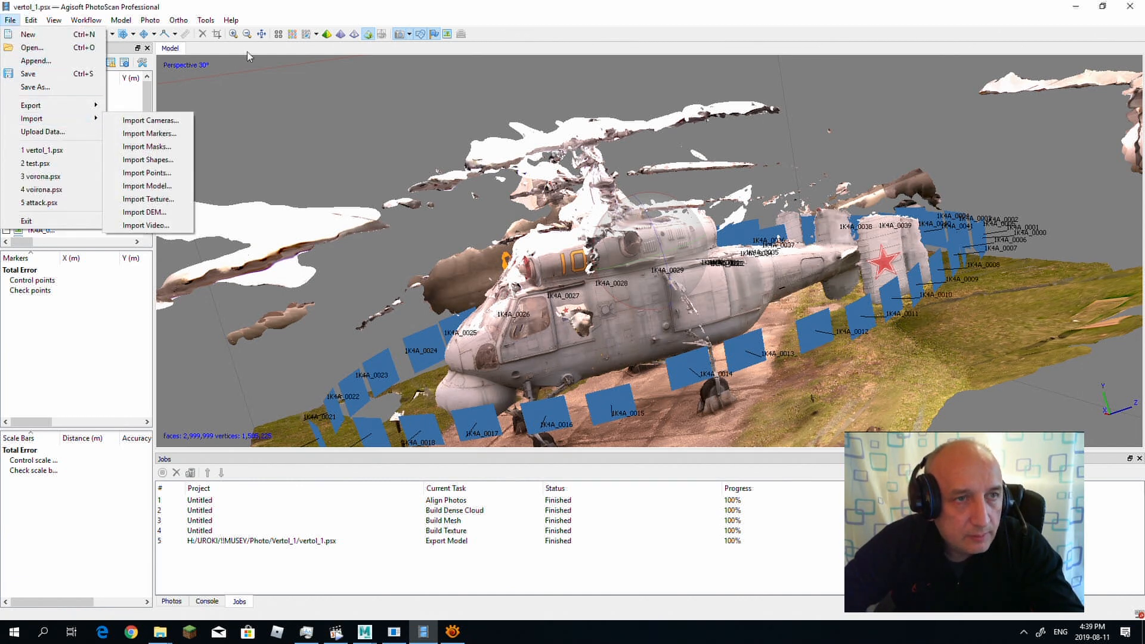
mouse_move(90, 118)
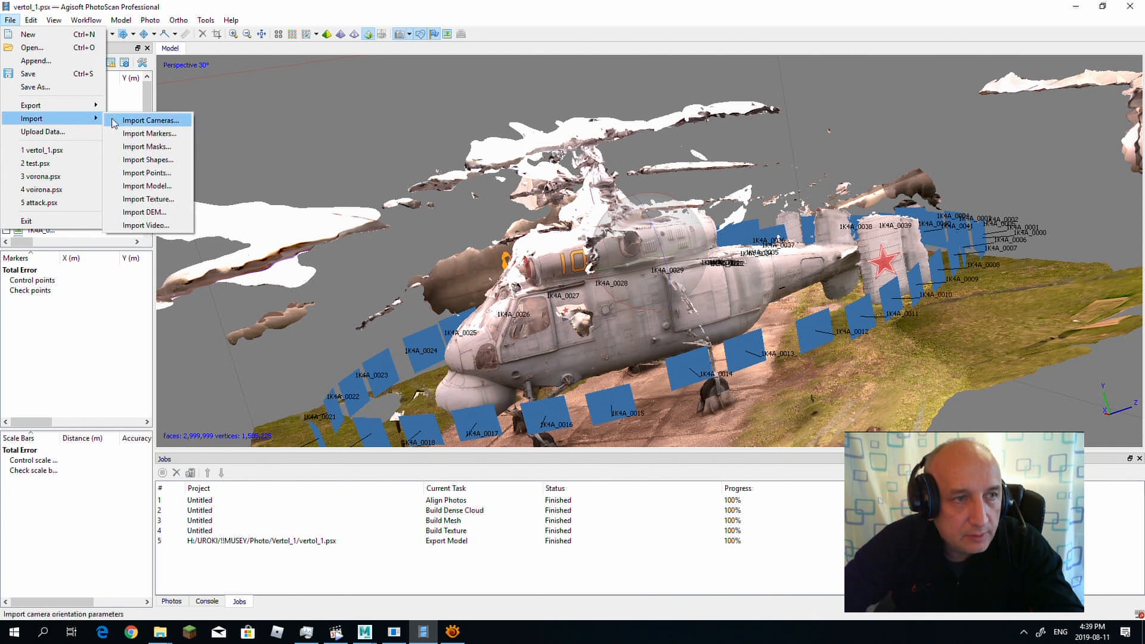
left_click(148, 189)
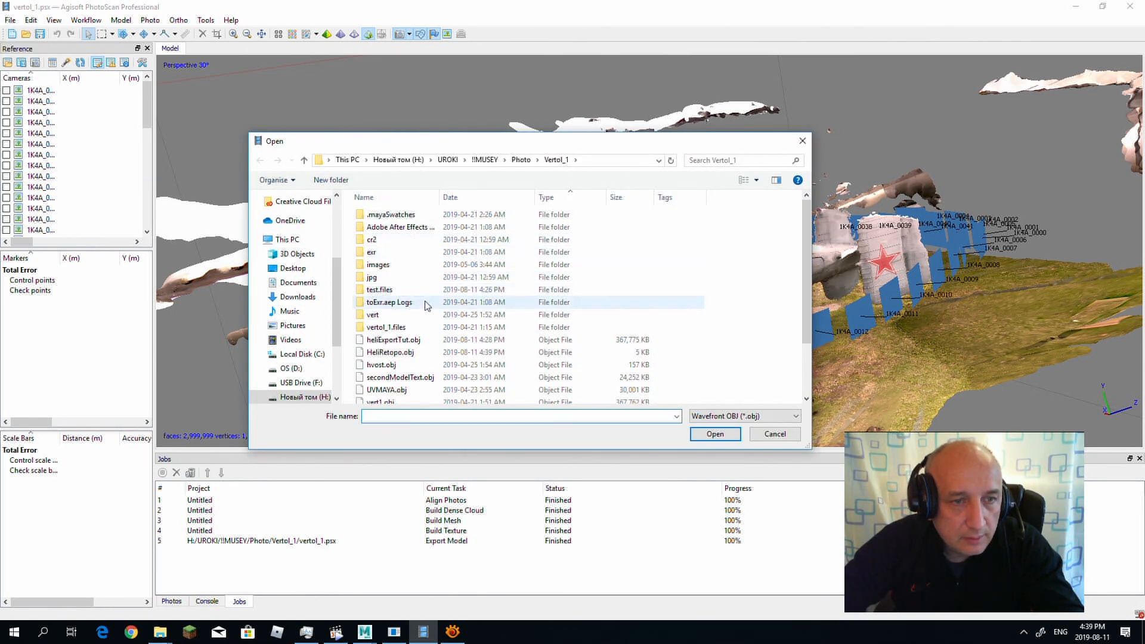
left_click(406, 353)
left_click(709, 434)
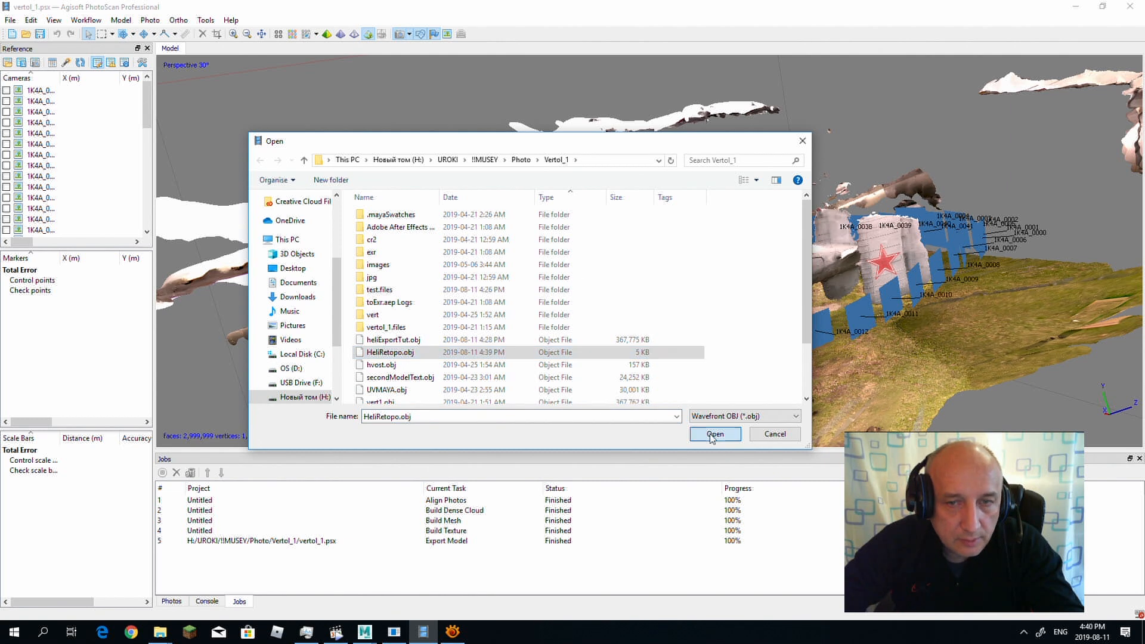
left_click(542, 337)
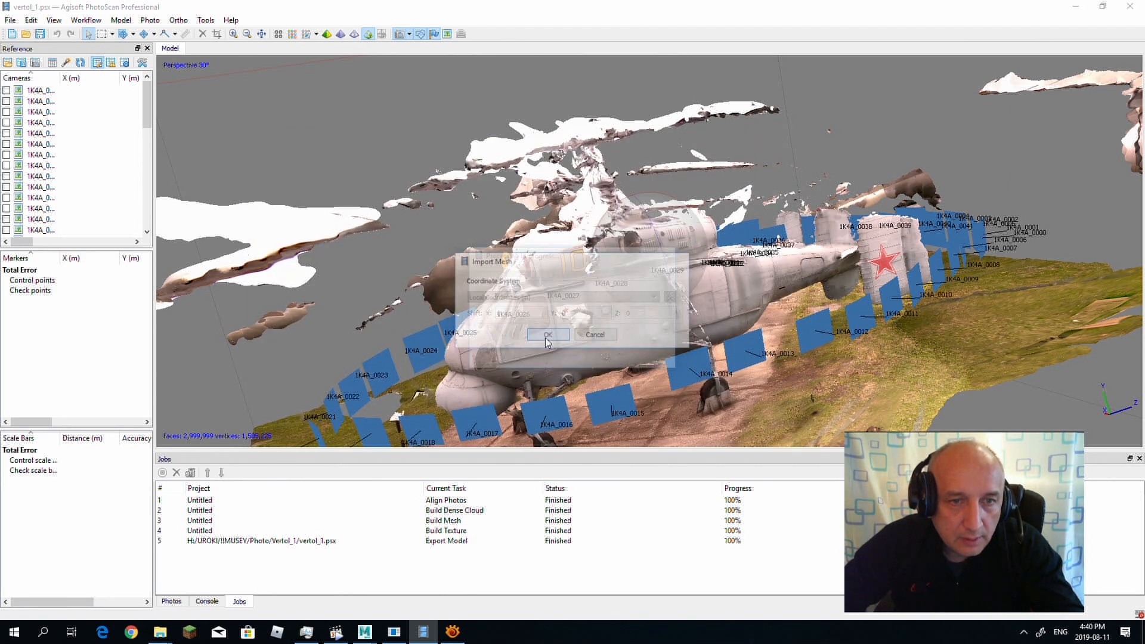
left_click_drag(505, 240, 964, 396)
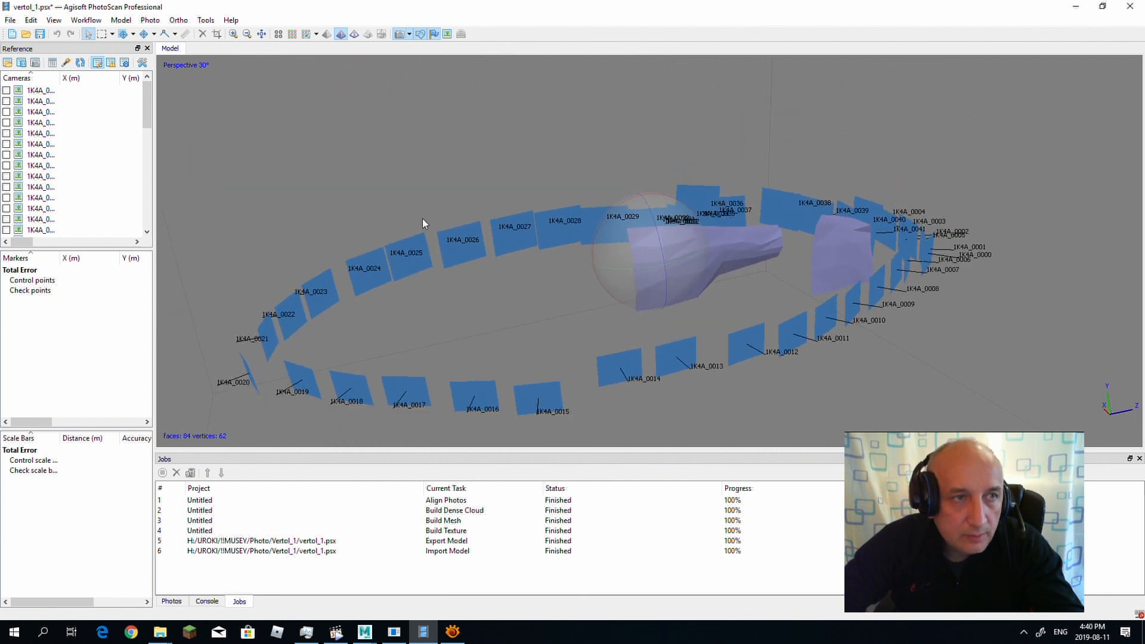
Step: Build a texture for the imported mesh with the Keep uv mapping mode
left_click(118, 20)
mouse_move(94, 21)
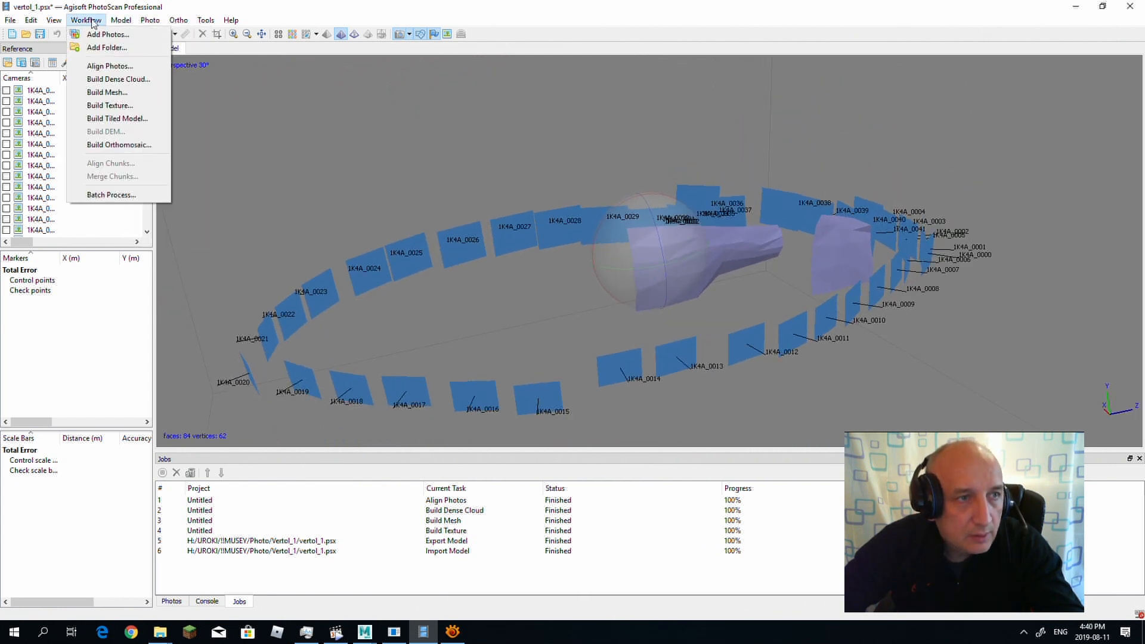
left_click(113, 106)
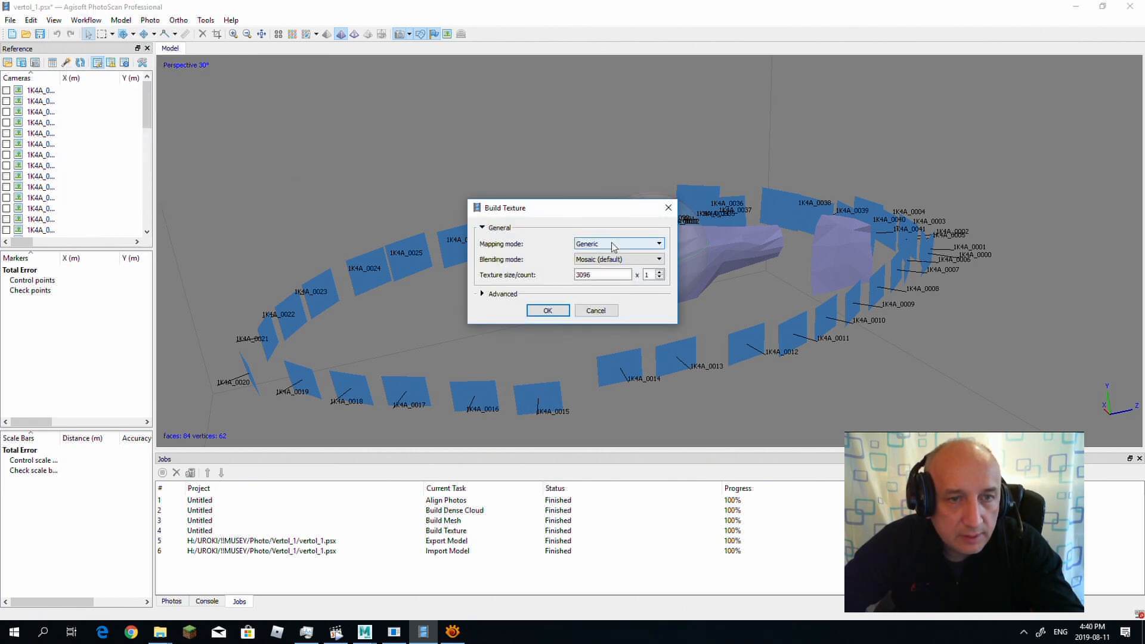
left_click(614, 248)
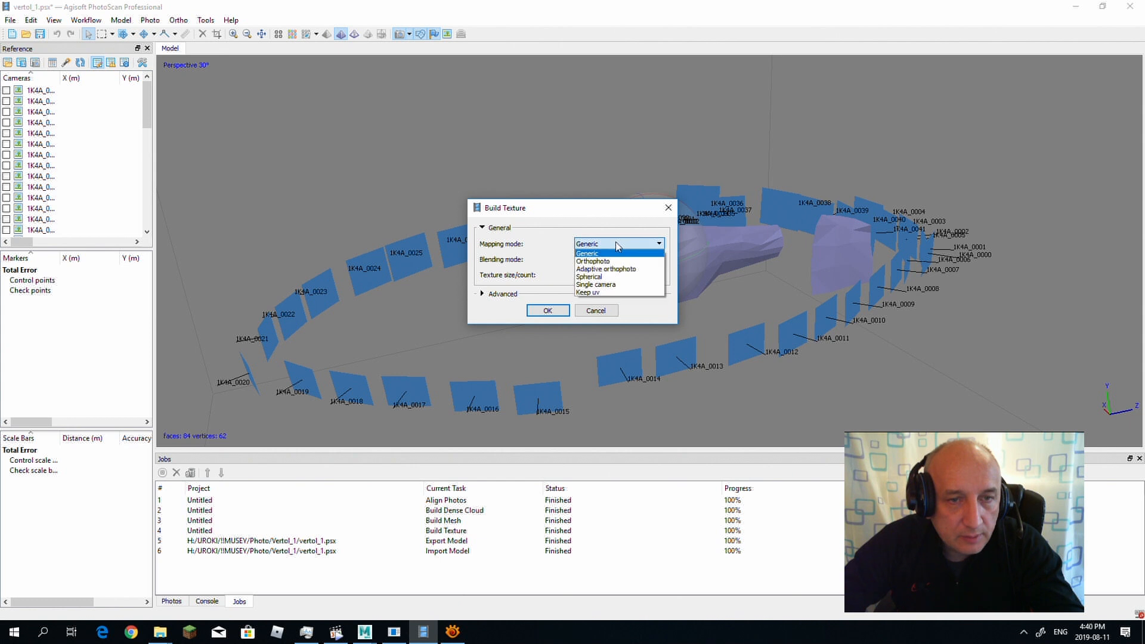
left_click(612, 292)
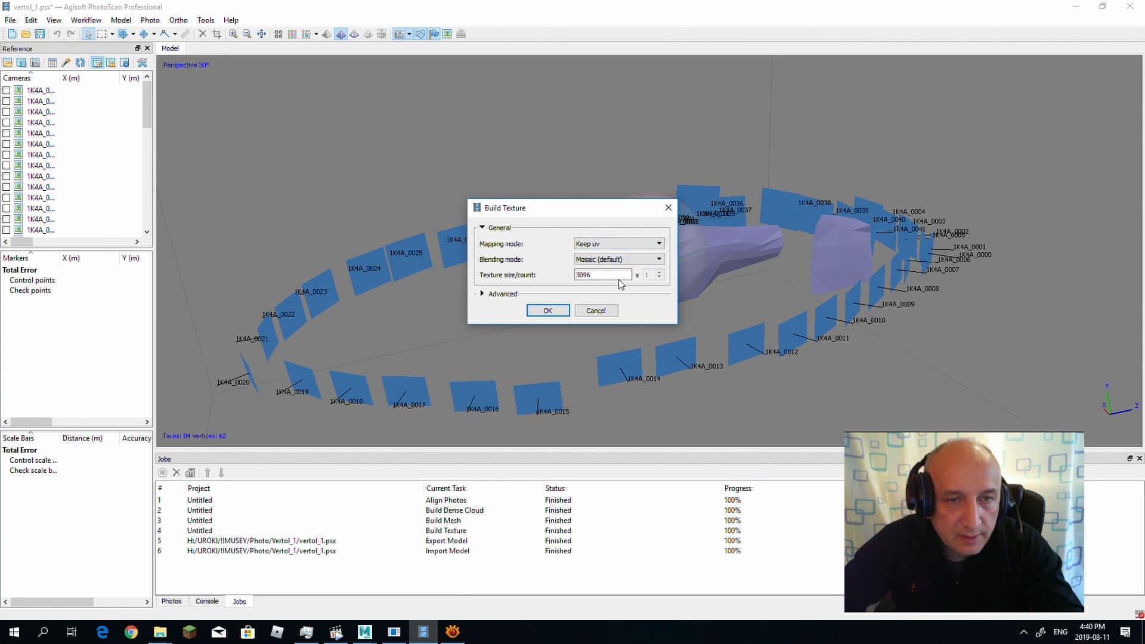
left_click(554, 310)
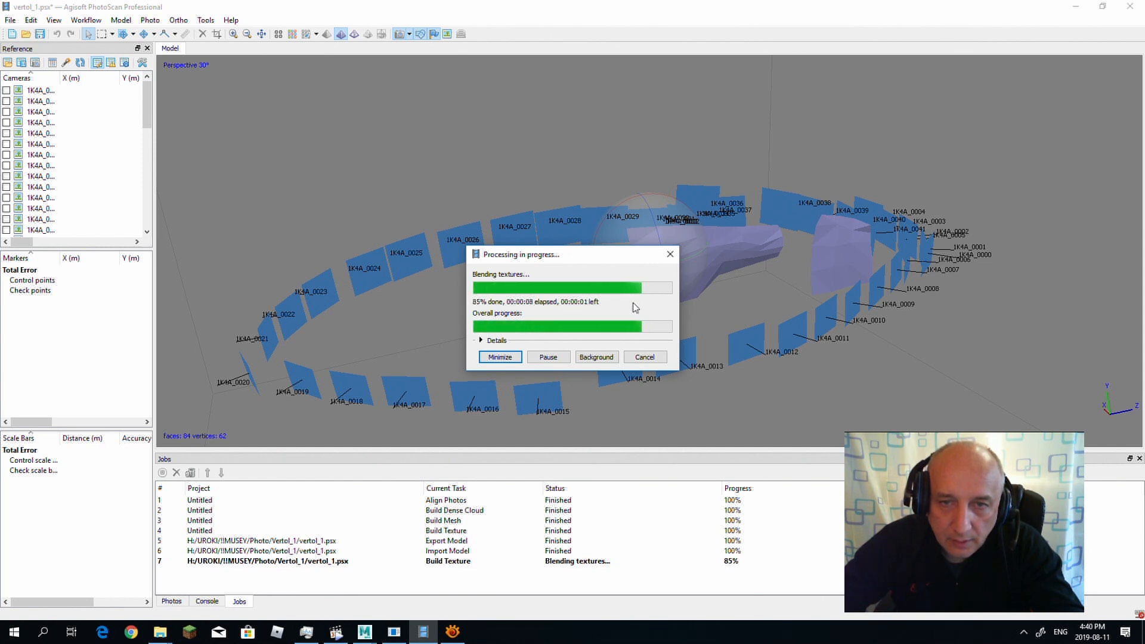
Step: Inspect the newly built texture on the tail boom and fin from several angles
mouse_move(781, 301)
left_mouse_down()
mouse_move(734, 317)
mouse_move(787, 292)
mouse_move(807, 305)
mouse_move(799, 296)
left_mouse_up()
mouse_move(650, 207)
left_mouse_down()
mouse_move(656, 287)
mouse_move(665, 195)
left_mouse_up()
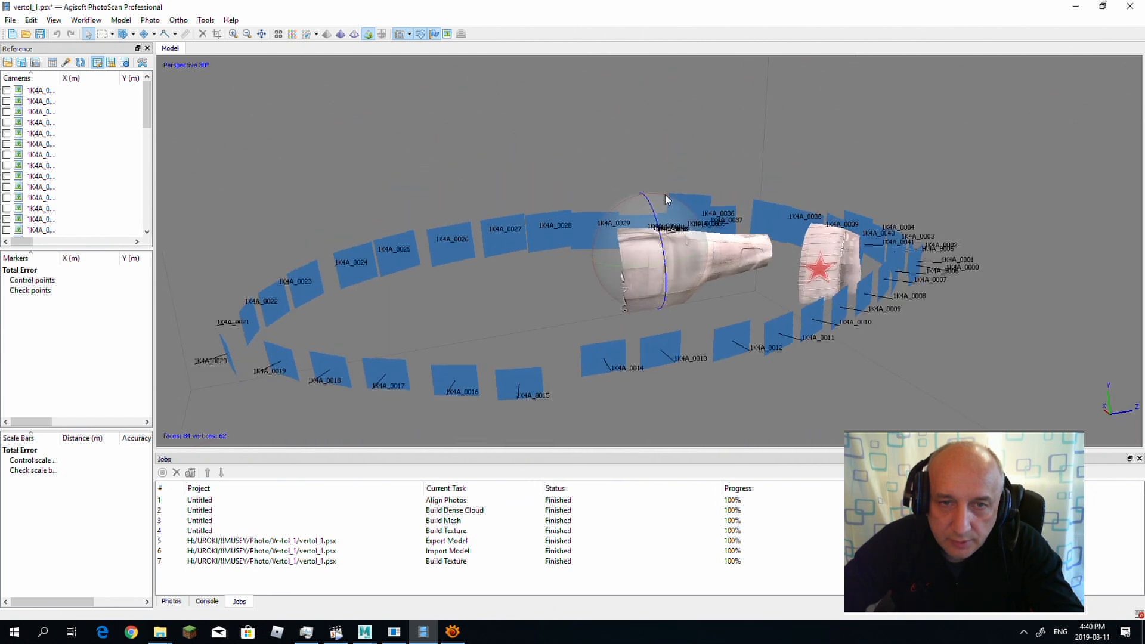
left_click_drag(650, 265, 607, 270)
left_click_drag(532, 280, 810, 273)
mouse_move(684, 259)
left_mouse_down()
mouse_move(660, 263)
mouse_move(650, 283)
mouse_move(661, 252)
mouse_move(677, 264)
mouse_move(670, 280)
mouse_move(655, 266)
mouse_move(638, 290)
mouse_move(609, 267)
mouse_move(592, 287)
mouse_move(642, 280)
mouse_move(679, 246)
mouse_move(672, 260)
mouse_move(689, 252)
mouse_move(677, 273)
mouse_move(679, 249)
mouse_move(683, 263)
left_mouse_up()
scroll(90, 155, "down", 10)
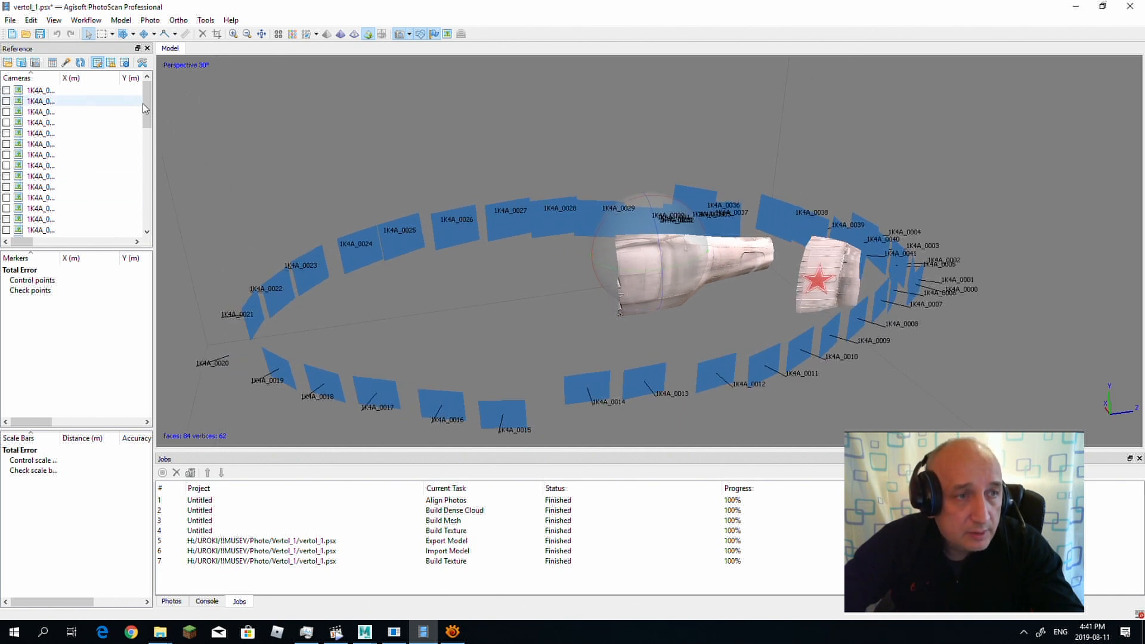
Step: Export the textured model as the Wavefront OBJ file ExportRetopologMaya in the Vertol_1 folder, with an EXR texture
left_click(11, 20)
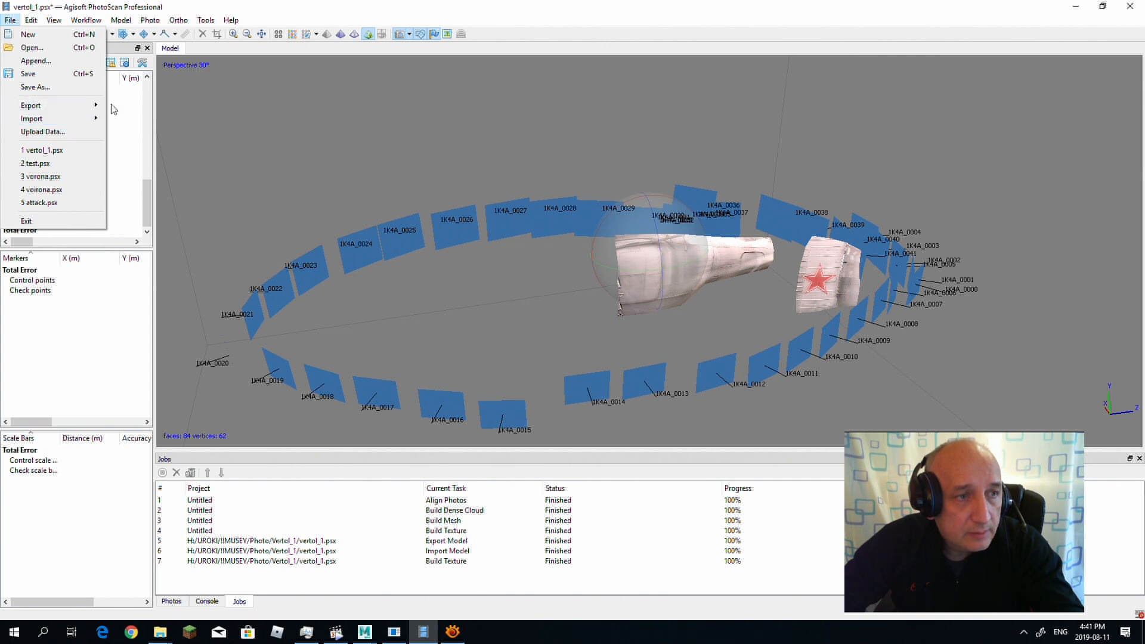
mouse_move(93, 106)
left_click(143, 122)
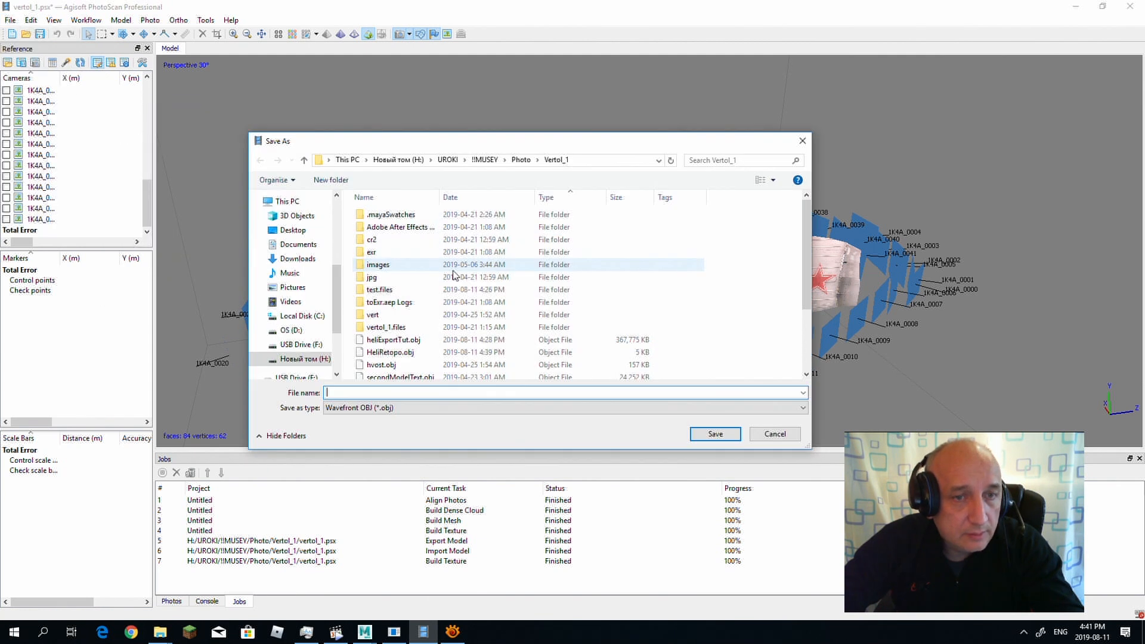
left_click(359, 392)
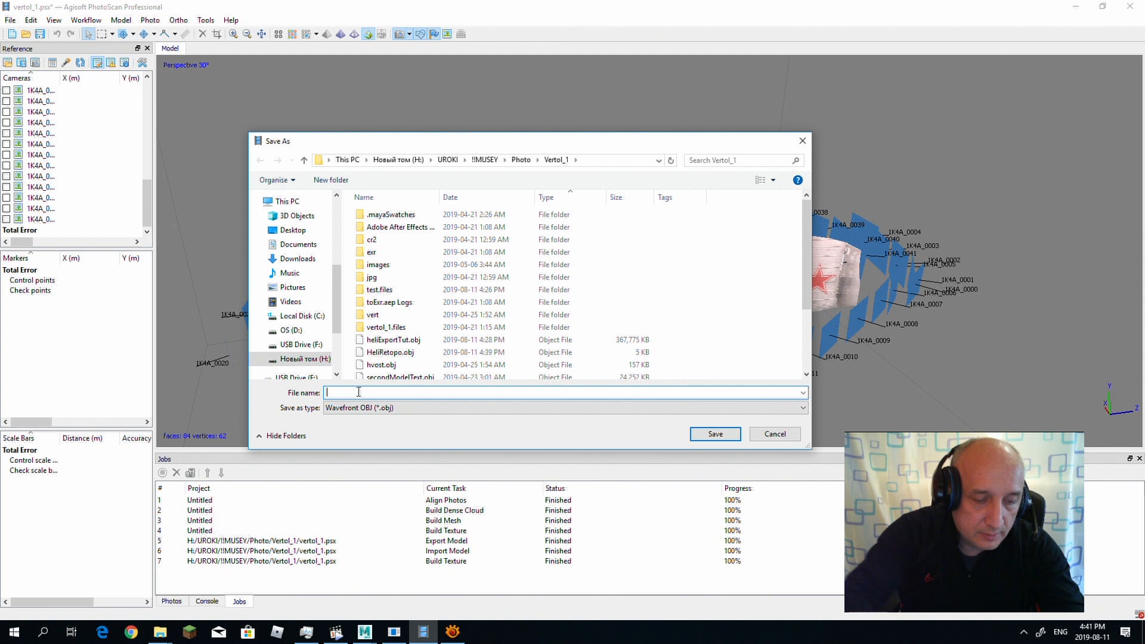
type("Export")
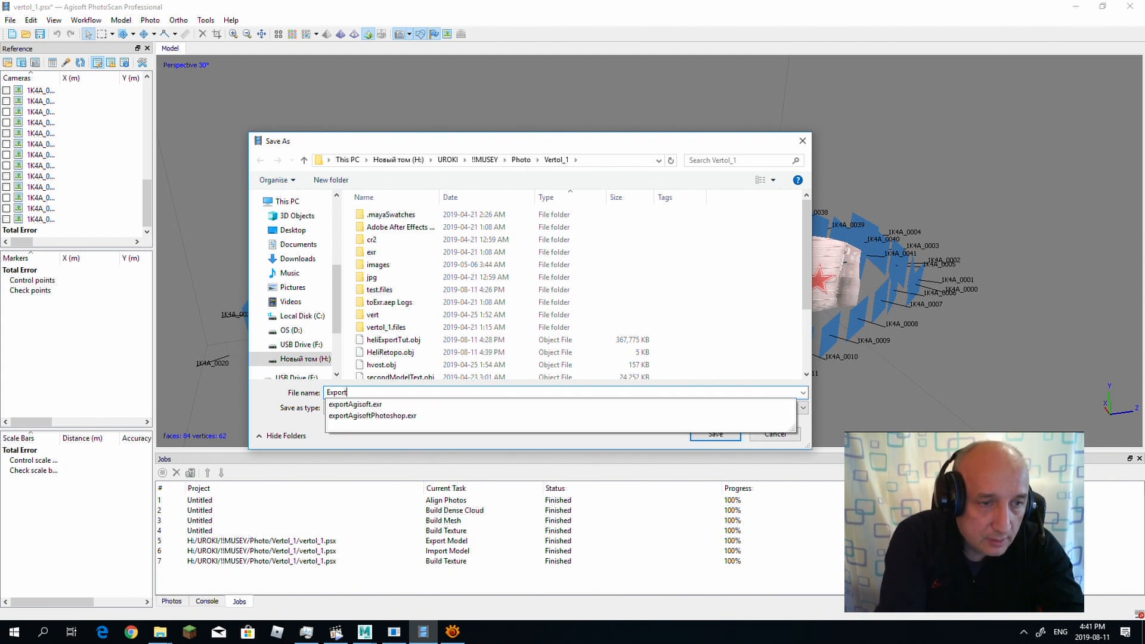
type("RetopologMaya")
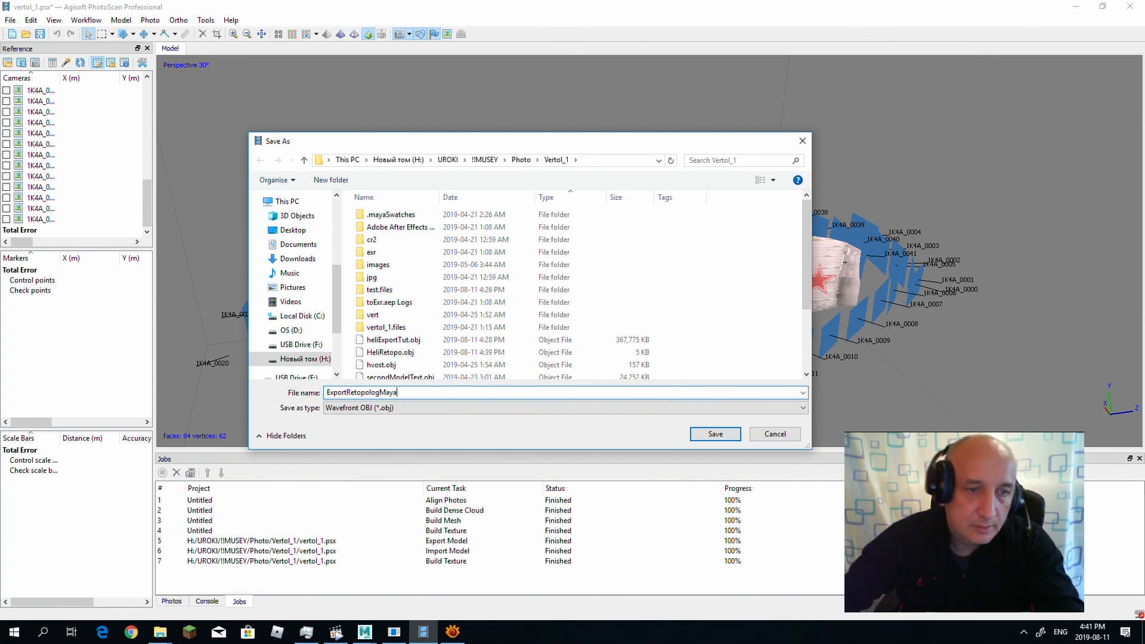
left_click(712, 434)
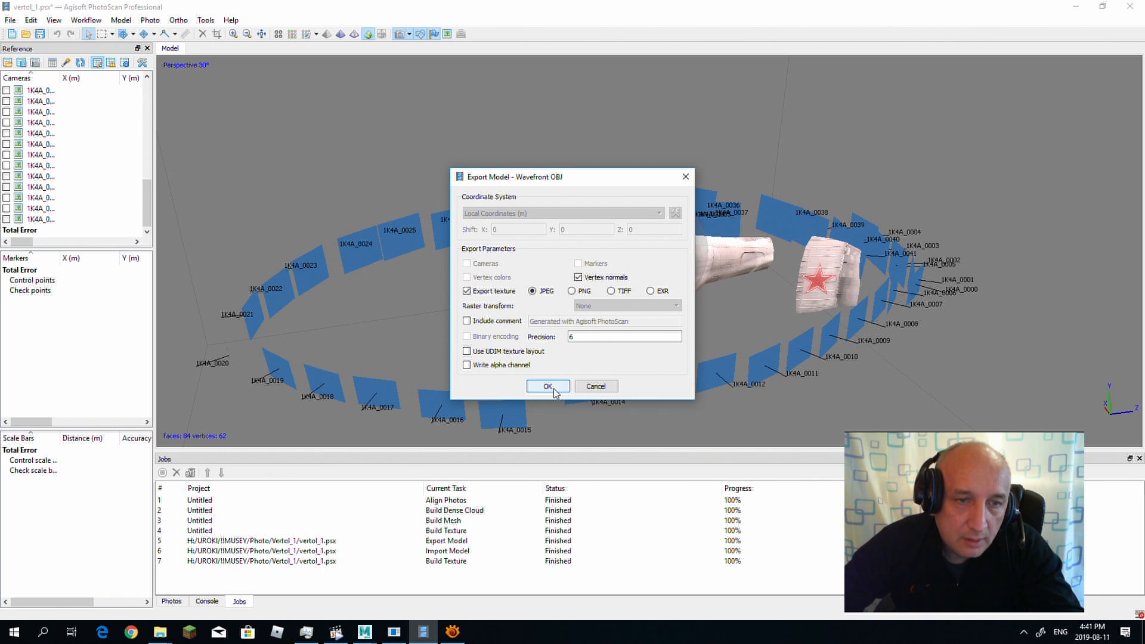
left_click(651, 291)
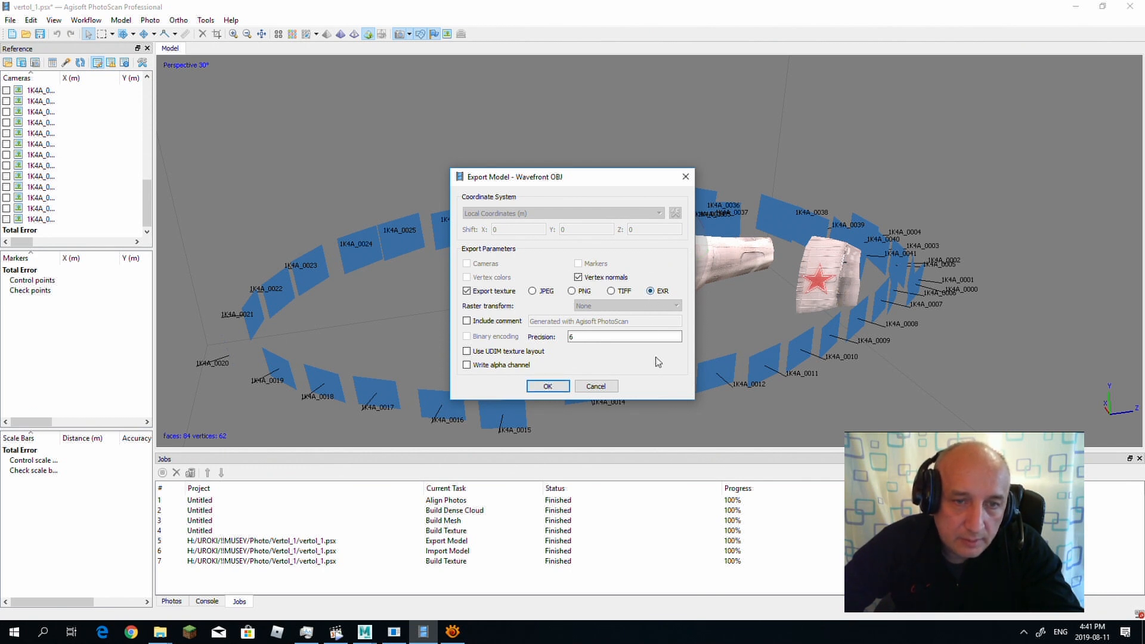
left_click(562, 388)
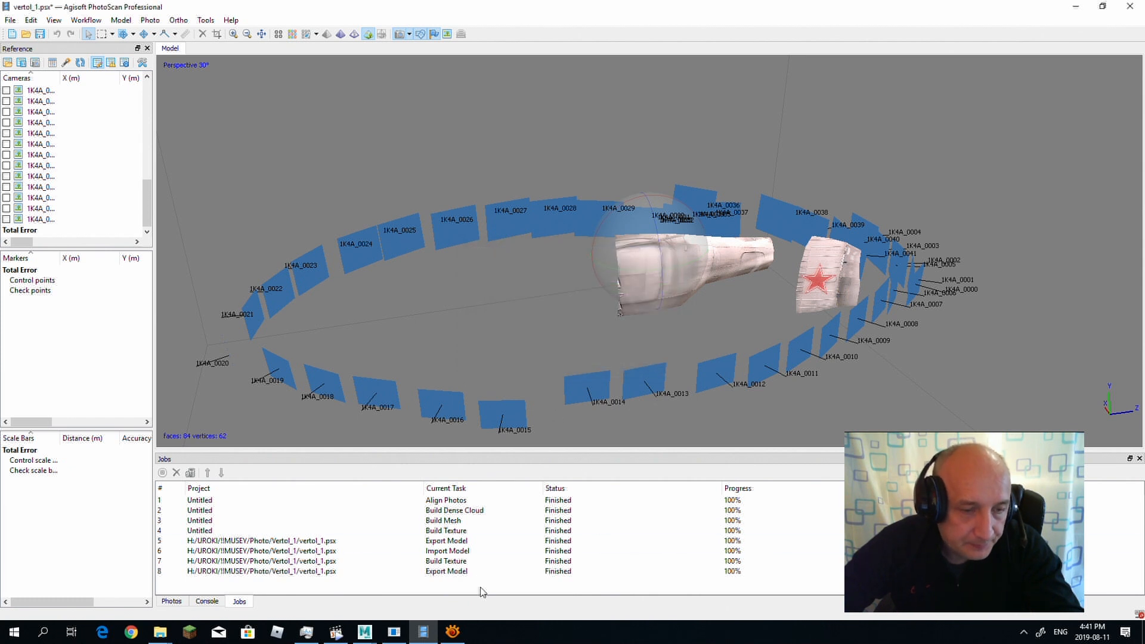
Step: Switch to Maya and rename the retopologized mesh polySurface1 to pOLD
mouse_move(364, 632)
left_click(427, 555)
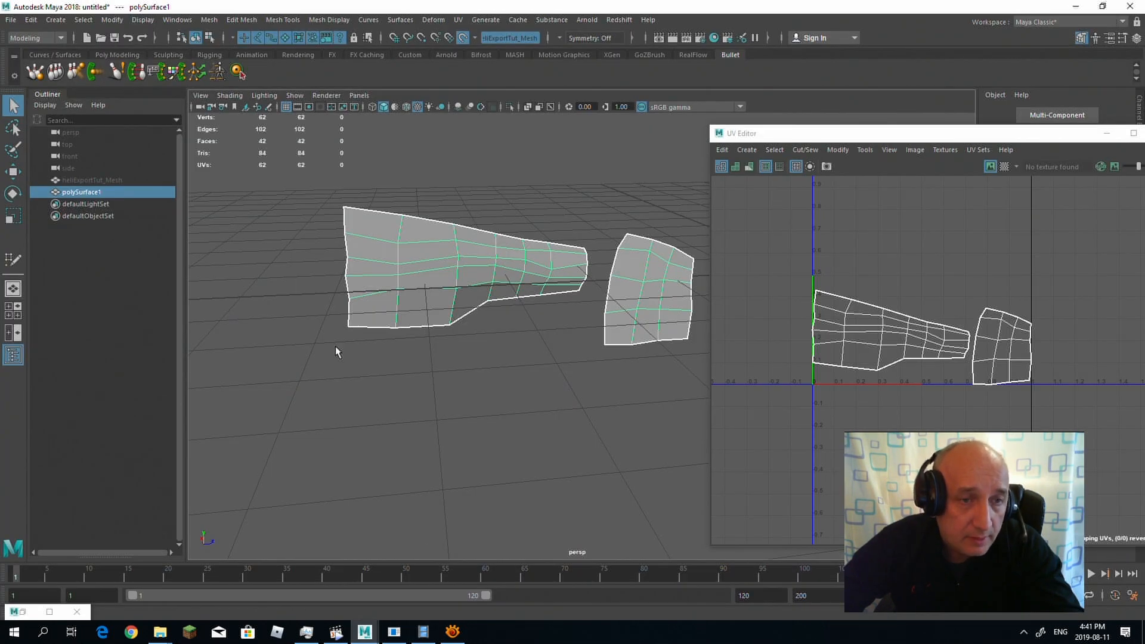
left_click(71, 192)
left_click(77, 233)
double_click(89, 192)
left_click_drag(119, 193, 66, 189)
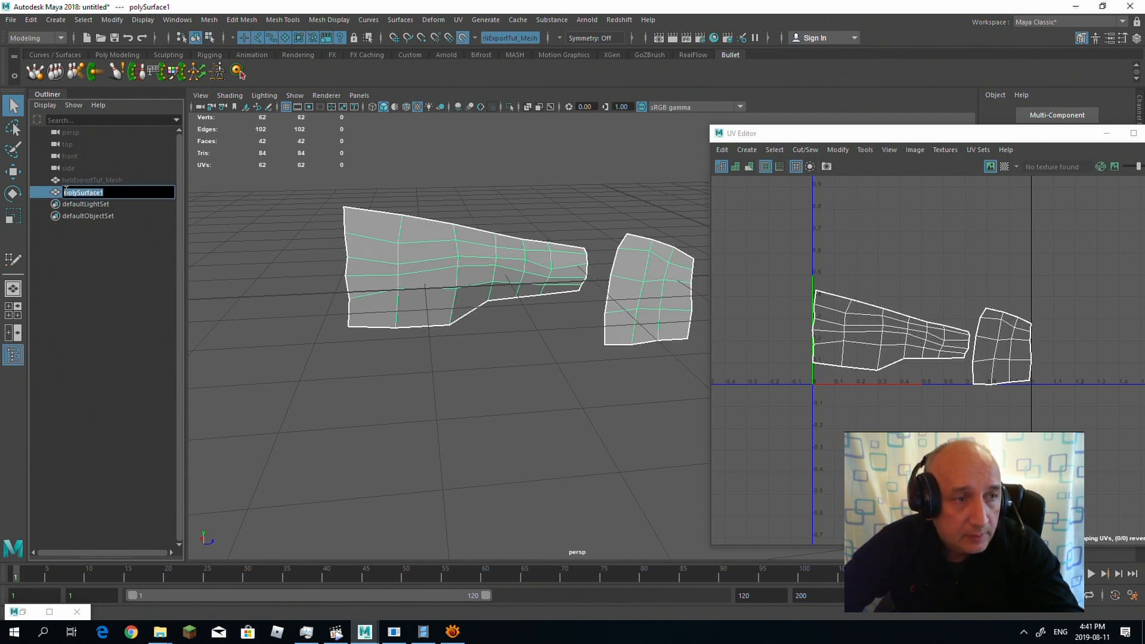
type("p")
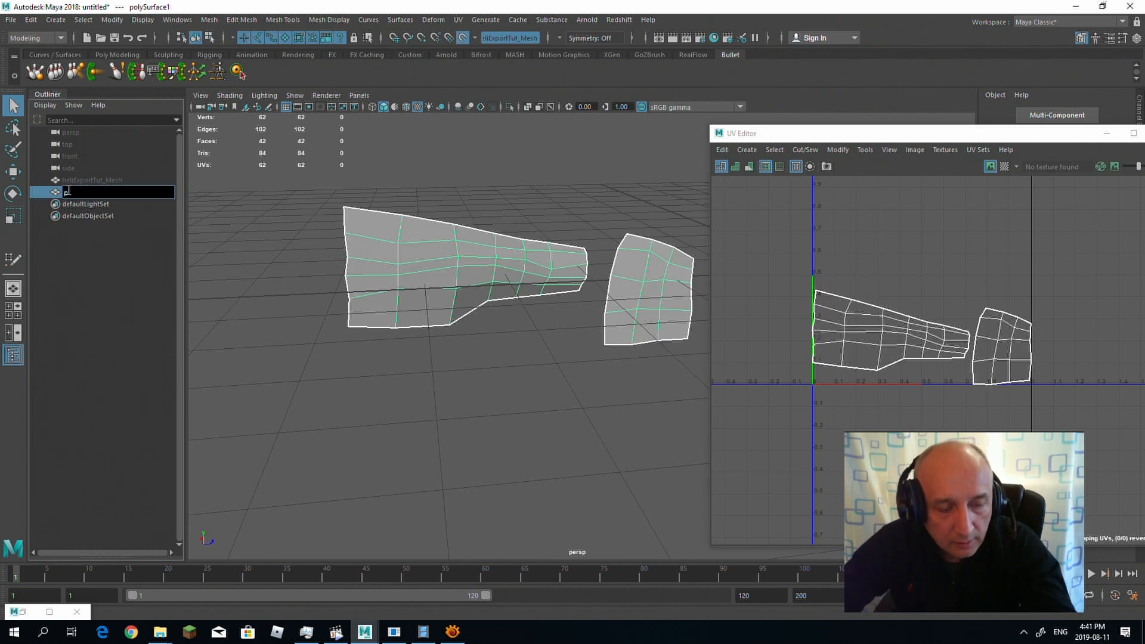
type("OL")
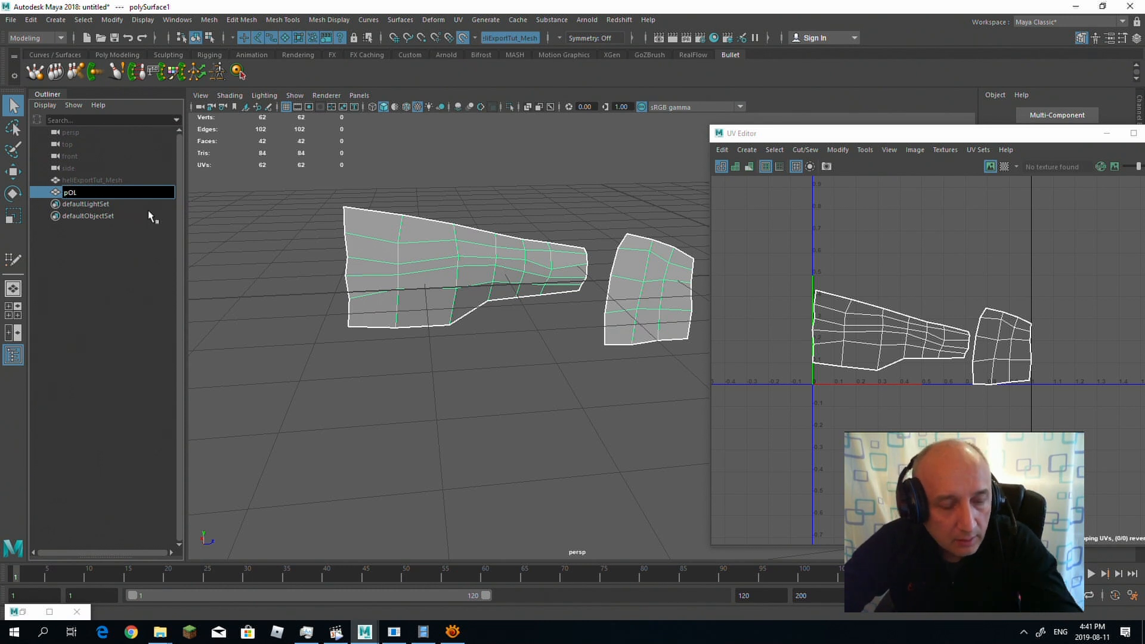
type("D")
left_click(141, 249)
left_click(80, 194)
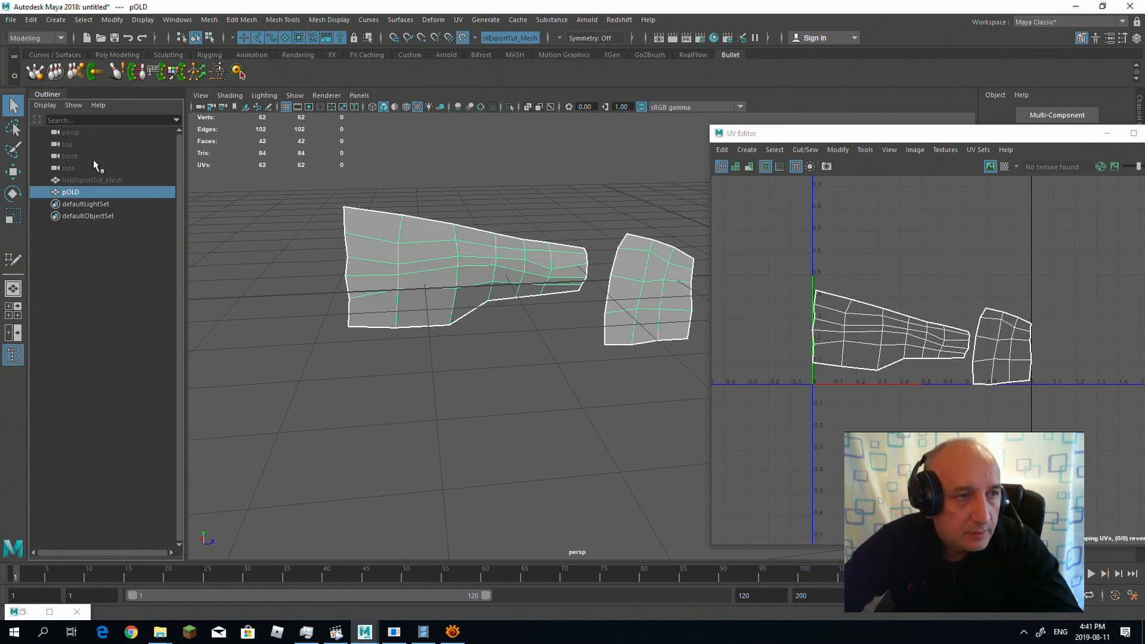
Step: Import ExportRetopologMaya.obj from the Vertol_1 folder into the scene
left_click(11, 22)
left_click(53, 153)
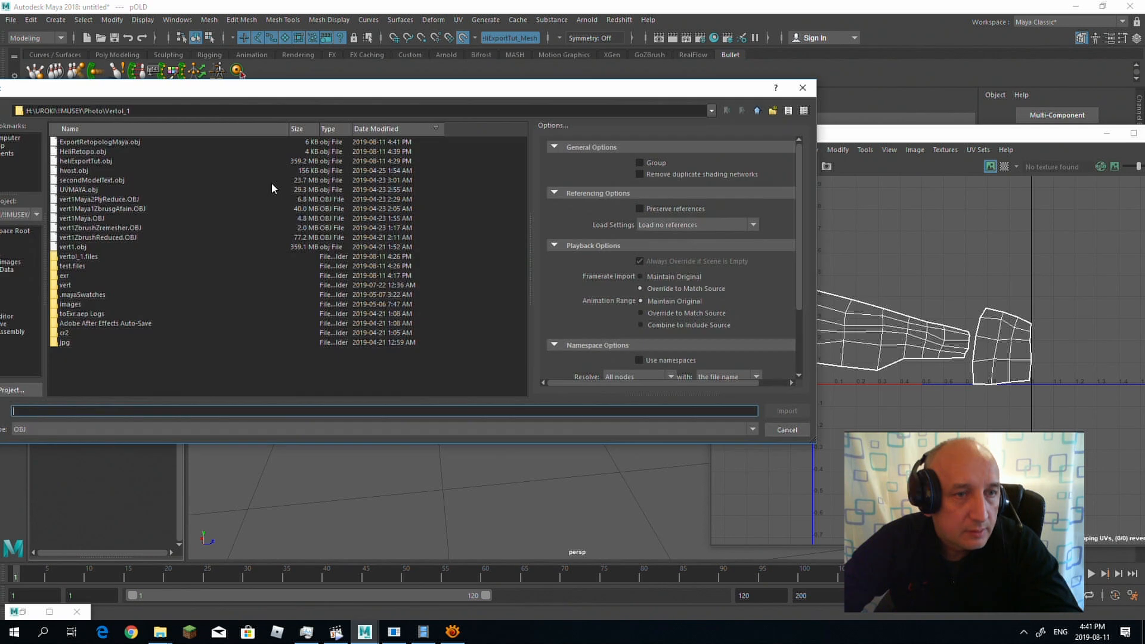
left_click(113, 142)
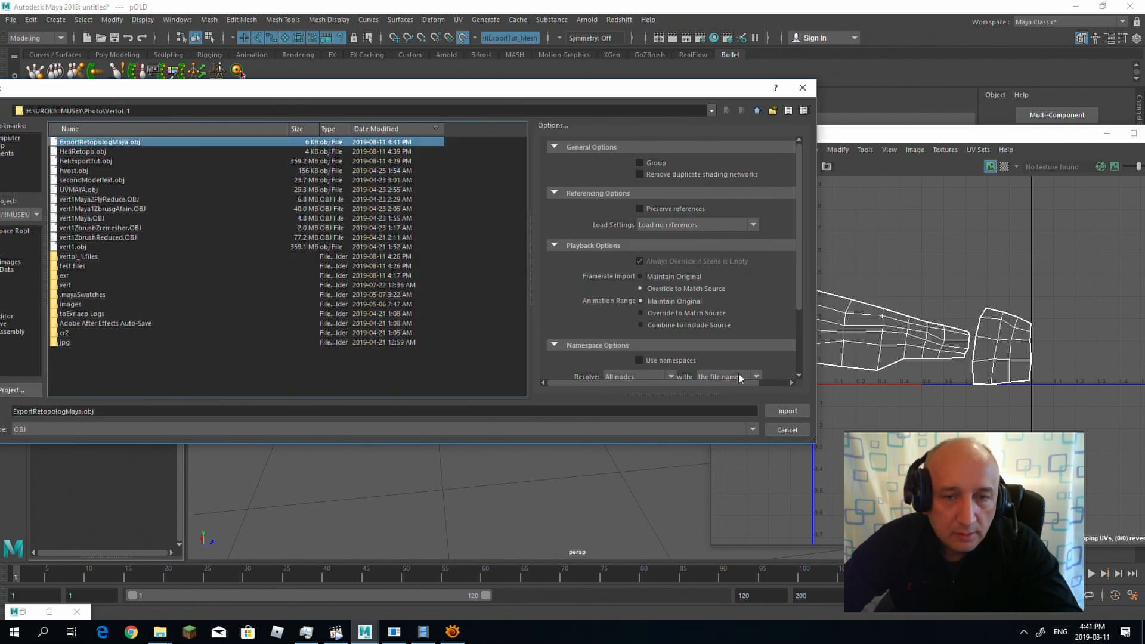
left_click(786, 415)
left_click(620, 368)
left_click_drag(605, 360, 432, 302, "alt")
Step: Hide the old untextured mesh pOLD
left_click(95, 193)
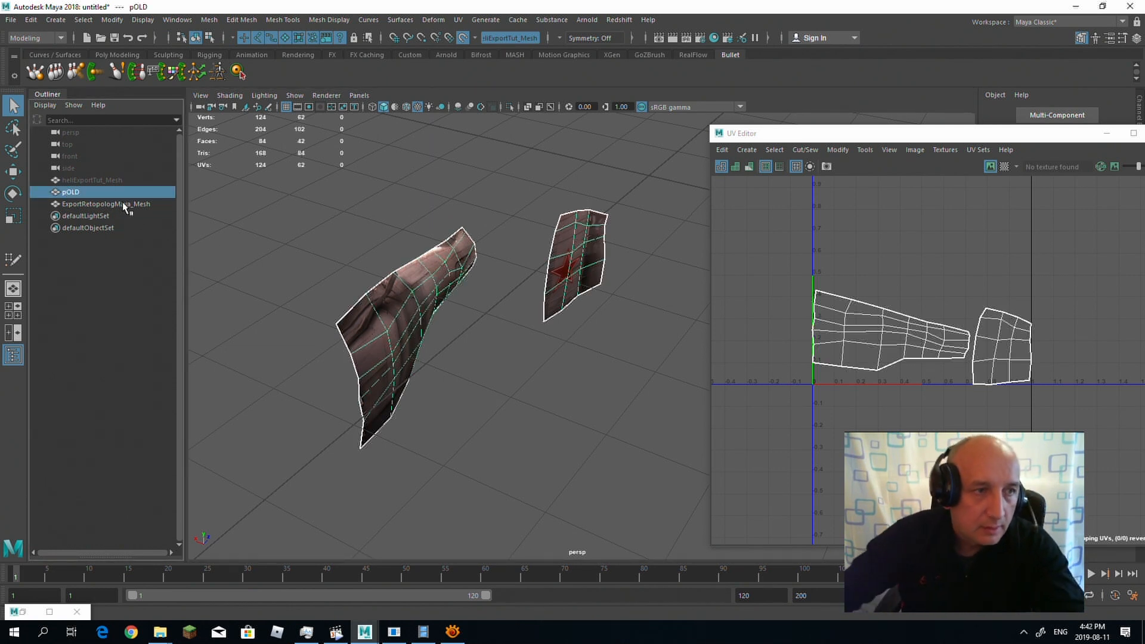
left_click(114, 252)
left_click(85, 193)
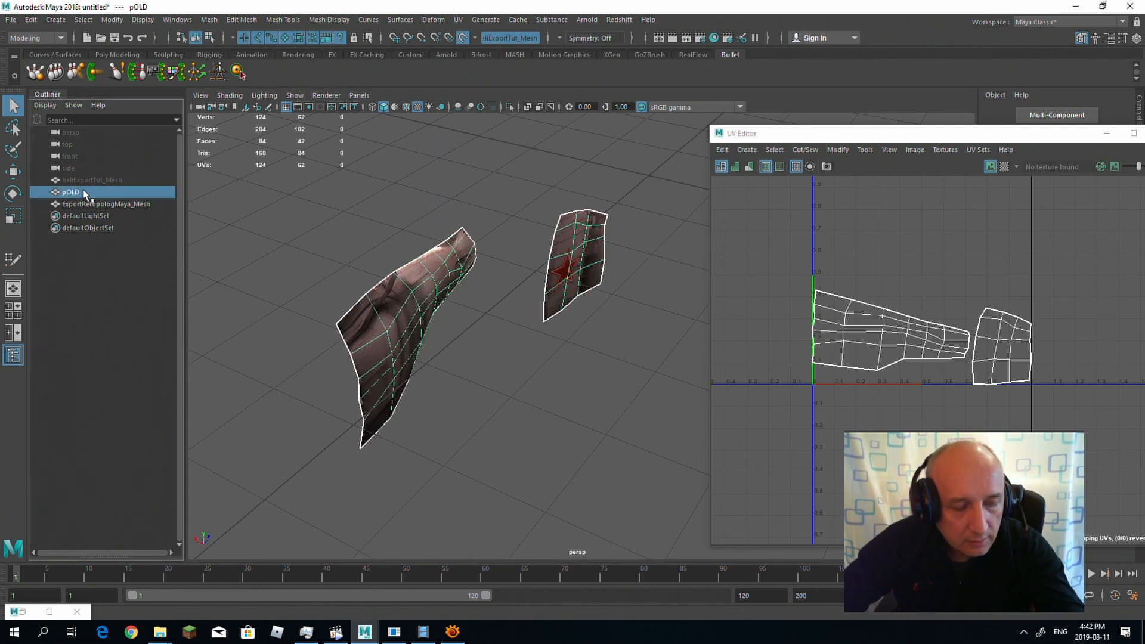
key("ctrl+h")
Step: Examine the texture and UV layout of the imported low-poly tail boom and fin from several angles
left_click_drag(465, 370, 438, 284, "alt")
left_click(435, 316)
right_click_drag(437, 283, 493, 281, "alt")
middle_click_drag(493, 281, 420, 349, "alt")
right_click_drag(420, 349, 394, 330, "alt")
left_click_drag(395, 331, 486, 359, "alt")
right_click_drag(530, 348, 413, 308, "alt")
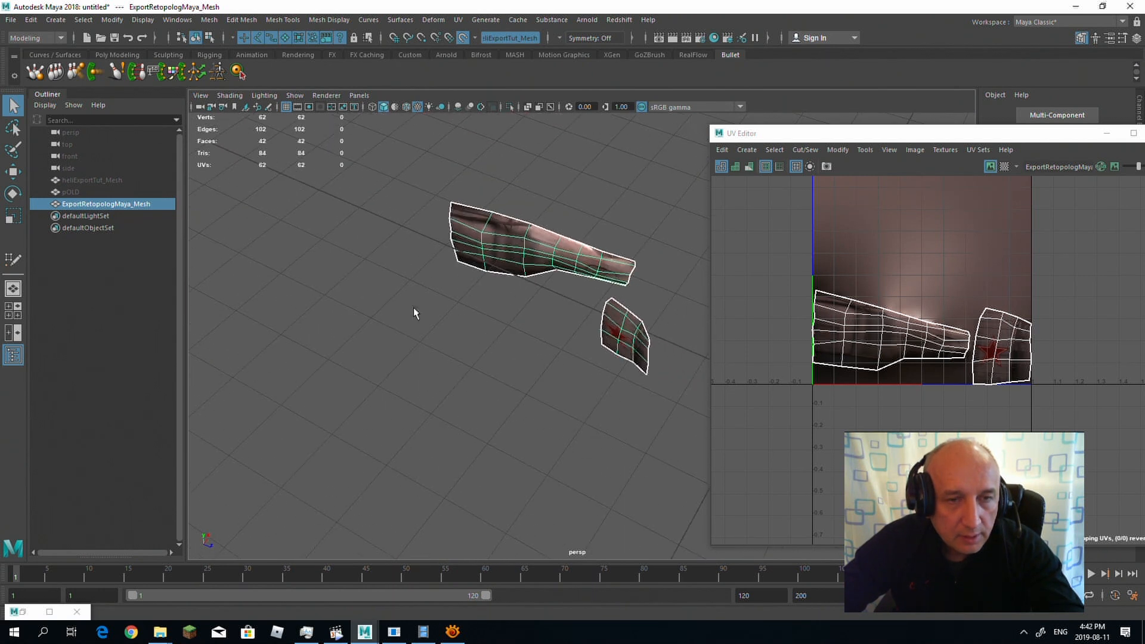
middle_click_drag(503, 315, 336, 374, "alt")
left_click_drag(457, 376, 656, 315, "alt")
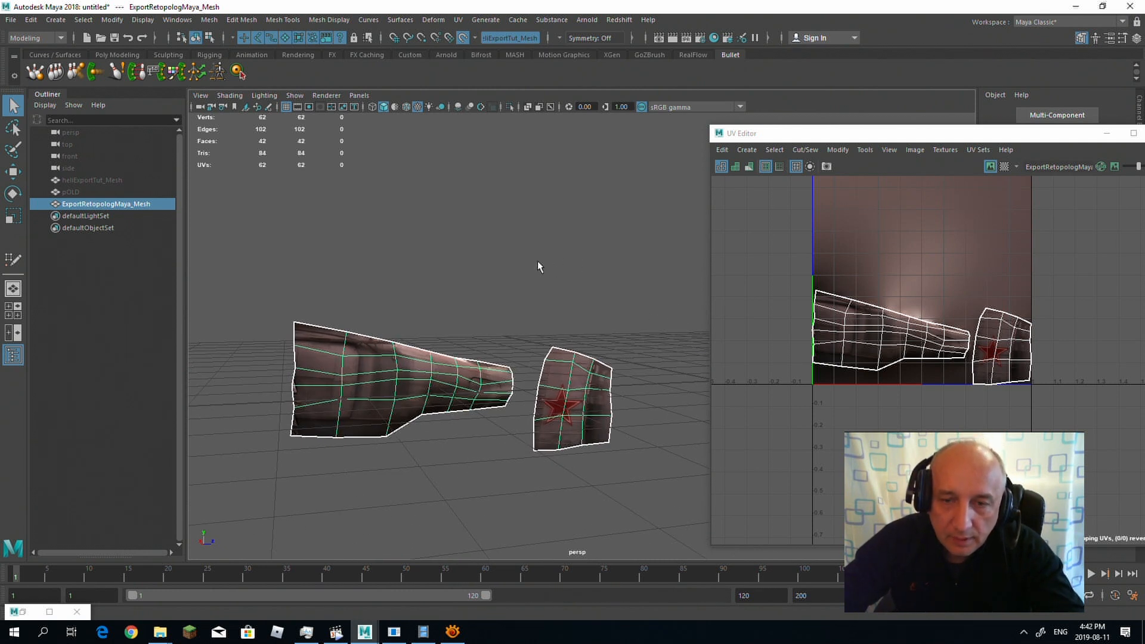
Step: Unhide the dense scan heliExportTut_Mesh and close the UV Editor
left_click(80, 182)
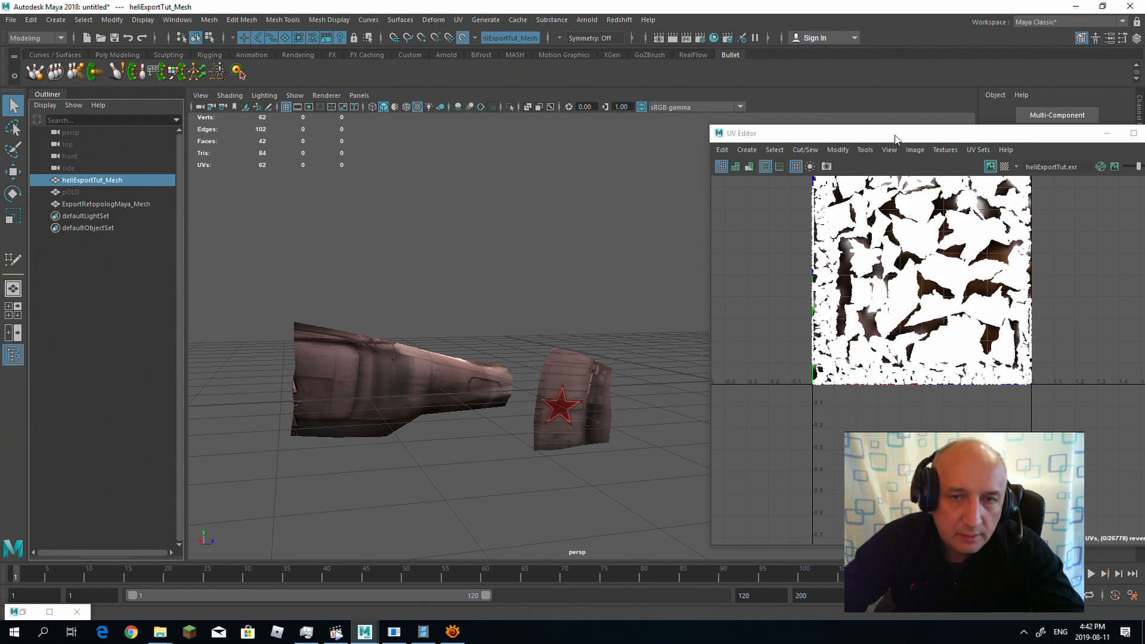
left_click_drag(1078, 137, 1035, 139)
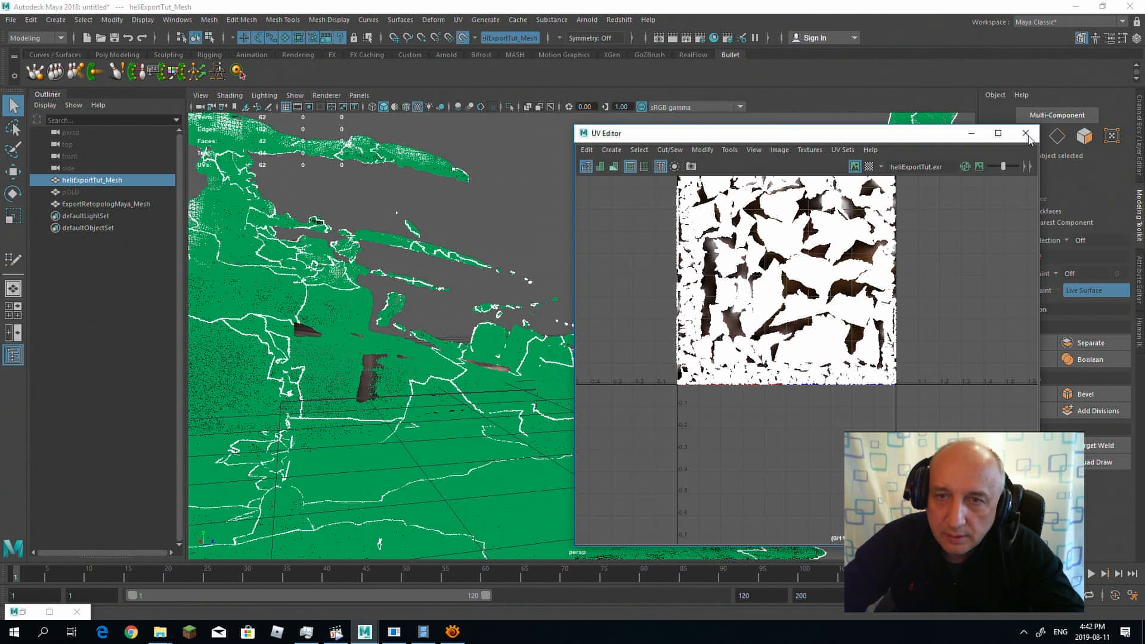
left_click(1025, 134)
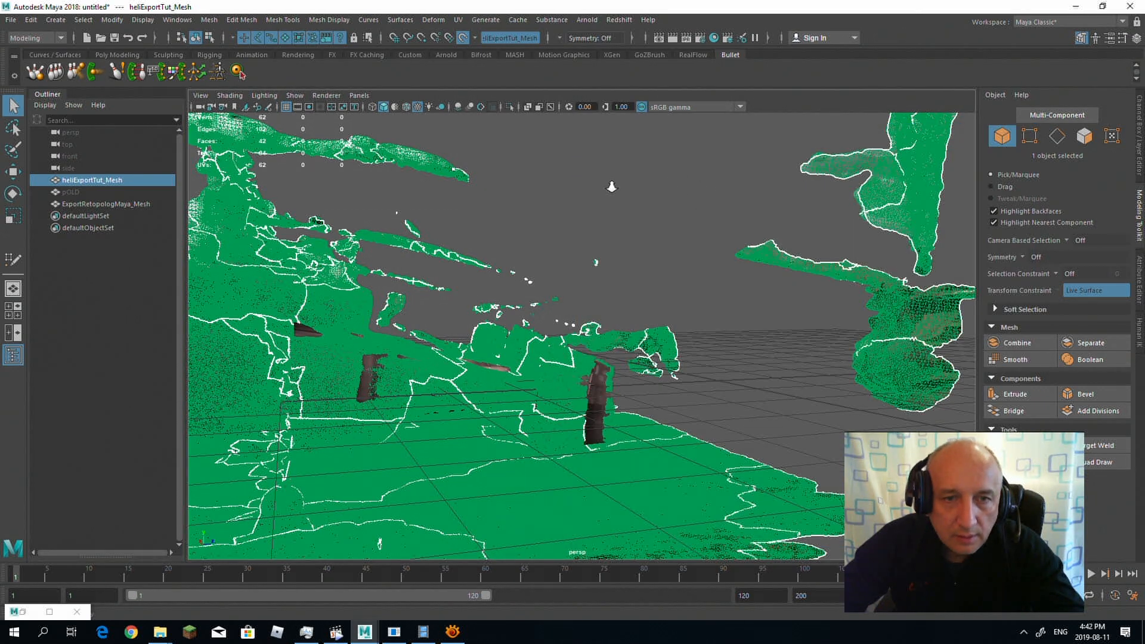
left_click_drag(542, 187, 768, 193, "alt")
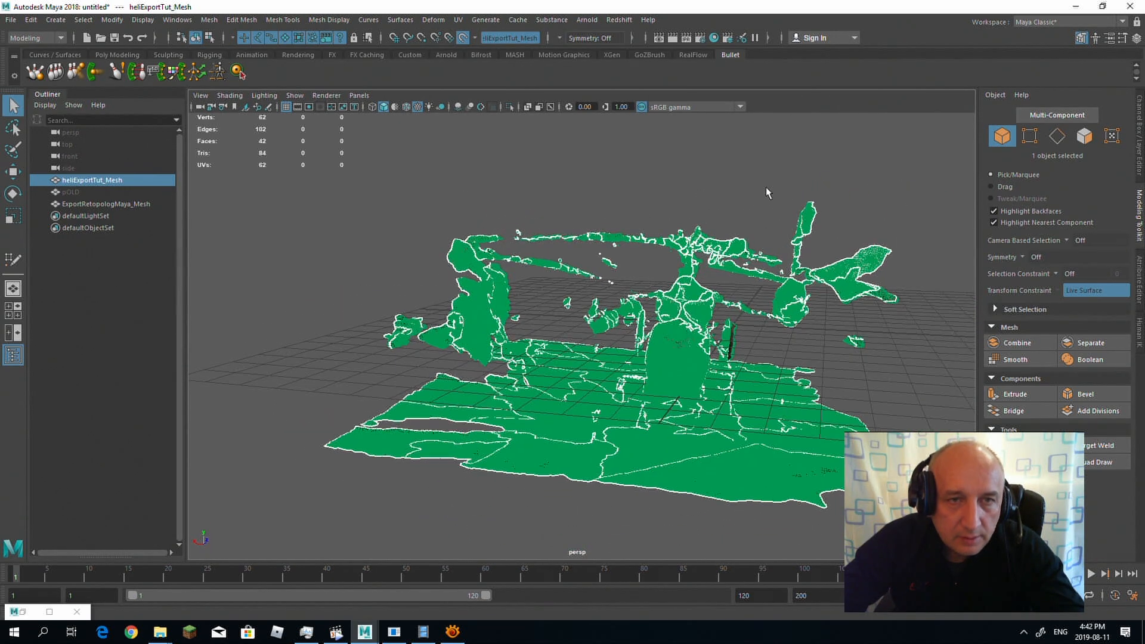
left_click(230, 95)
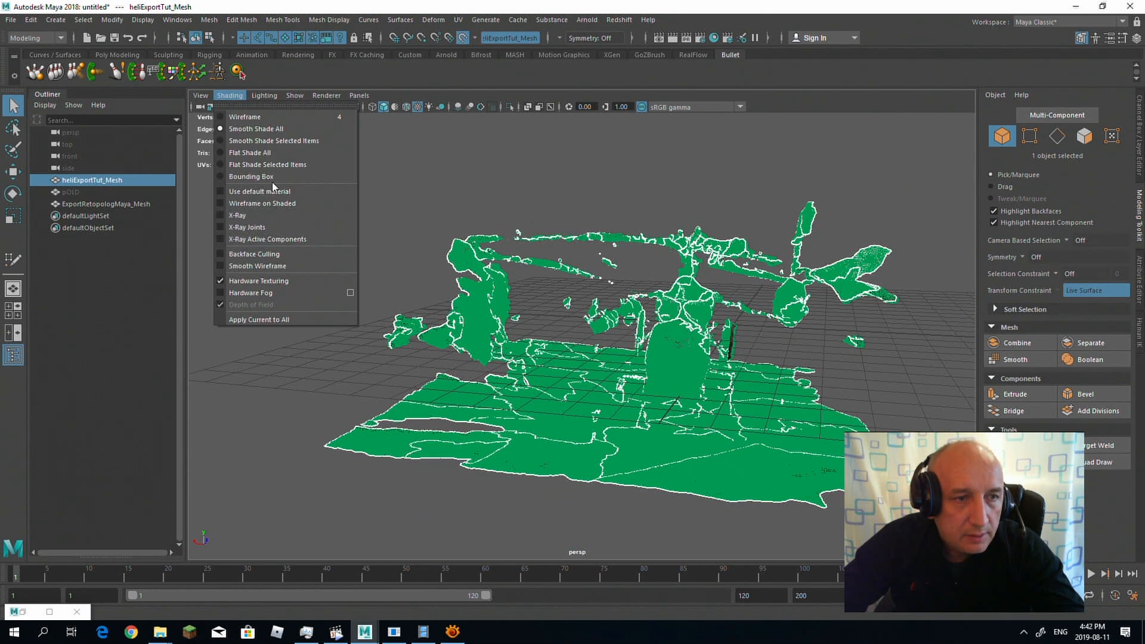
left_click(436, 171)
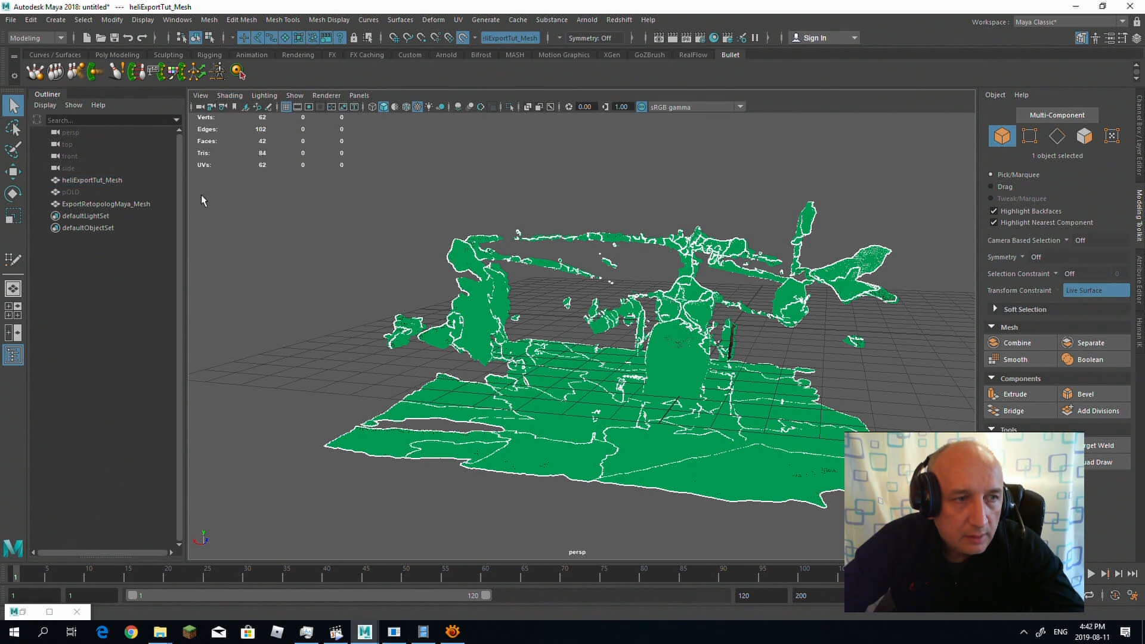
Step: Examine how the low-poly mesh ExportRetopologMaya_Mesh sits on the textured helicopter scan
left_click(96, 207)
left_click_drag(486, 205, 440, 195, "alt")
right_click_drag(440, 194, 640, 229, "alt")
left_click_drag(639, 229, 526, 207, "alt")
middle_click_drag(680, 258, 526, 182, "alt")
left_click_drag(507, 183, 518, 201, "alt")
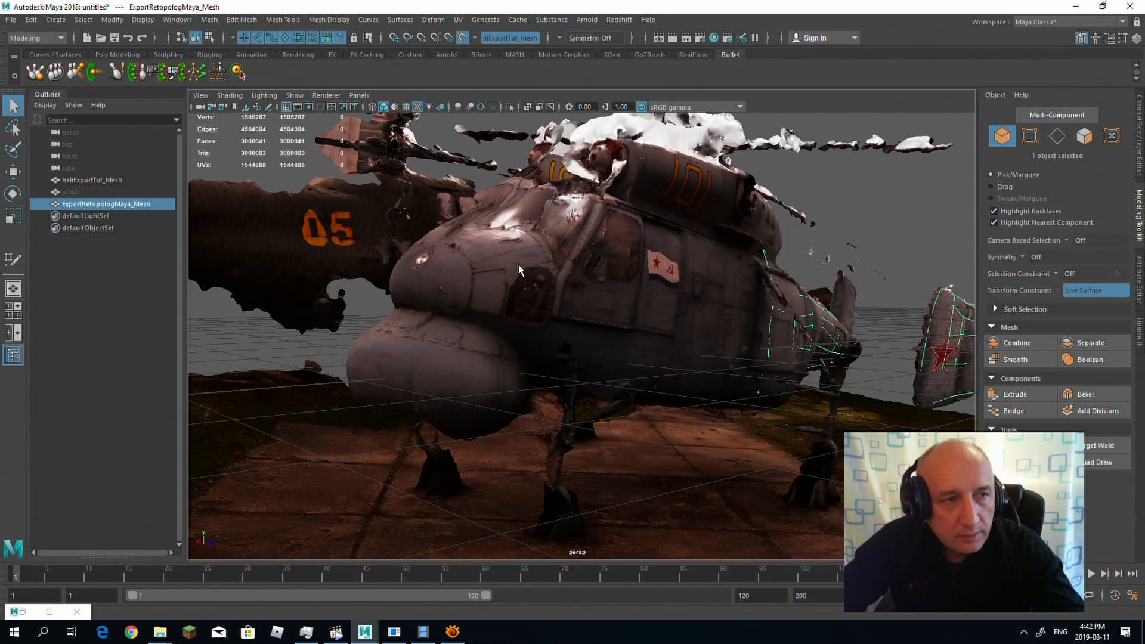
left_click(515, 281)
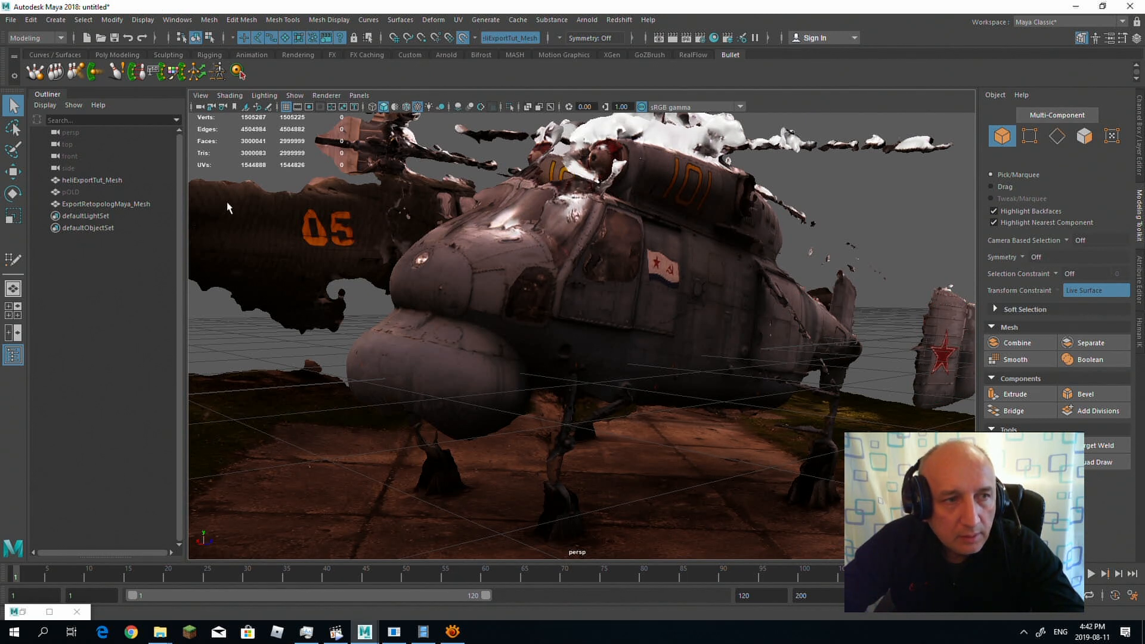
left_click(98, 204)
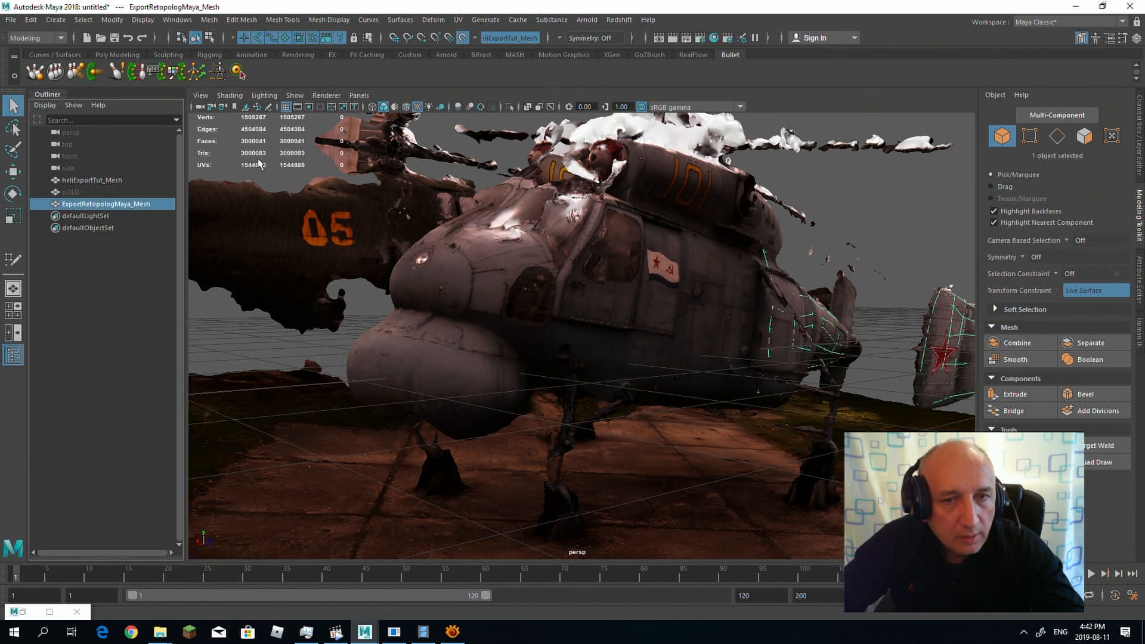
Step: Select the heliExportTut_Mesh scan and activate Quad Draw for retopology around the helicopter's nose
left_click(81, 181)
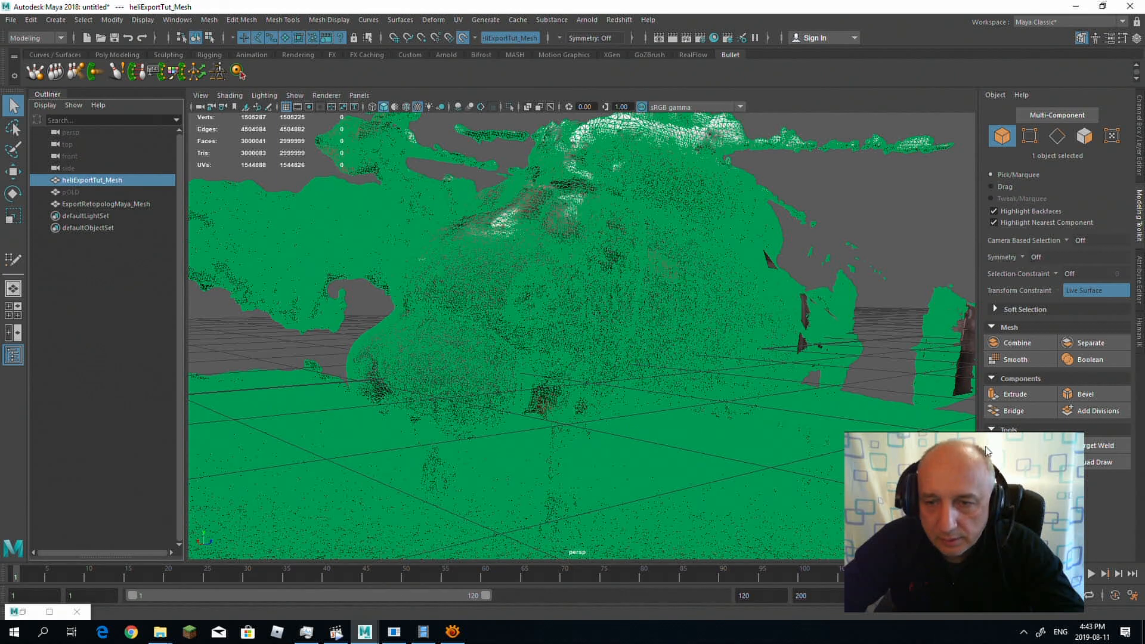
left_click(1090, 463)
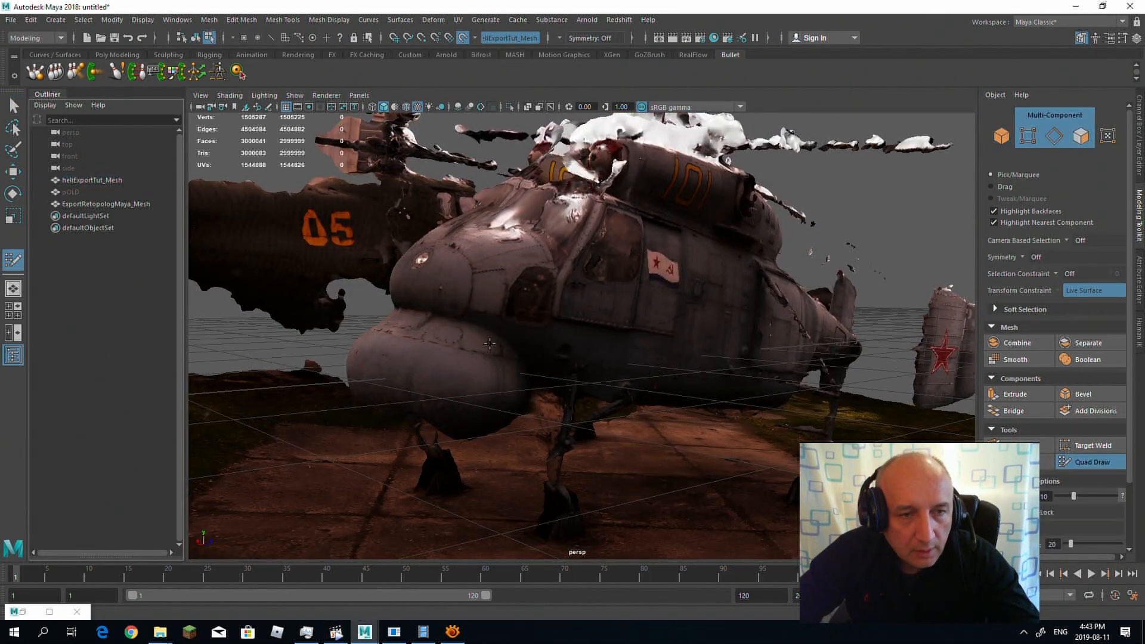
left_click_drag(489, 343, 478, 380, "alt")
right_click_drag(478, 380, 501, 434, "alt")
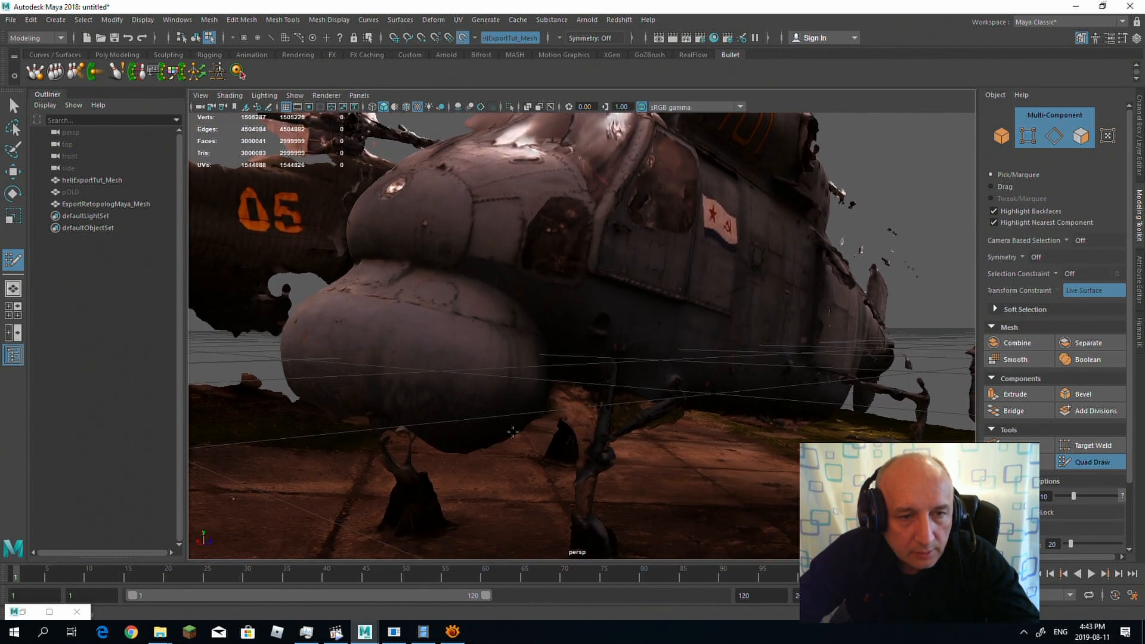
left_click_drag(513, 432, 446, 392, "alt")
middle_click_drag(445, 392, 582, 411, "alt")
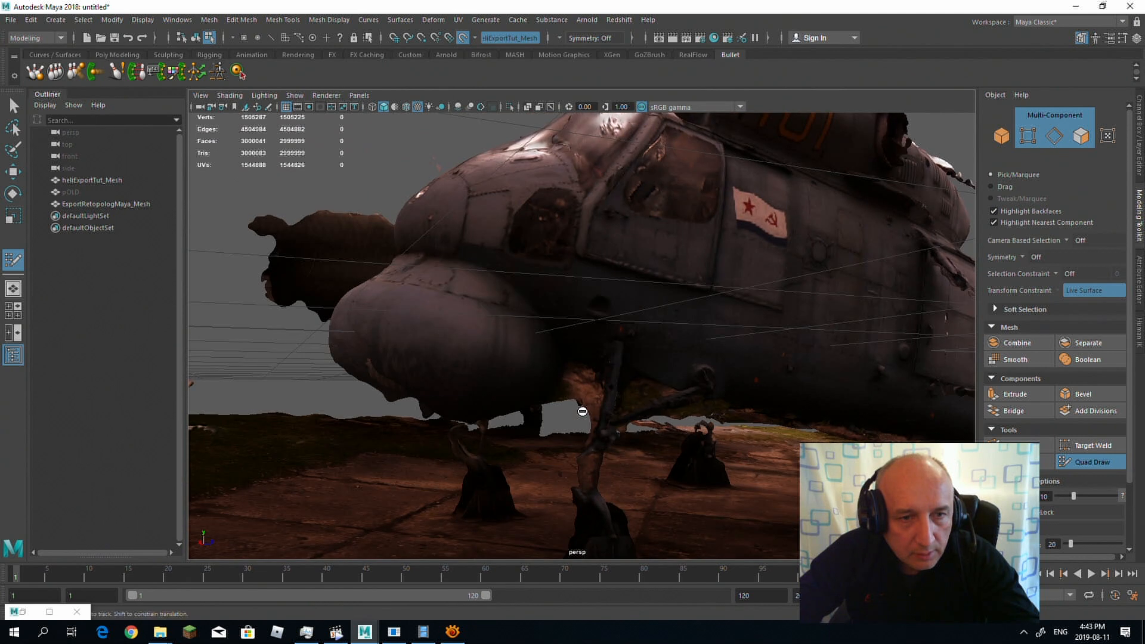
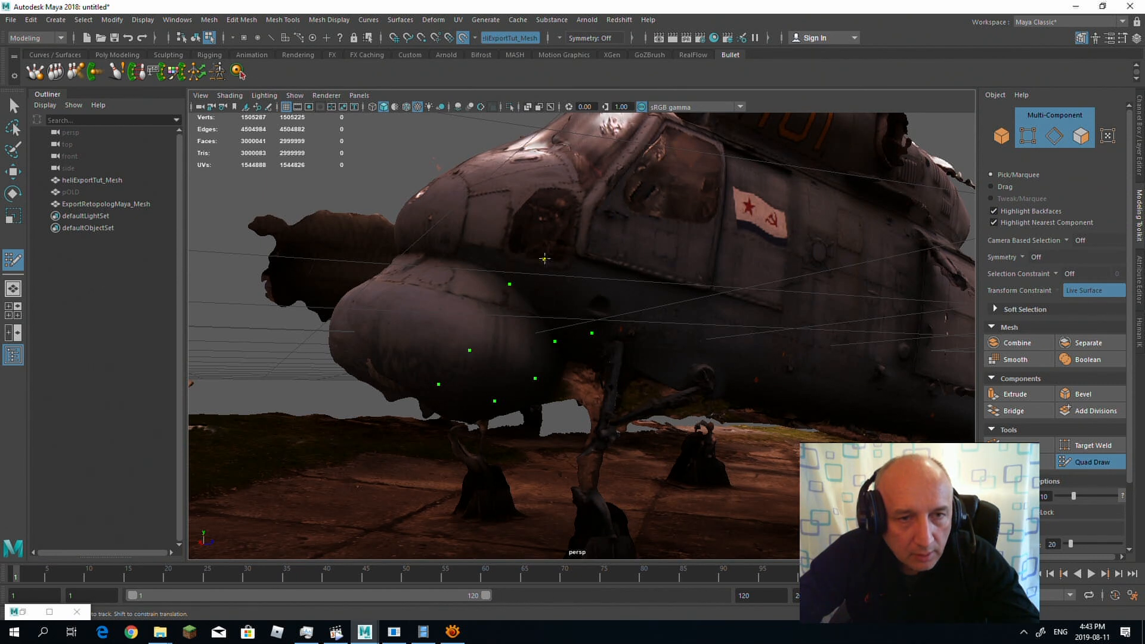
Step: Place Quad Draw points on the scan around the helicopter's nose, across the front and onto both sides
left_click_drag(566, 246, 578, 292, "alt")
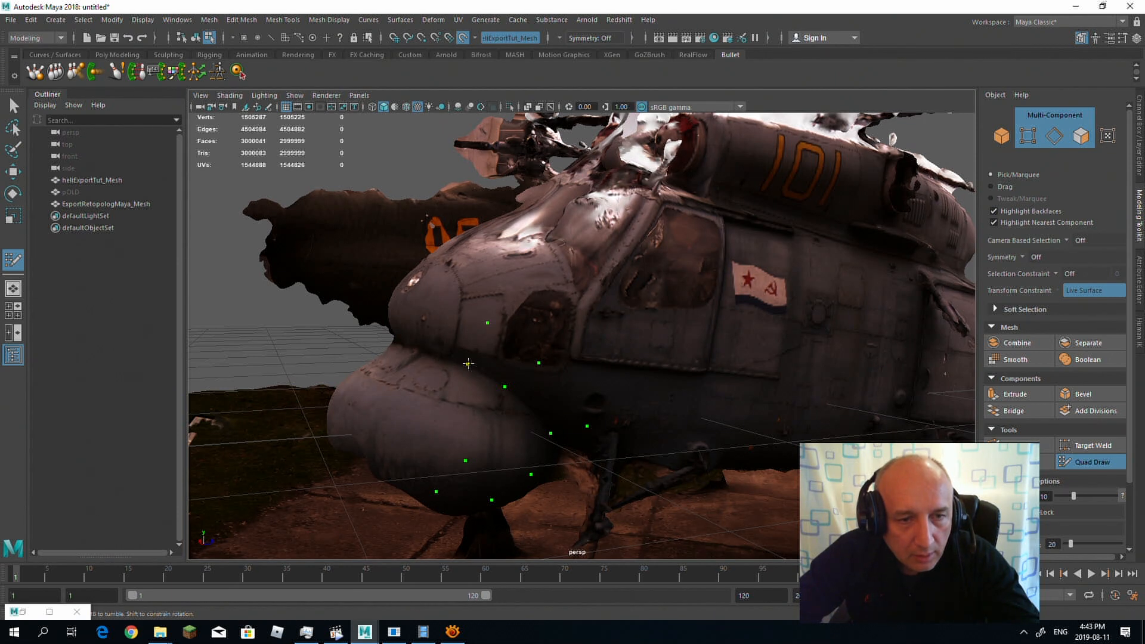
left_click_drag(391, 479, 698, 490, "alt")
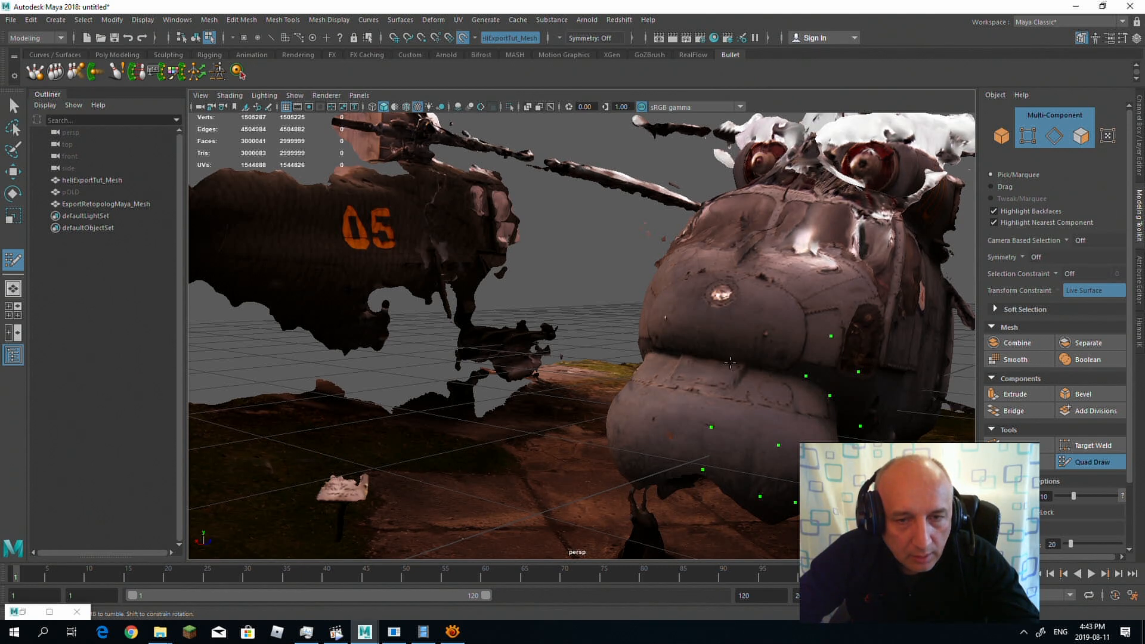
left_click_drag(693, 326, 611, 298, "alt")
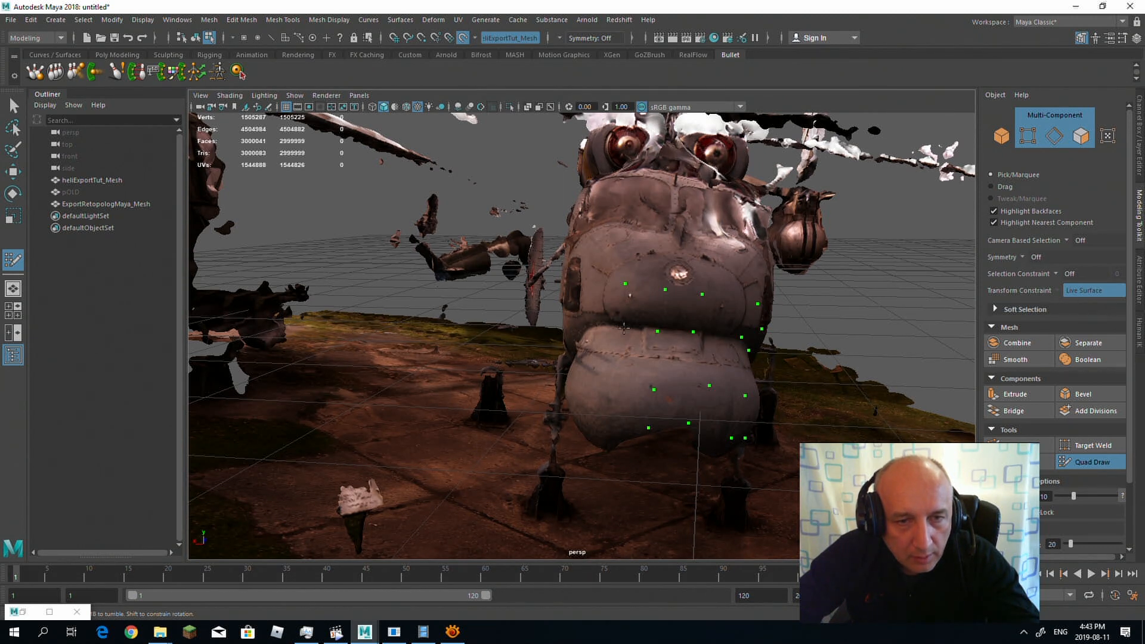
left_click_drag(570, 385, 775, 287, "alt")
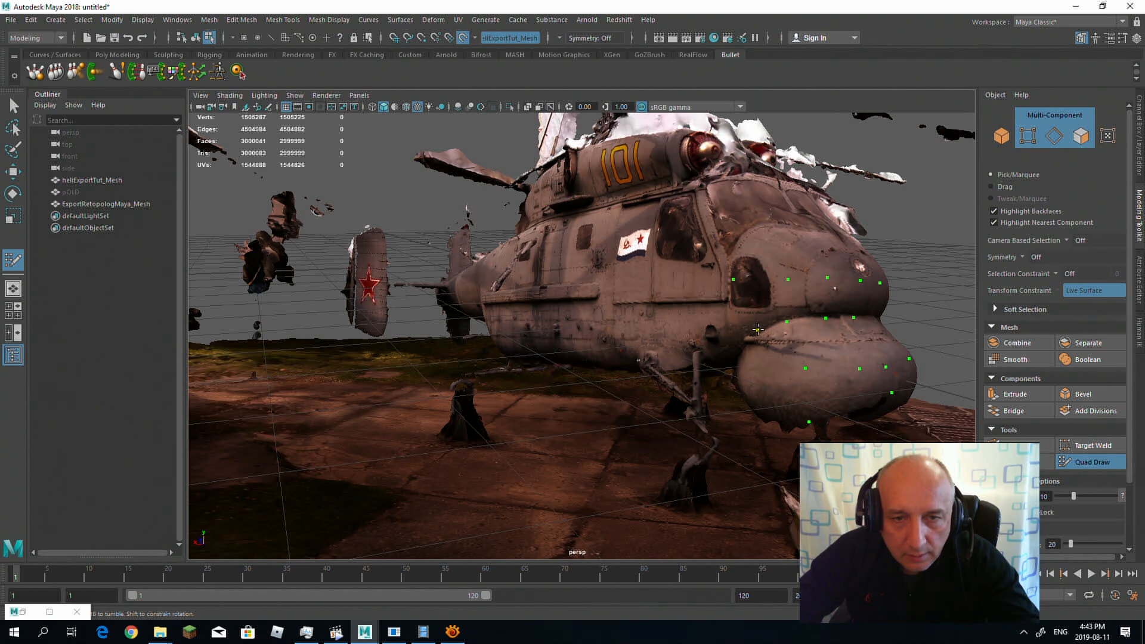
left_click_drag(783, 423, 241, 234, "alt")
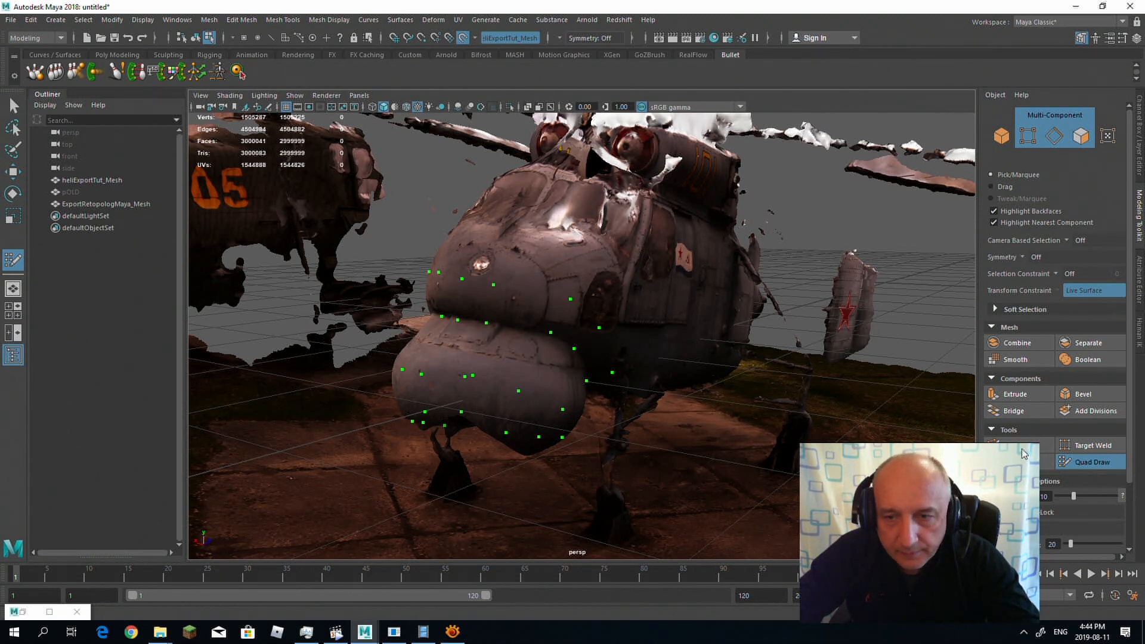
Step: Restart Quad Draw and fill the first quads between the points on the port side of the lower nose
key("q")
left_click(1094, 462)
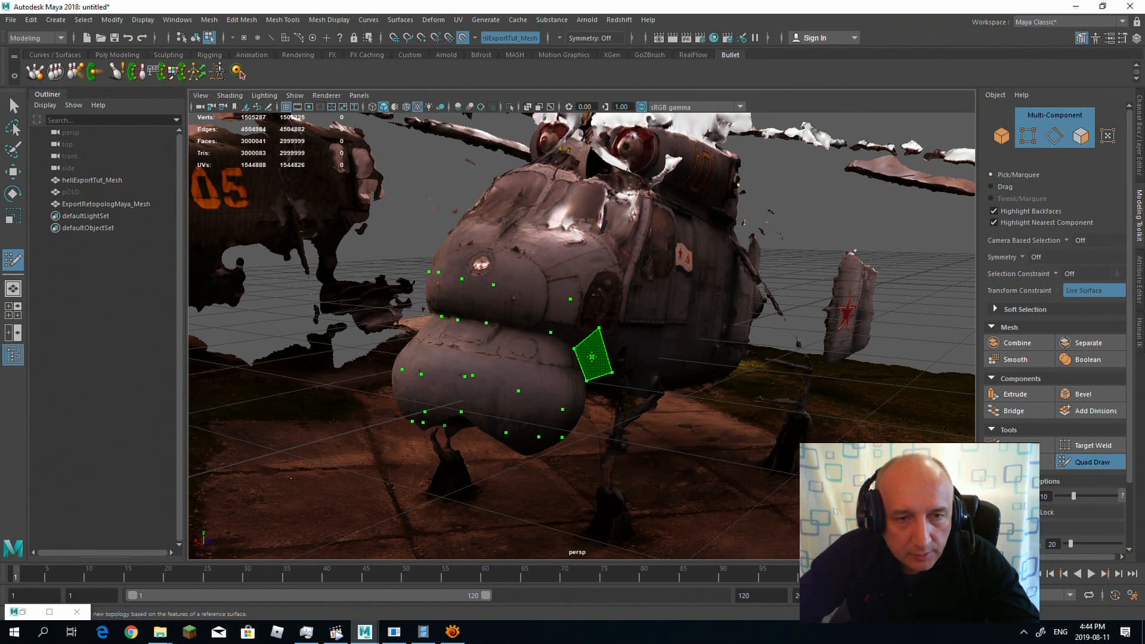
left_click(592, 356, "shift")
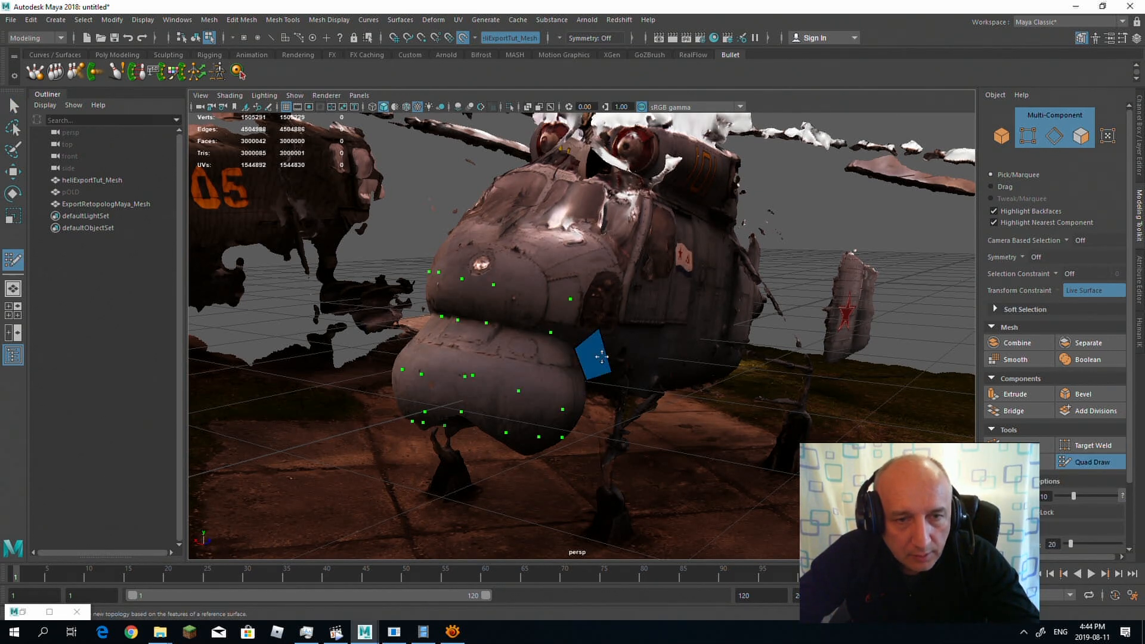
mouse_move(697, 346)
left_mouse_down("alt")
mouse_move(641, 322)
mouse_move(680, 358)
mouse_move(699, 354)
left_mouse_up("alt")
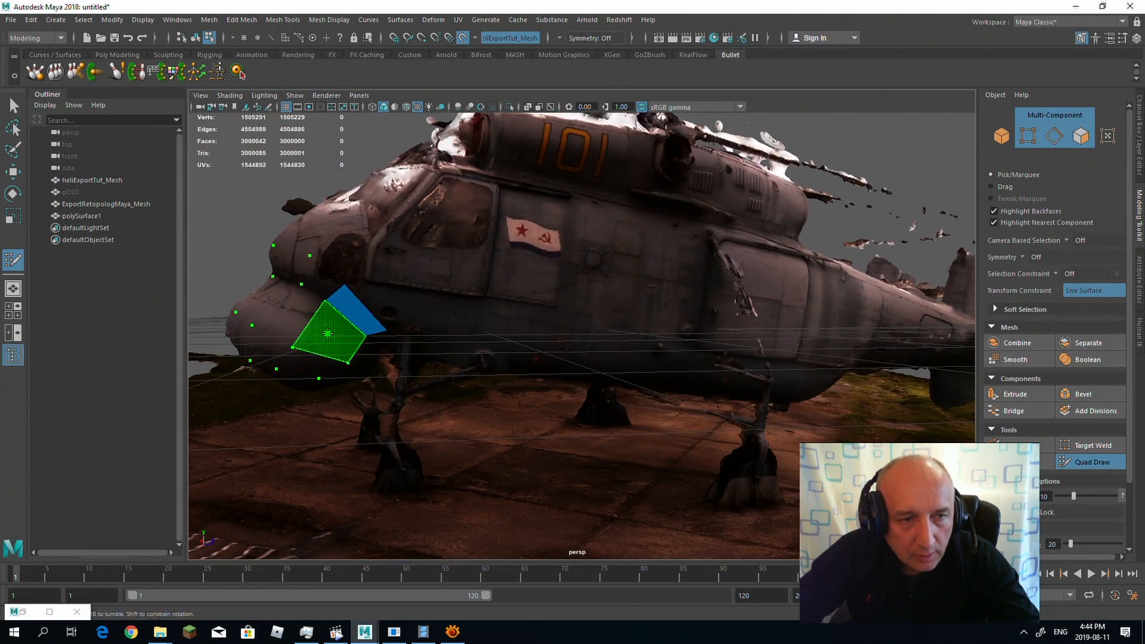
left_click(334, 333, "shift")
left_click(314, 361, "shift")
left_click_drag(343, 322, 367, 313, "alt")
left_click(453, 322, "shift")
left_click(478, 305, "shift")
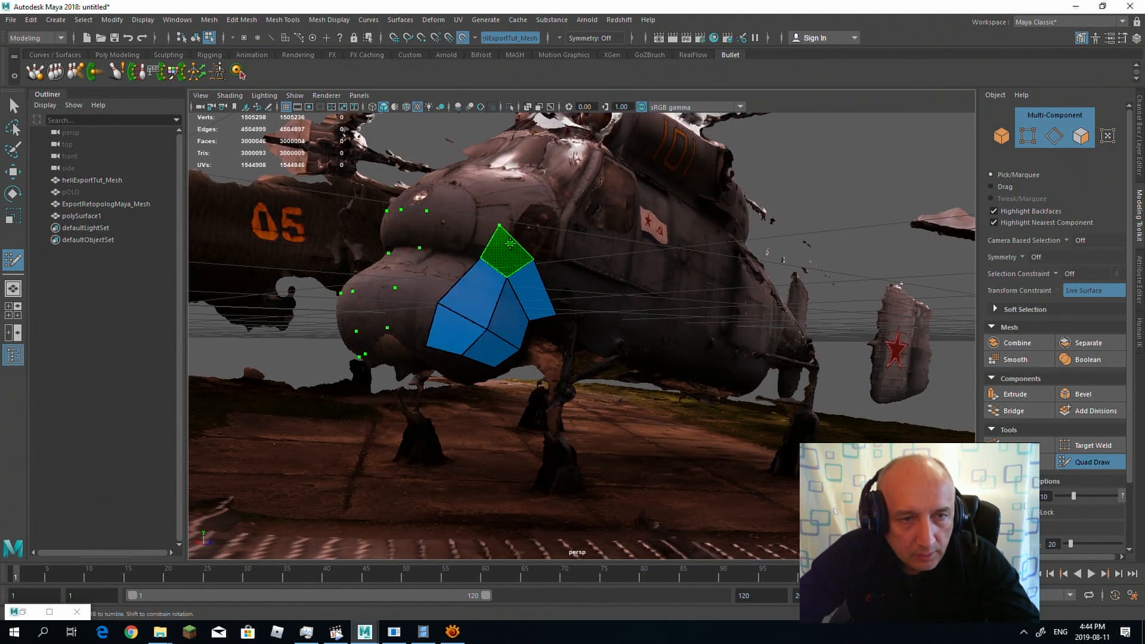
Step: Extend the port-side patch towards the front with quads in the upper, middle and lower rows of the nose
left_click(509, 243, "shift")
left_click(451, 228, "shift")
left_click(435, 270, "shift")
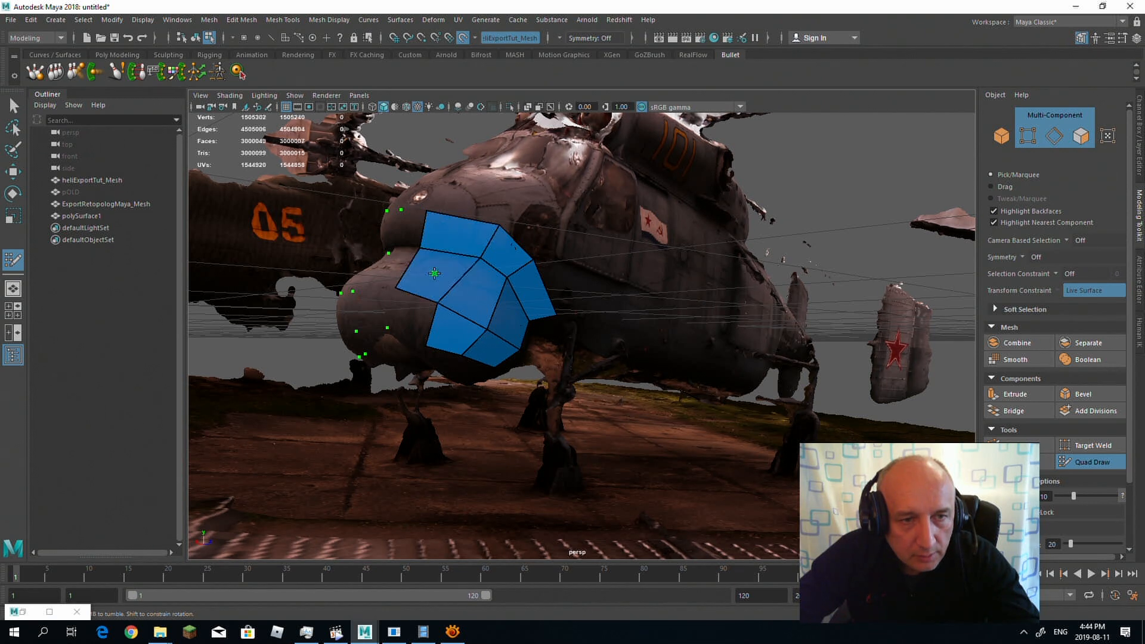
left_click(411, 317, "shift")
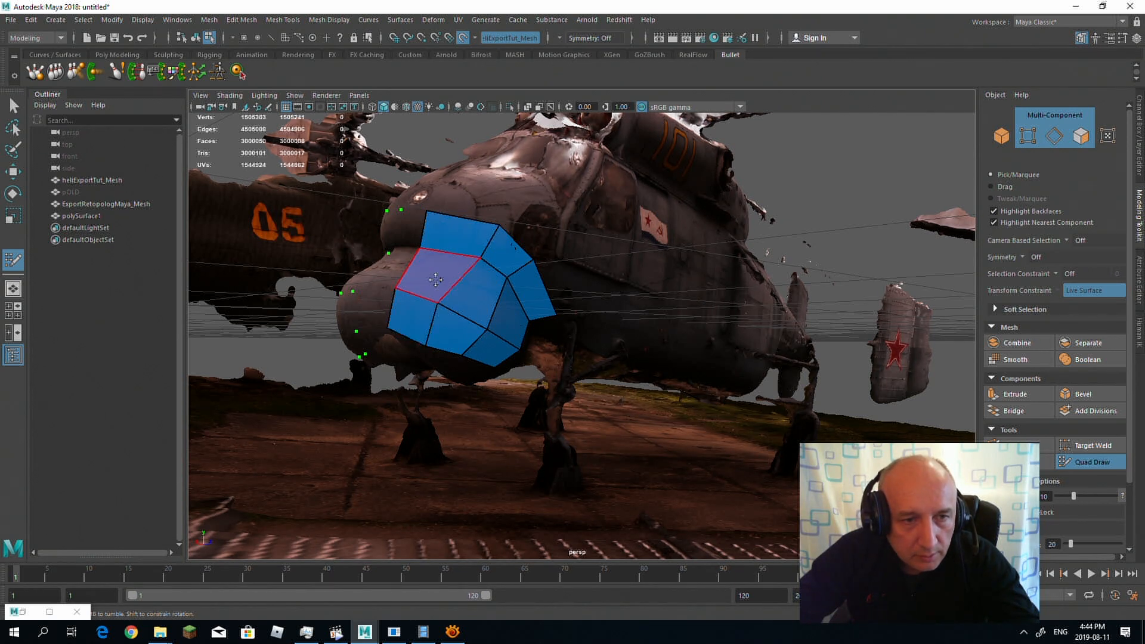
Step: Fill the upper row of quads across the front of the nose and around to its starboard side
left_click_drag(415, 315, 443, 283, "alt")
left_click_drag(551, 295, 628, 280, "alt")
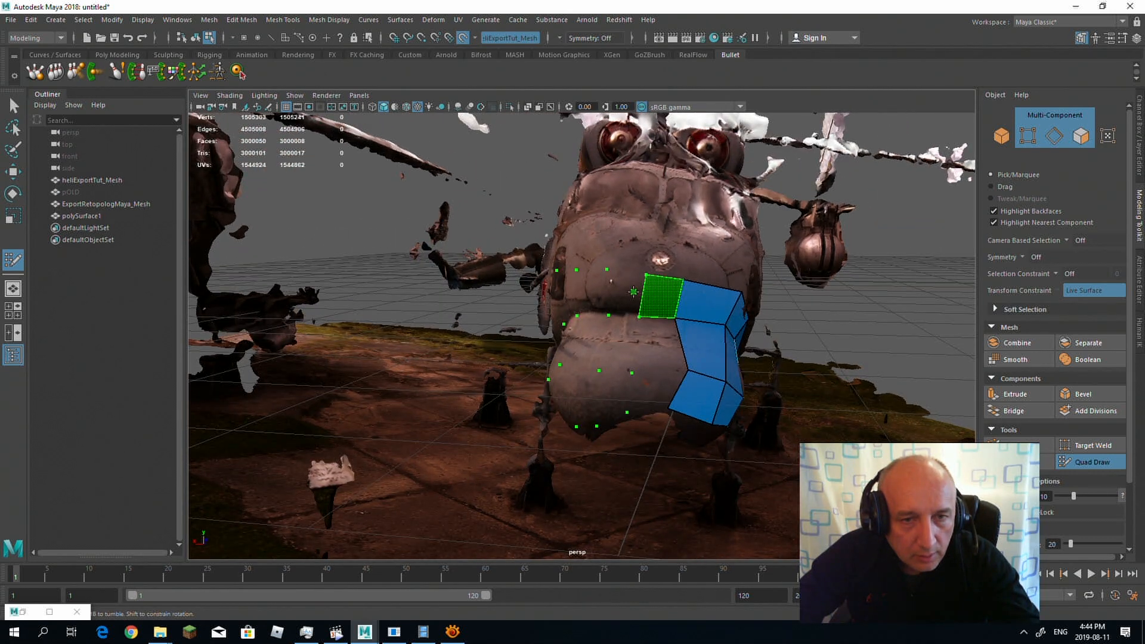
left_click(665, 292, "shift")
left_click(626, 292, "shift")
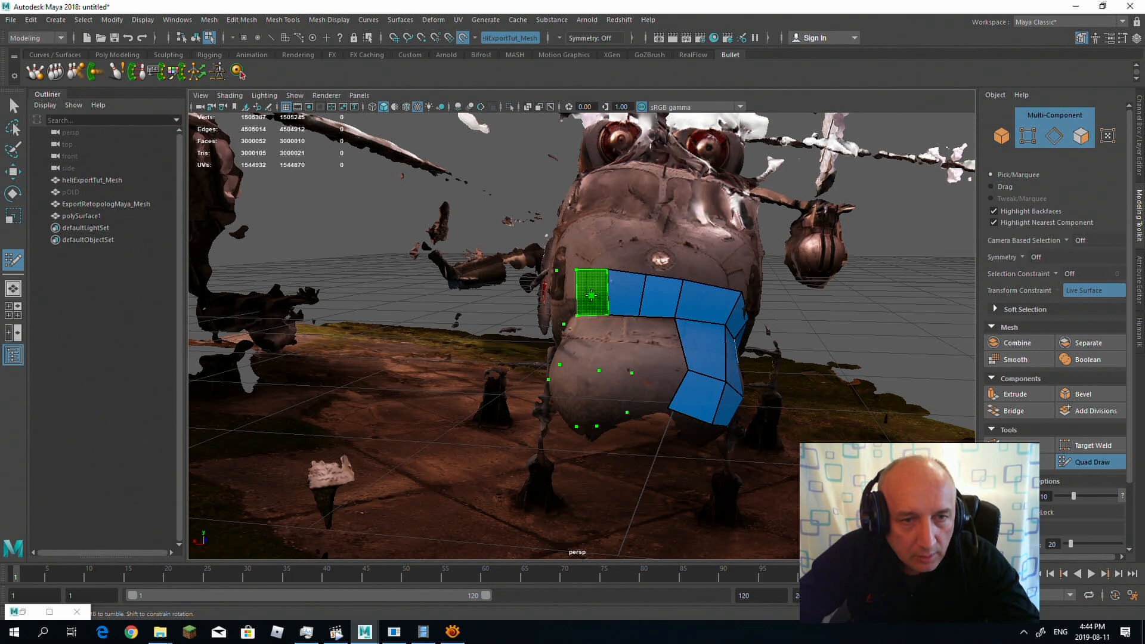
left_click(592, 295, "shift")
mouse_move(591, 295)
left_mouse_down("alt")
mouse_move(550, 275)
mouse_move(604, 278)
left_mouse_up("alt")
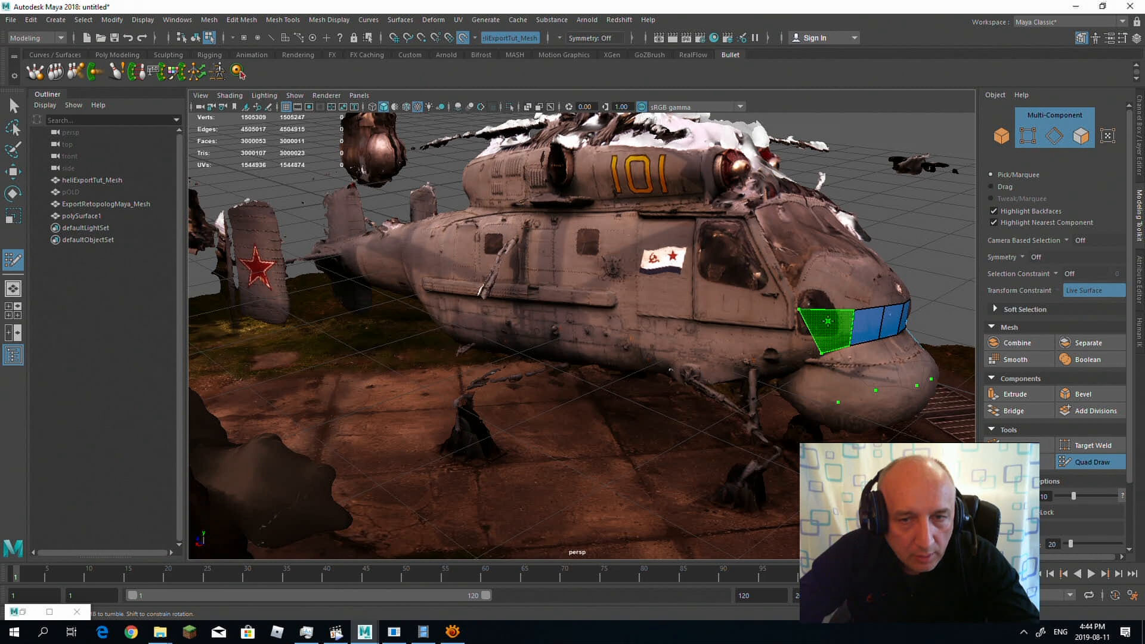
left_click(829, 324, "shift")
Step: Fill the middle row of quads from the starboard side across the front to the port-side patch
left_click(843, 371, "shift")
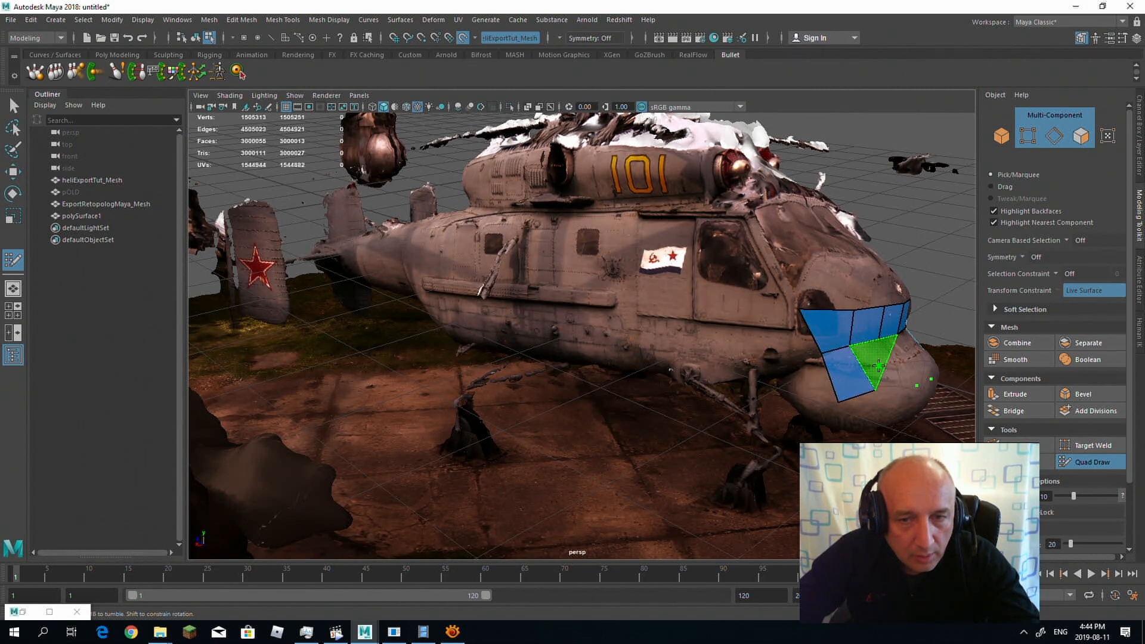
left_click(882, 373, "shift")
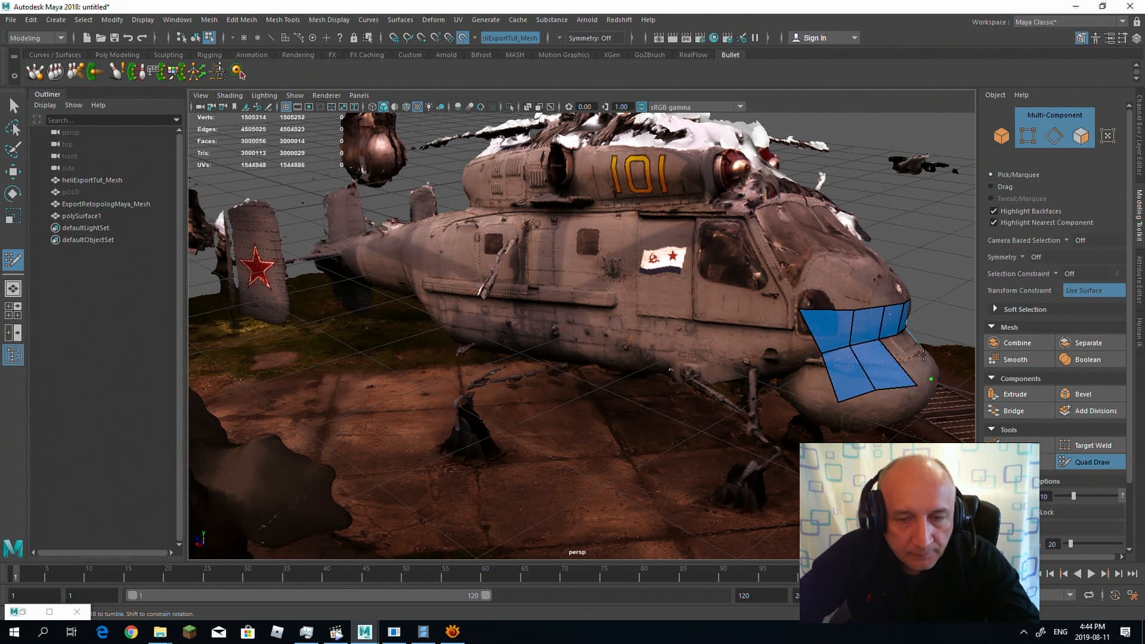
left_click_drag(871, 356, 708, 349, "alt")
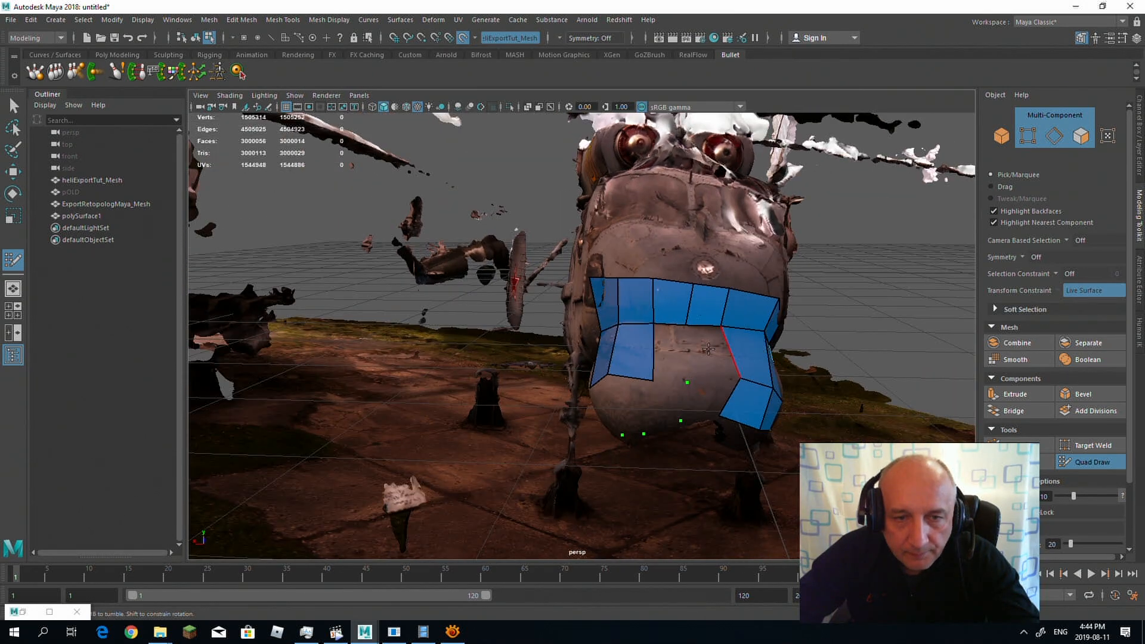
left_click(663, 349, "shift")
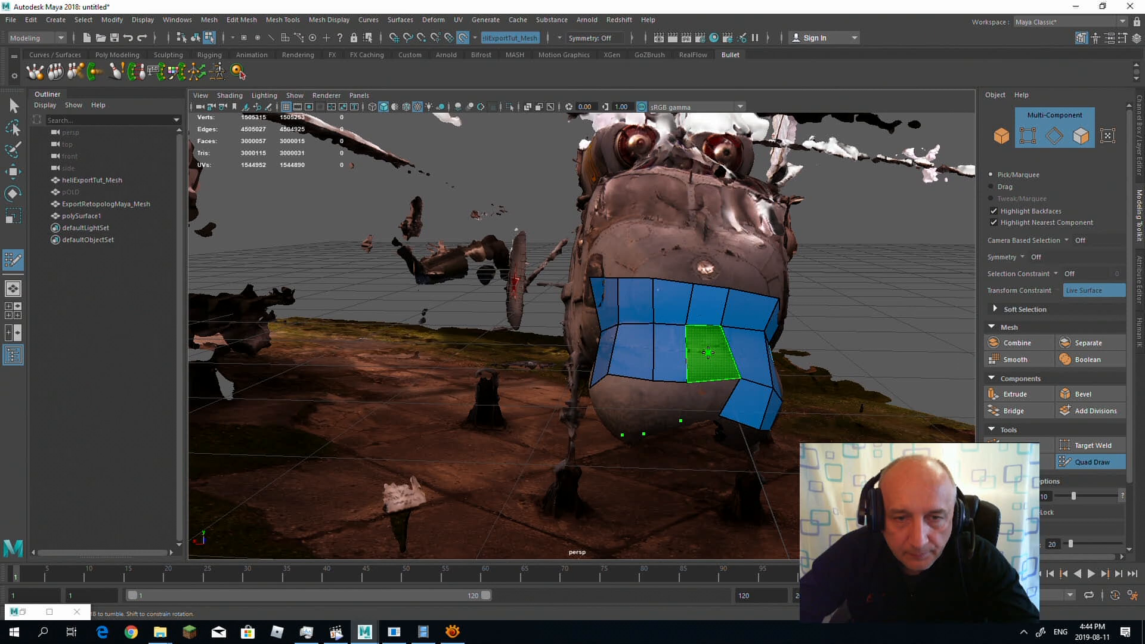
left_click(714, 351, "shift")
Step: Fill the lower row of quads across the nose from port to starboard and leave Quad Draw
left_click_drag(821, 368, 822, 374, "alt")
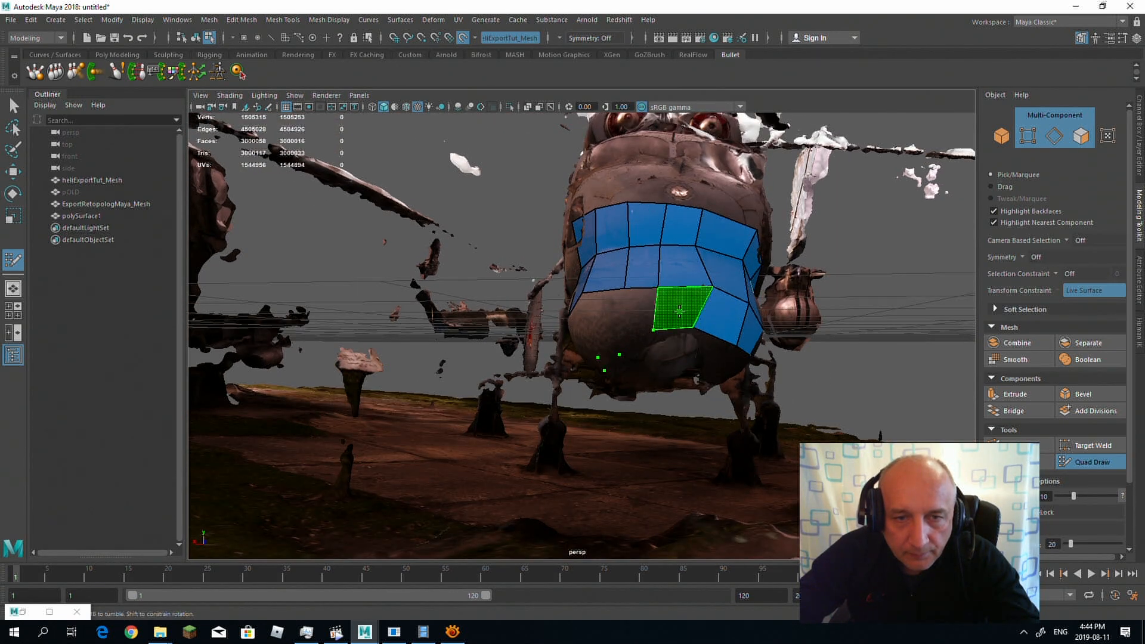
left_click(684, 308, "shift")
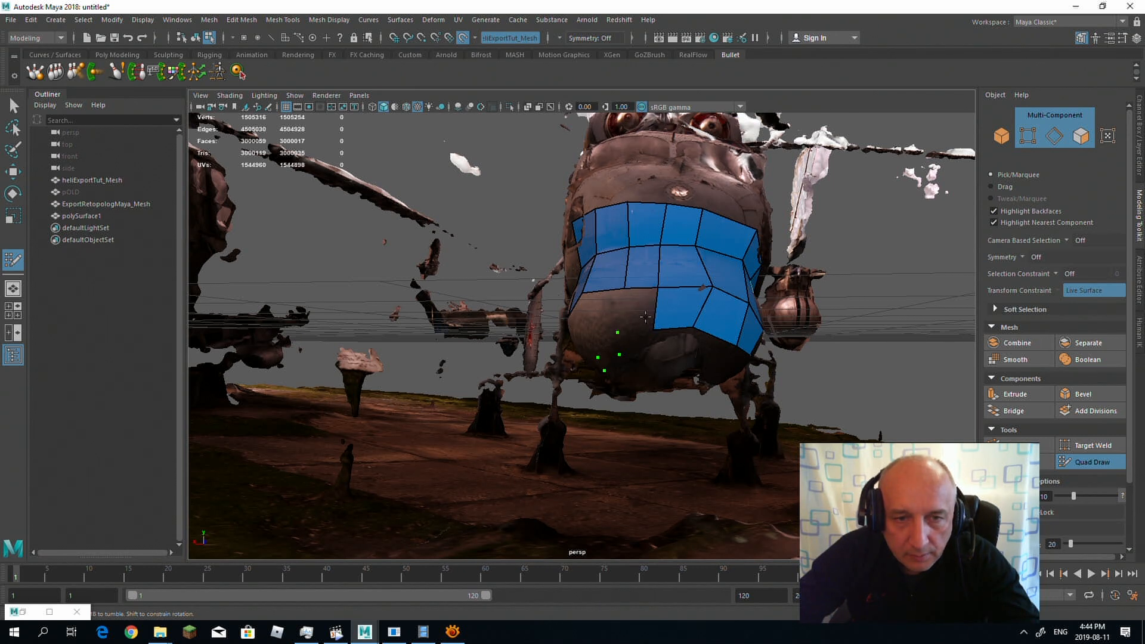
left_click(635, 312, "shift")
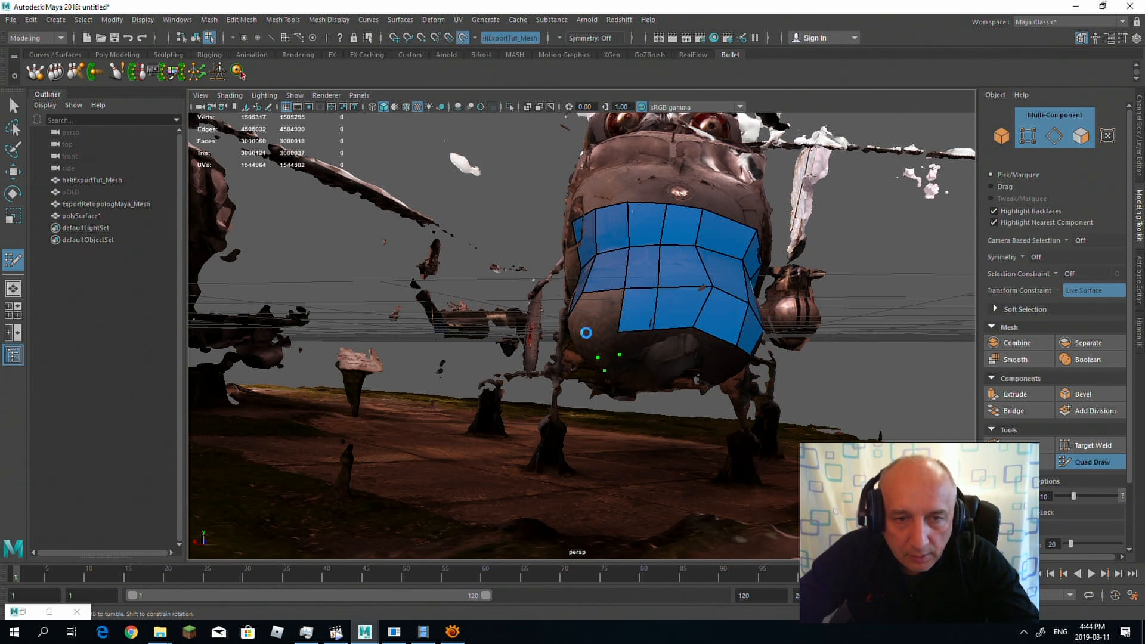
left_click_drag(588, 334, 638, 306, "alt")
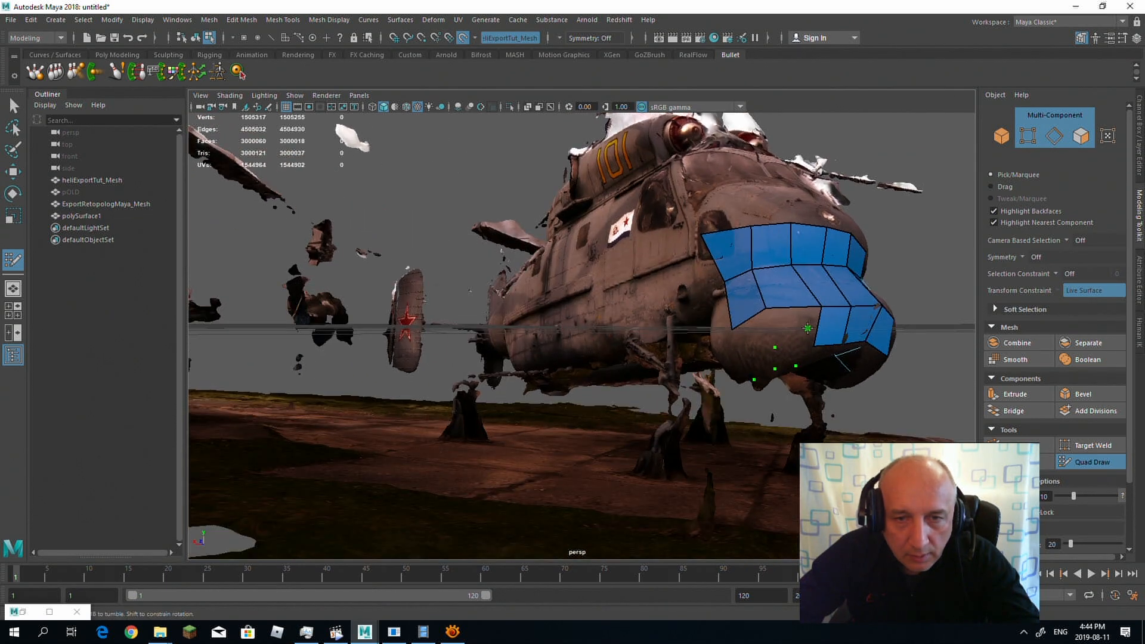
left_click(802, 328, "shift")
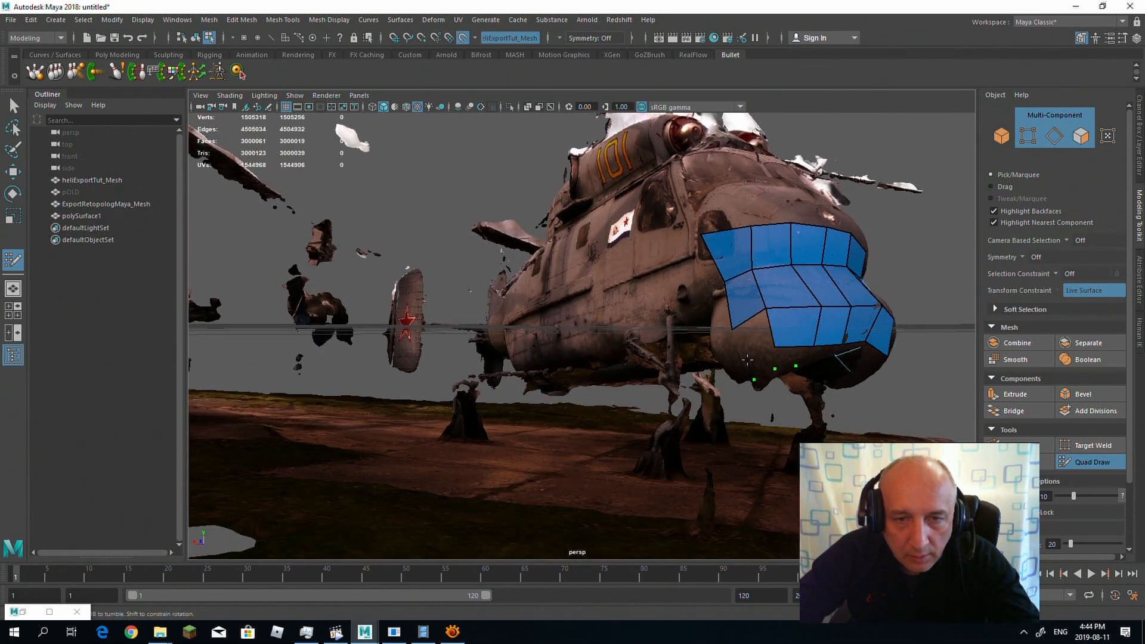
left_click(753, 331, "shift")
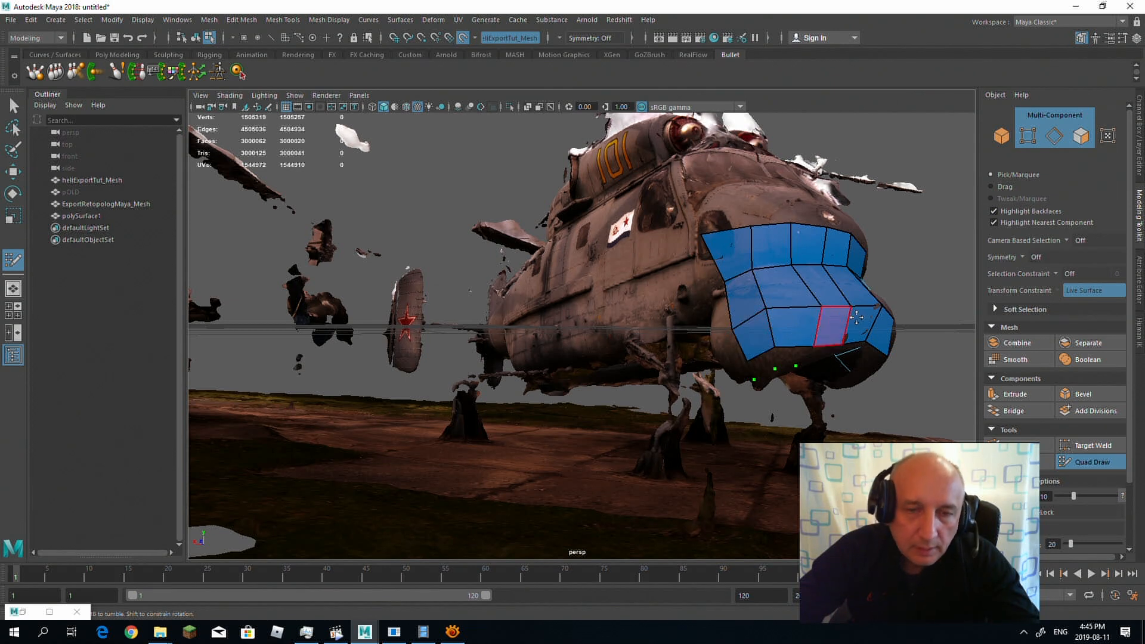
left_click_drag(753, 326, 779, 331, "alt")
key("q")
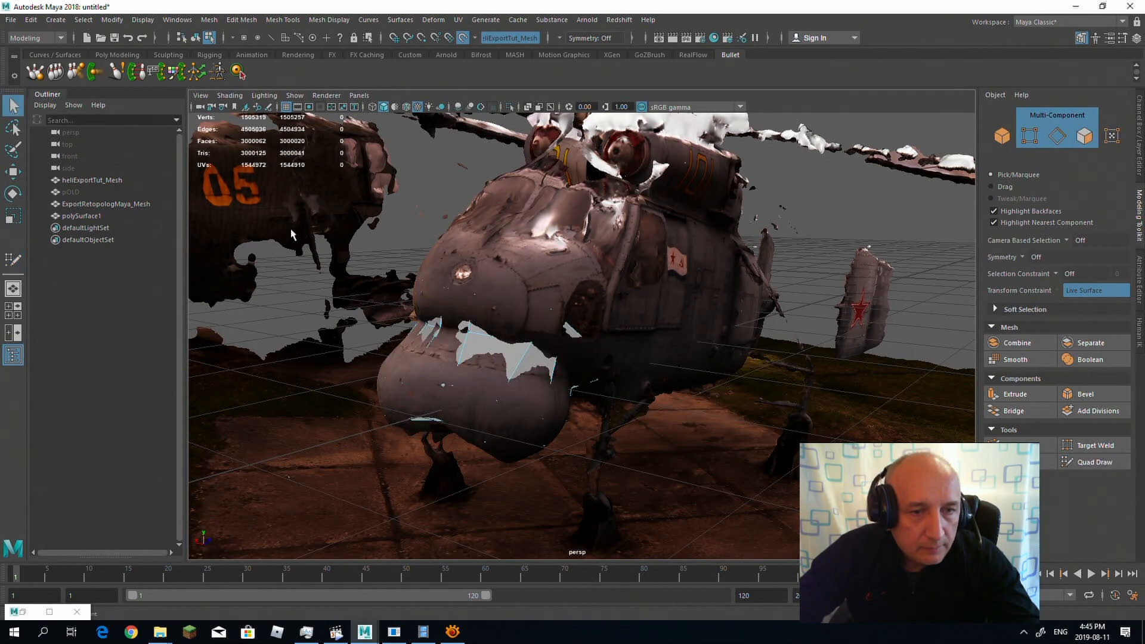
Step: Select the new retopology mesh polySurface1 and rename it Nose
left_click(79, 218)
left_click_drag(203, 235, 353, 246, "alt")
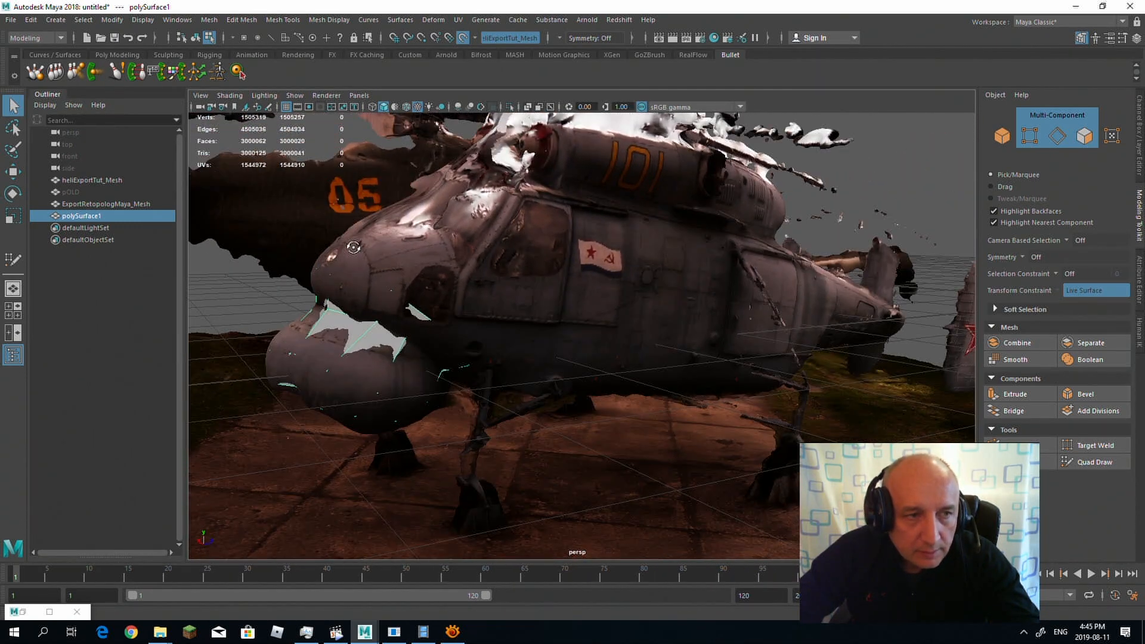
double_click(109, 218)
left_click_drag(108, 217, 83, 218)
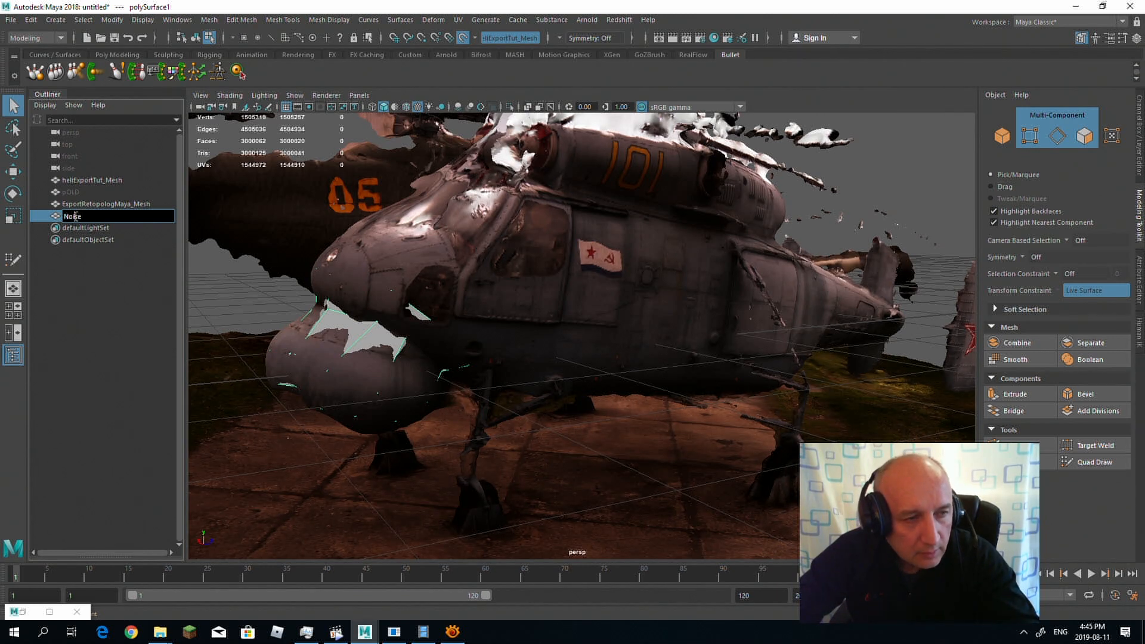
key("Return")
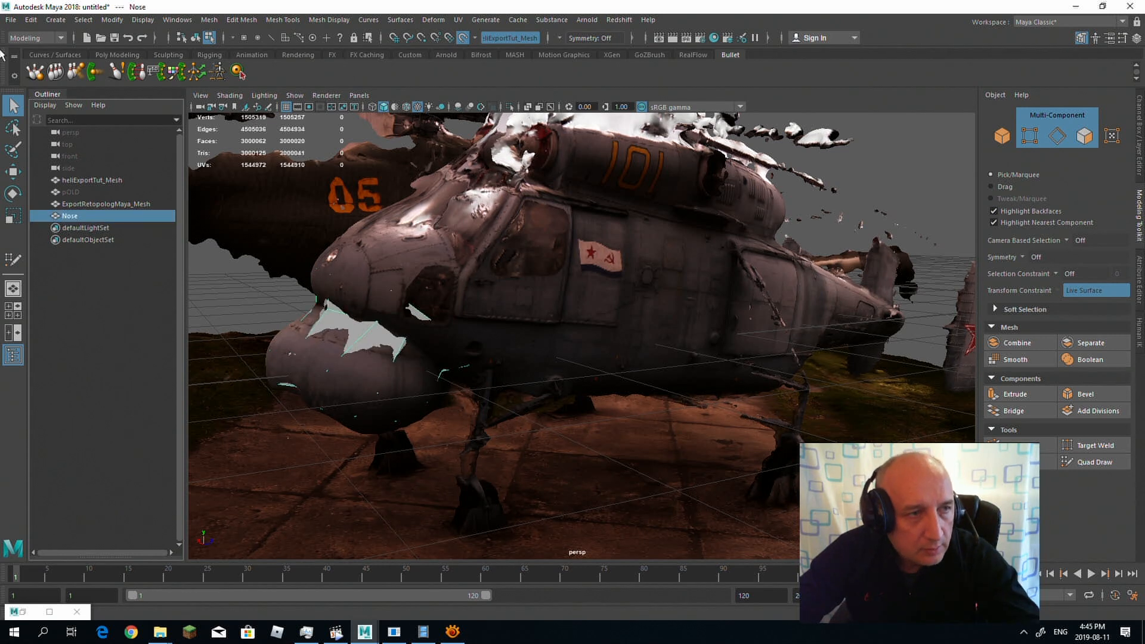
Step: Export the selected Nose mesh as an OBJ file named NOSE into the Vertol_1 folder
left_click(12, 20)
left_click(94, 178)
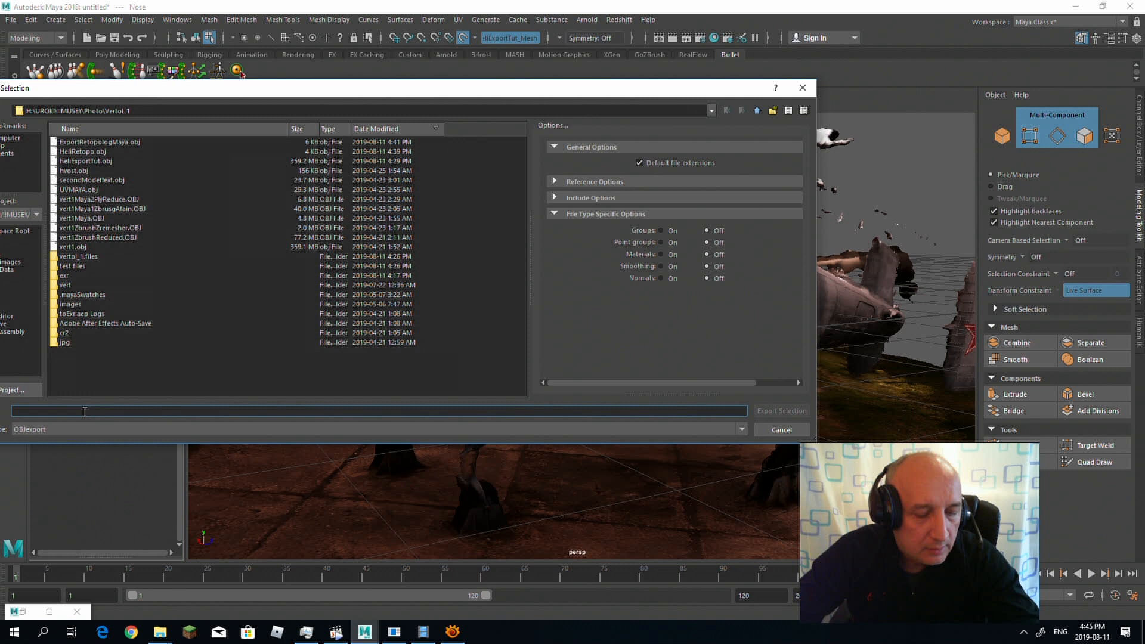
type("NO")
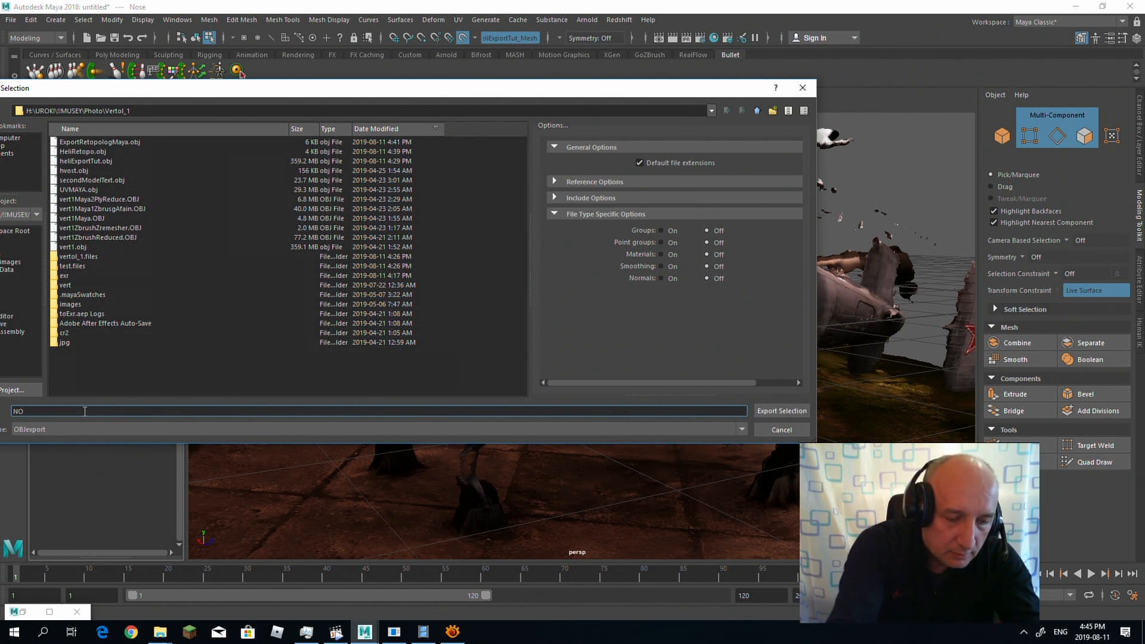
type("SE")
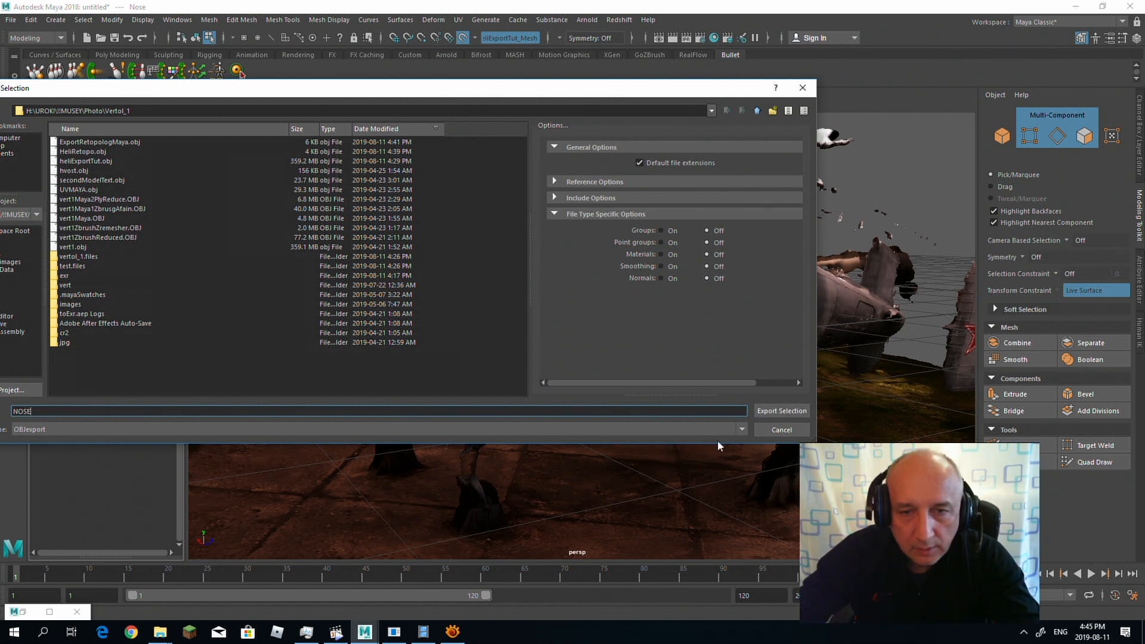
left_click(768, 412)
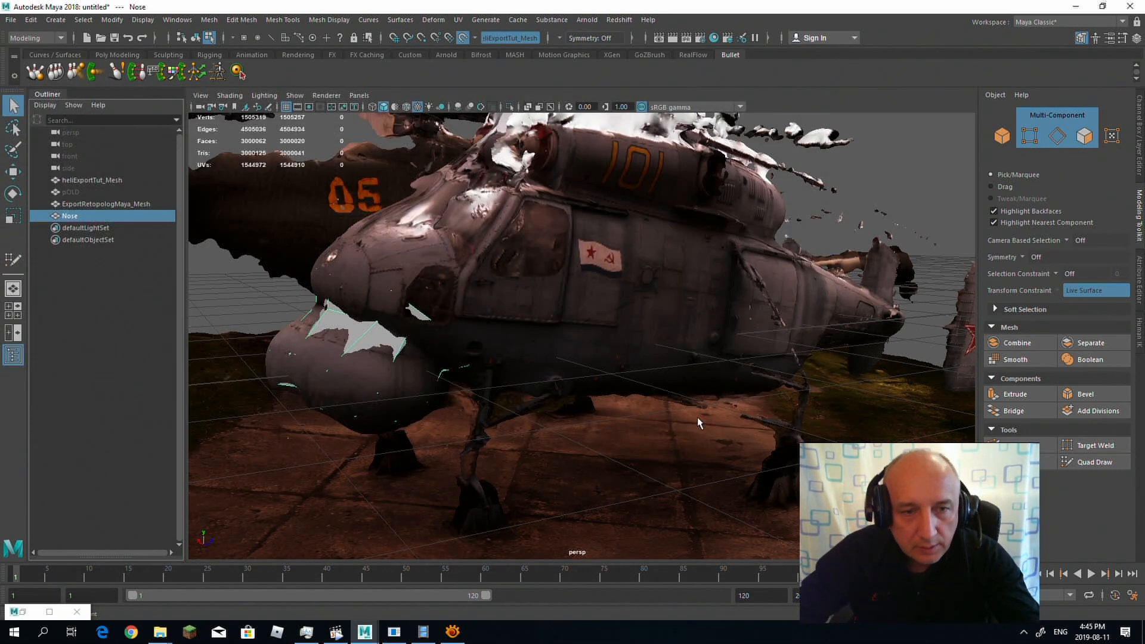
left_click(422, 631)
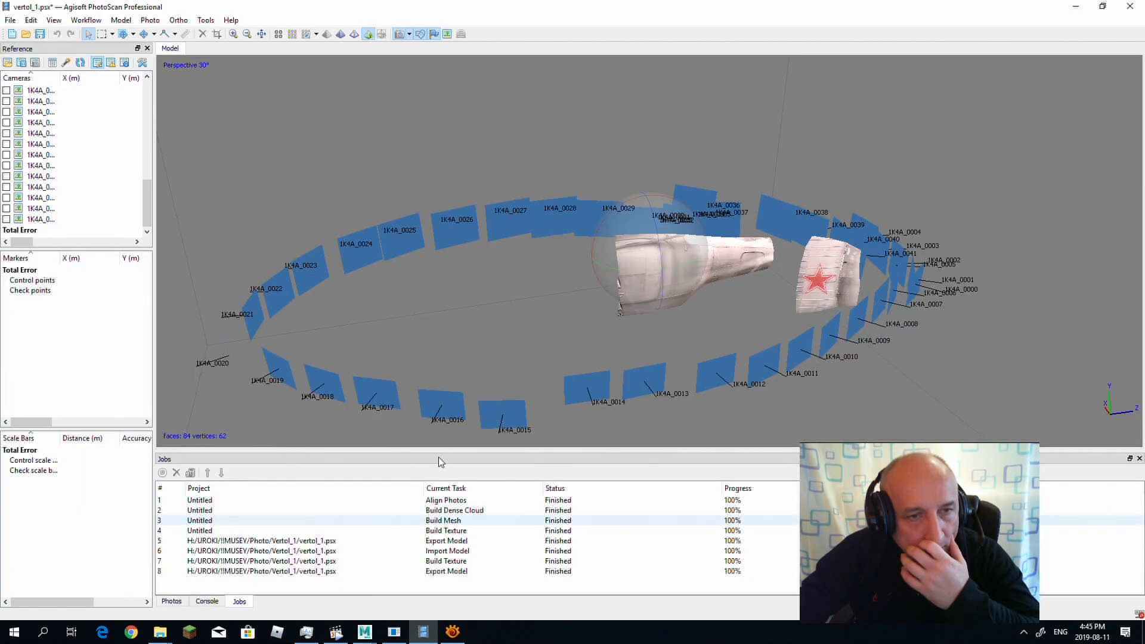
left_click(12, 24)
mouse_move(102, 119)
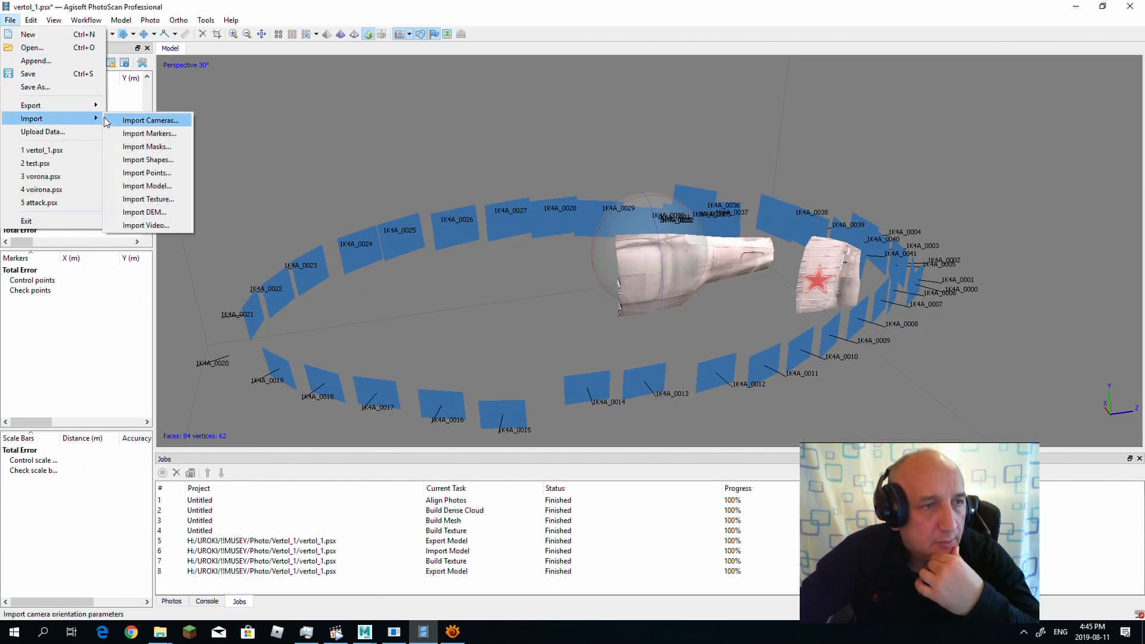
left_click(129, 185)
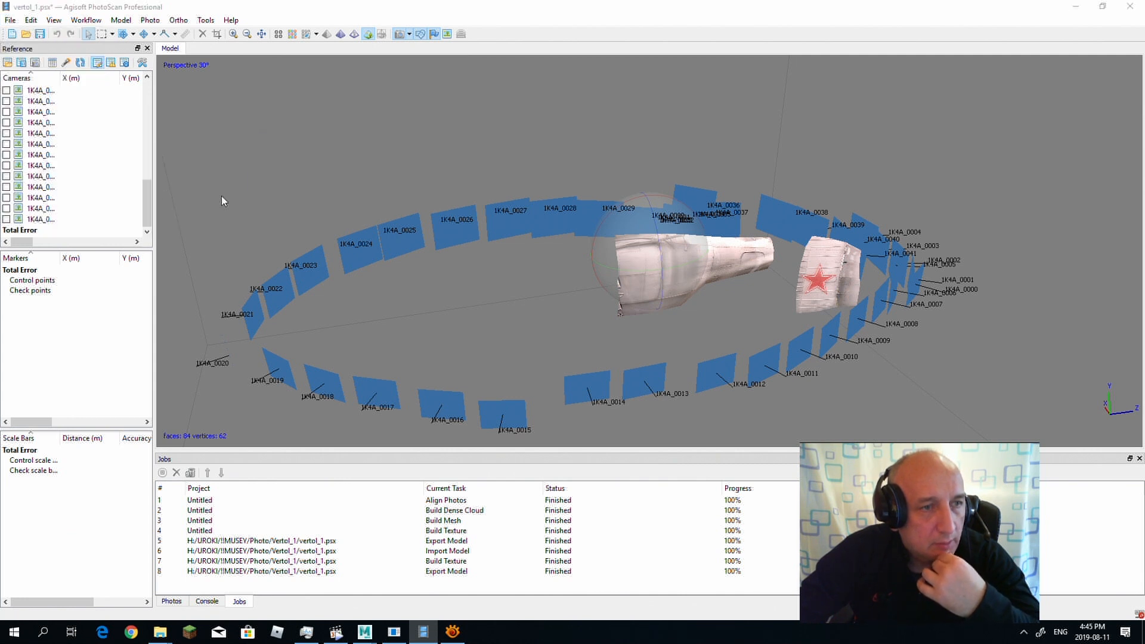
left_click(424, 389)
left_click(775, 433)
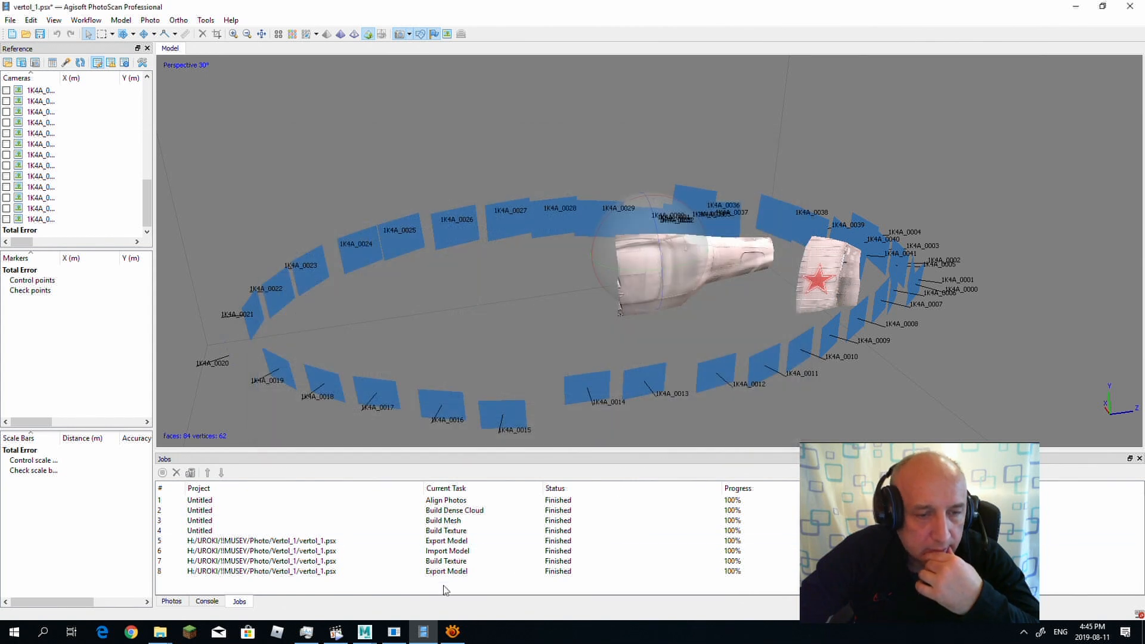
mouse_move(365, 631)
left_click(421, 579)
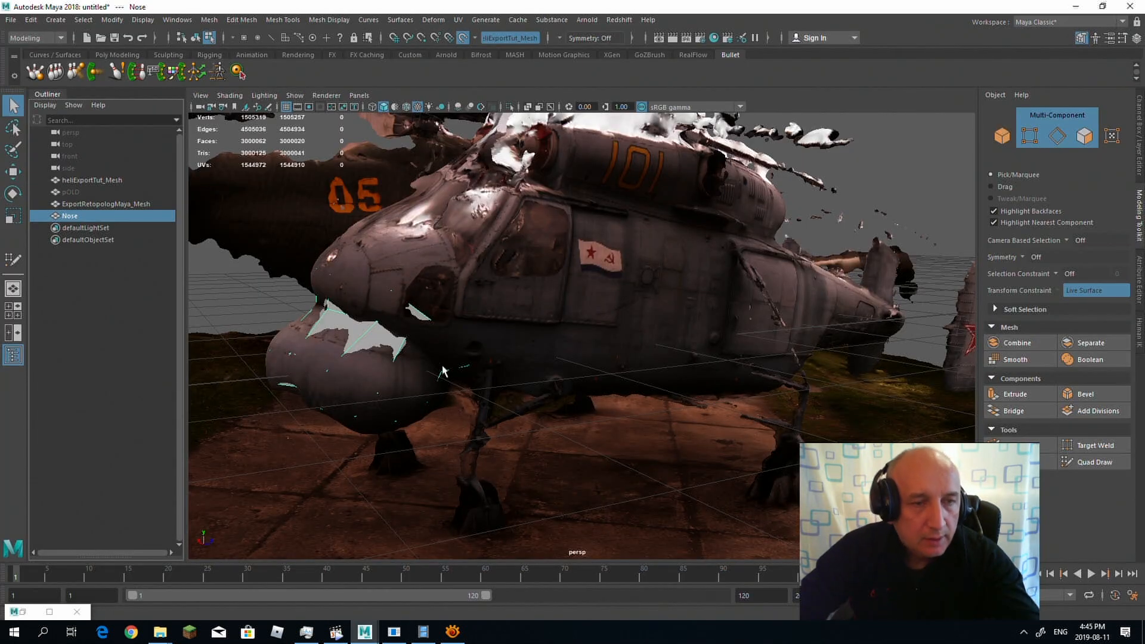
Step: Apply a spherical UV projection to the Nose mesh
left_click_drag(369, 304, 454, 292, "alt")
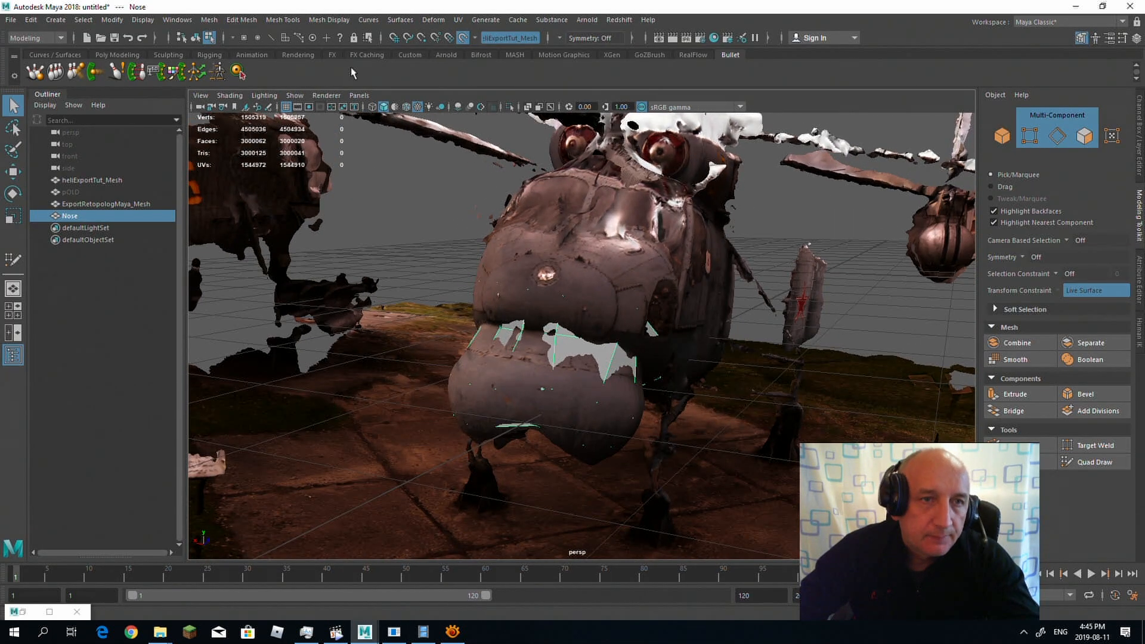
left_click(458, 18)
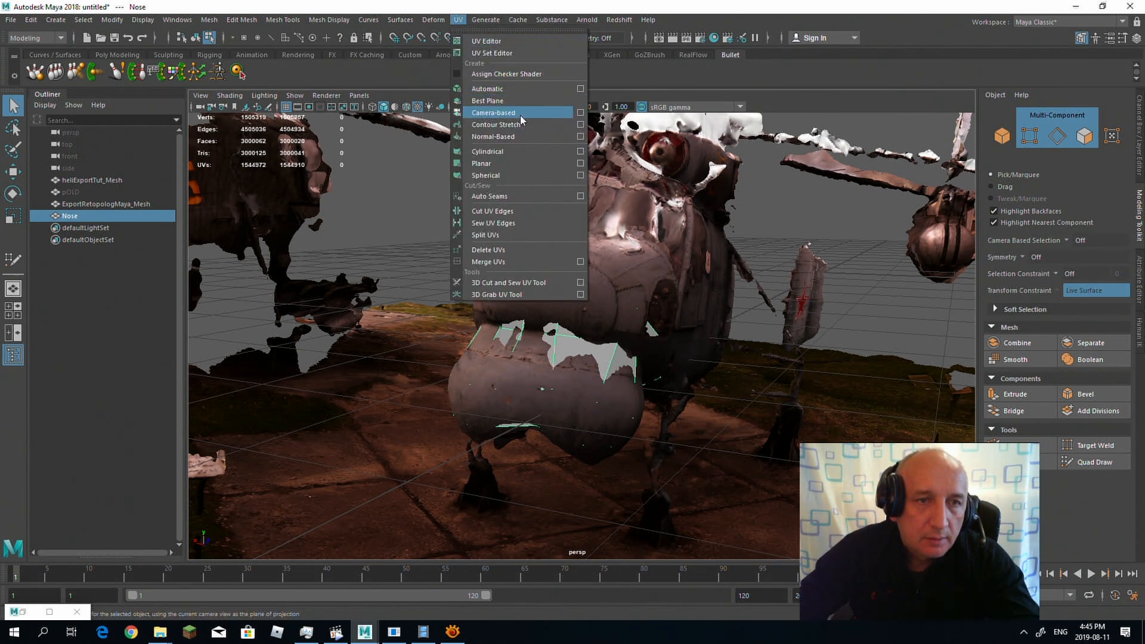
left_click(513, 175)
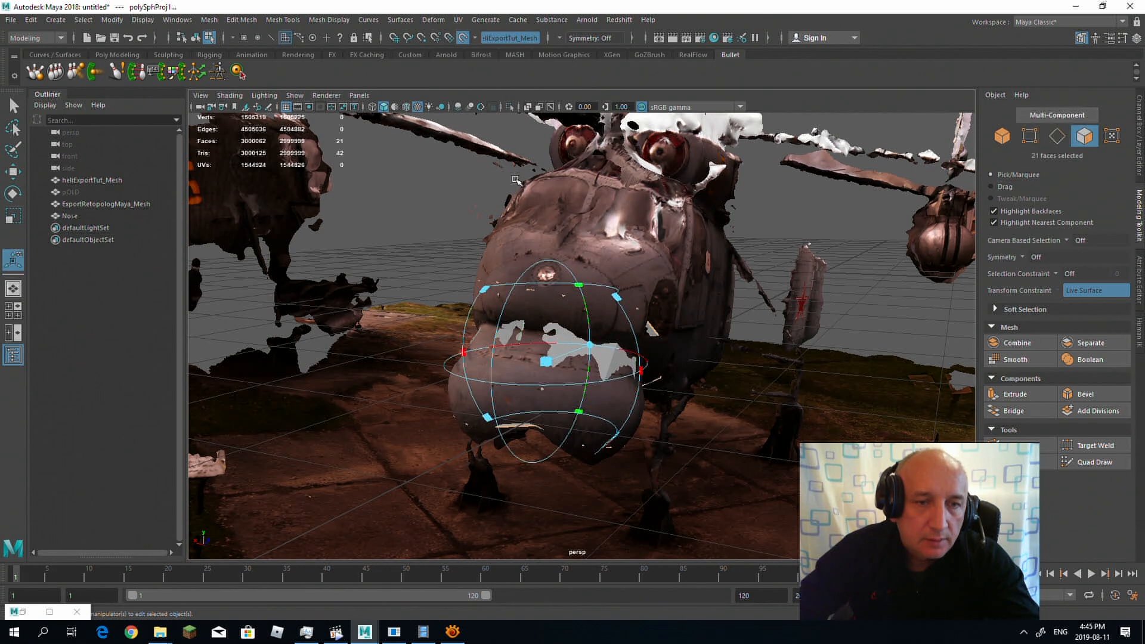
left_click_drag(682, 270, 608, 266, "alt")
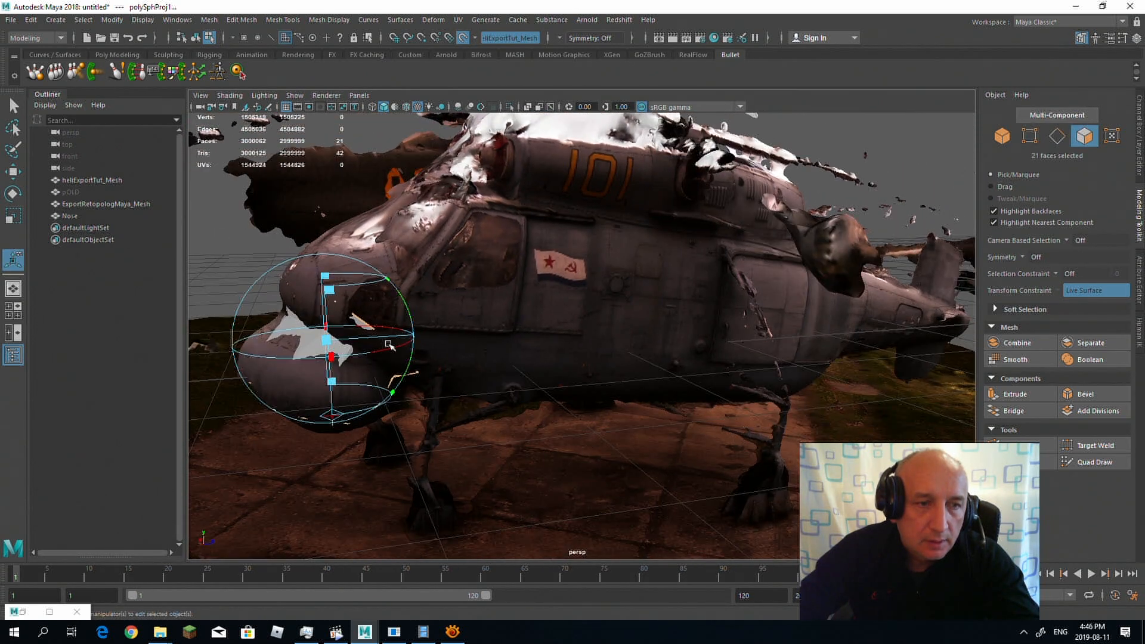
Step: Open the UV Editor and inspect the Nose mesh's projected UV shells within the UV space
left_click(458, 19)
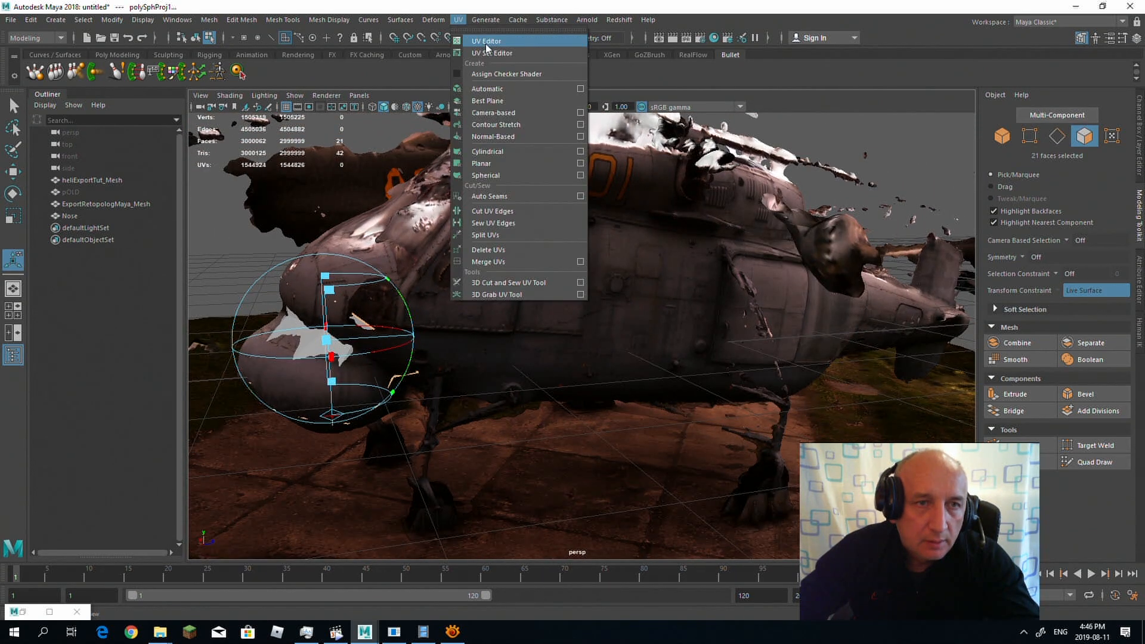
left_click(480, 36)
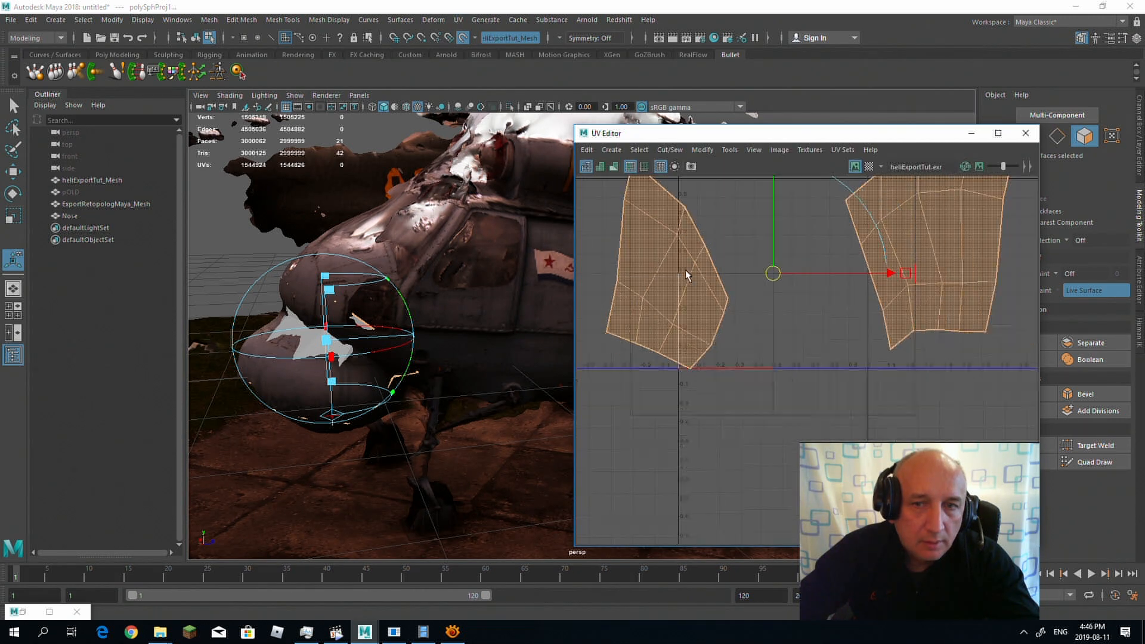
mouse_move(729, 276)
left_mouse_down()
mouse_move(719, 283)
mouse_move(735, 282)
left_mouse_up()
left_click_drag(804, 218, 729, 281)
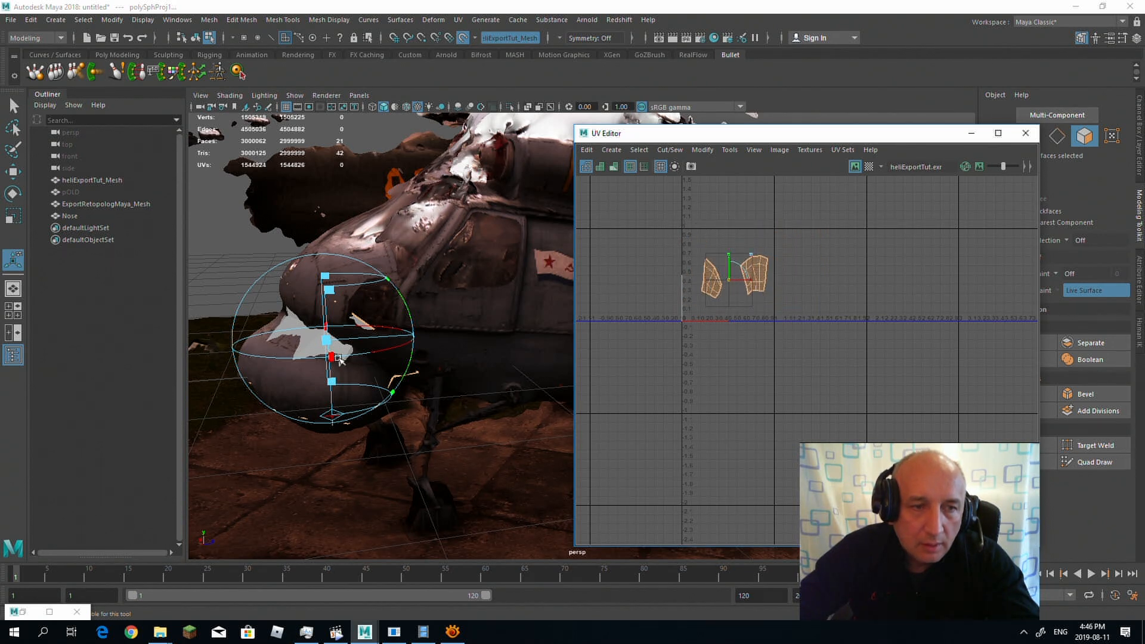
Step: Slightly adjust the spherical projection's sweep around the nose and leave the projection manipulator for the Move tool
mouse_move(340, 359)
left_mouse_down()
mouse_move(262, 353)
mouse_move(382, 351)
mouse_move(309, 355)
mouse_move(331, 358)
left_mouse_up()
left_click_drag(332, 357, 464, 331, "alt")
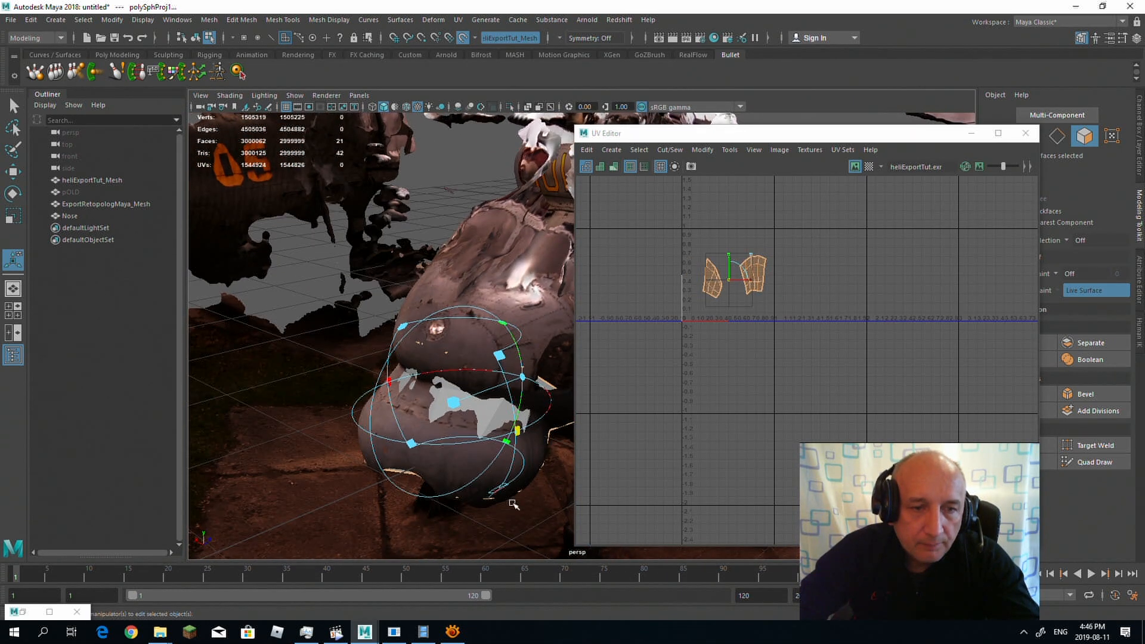
left_click(494, 491)
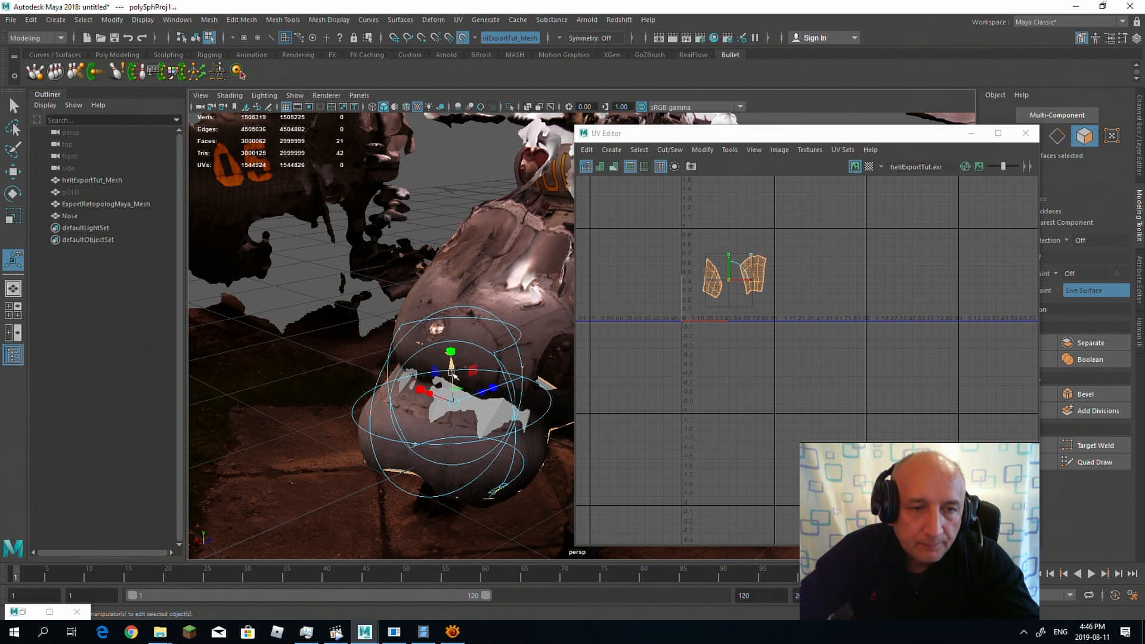
key("w")
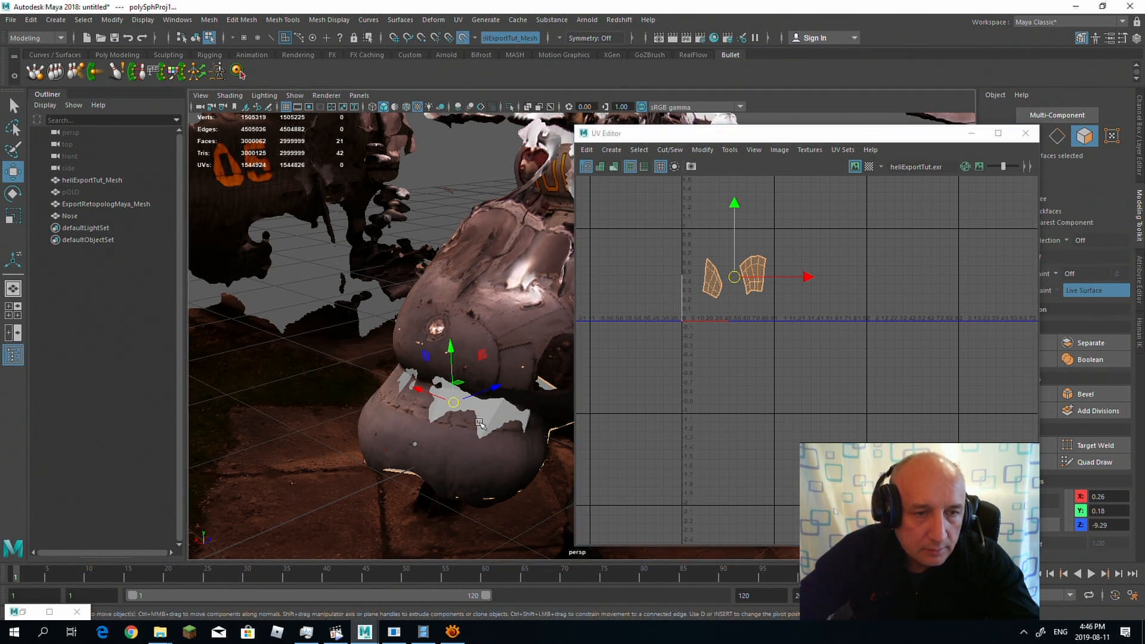
left_click_drag(448, 410, 394, 399, "alt")
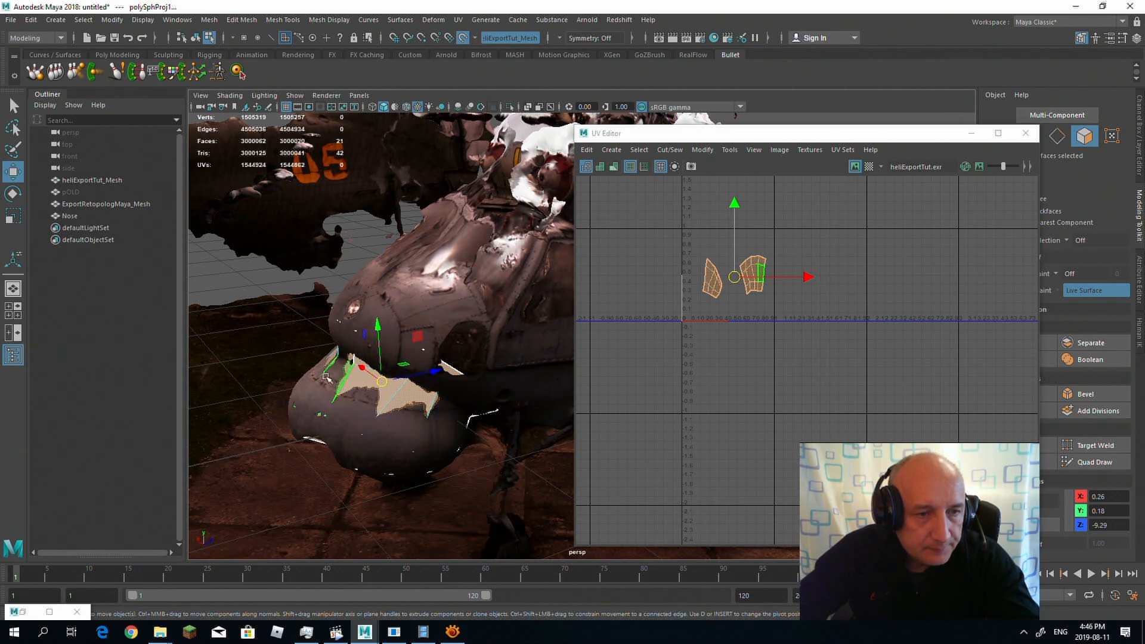
Step: Select the Nose mesh and export it again with its new UVs, overwriting NOSE.obj in the Vertol_1 folder
left_click(70, 216)
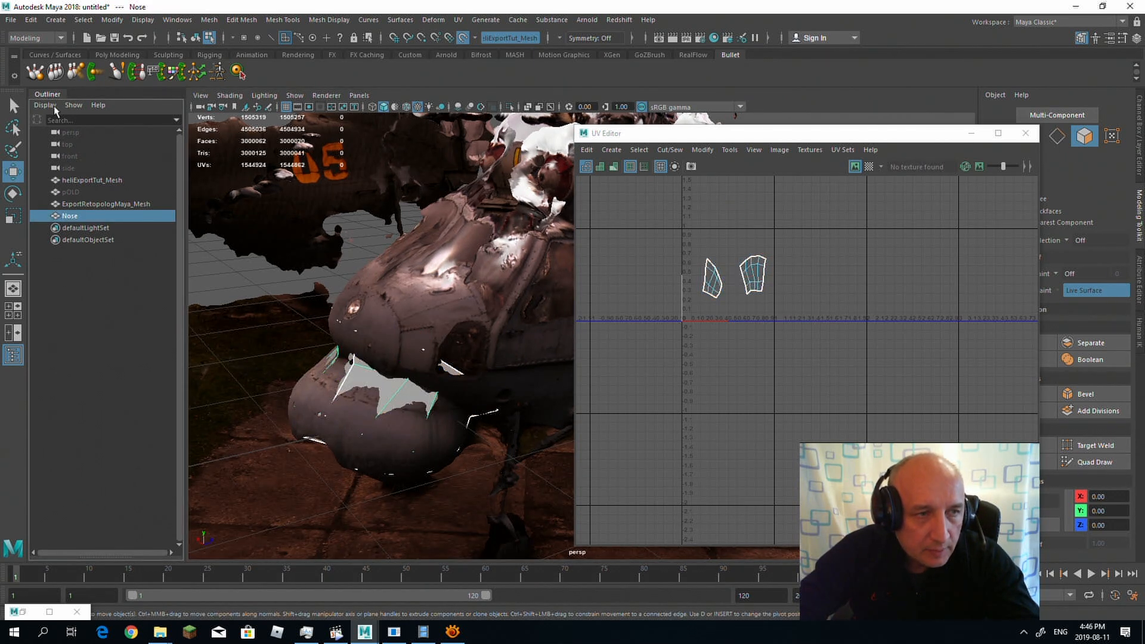
left_click(10, 19)
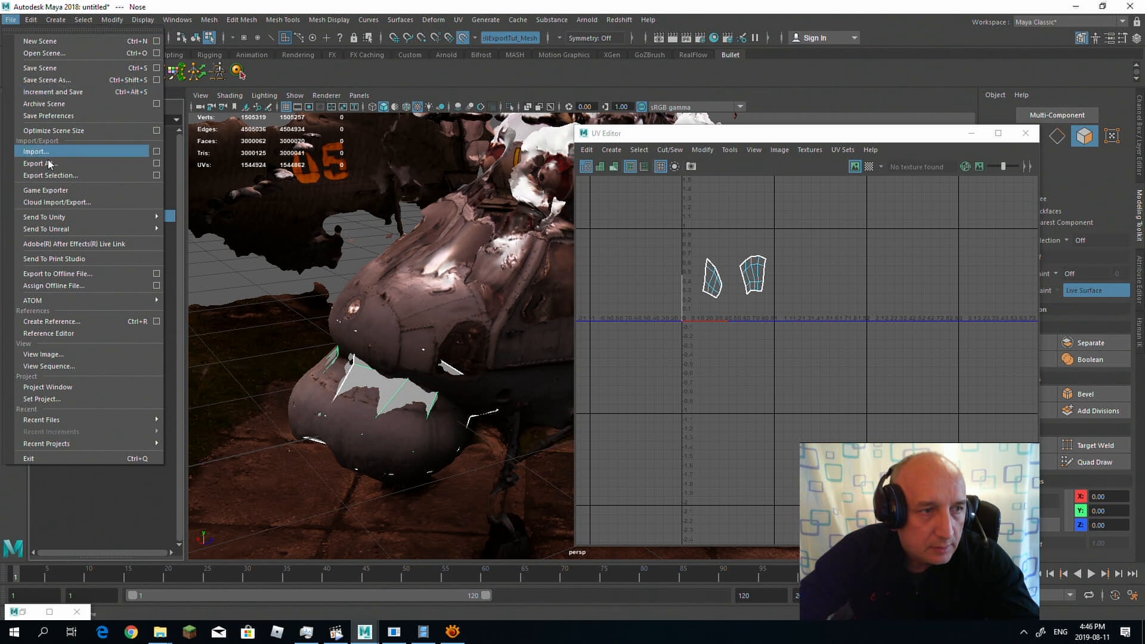
left_click(113, 174)
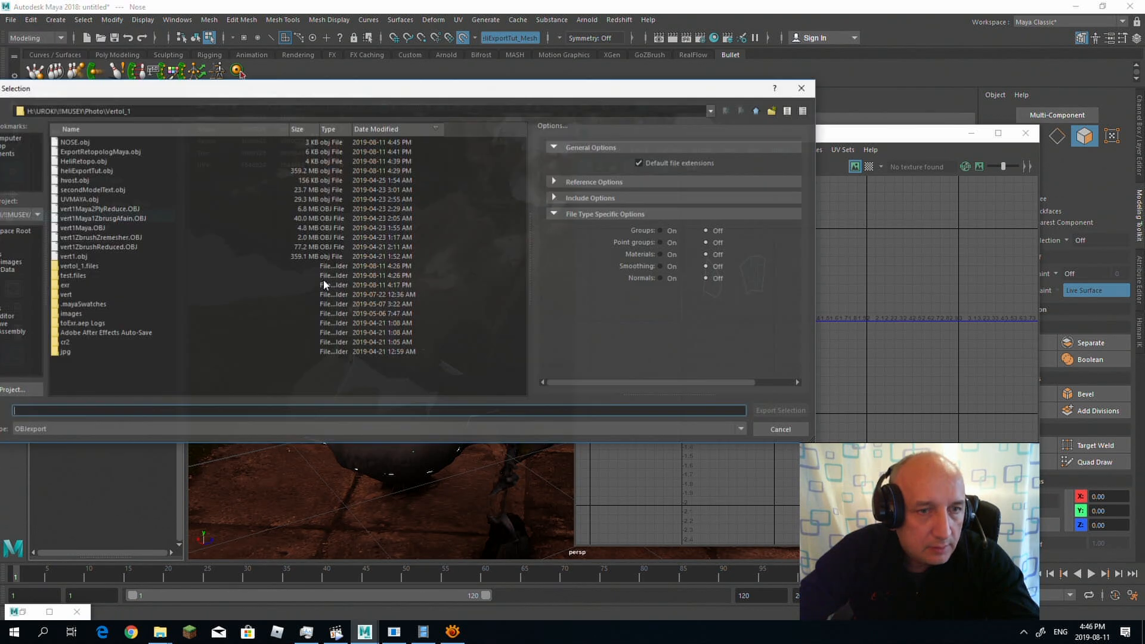
left_click(74, 143)
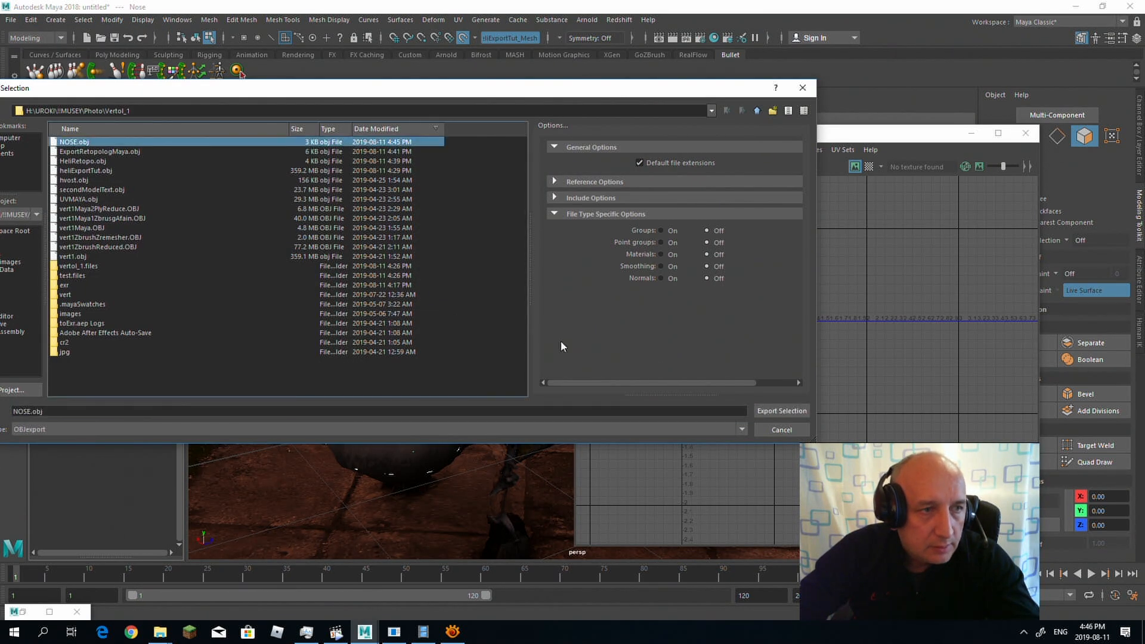
left_click(767, 412)
left_click(370, 284)
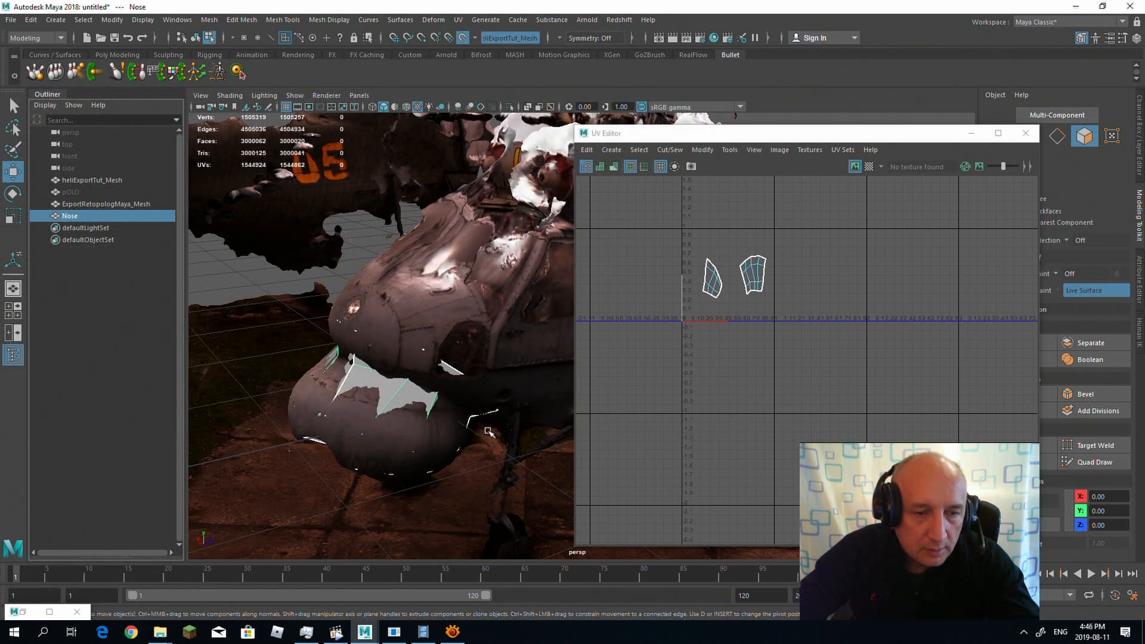
Step: Switch to PhotoScan and import NOSE.obj from the Vertol_1 folder as the model, accepting the default coordinate settings
left_click(423, 631)
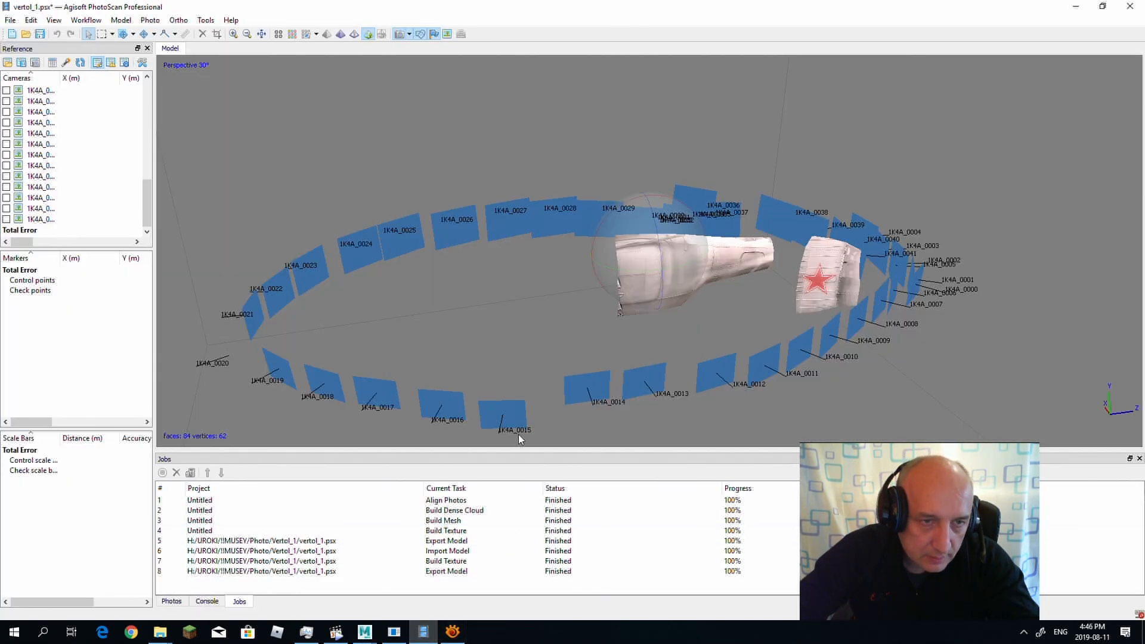
left_click(7, 18)
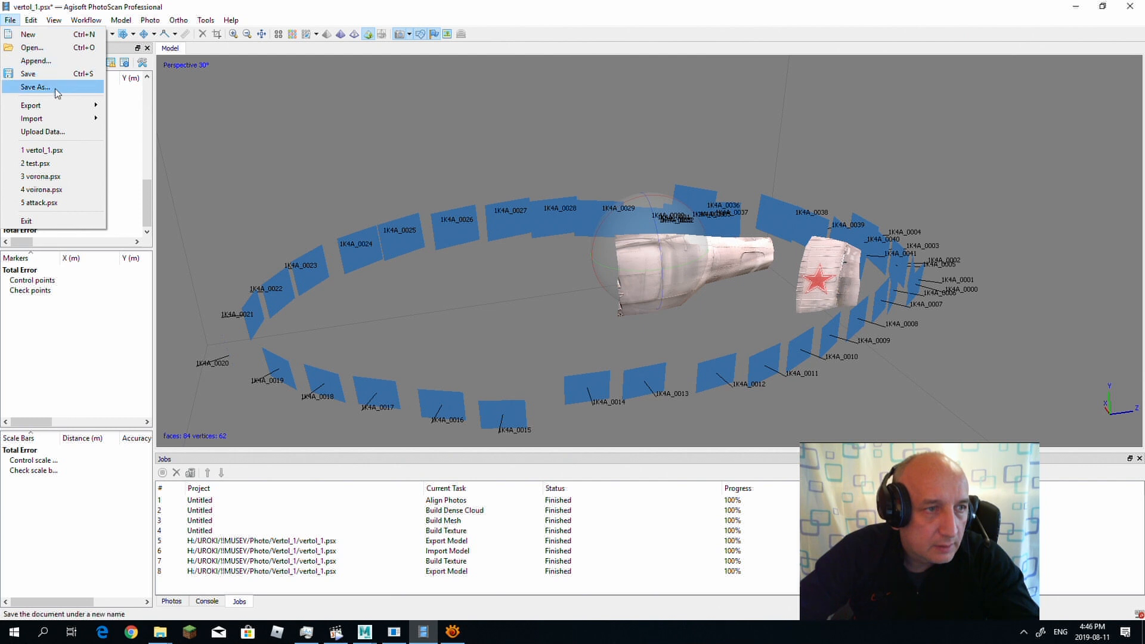
mouse_move(89, 119)
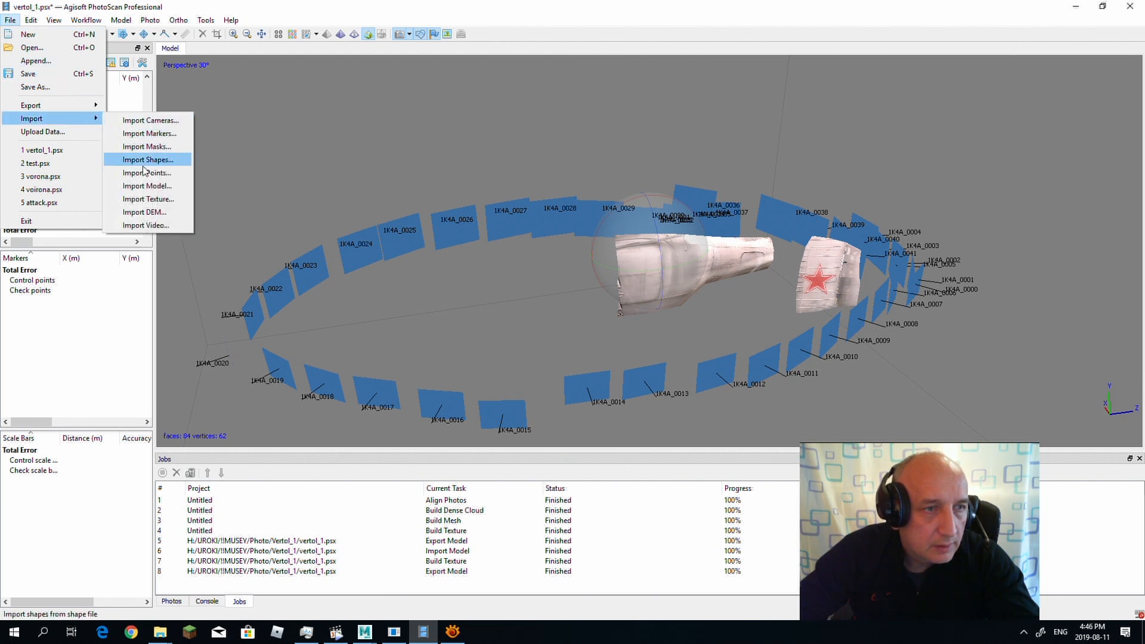
left_click(147, 185)
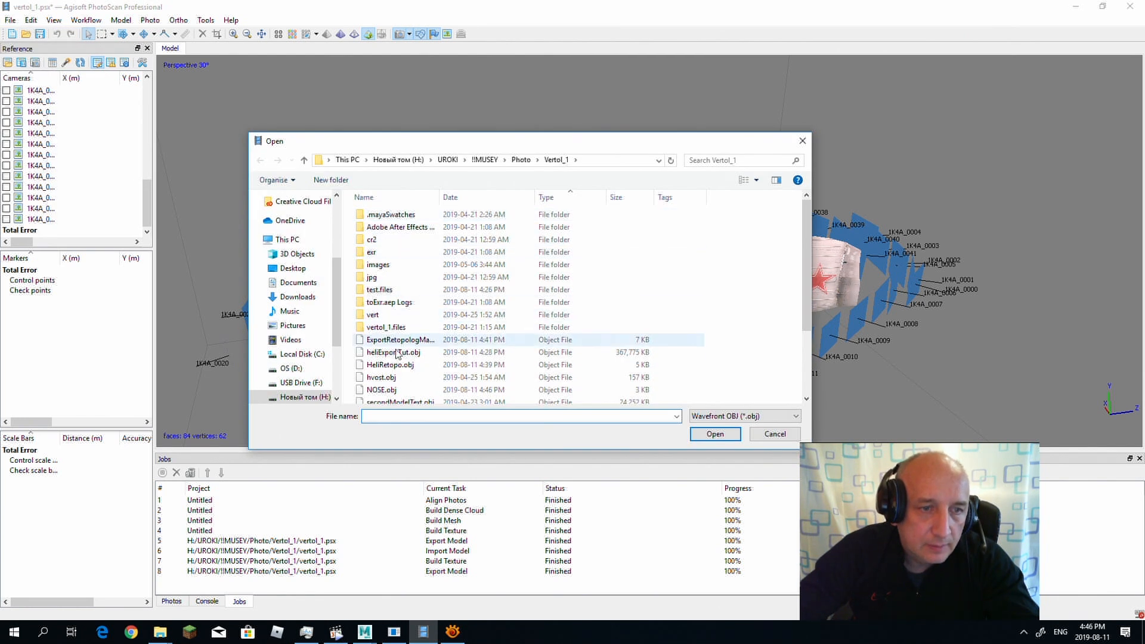
left_click(644, 391)
left_click(715, 434)
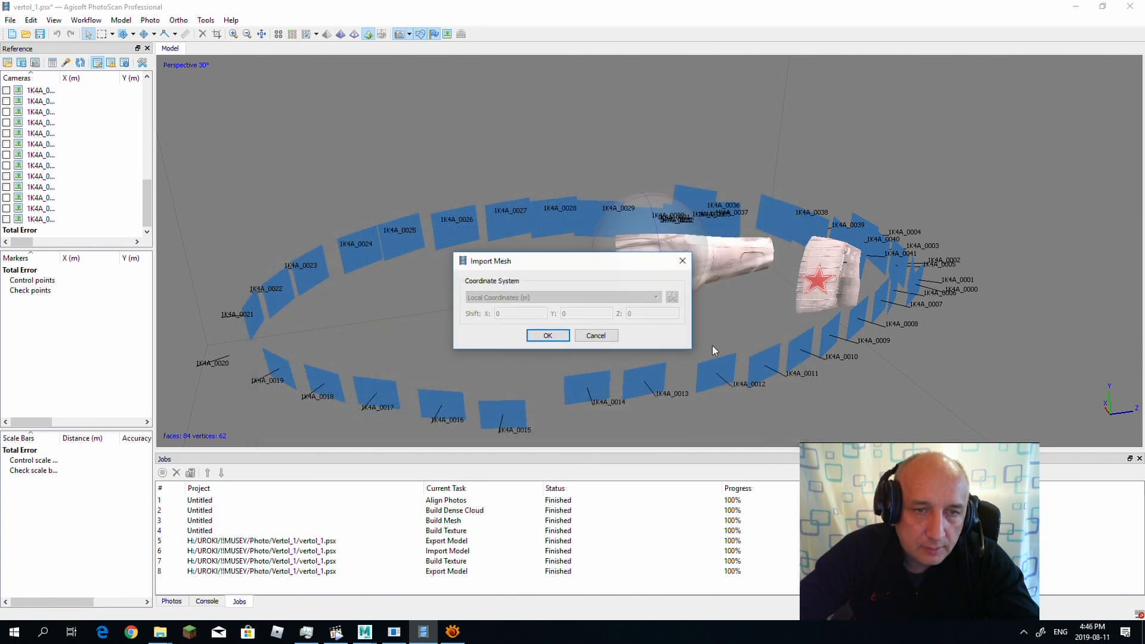
left_click(548, 337)
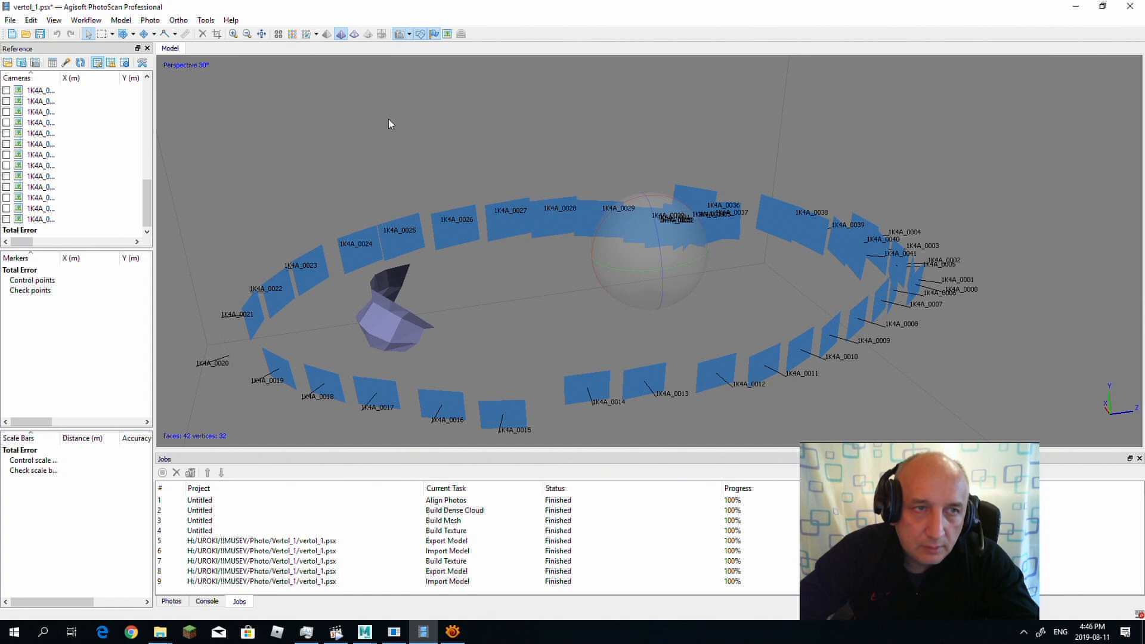
Step: Build the texture for the imported nose mesh with Keep uv mapping, Mosaic blending and a texture size of 3096
left_click(121, 18)
mouse_move(87, 19)
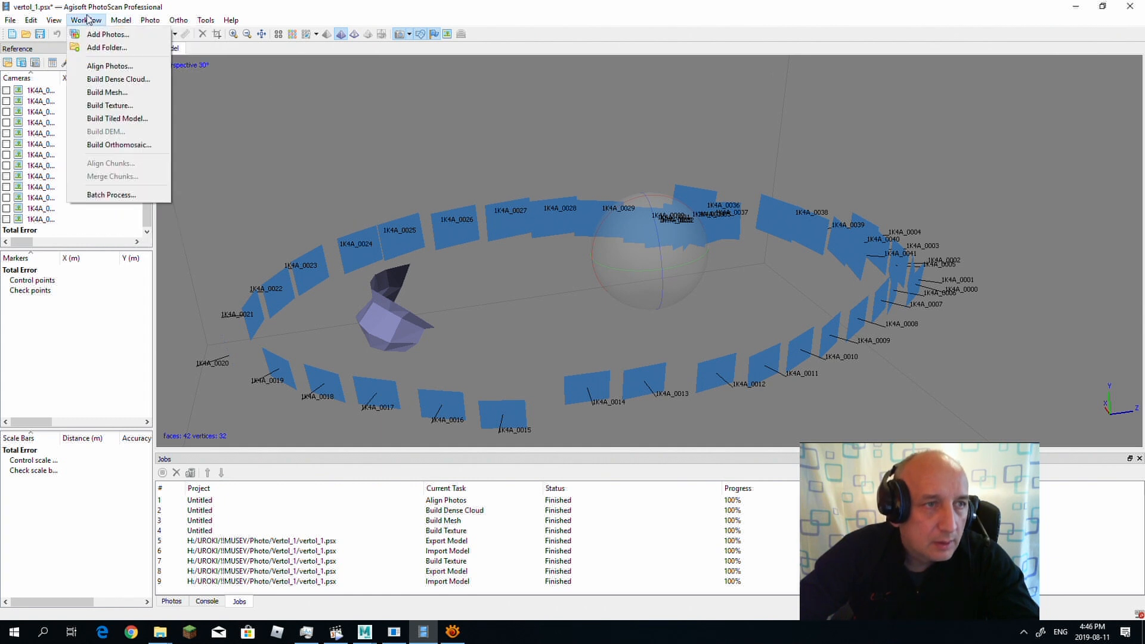
left_click(119, 107)
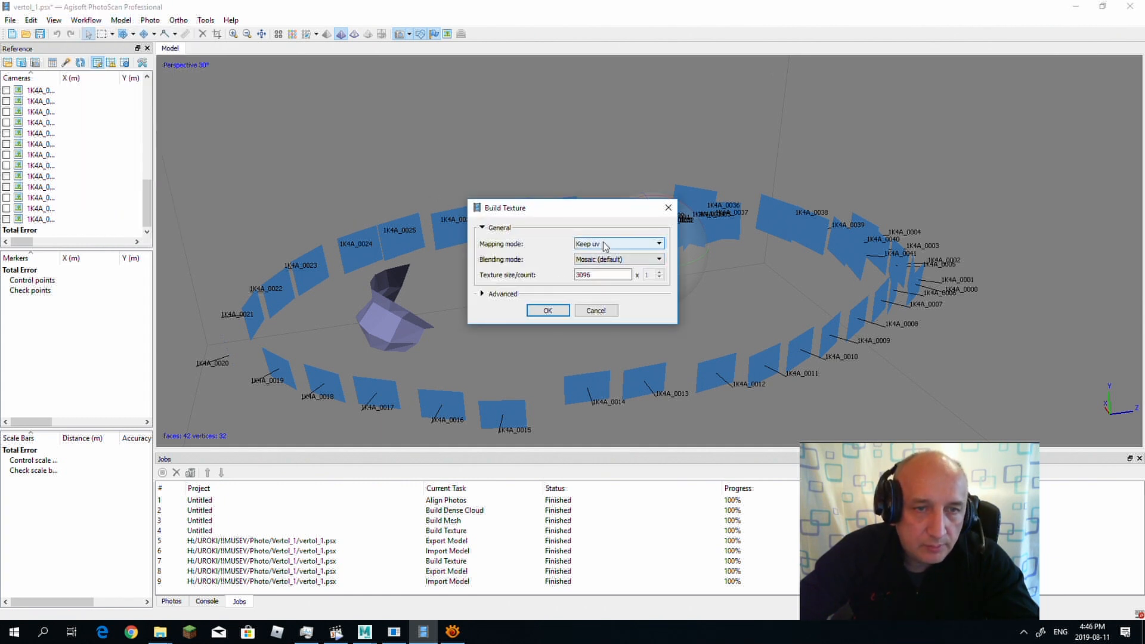
left_click(639, 248)
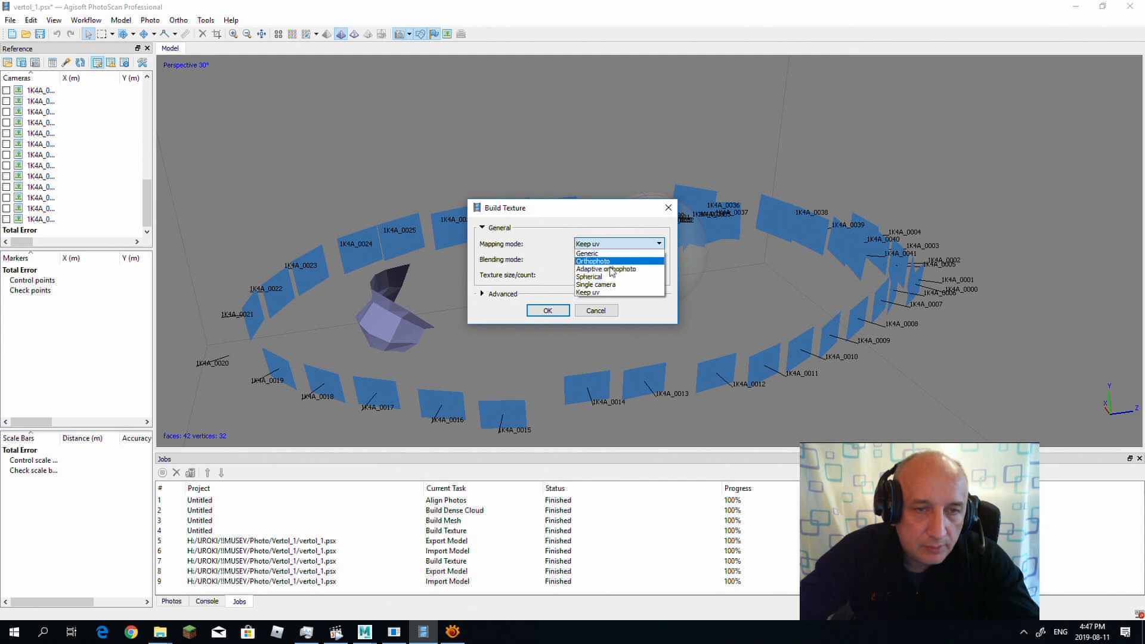
left_click(610, 292)
left_click(547, 310)
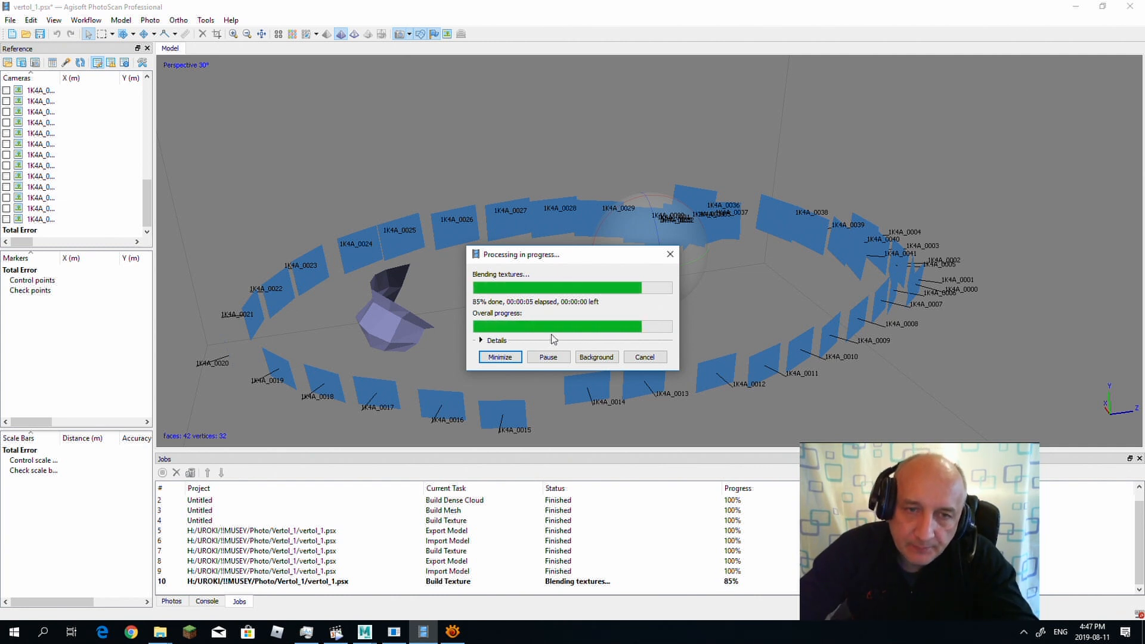
left_click_drag(485, 296, 516, 320)
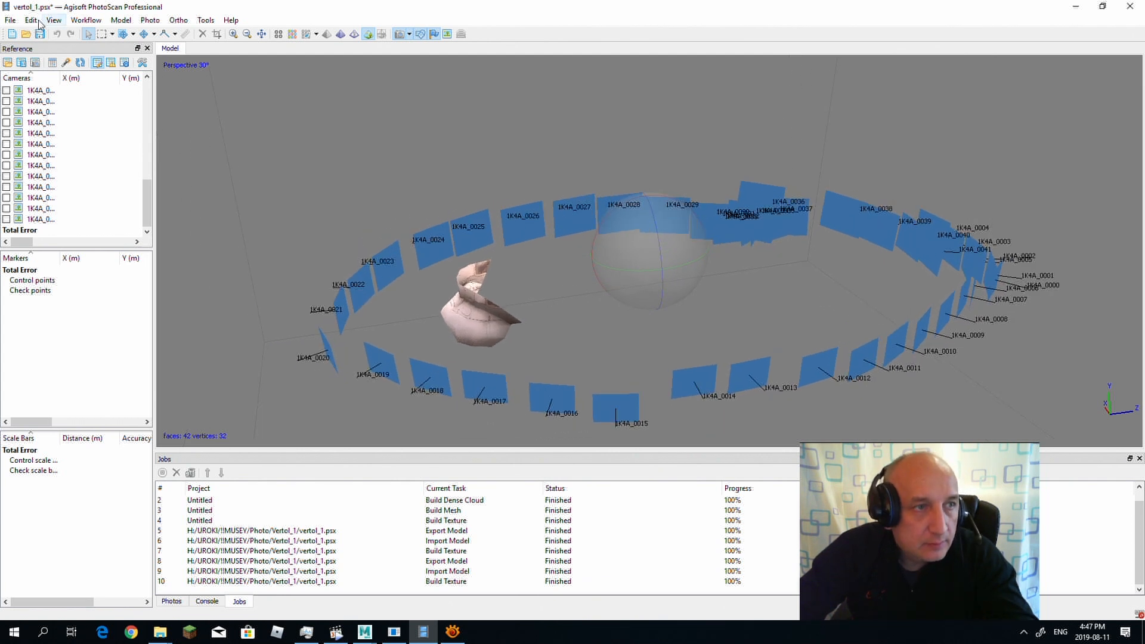
Step: Export the textured nose model with its texture as NOSEtexExport.obj in the Vertol_1 folder
left_click(10, 19)
mouse_move(36, 105)
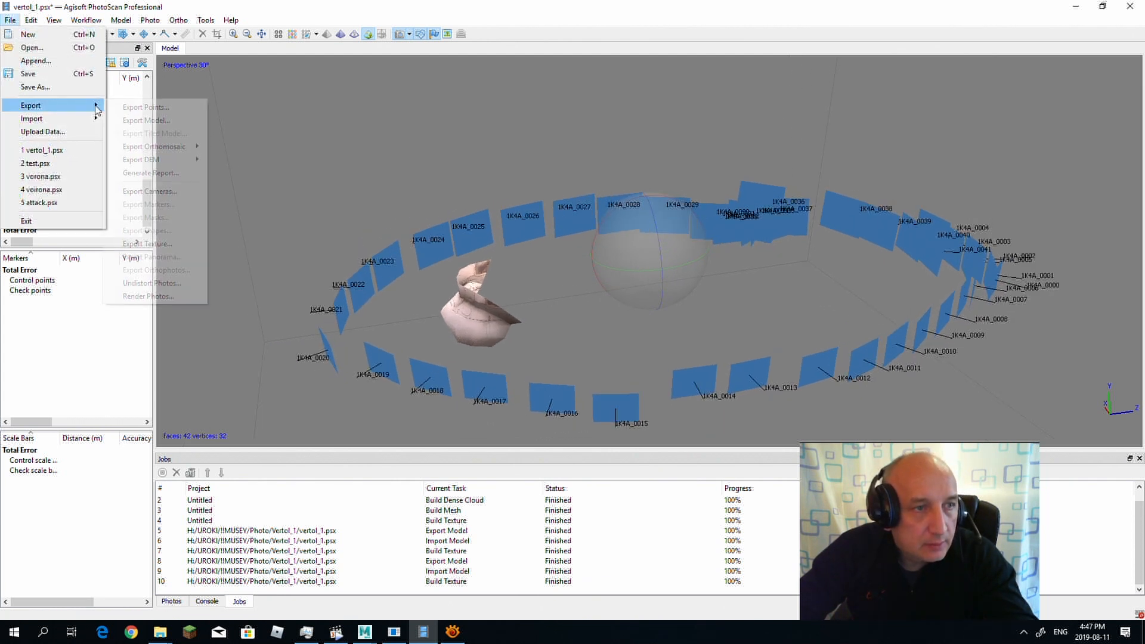
left_click(155, 118)
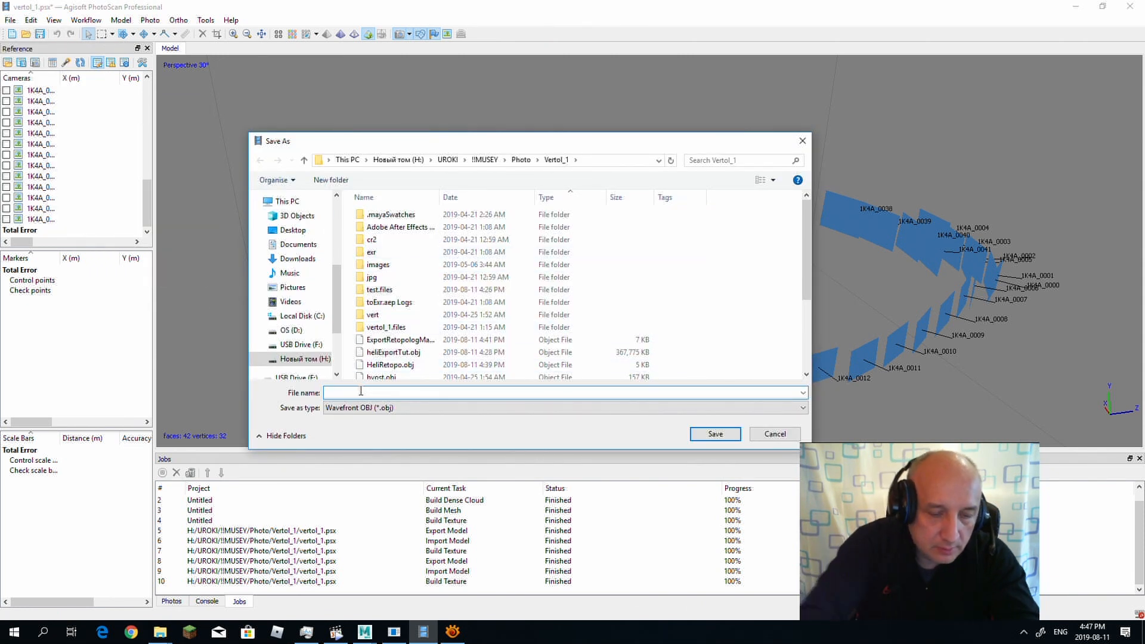
type("NOSE")
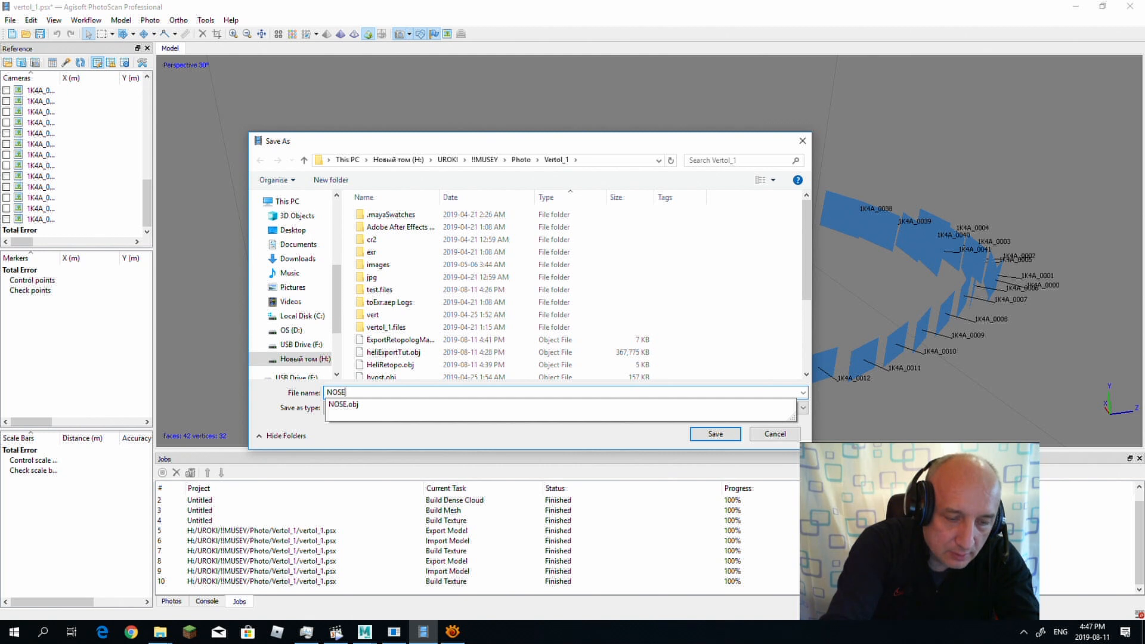
type("tes")
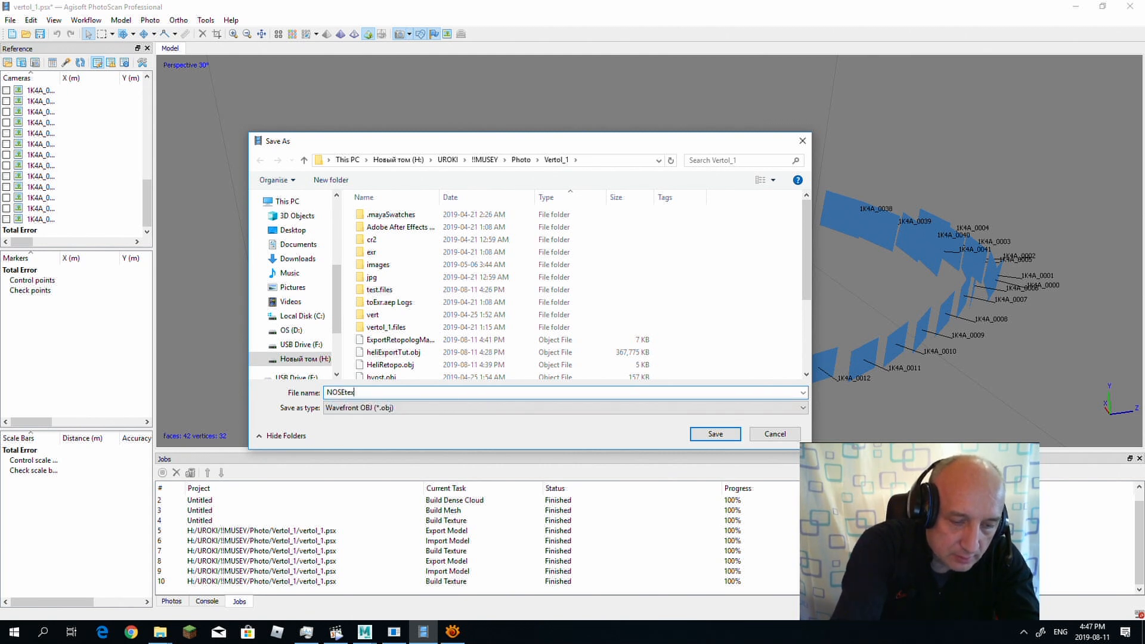
type("xExport")
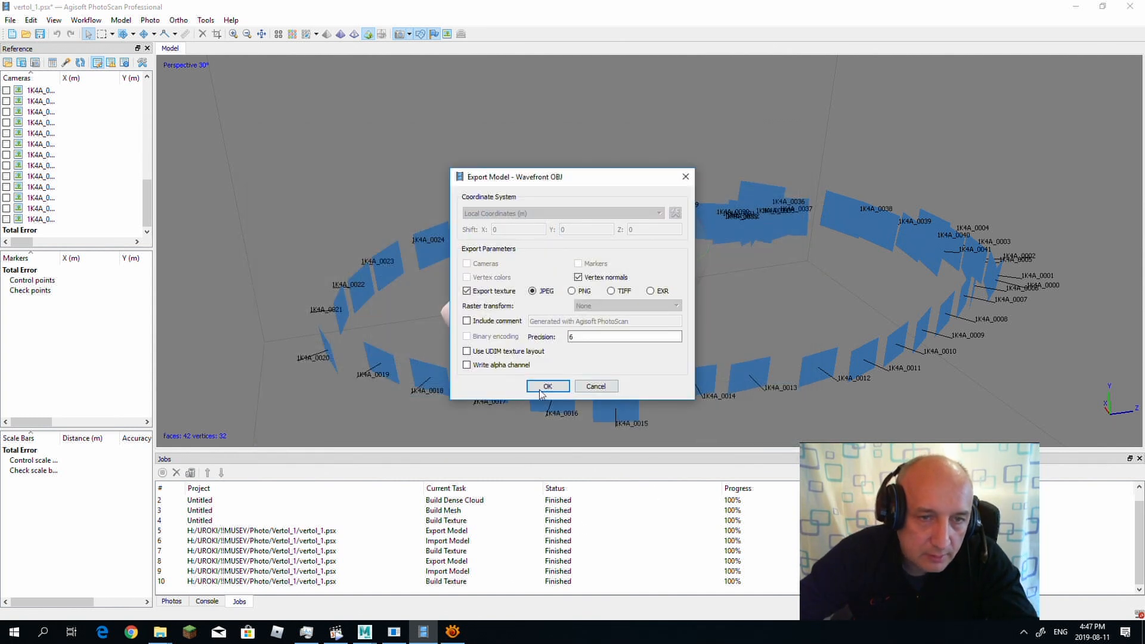
left_click(563, 388)
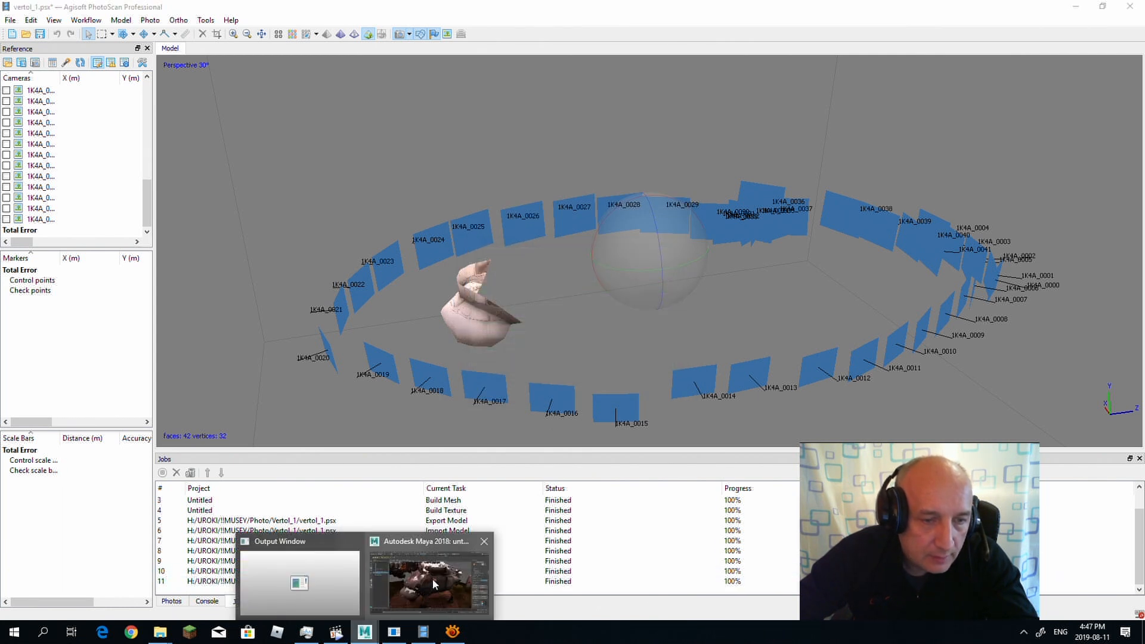
Step: Switch to Maya and hide the dense heliExportTut_Mesh scan so only the retopologized parts are displayed
left_click(429, 602)
left_click(96, 204)
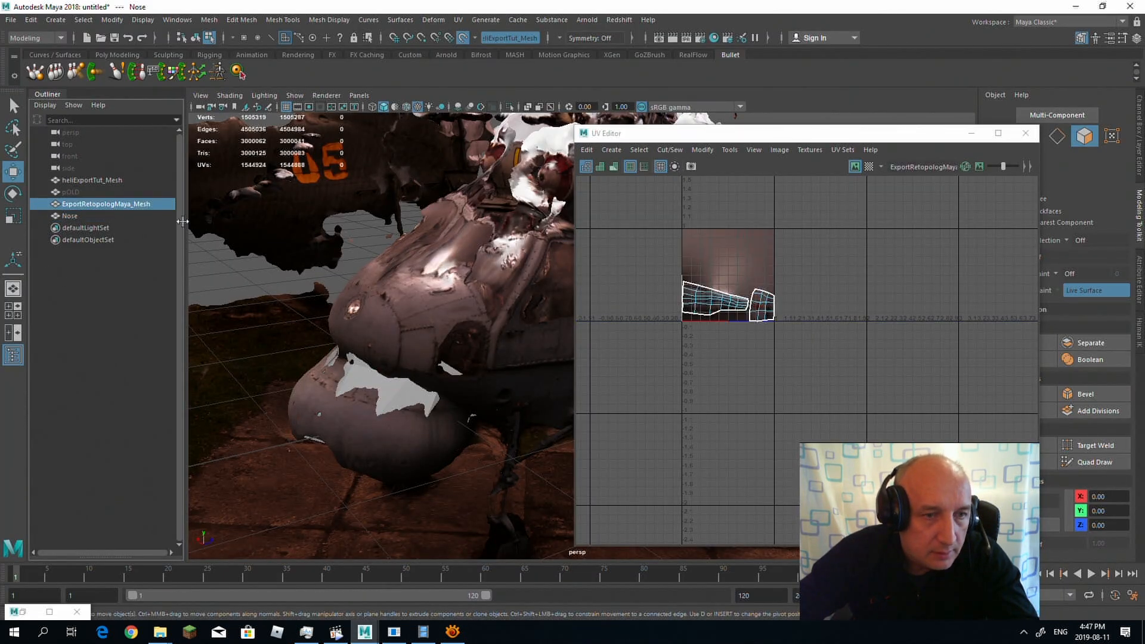
left_click(107, 180)
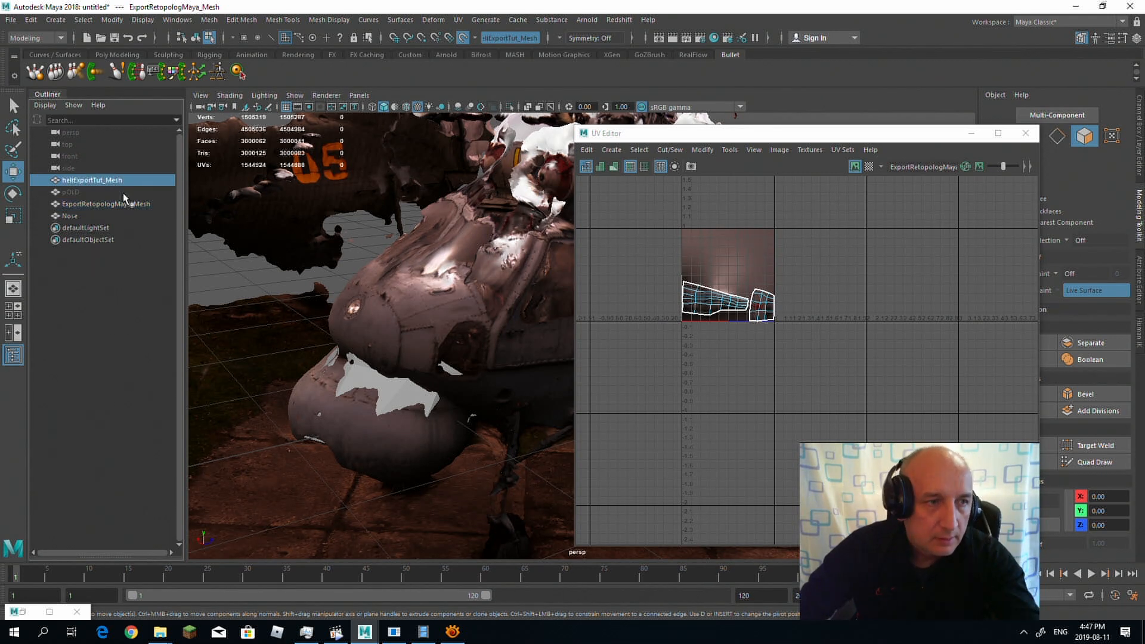
key("ctrl+h")
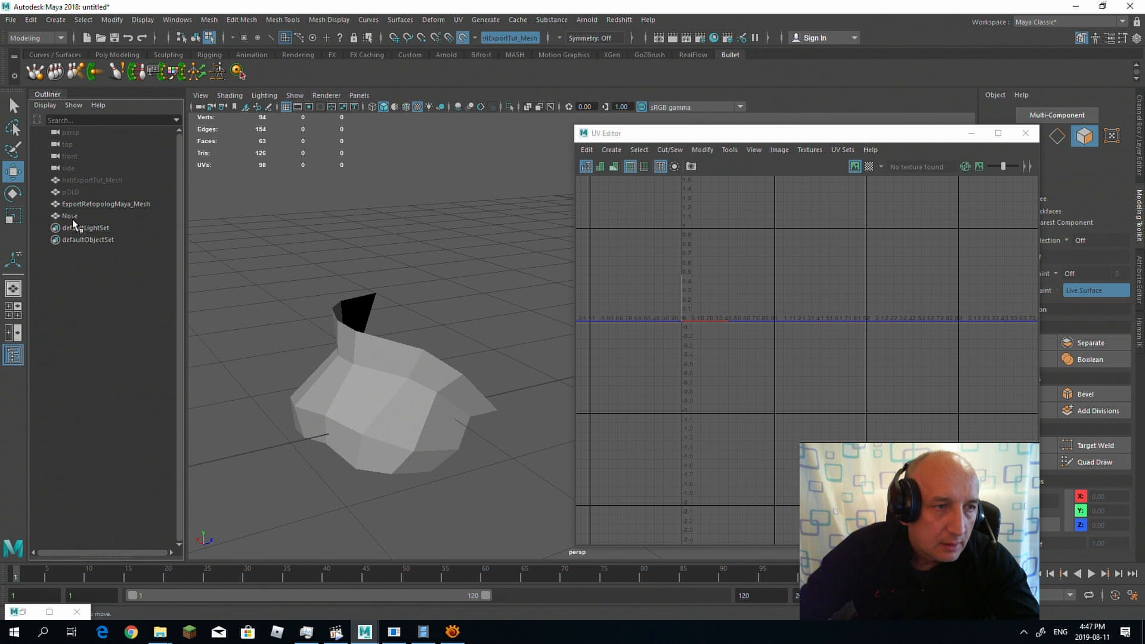
Step: Rename the untextured Nose mesh to N and deselect it
left_click(70, 217)
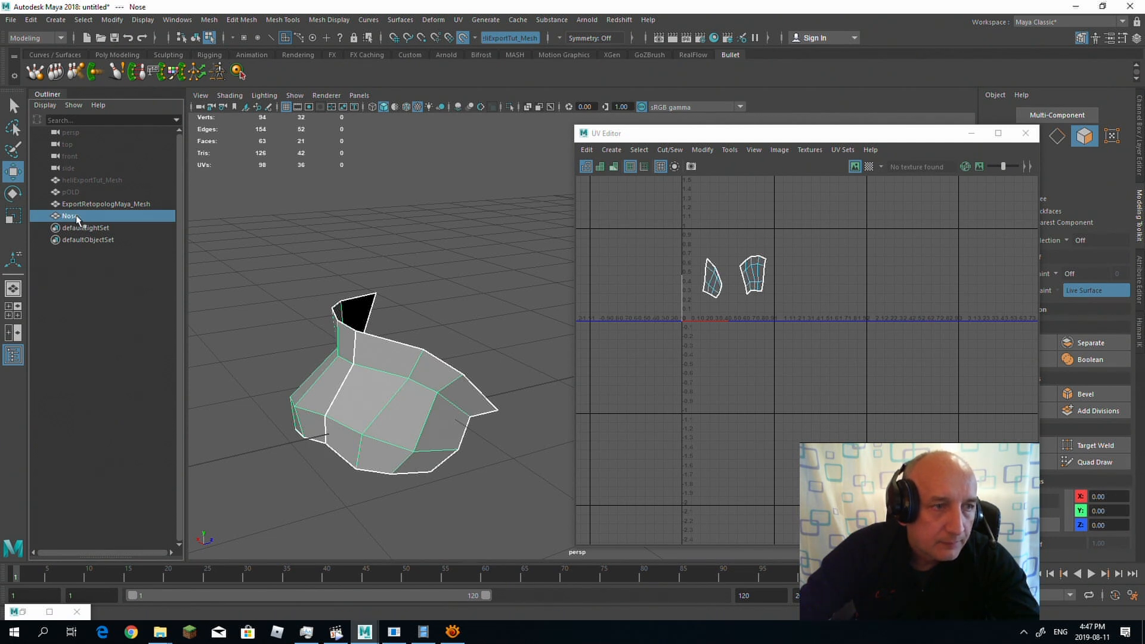
double_click(77, 217)
key("Return")
left_click(146, 263)
Step: Import NOSEtexExport.obj from the Vertol_1 folder and hide the untextured mesh N
left_click(11, 20)
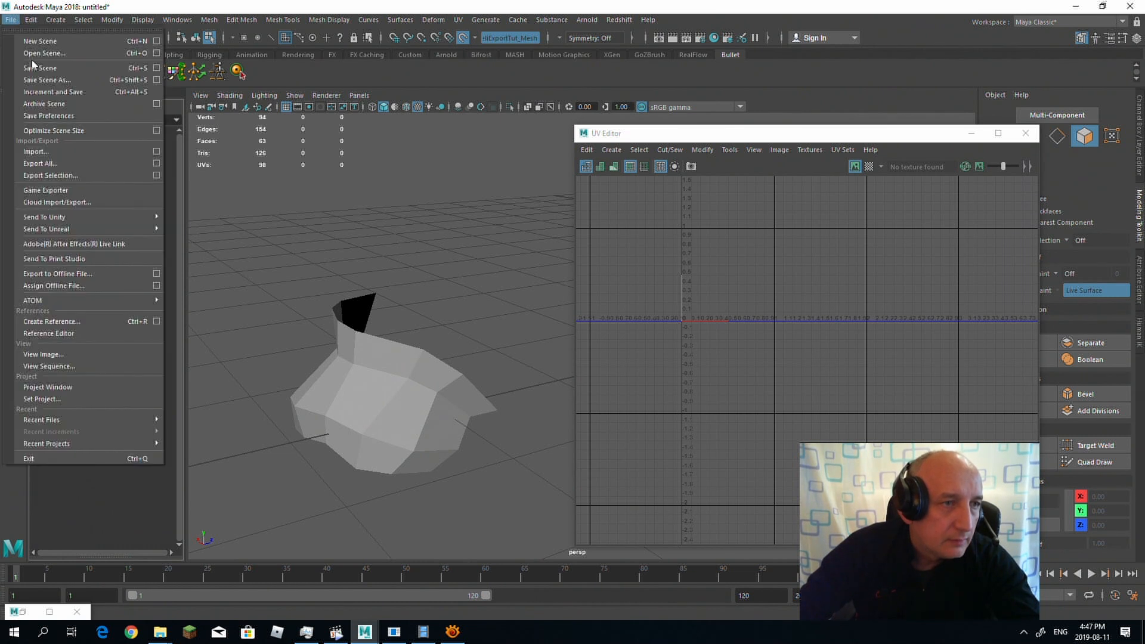
left_click(63, 149)
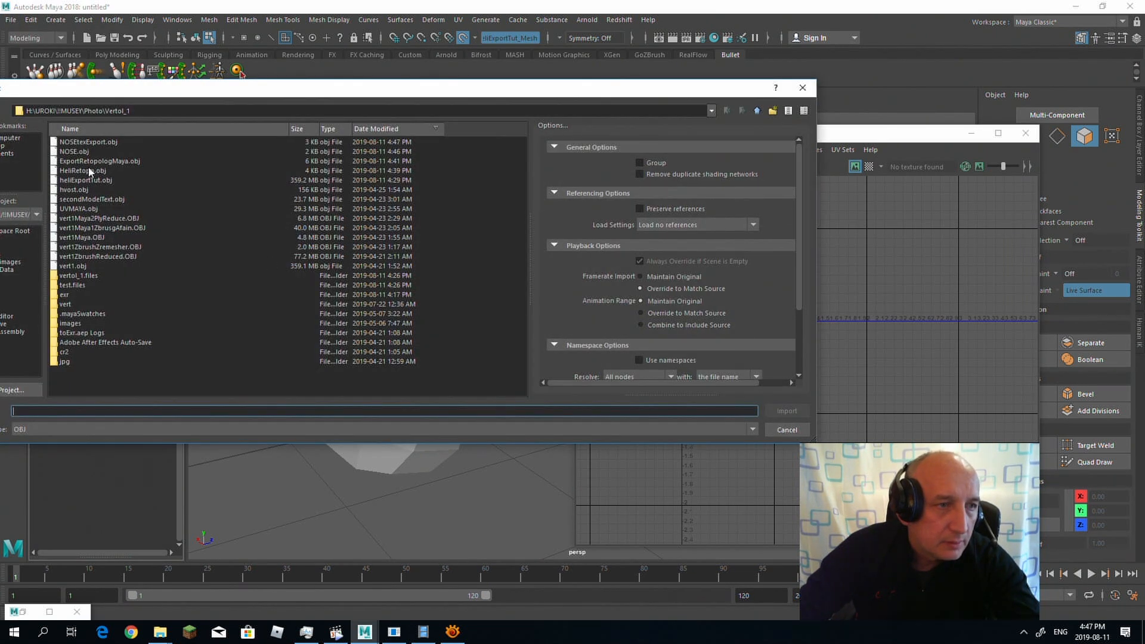
left_click(94, 142)
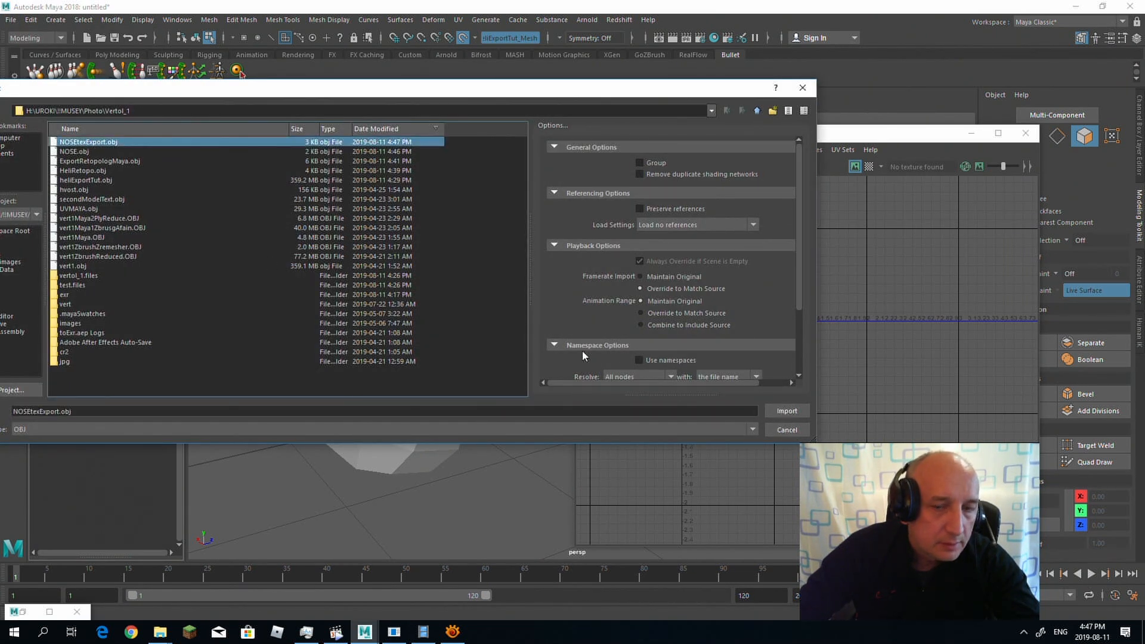
left_click(787, 411)
left_click(65, 217)
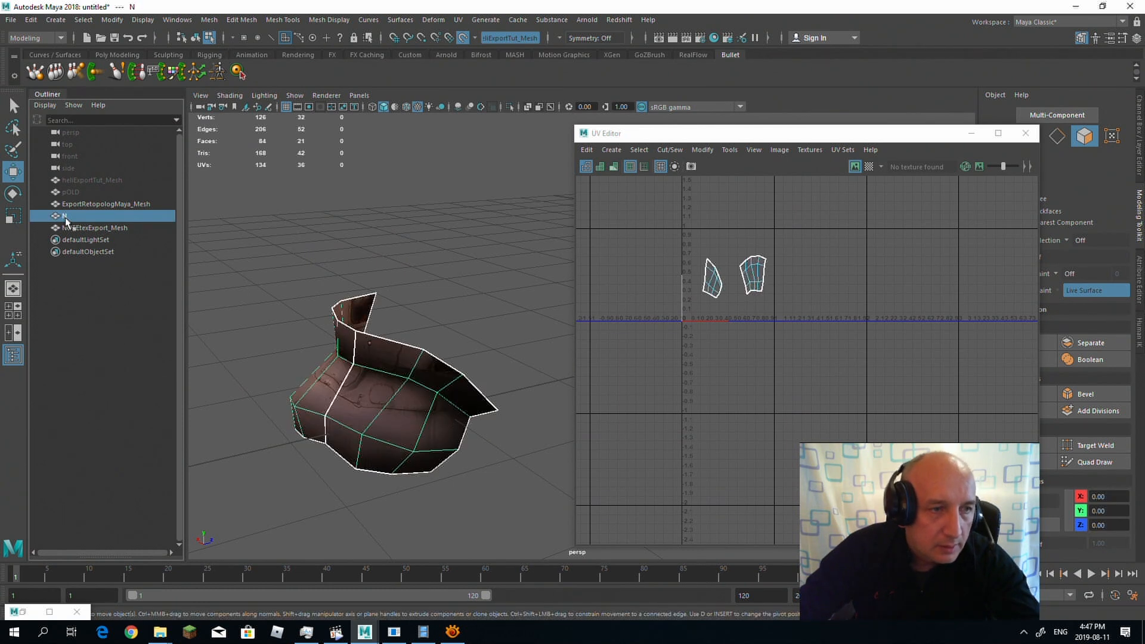
key("ctrl+h")
Step: Examine how the baked texture fits the nose mesh in the viewport and its UV shells in the UV Editor
right_click_drag(447, 308, 404, 276, "alt")
middle_click_drag(405, 276, 234, 235, "alt")
left_click_drag(235, 235, 363, 258, "alt")
right_click_drag(363, 258, 388, 268, "alt")
left_click_drag(388, 269, 425, 277, "alt")
middle_click_drag(425, 278, 280, 242, "alt")
left_click(486, 329)
left_click_drag(517, 309, 453, 321, "alt")
left_click_drag(342, 299, 417, 289, "alt")
scroll(757, 262, "up", 10)
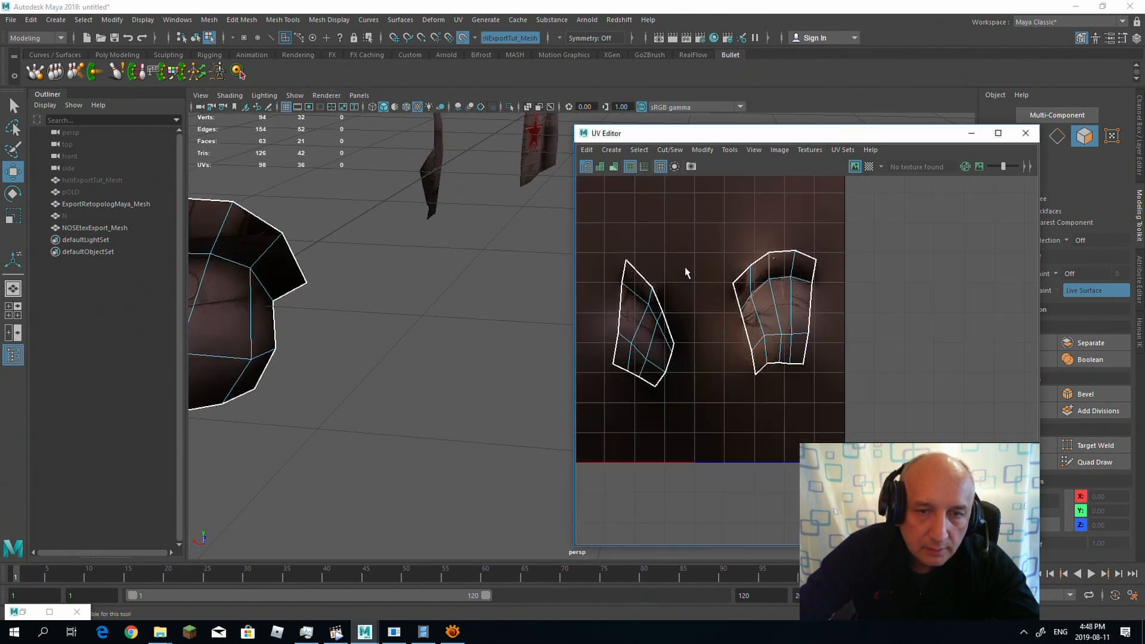
middle_click_drag(723, 382, 703, 312, "alt")
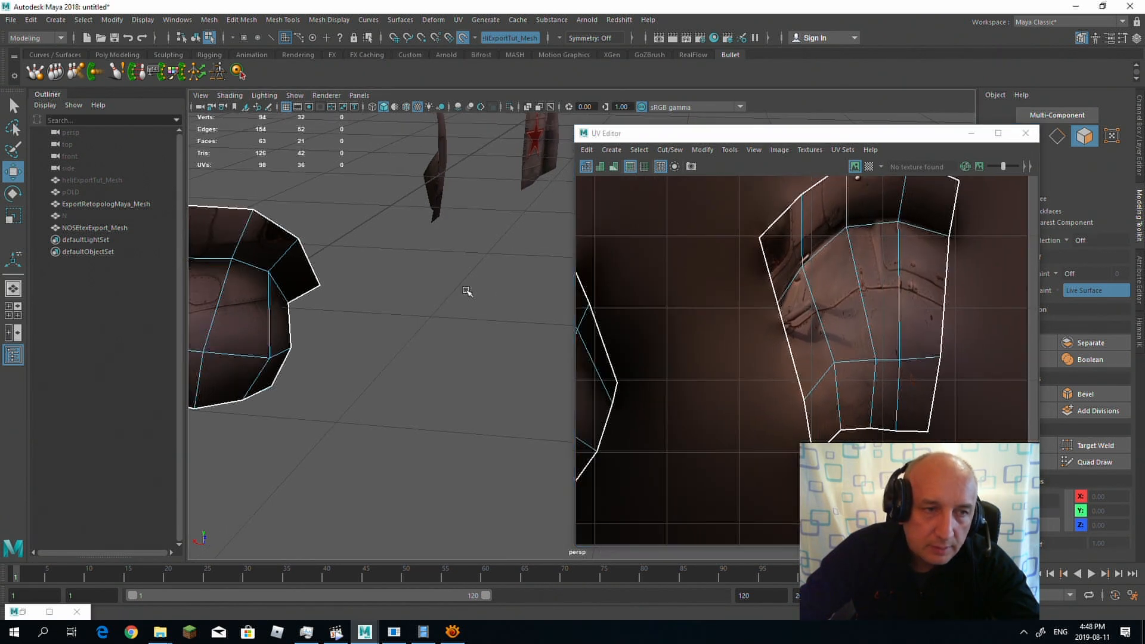
left_click_drag(465, 289, 318, 323, "alt")
left_click_drag(396, 266, 494, 266, "alt")
right_click_drag(416, 308, 454, 270)
middle_click_drag(542, 323, 440, 324, "alt")
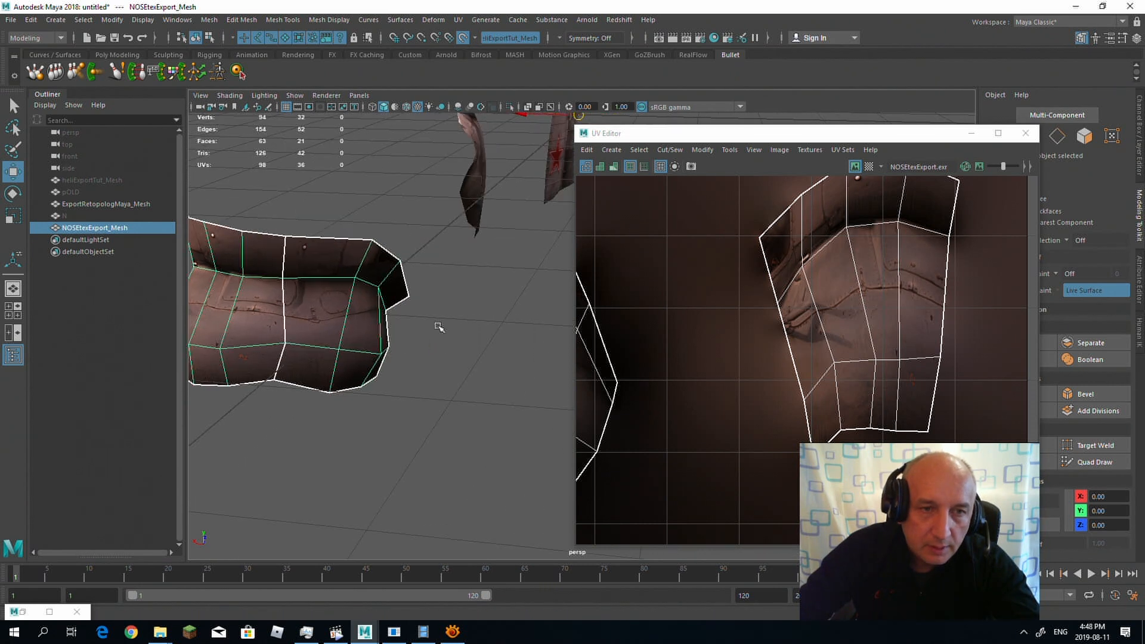
scroll(439, 323, "down", 4)
left_click_drag(434, 322, 391, 294, "alt")
scroll(766, 327, "down", 3)
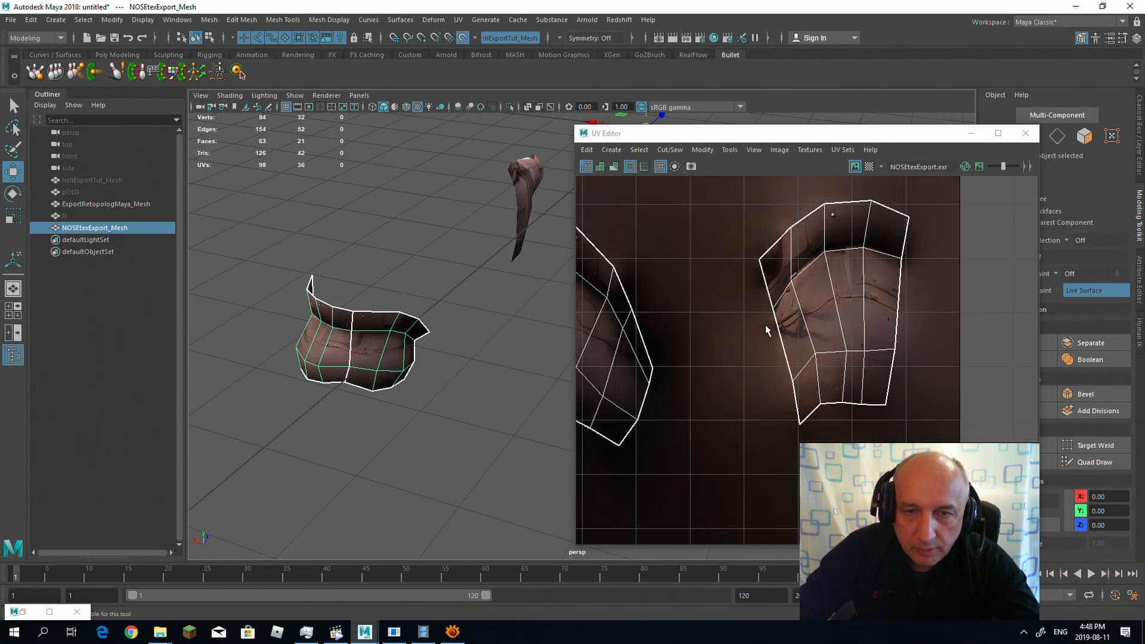
Step: Minimize the UV Editor and inspect the textures on the nose, tail boom and star-marked parts from several angles
left_click(972, 133)
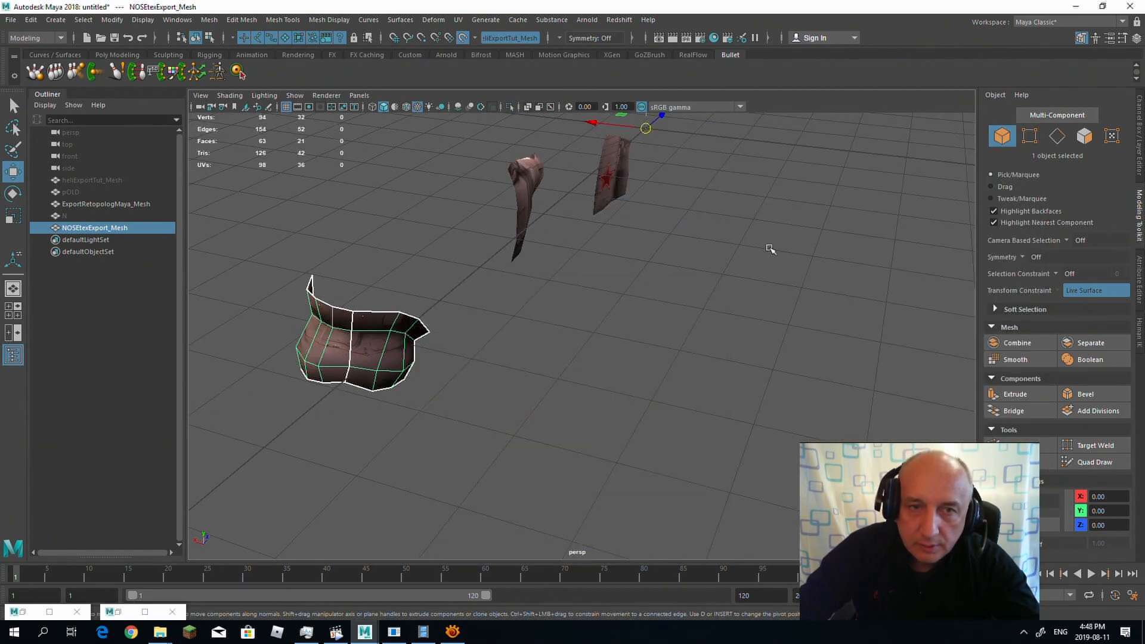
scroll(692, 245, "down", 3)
left_click_drag(690, 245, 615, 235, "alt")
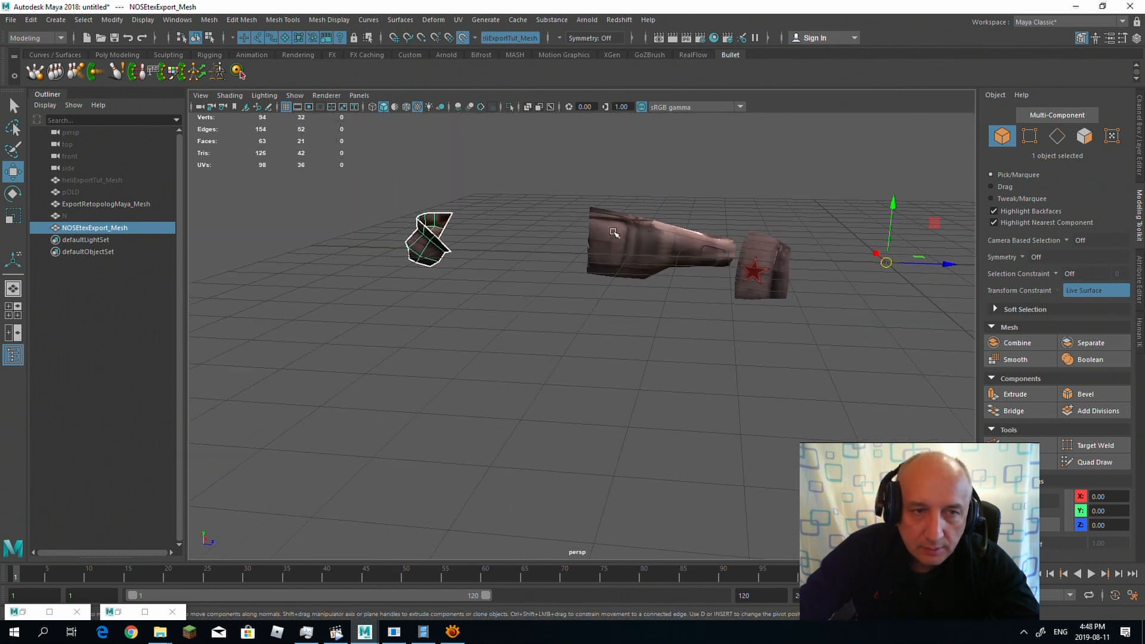
left_click(461, 252)
scroll(494, 217, "up", 3)
left_click_drag(494, 217, 480, 174, "alt")
left_click_drag(430, 274, 608, 256, "alt")
right_click_drag(608, 257, 524, 248, "alt")
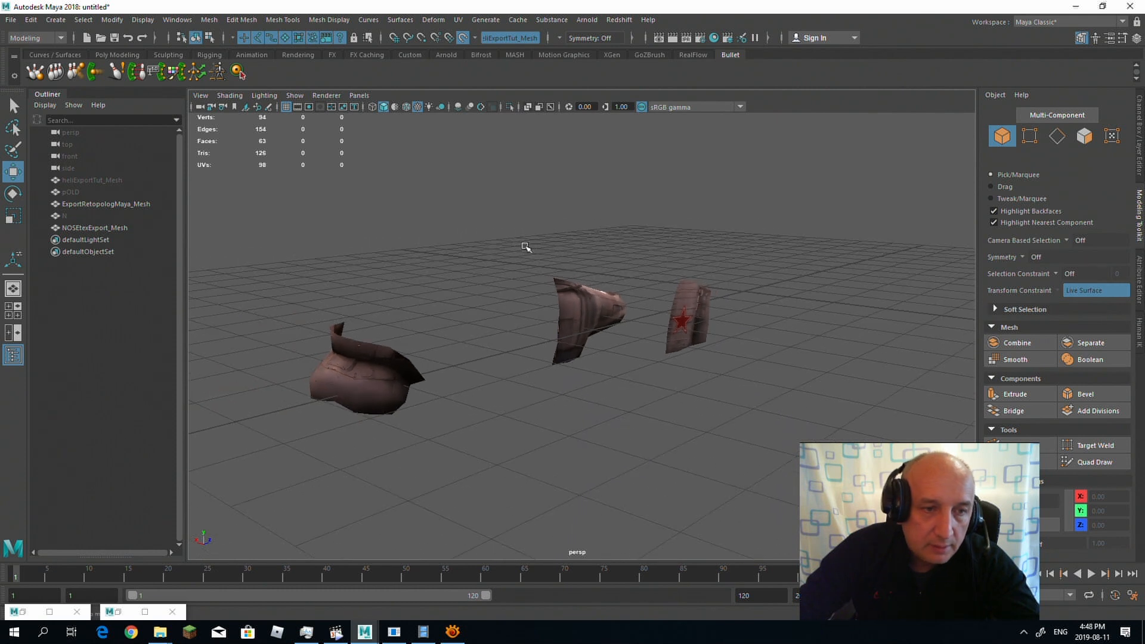
middle_click_drag(525, 248, 571, 222, "alt")
left_click(446, 312)
left_click_drag(446, 312, 493, 263, "alt")
right_click_drag(494, 263, 772, 272, "alt")
left_click_drag(772, 271, 641, 307, "alt")
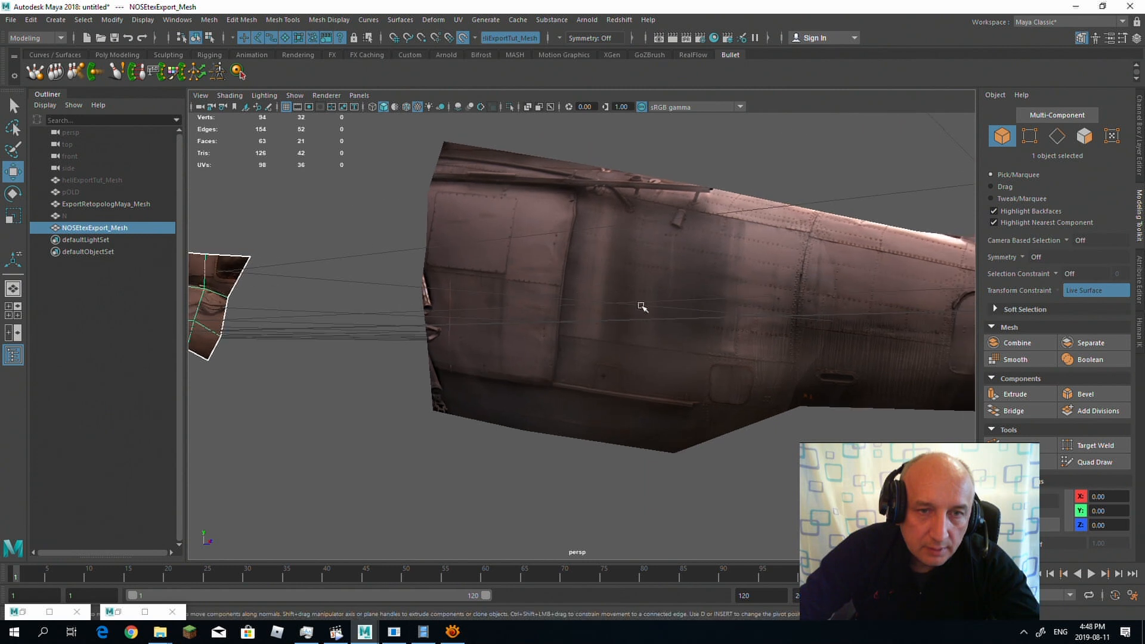
right_click_drag(696, 292, 478, 253, "alt")
Step: Add an Arnold Skydome Light to the scene
left_click(586, 19)
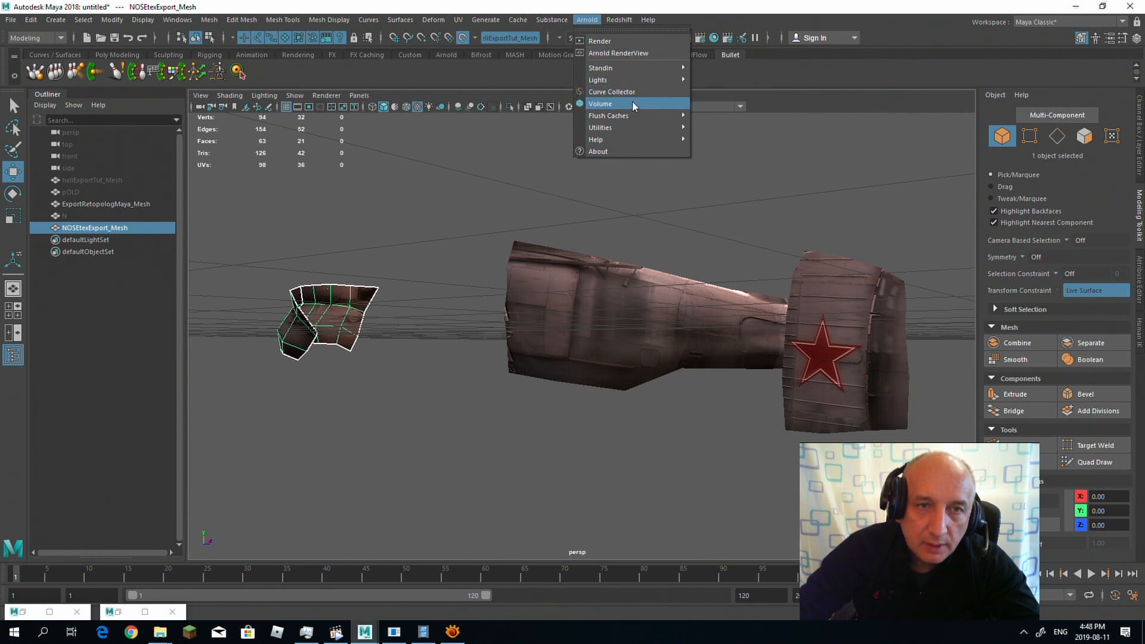
mouse_move(645, 81)
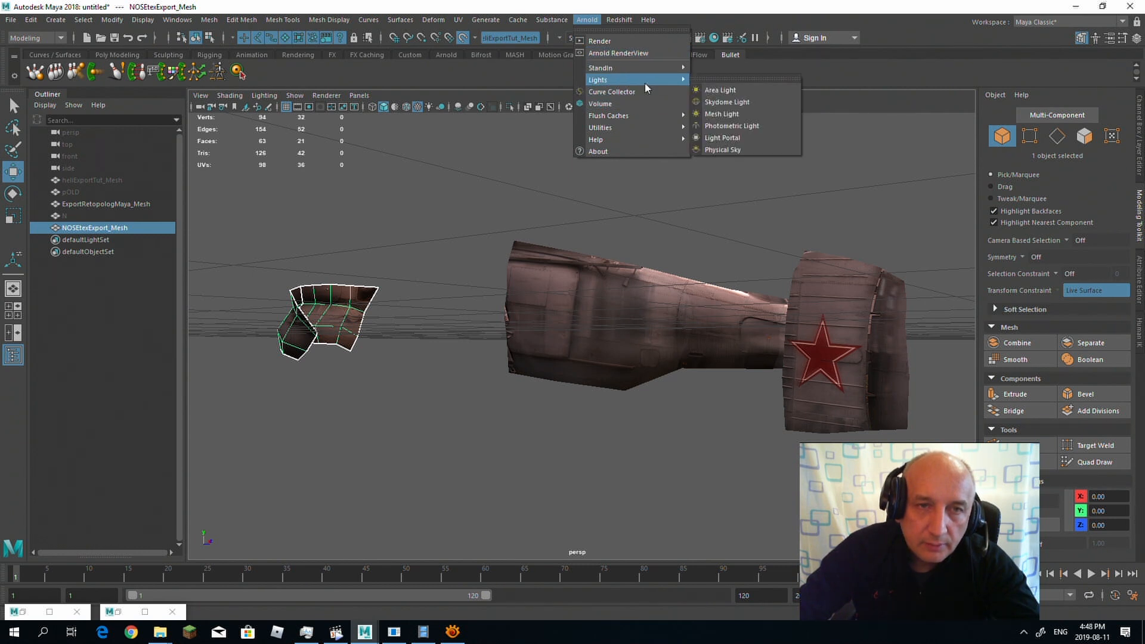
left_click(729, 102)
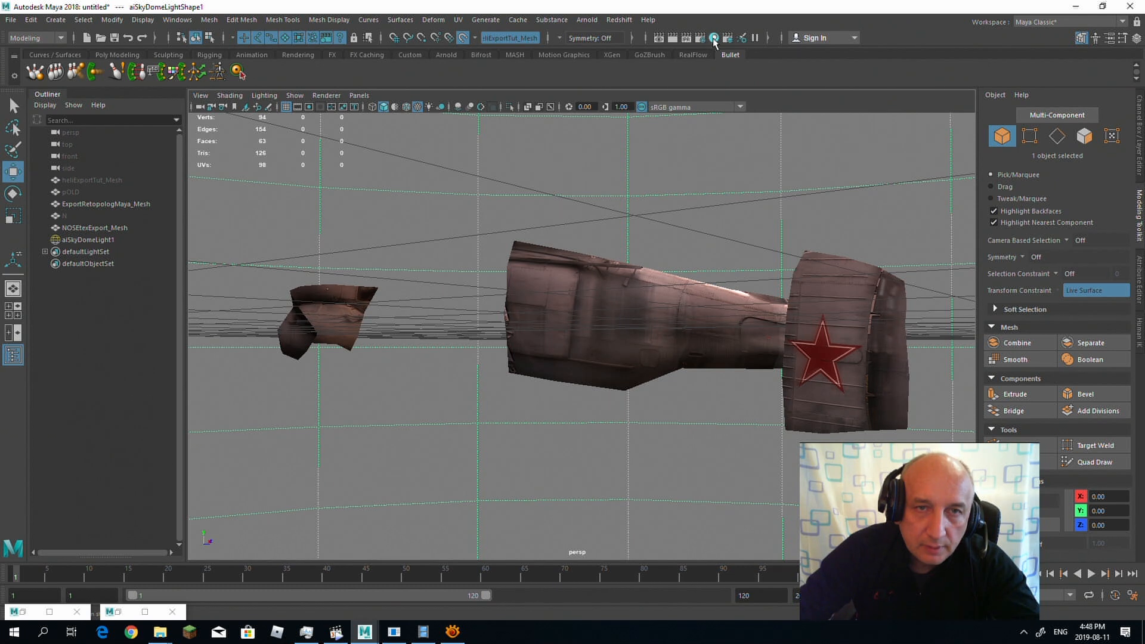
Step: Map the skydome light's color to a file texture using missile_launch_facility_02_4k.hdr from the sourceimages folder
key("ctrl+a")
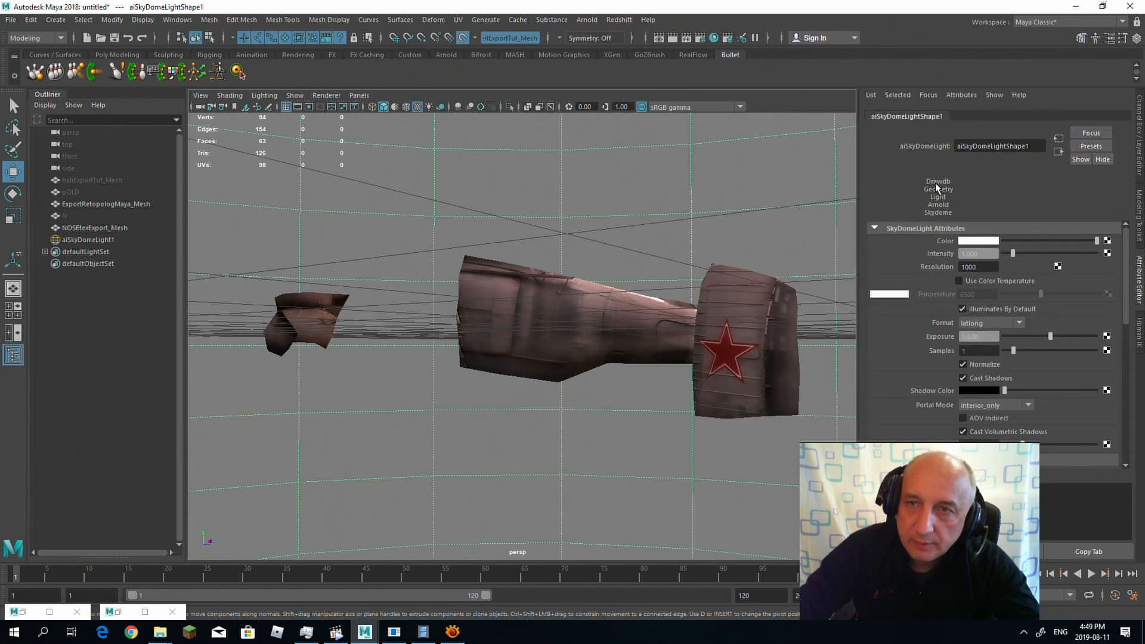
left_click(1108, 242)
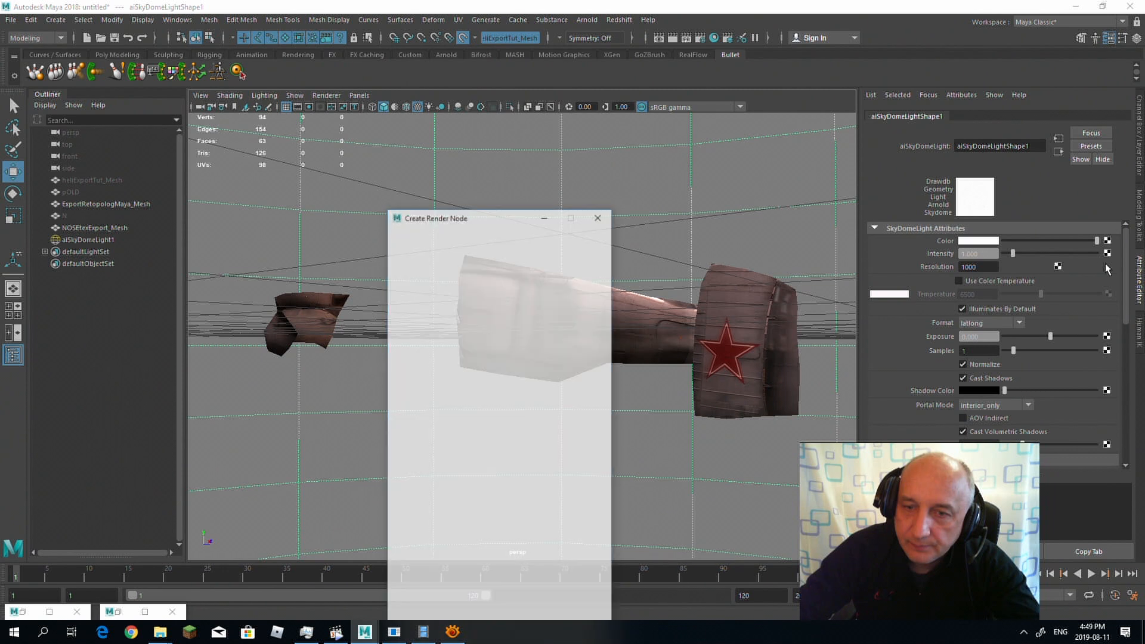
left_click(540, 314)
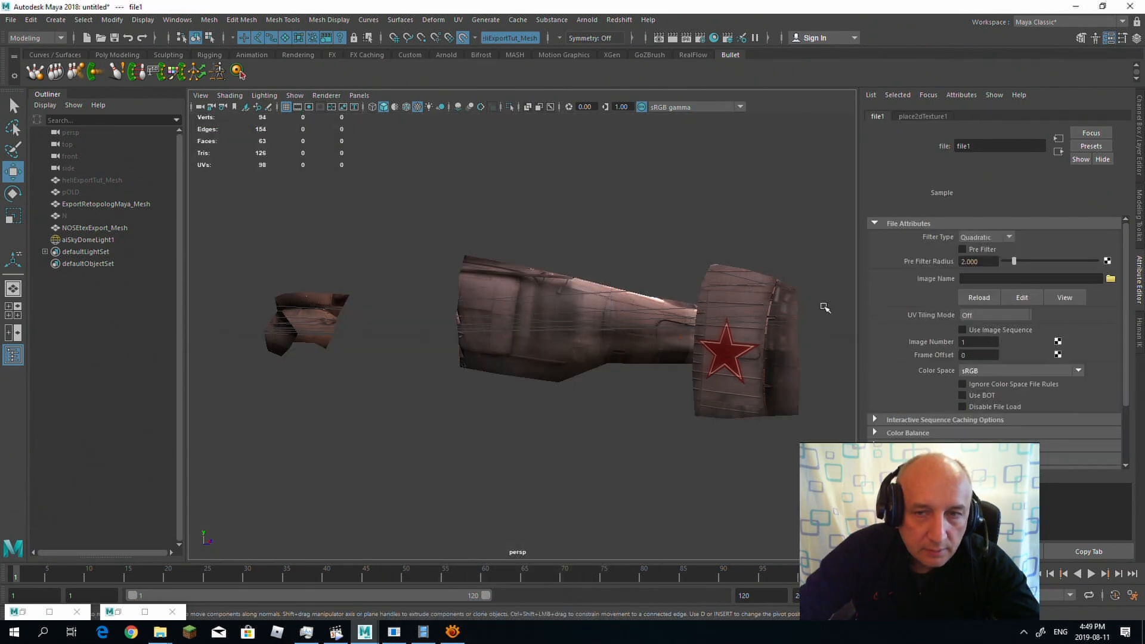
left_click(1110, 279)
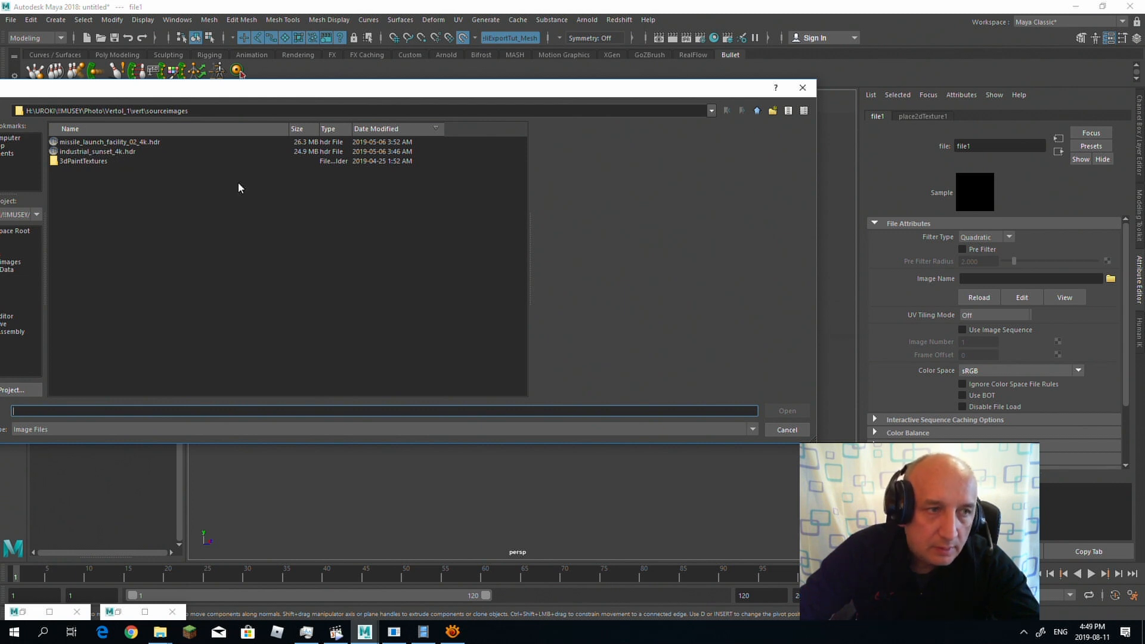
left_click(109, 153)
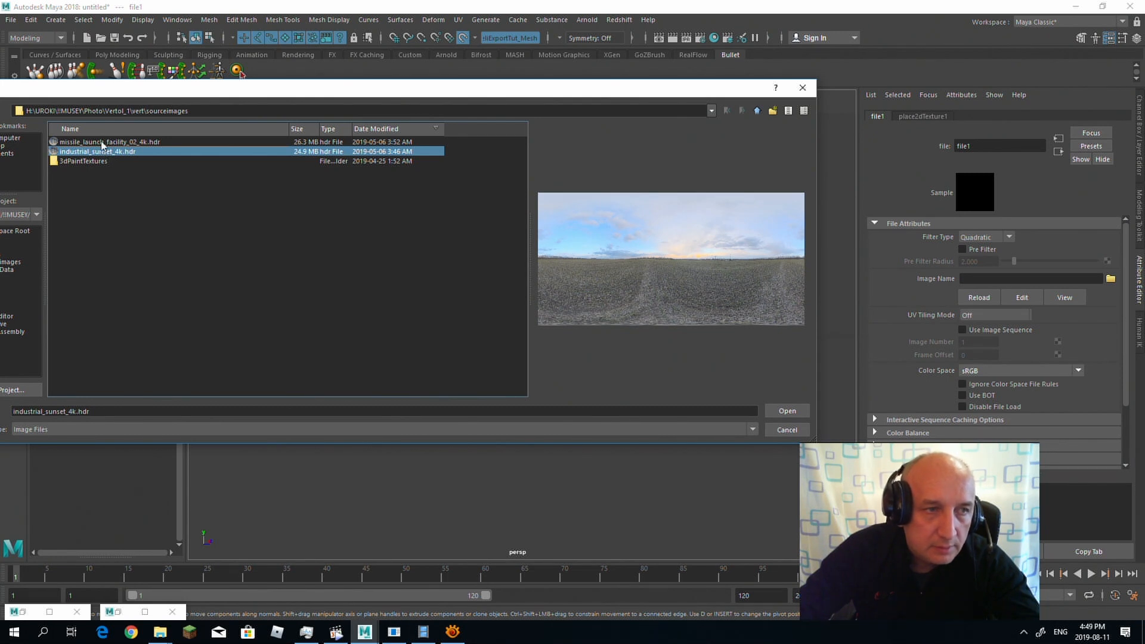
left_click(103, 143)
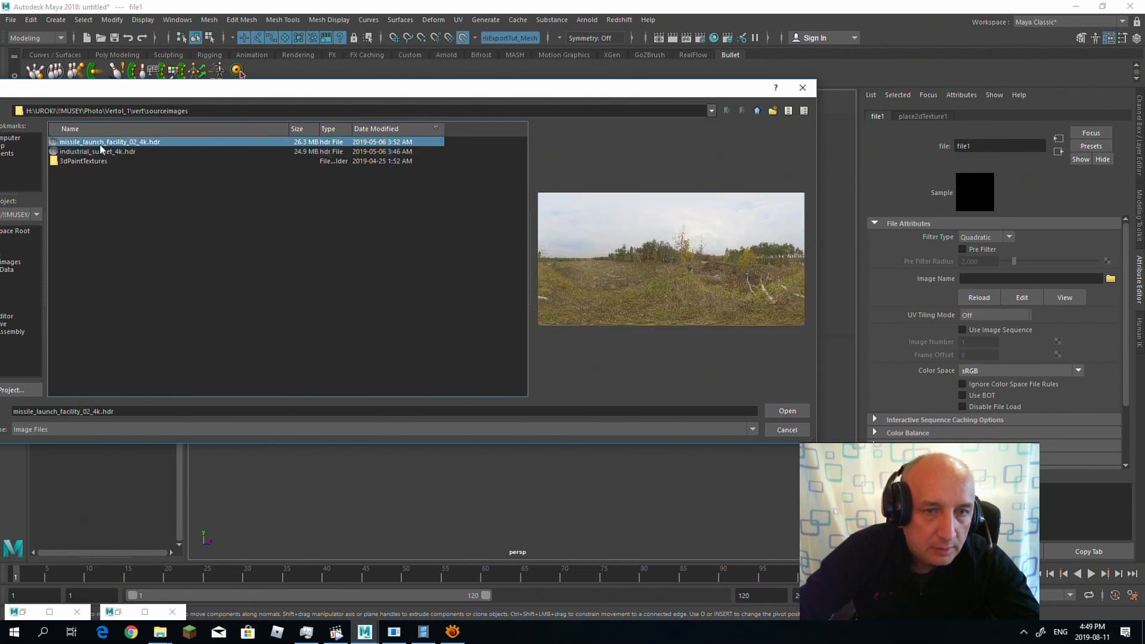
left_click(787, 410)
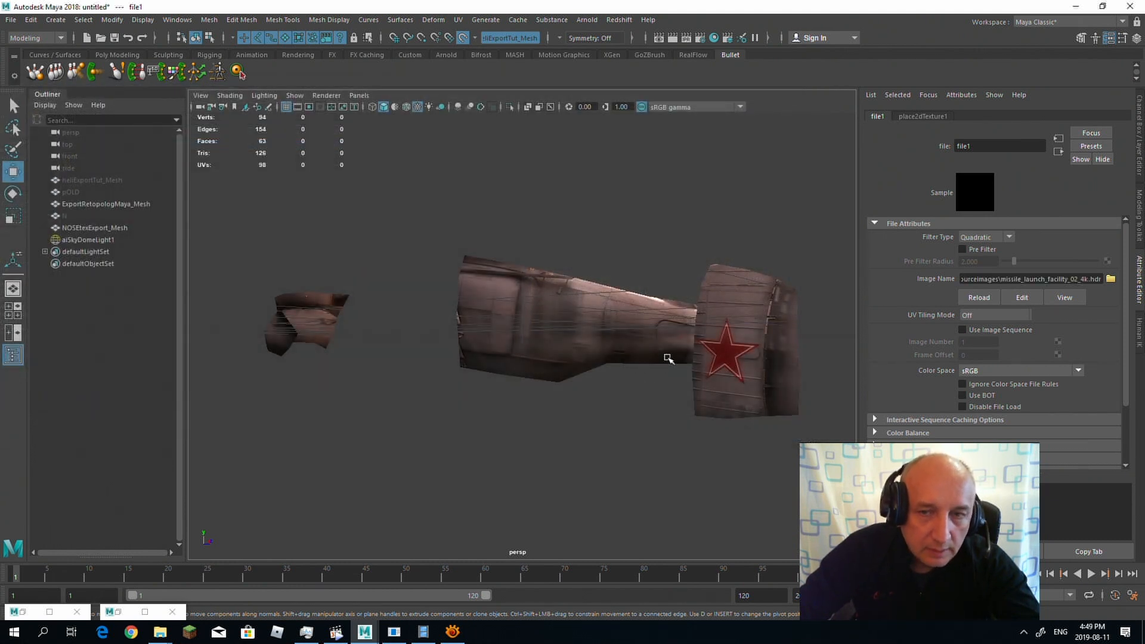
Step: Frame the textured parts against the environment, render them in the Arnold RenderView, and select the NOSEtexExport_Mesh nose
mouse_move(588, 313)
left_mouse_down("alt")
mouse_move(590, 280)
mouse_move(595, 302)
left_mouse_up("alt")
left_click(598, 316)
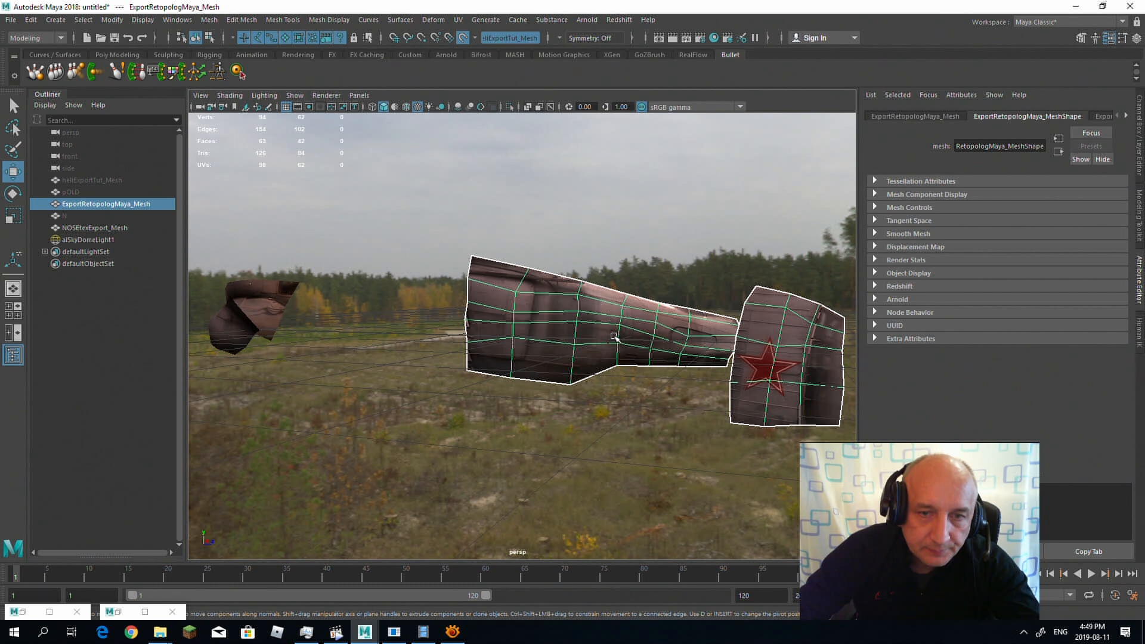
left_click_drag(614, 336, 593, 297, "alt")
left_click(587, 19)
left_click(634, 54)
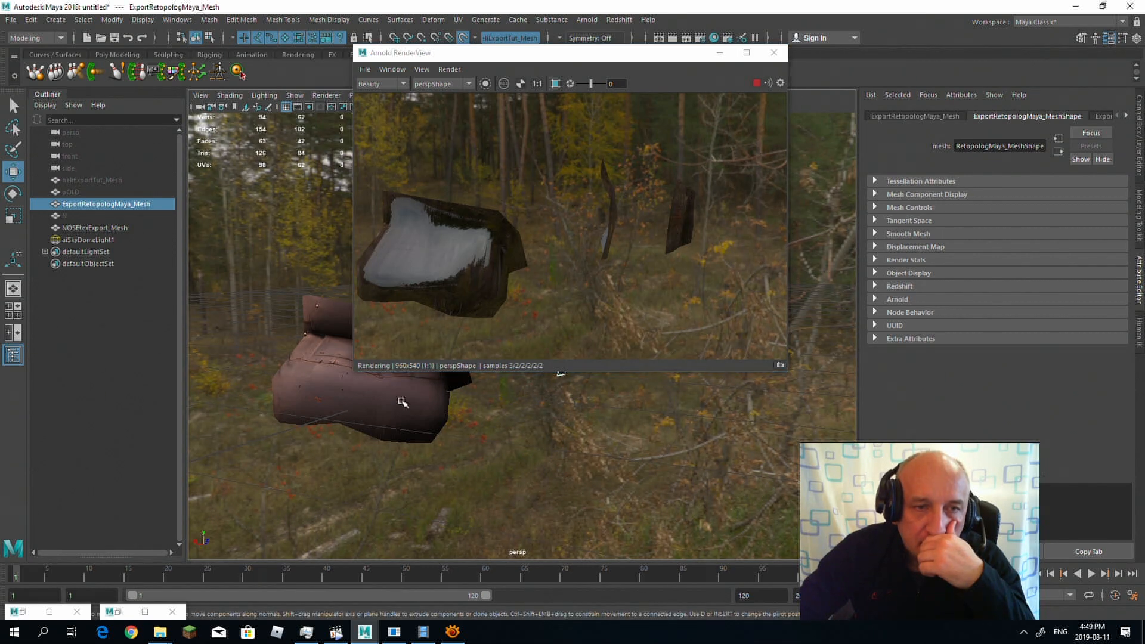
left_click(424, 417)
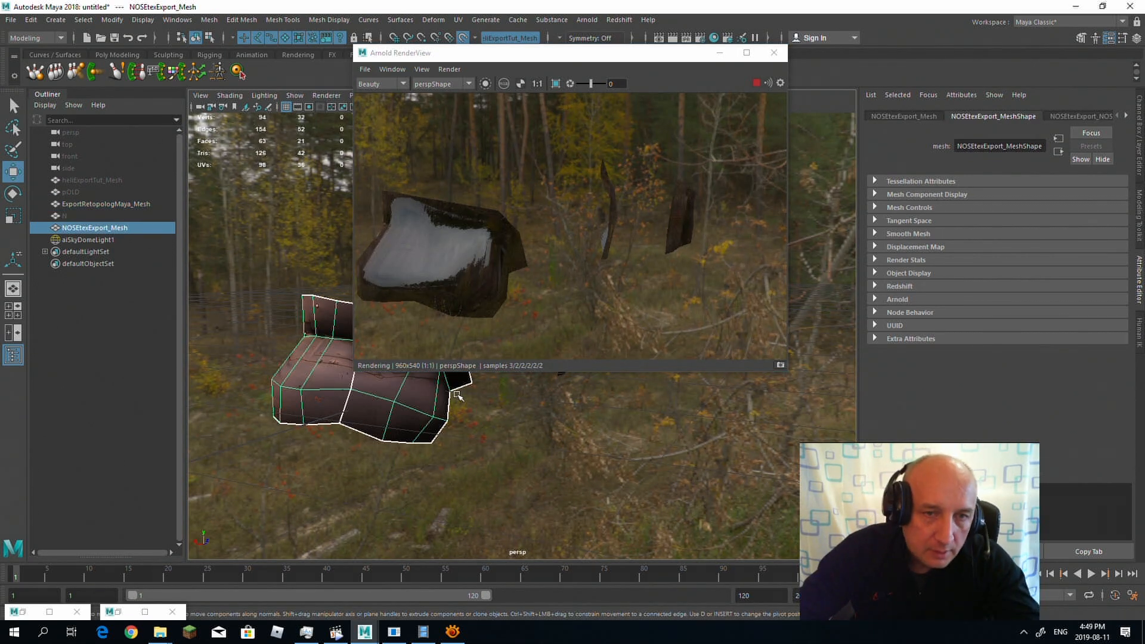
Step: Move the Arnold RenderView clear of the parts and change the nose's material type from Phong to Lambert
key("ctrl+a")
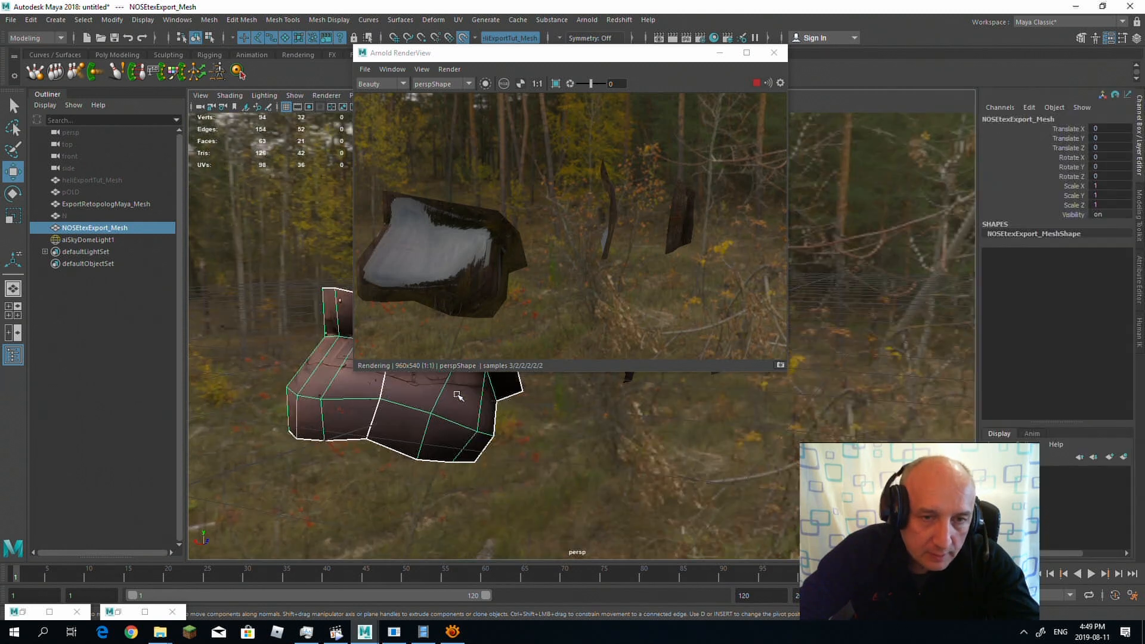
left_click_drag(608, 53, 346, 59)
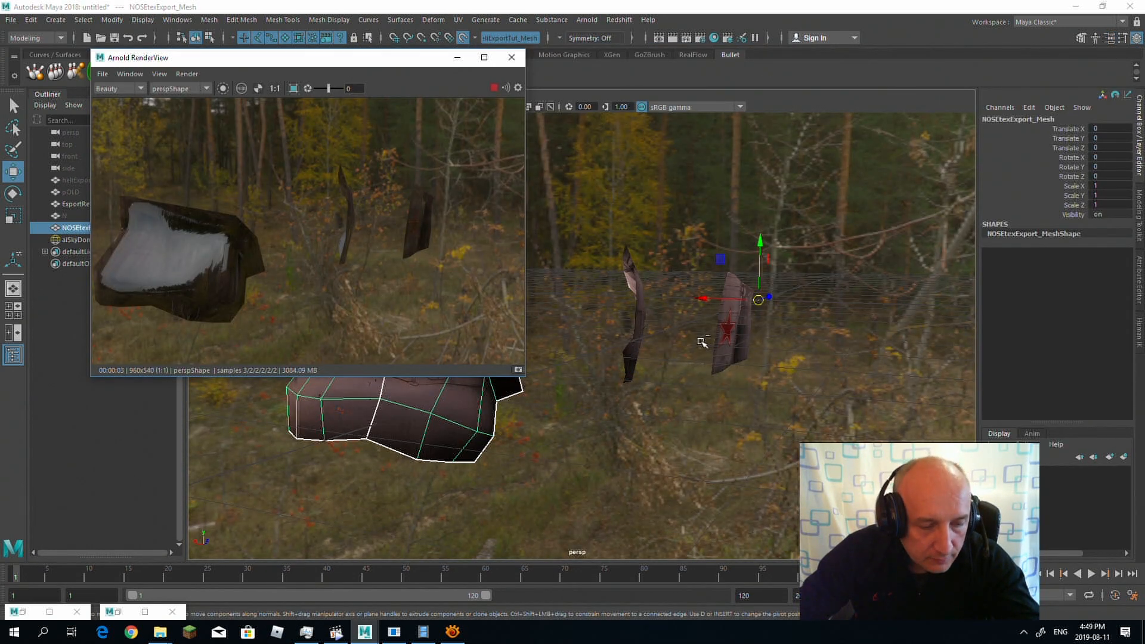
key("ctrl+a")
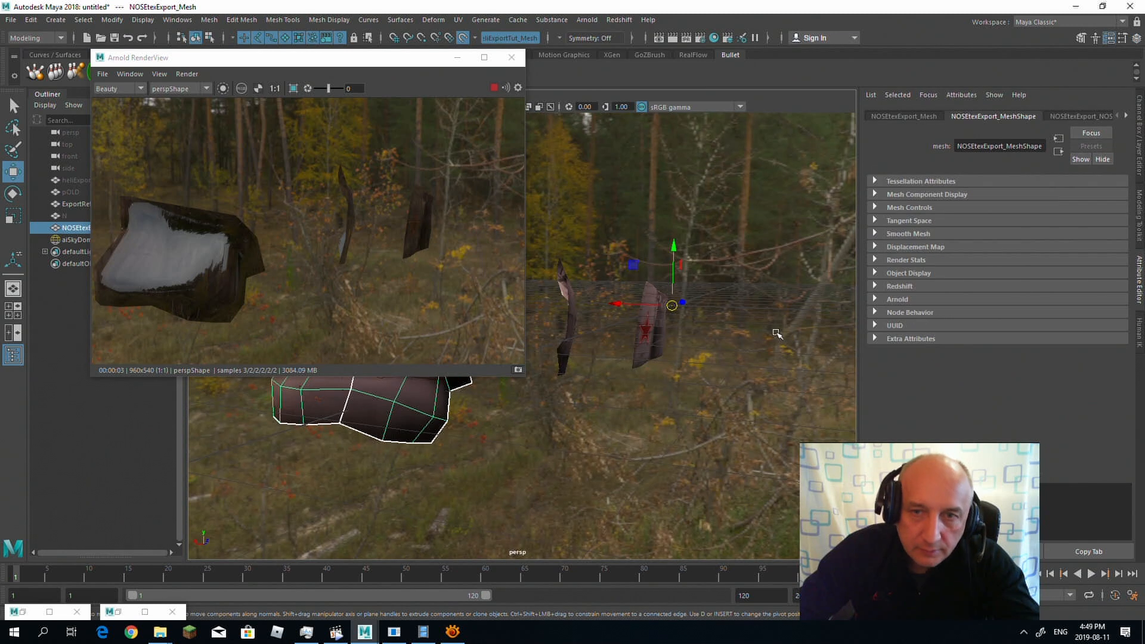
left_click(1091, 116)
left_click(978, 223)
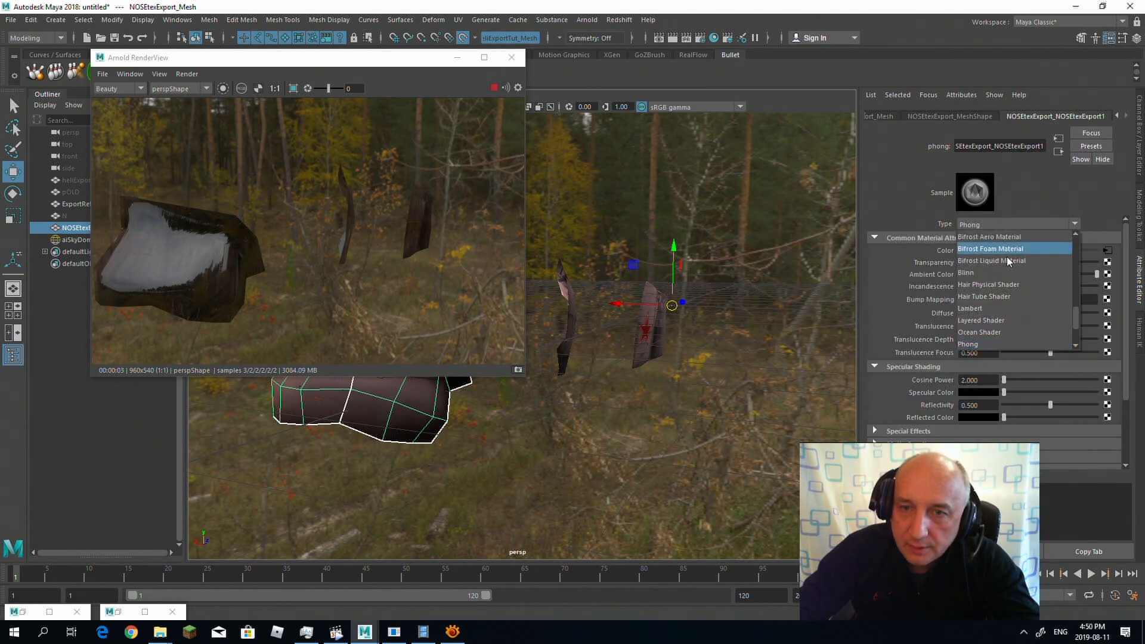
left_click(1049, 308)
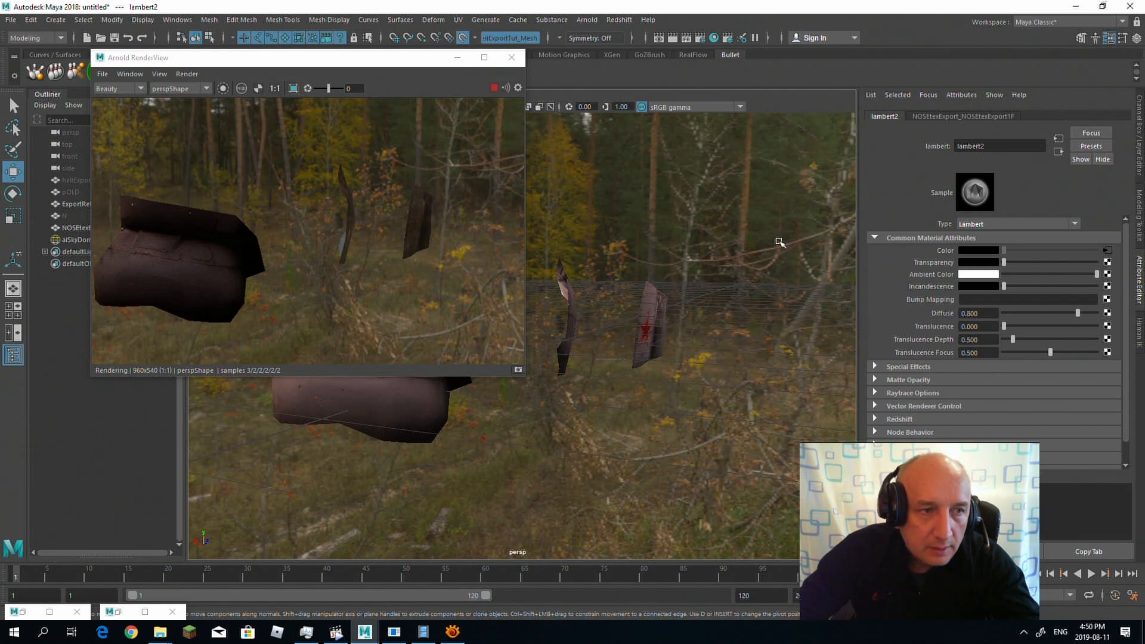
Step: Change the material type of the tail boom and star-marked part mesh to Lambert
left_click(649, 324)
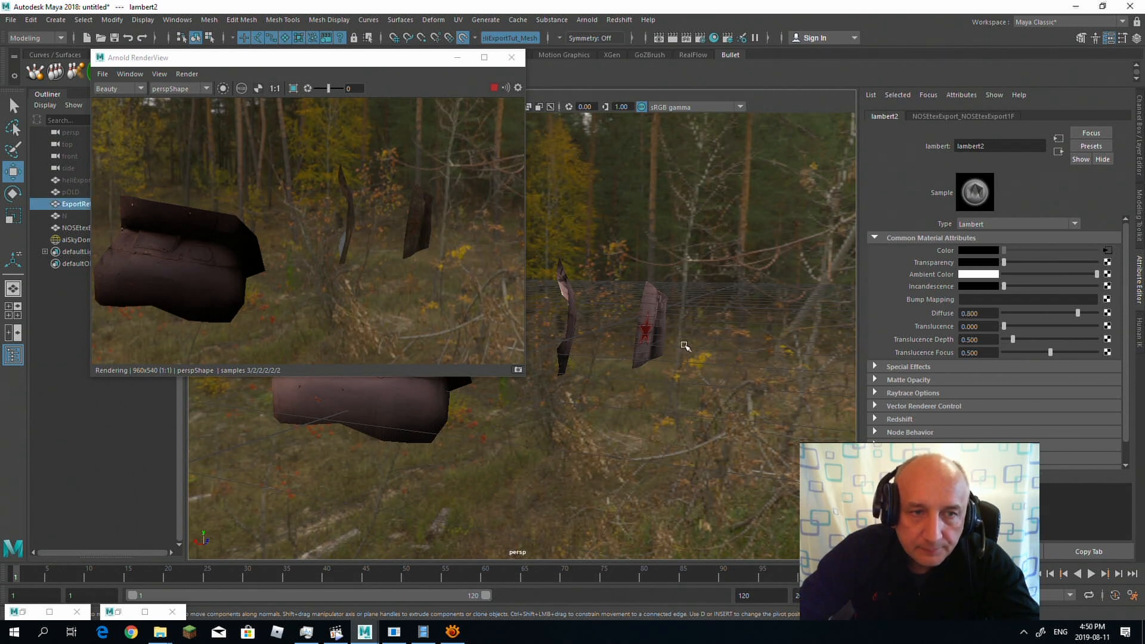
left_click(1097, 117)
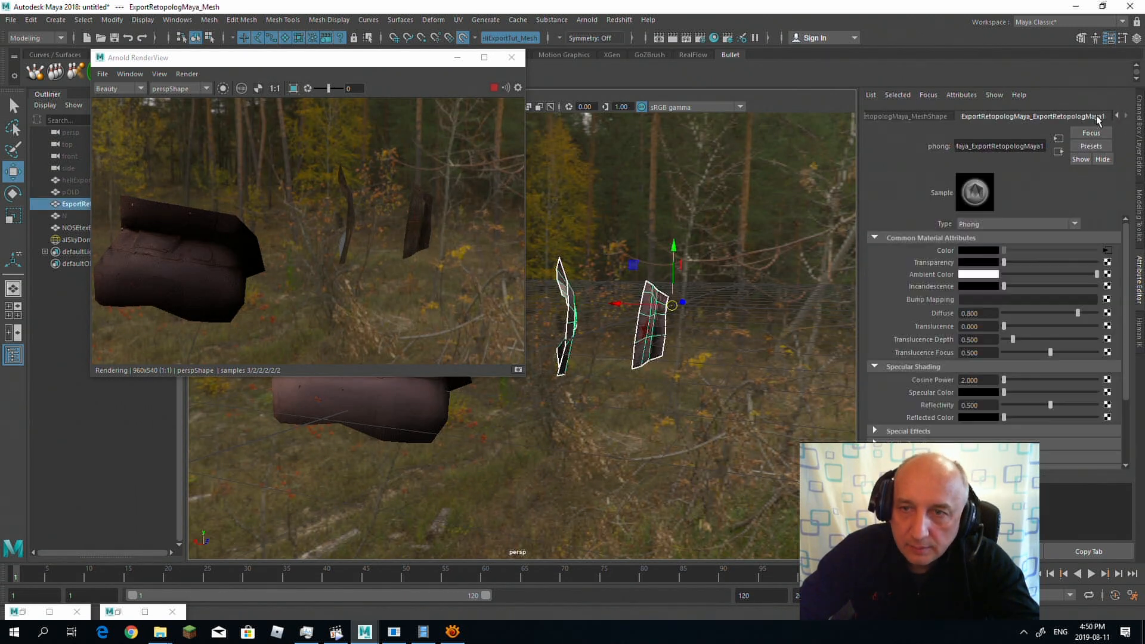
left_click(1016, 224)
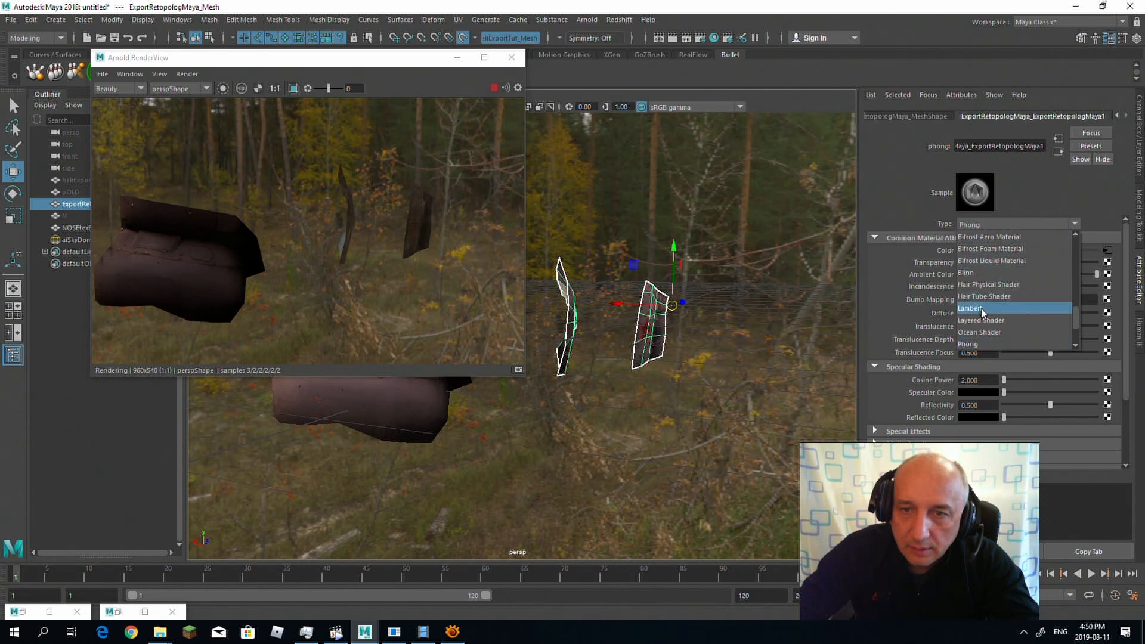
left_click(1050, 305)
Step: Examine the Lambert shading on the tail boom and star-marked part from several angles in the live render
left_click_drag(631, 332, 582, 337, "alt")
right_click_drag(583, 337, 754, 355, "alt")
middle_click_drag(755, 355, 692, 379, "alt")
right_click_drag(692, 380, 606, 375, "alt")
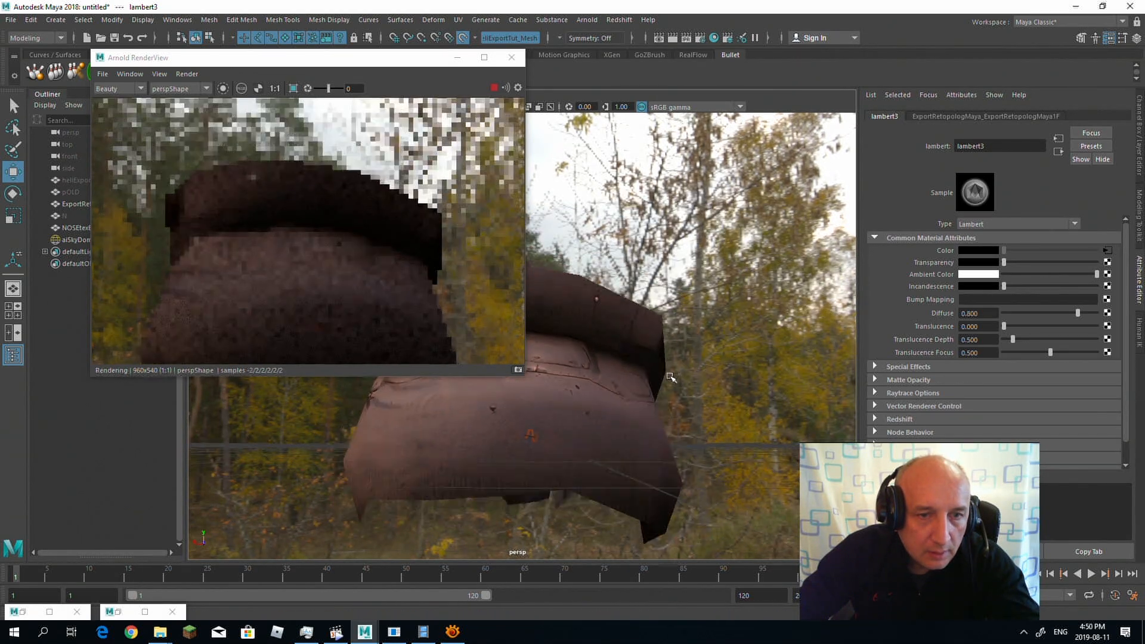
left_click_drag(606, 375, 600, 375, "alt")
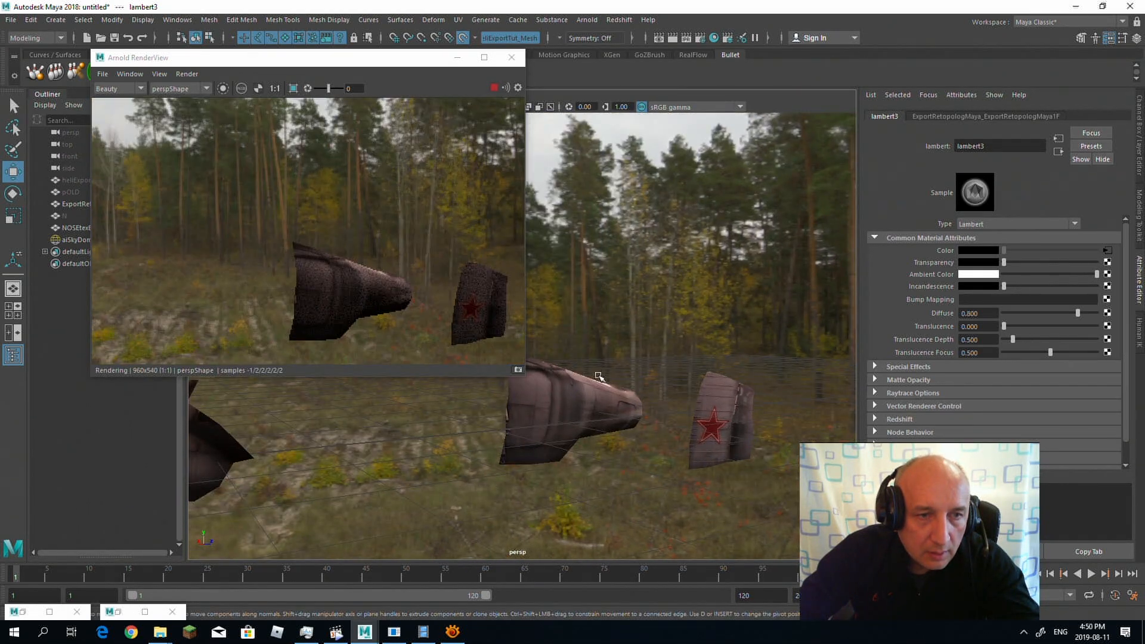
middle_click_drag(600, 376, 670, 367, "alt")
left_click_drag(670, 367, 540, 350, "alt")
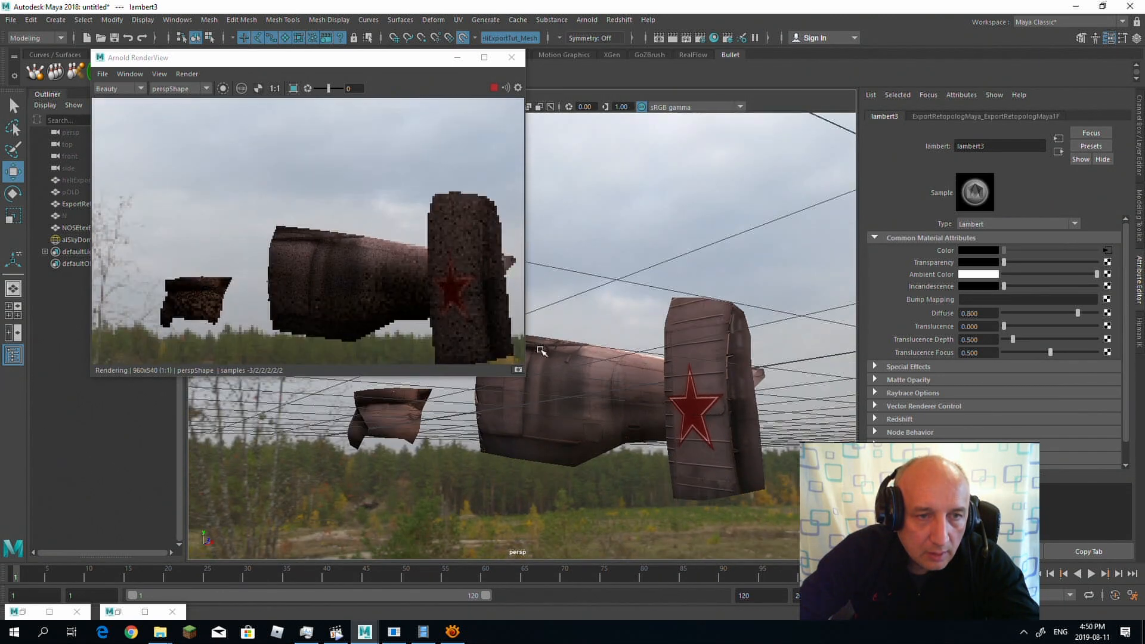
right_click_drag(540, 350, 714, 355, "alt")
left_click_drag(686, 375, 645, 327, "alt")
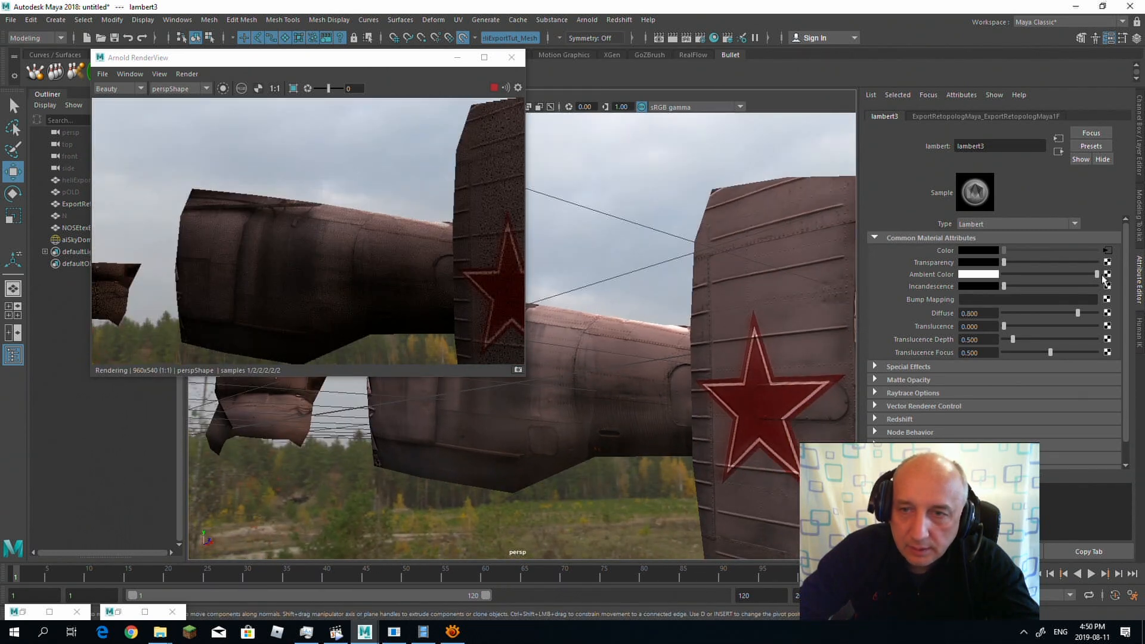
Step: Set the color space of the tail material's ExportRetopologMaya.exr color texture to Raw
left_click(1107, 250)
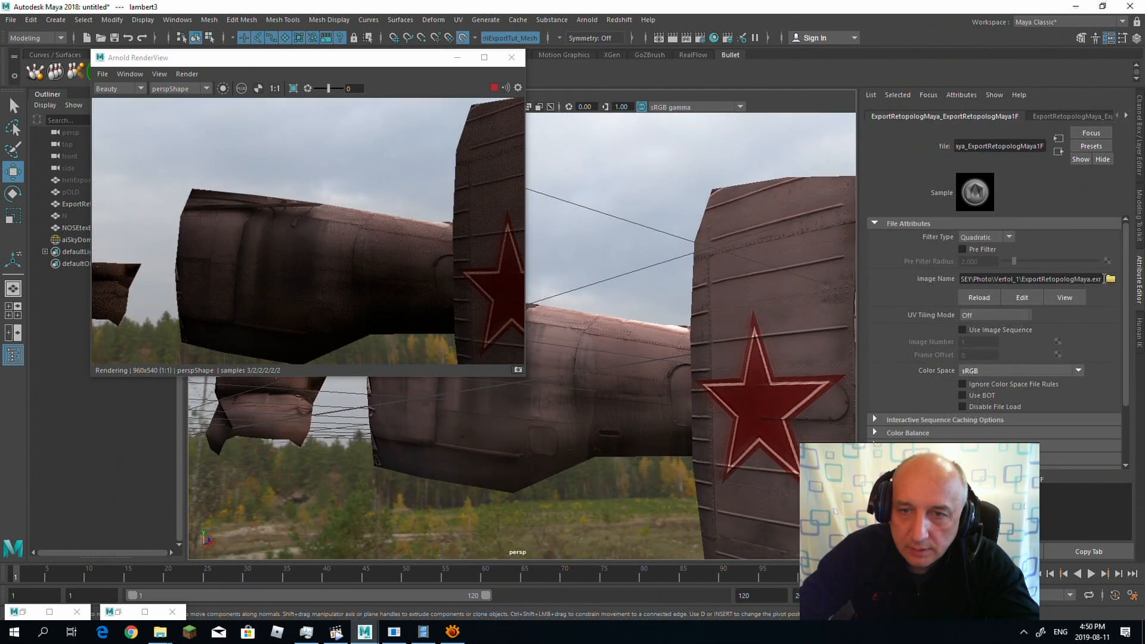
left_click(1078, 371)
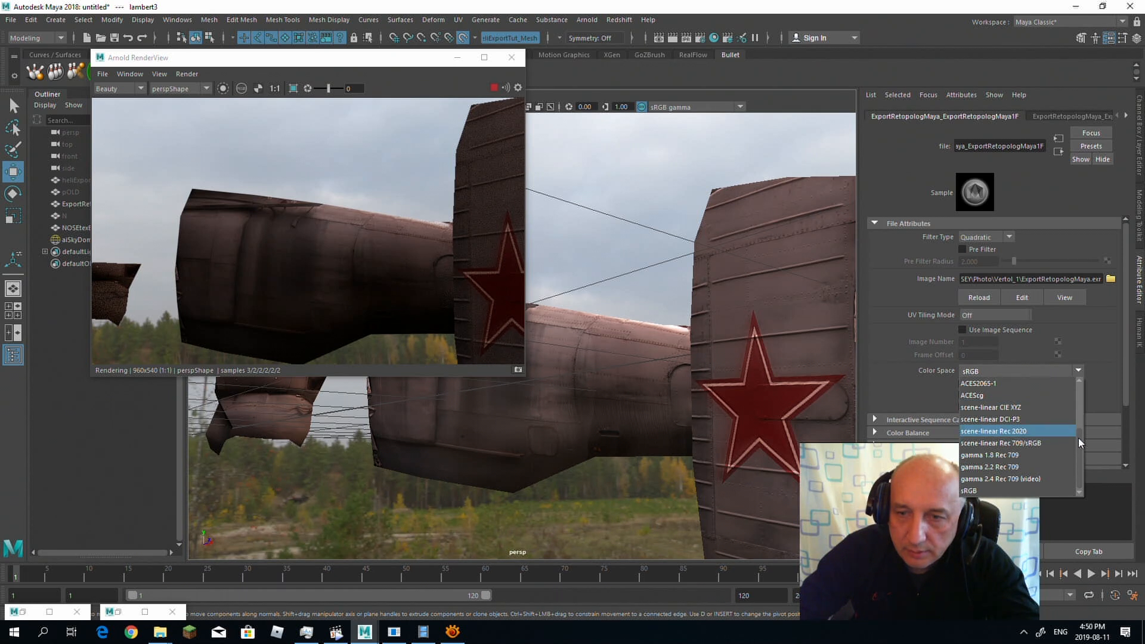
scroll(1079, 440, "up", 2)
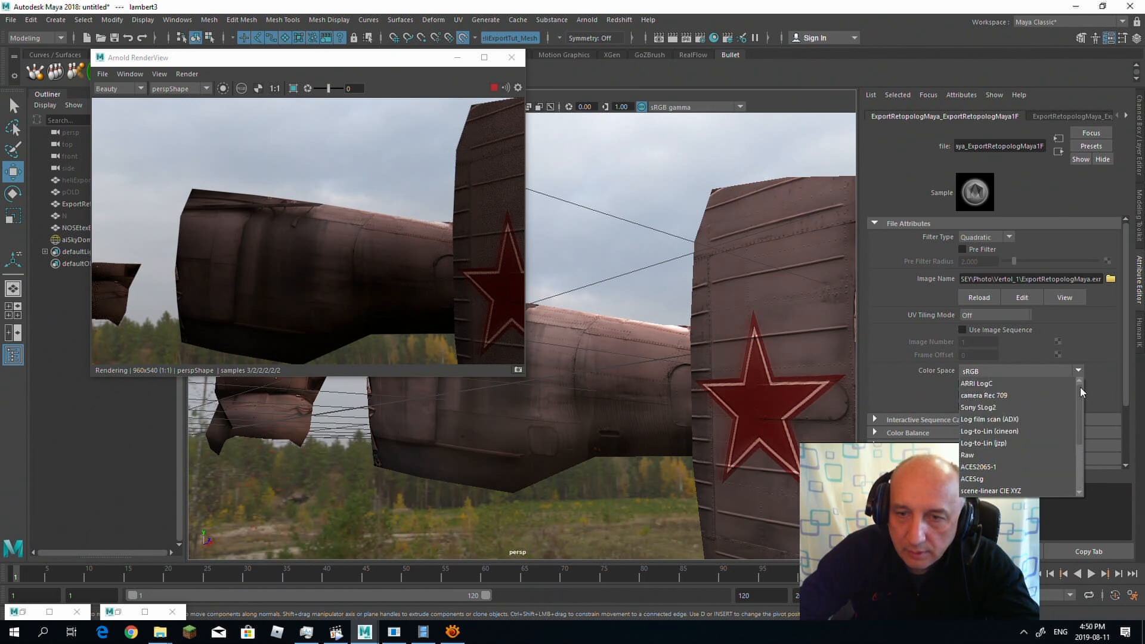
left_click(986, 455)
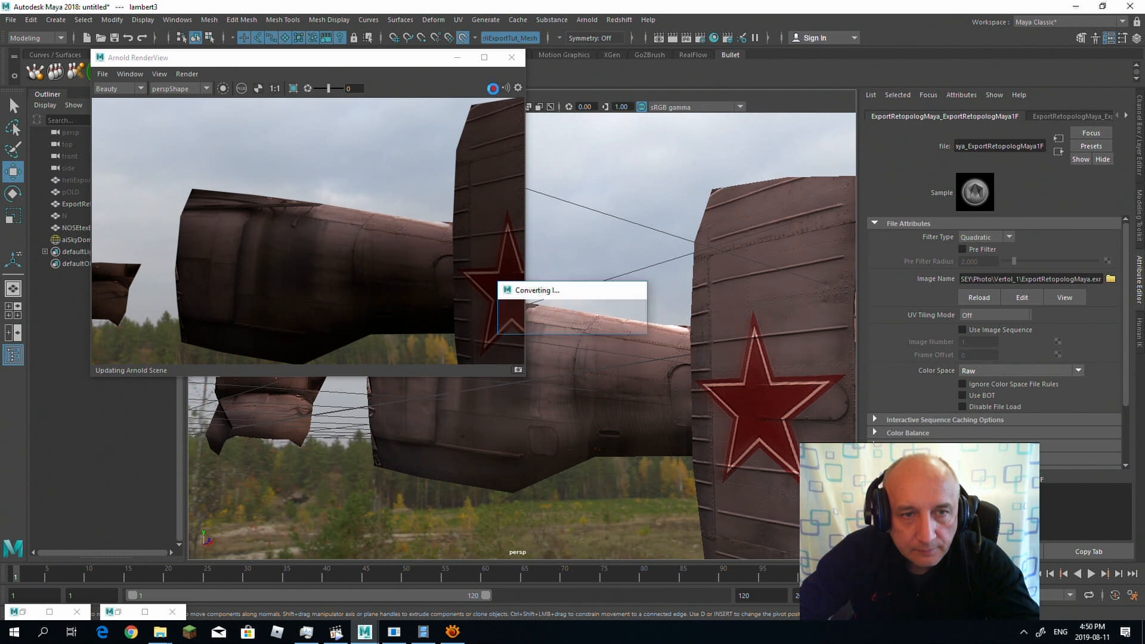
Step: Set the color space of the nose material's NOSEtexExport.exr color texture to Raw
left_click_drag(663, 220, 718, 235, "alt")
right_click_drag(718, 235, 638, 222, "alt")
left_click_drag(639, 222, 644, 334, "alt")
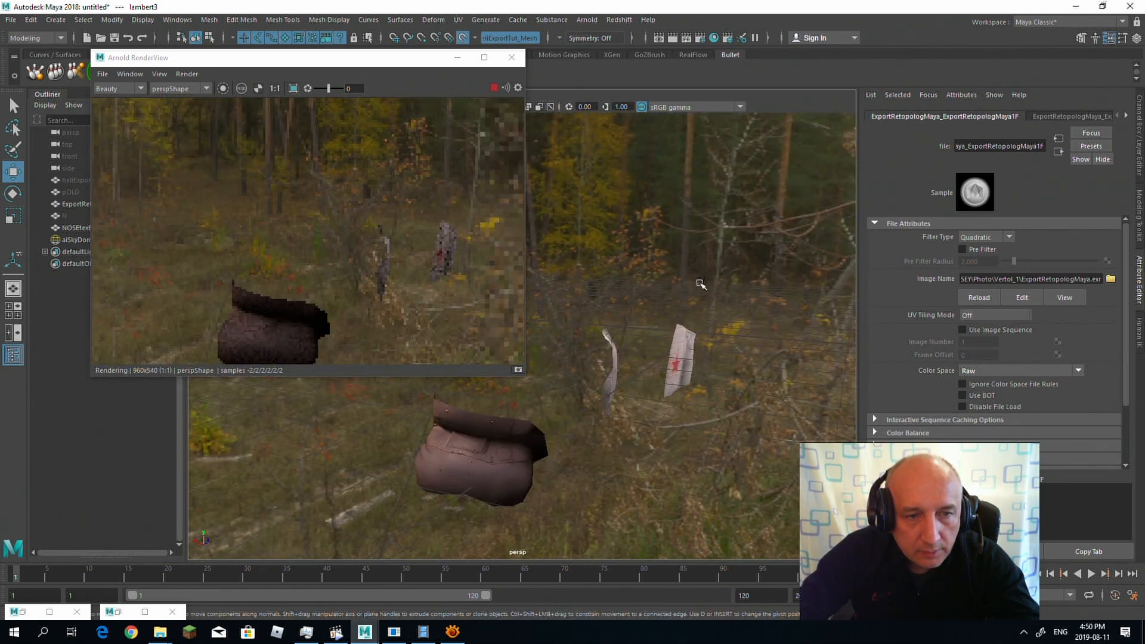
left_click(522, 466)
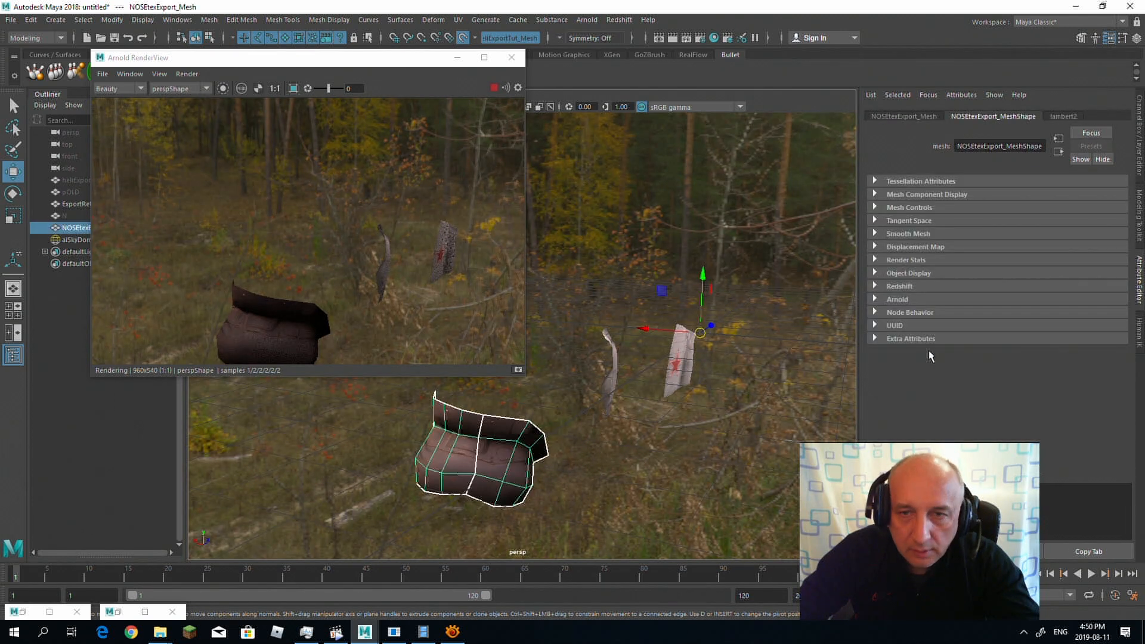
left_click(1063, 117)
left_click(1108, 250)
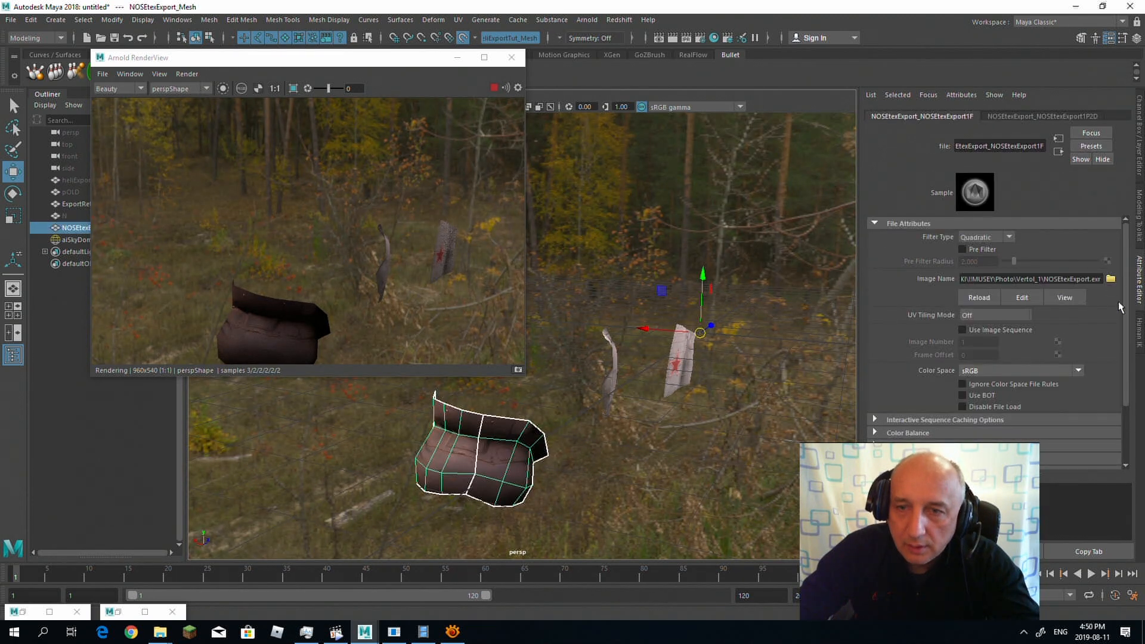
left_click(1110, 278)
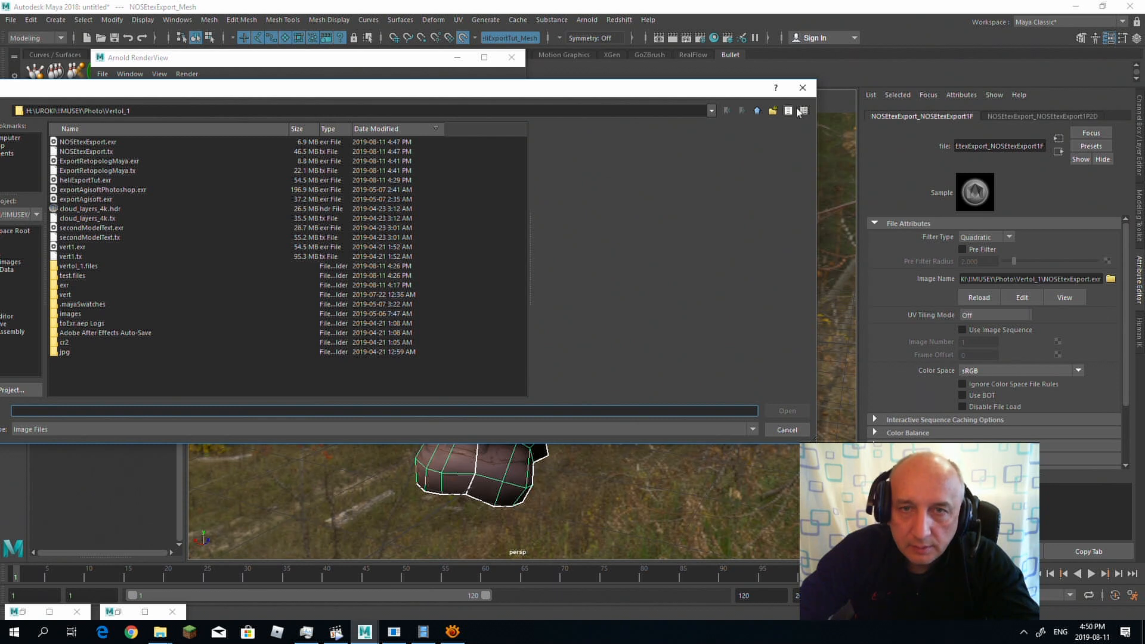
left_click(803, 88)
left_click(1066, 372)
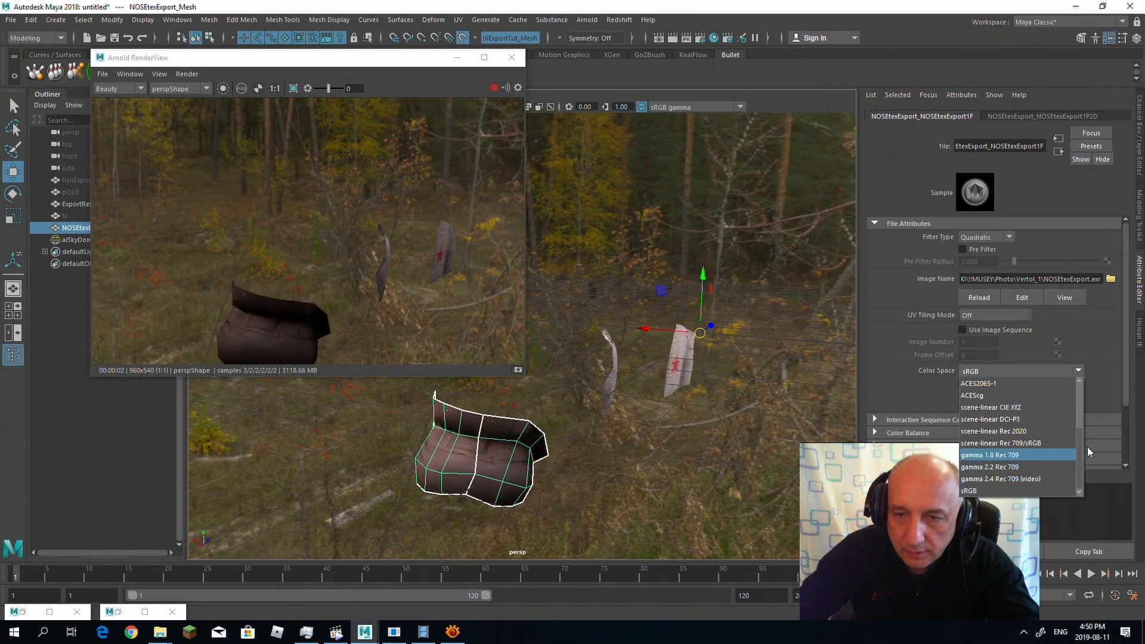
scroll(1013, 447, "up", 3)
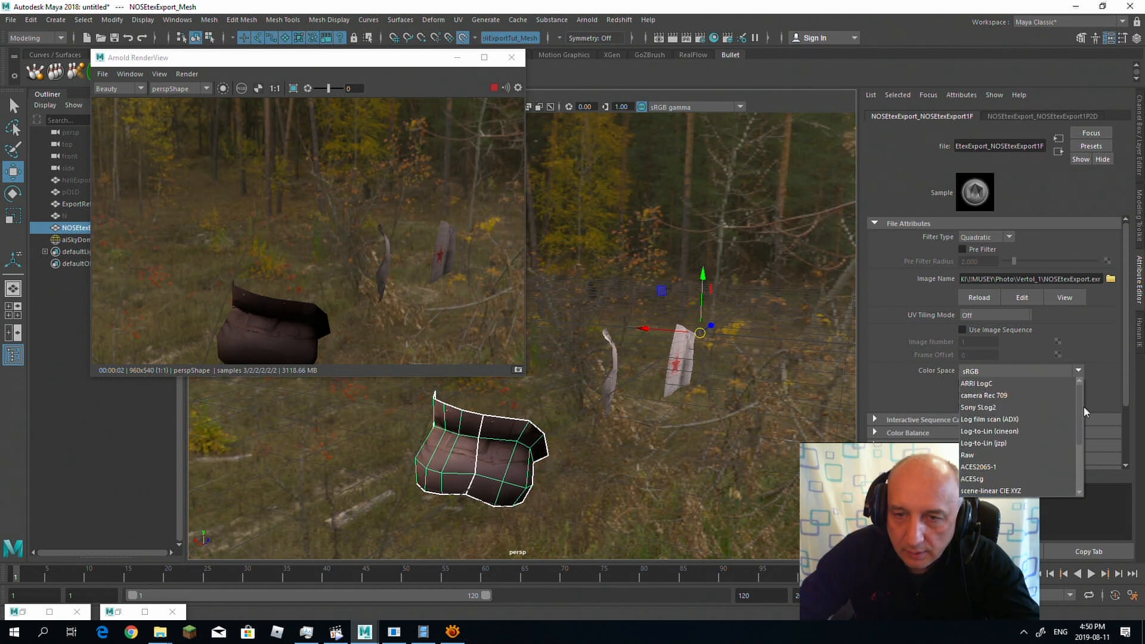
left_click(1003, 455)
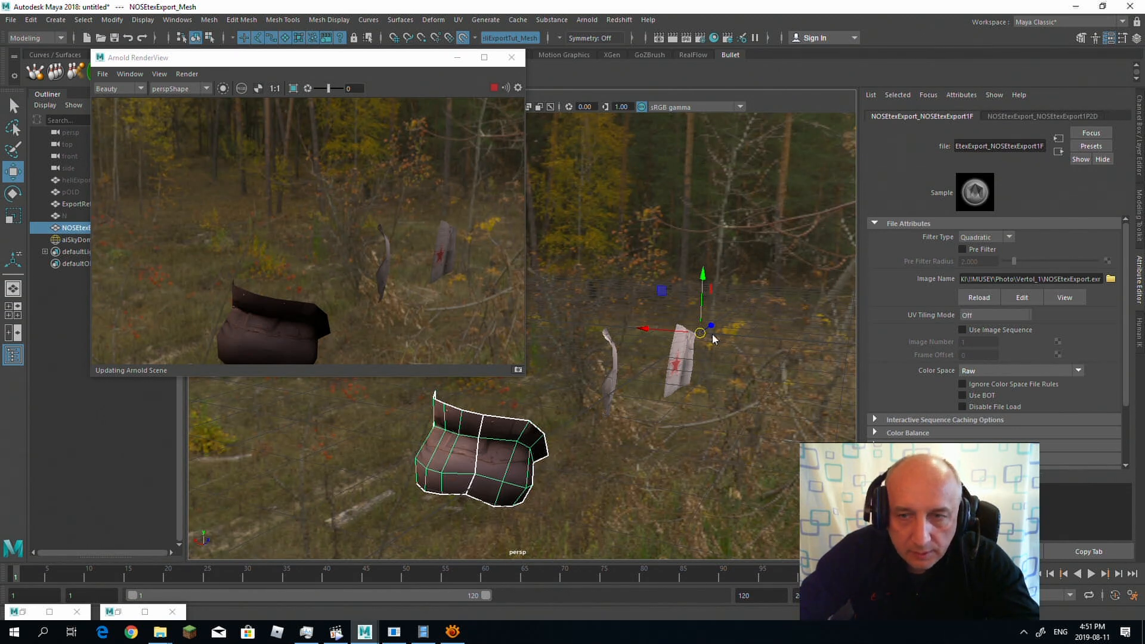
Step: Examine the nose's texture in the live render and review its lambert2 material attributes
mouse_move(651, 410)
left_mouse_down("alt")
mouse_move(613, 414)
mouse_move(652, 409)
left_mouse_up("alt")
right_click_drag(653, 410, 646, 463, "alt")
middle_click_drag(646, 461, 680, 403, "alt")
scroll(665, 404, "up", 4)
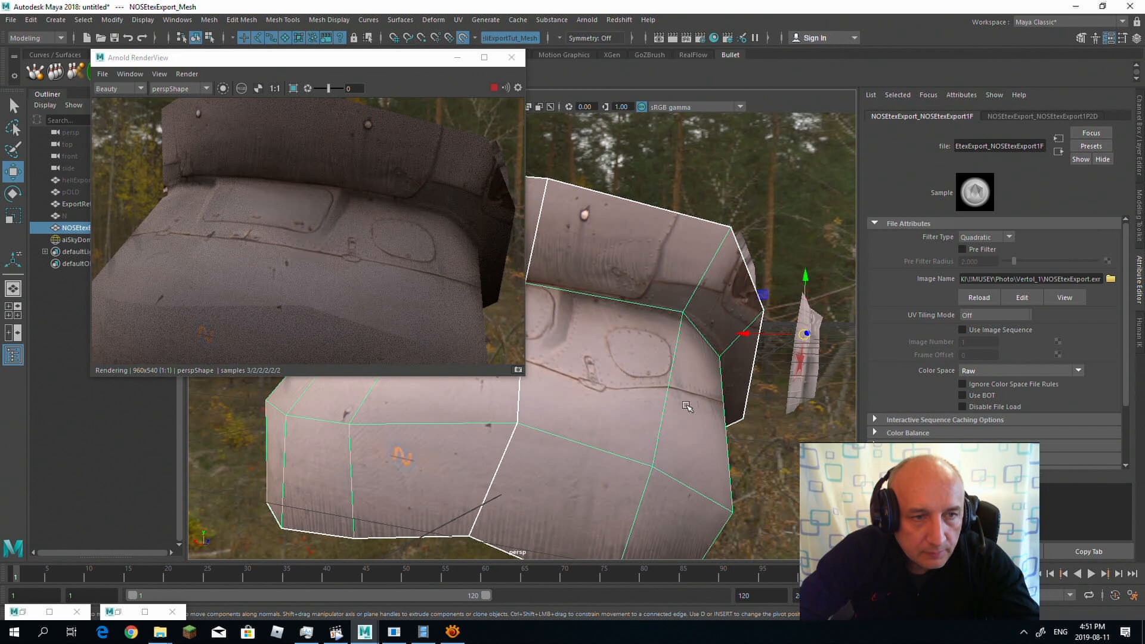
scroll(686, 417, "down", 5)
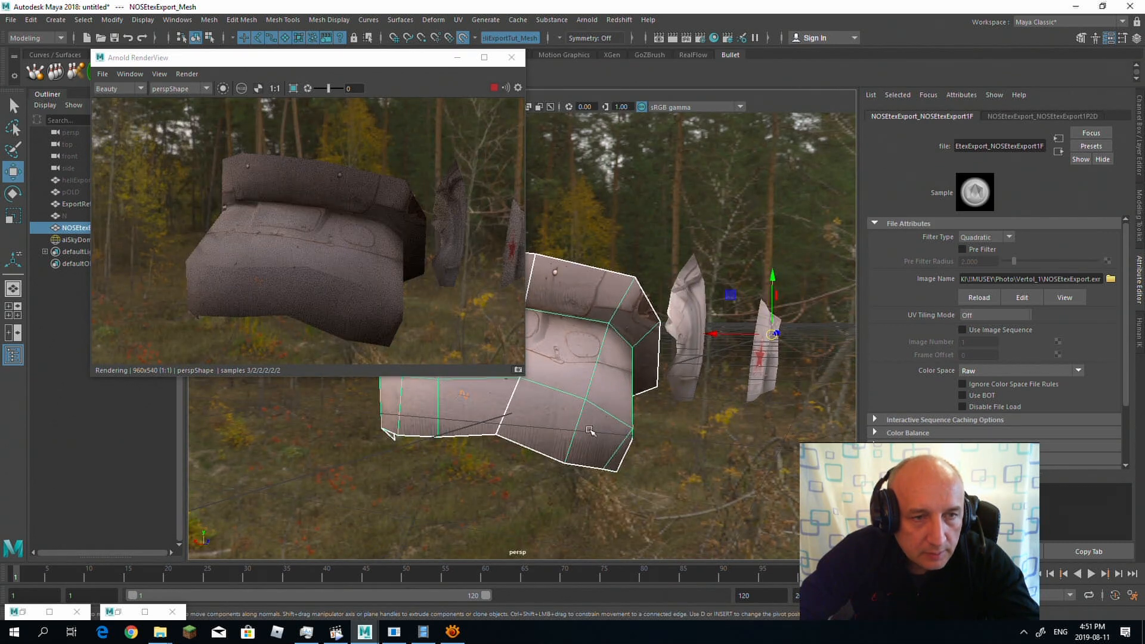
left_click(592, 430)
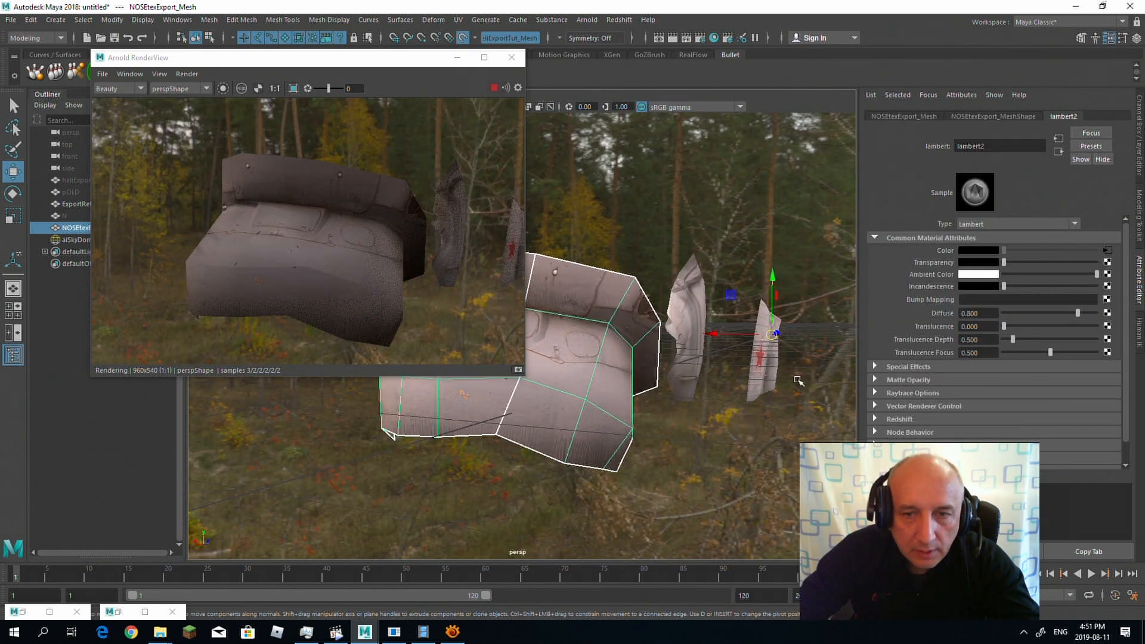
scroll(1124, 280, "down", 1)
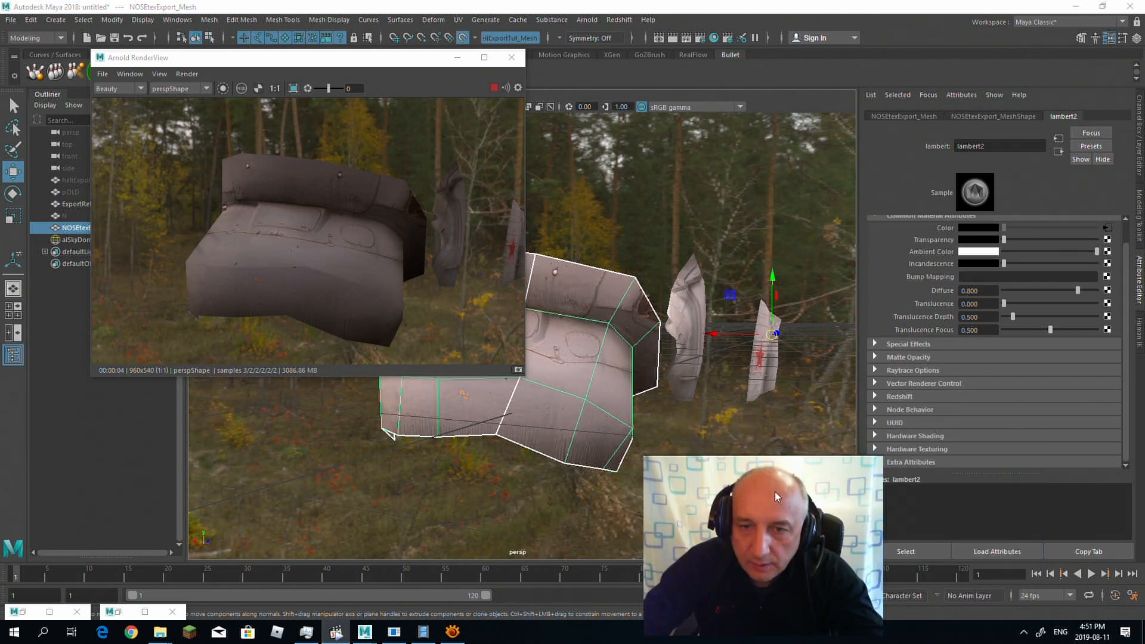
Step: Set the nose mesh's Arnold subdivision type to catclark with 2 iterations
left_click(895, 117)
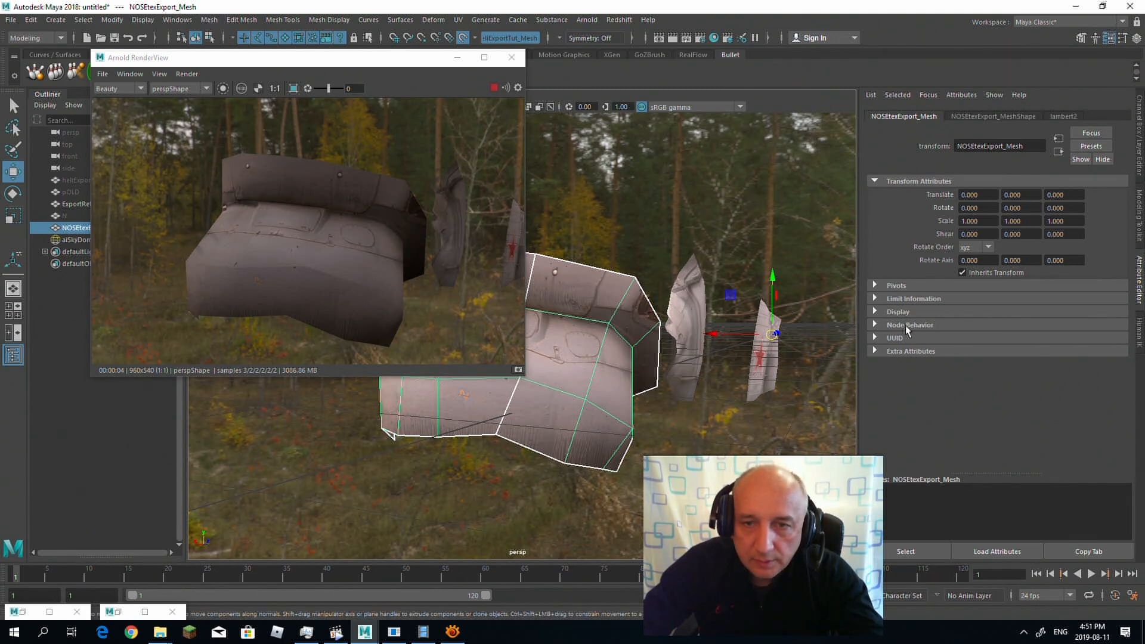
left_click(983, 117)
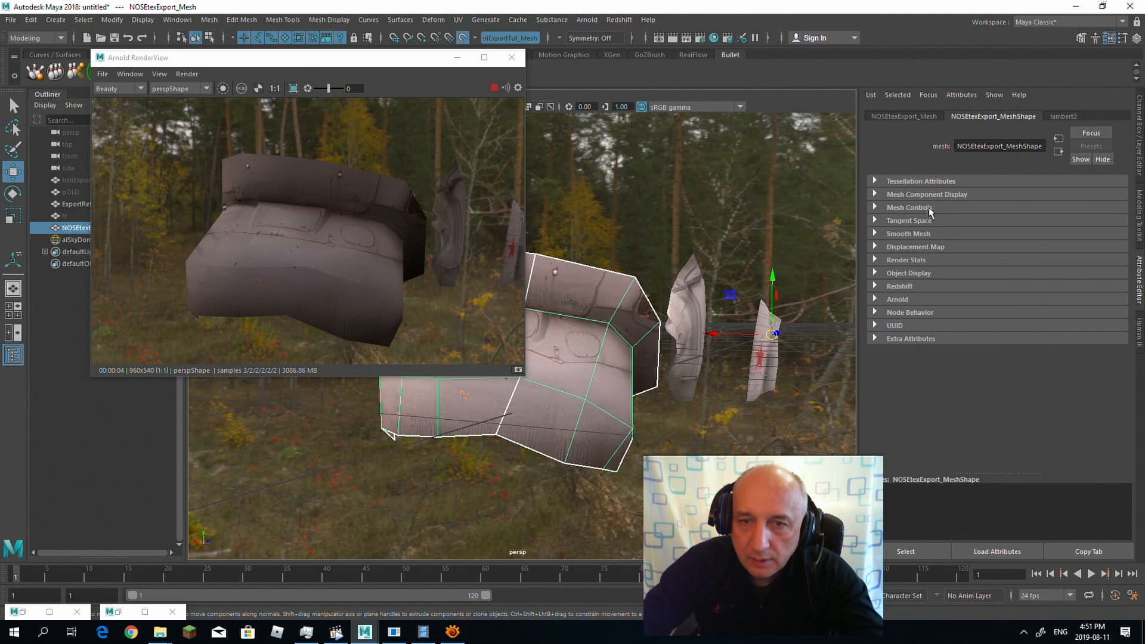
left_click(898, 299)
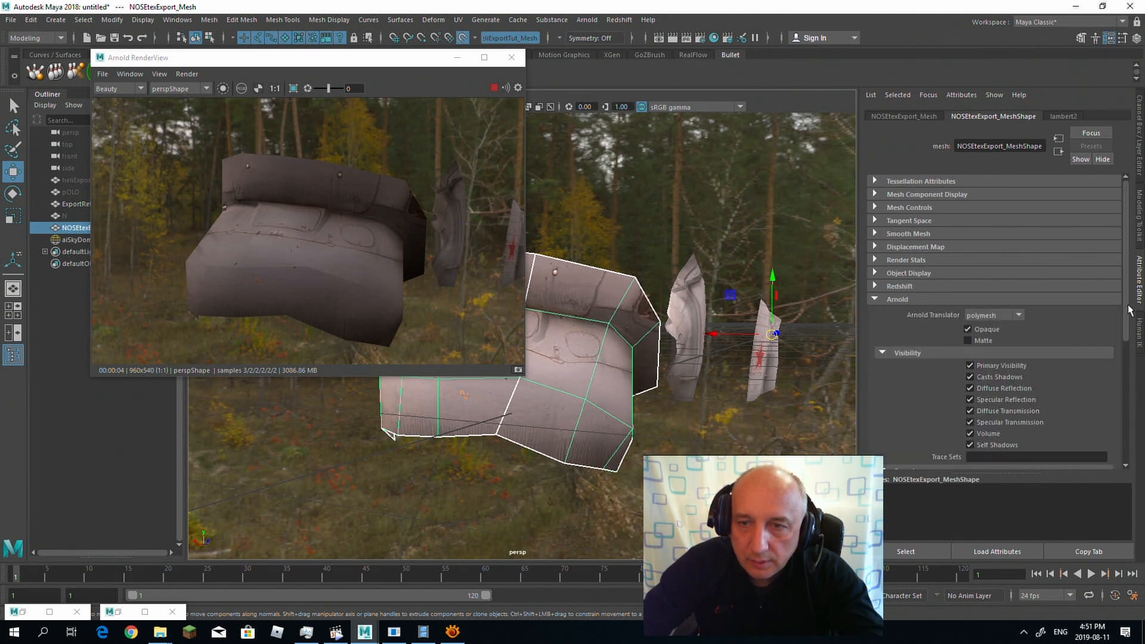
left_click_drag(1122, 291, 1120, 424)
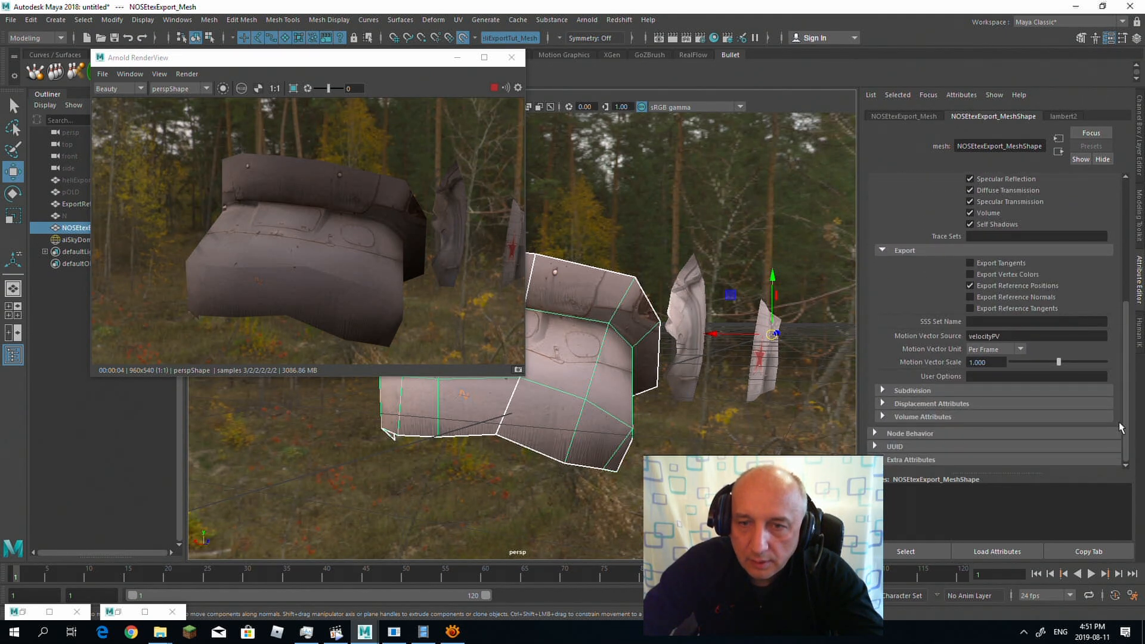
left_click(912, 391)
left_click(1011, 405)
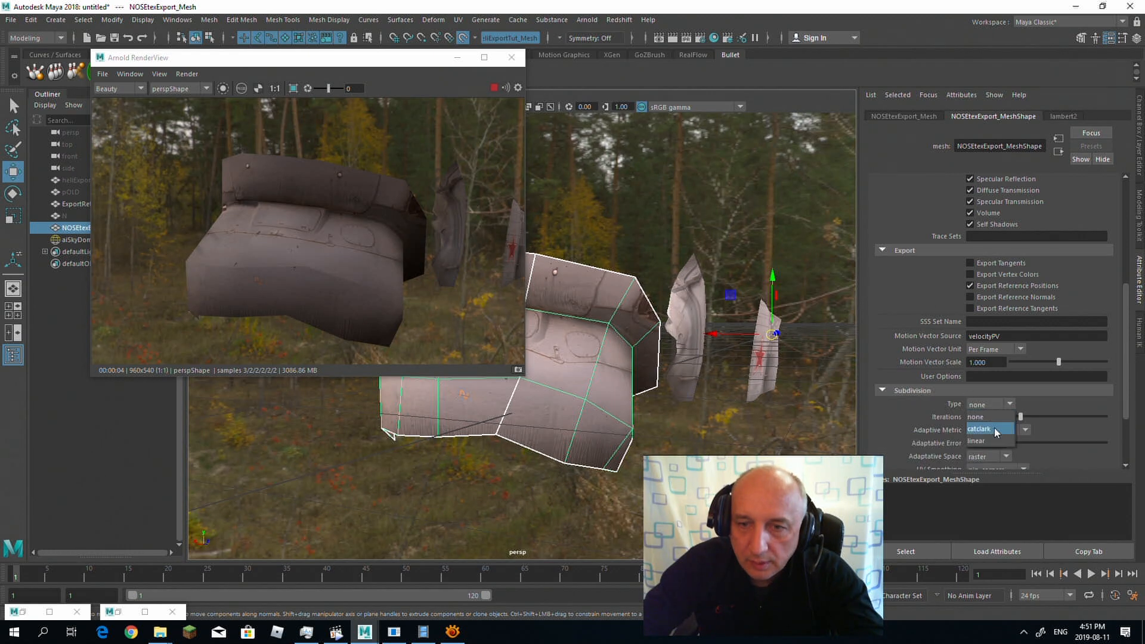
left_click(987, 424)
double_click(978, 417)
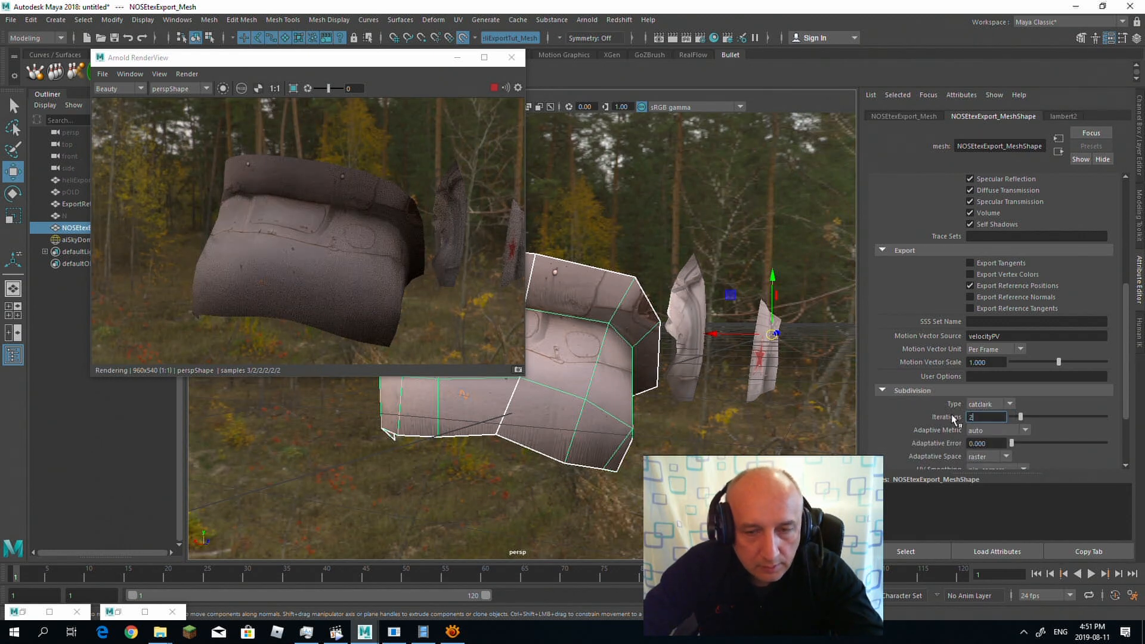
type("2")
key("Return")
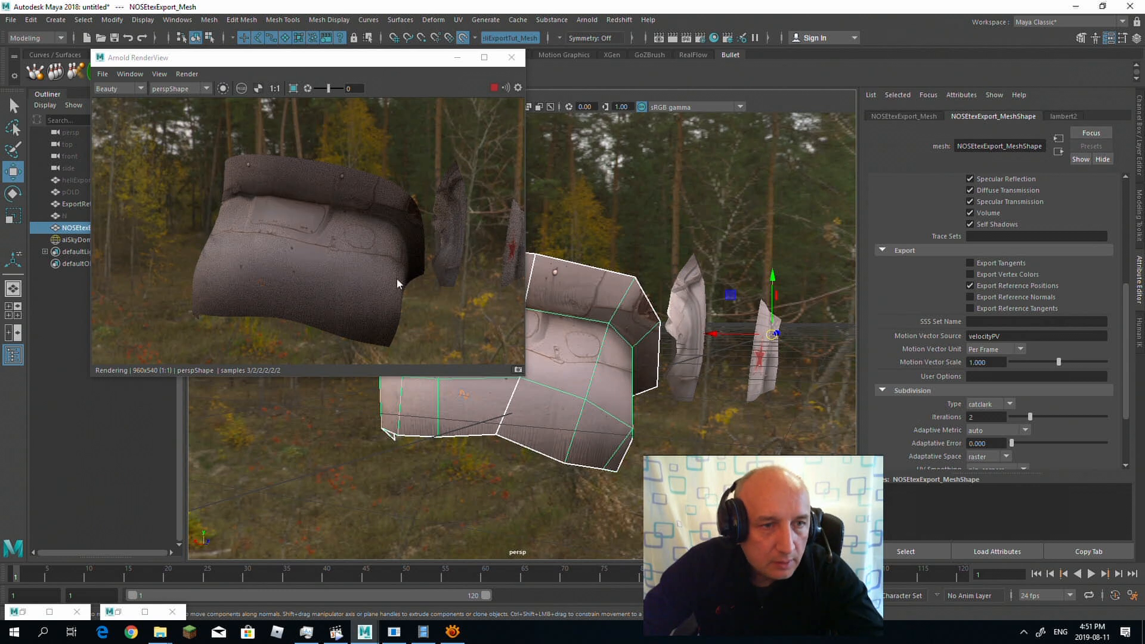
Step: Inspect the smoothed nose up close in the live render, and view the tail boom and star-marked part
scroll(640, 333, "up", 3)
scroll(640, 333, "up", 5)
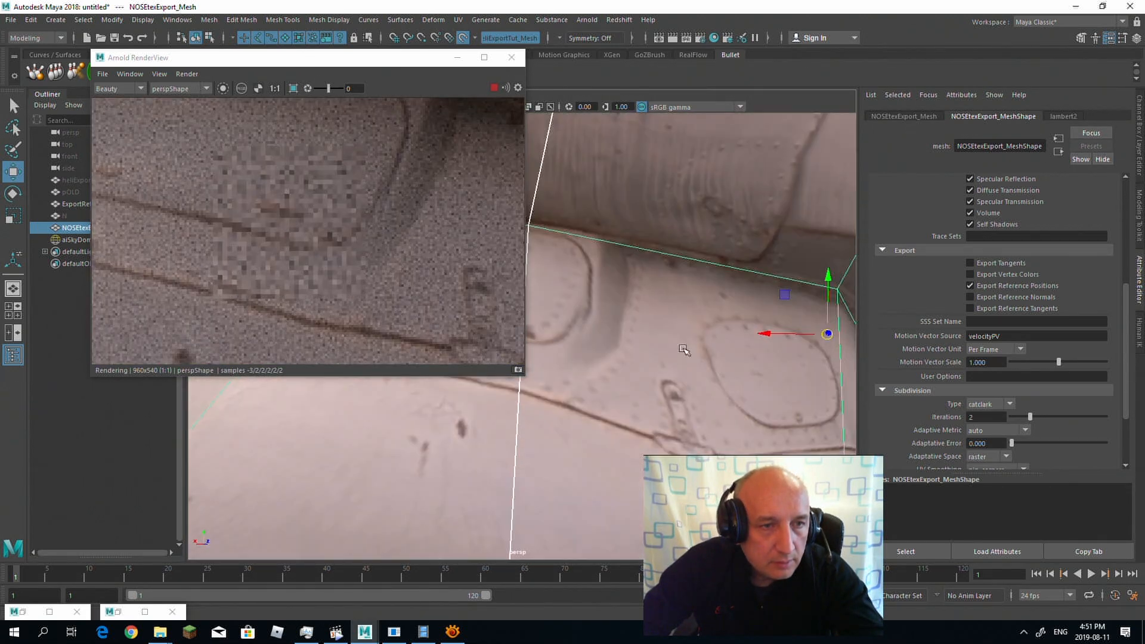
scroll(637, 340, "down", 6)
left_click_drag(693, 353, 584, 321, "alt")
scroll(618, 344, "down", 3)
scroll(618, 344, "down", 3)
scroll(583, 320, "down", 3)
middle_click_drag(584, 320, 647, 326, "alt")
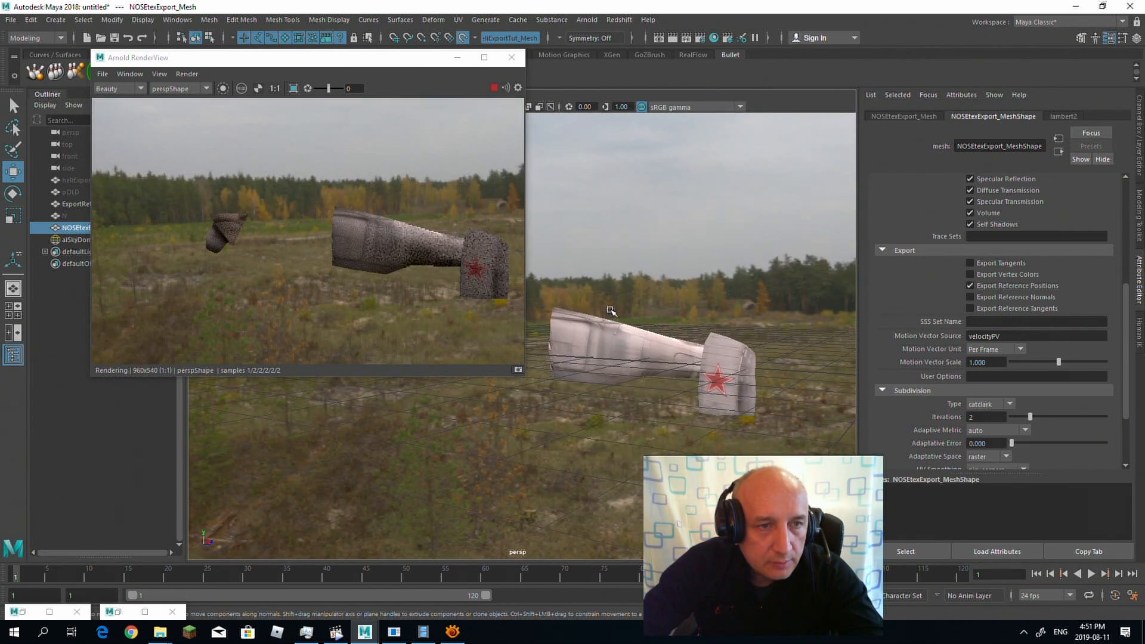
Step: Enlarge the Arnold render view and inspect the smoothed nose alongside the tail boom and star-marked part from several angles
left_click_drag(598, 309, 731, 311, "alt")
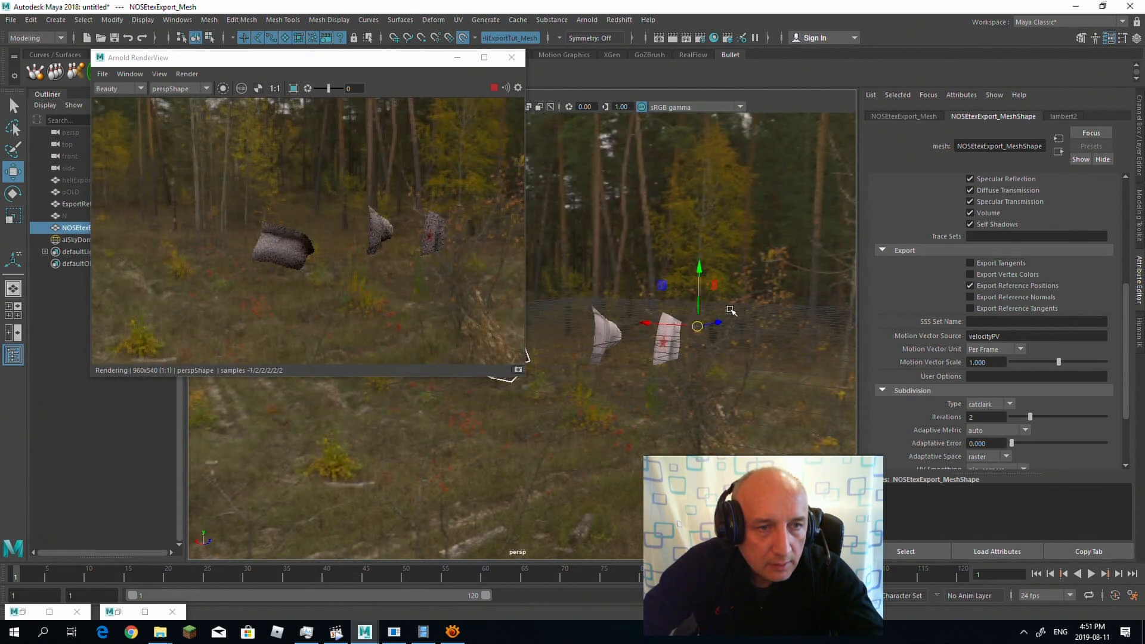
right_click_drag(642, 294, 838, 328, "alt")
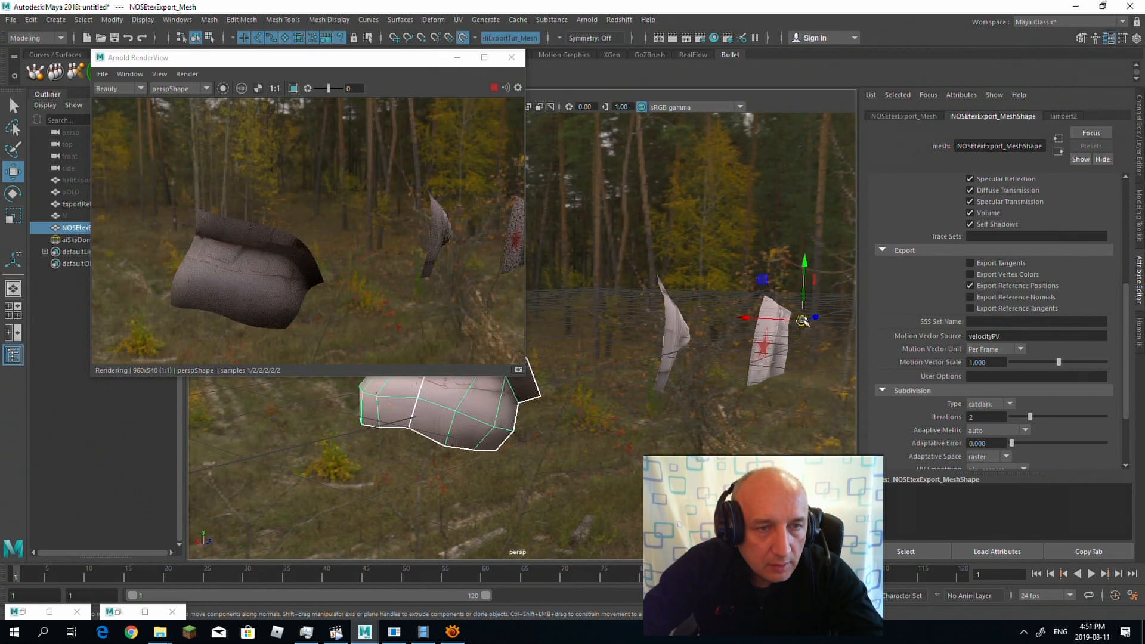
left_click_drag(525, 375, 806, 443)
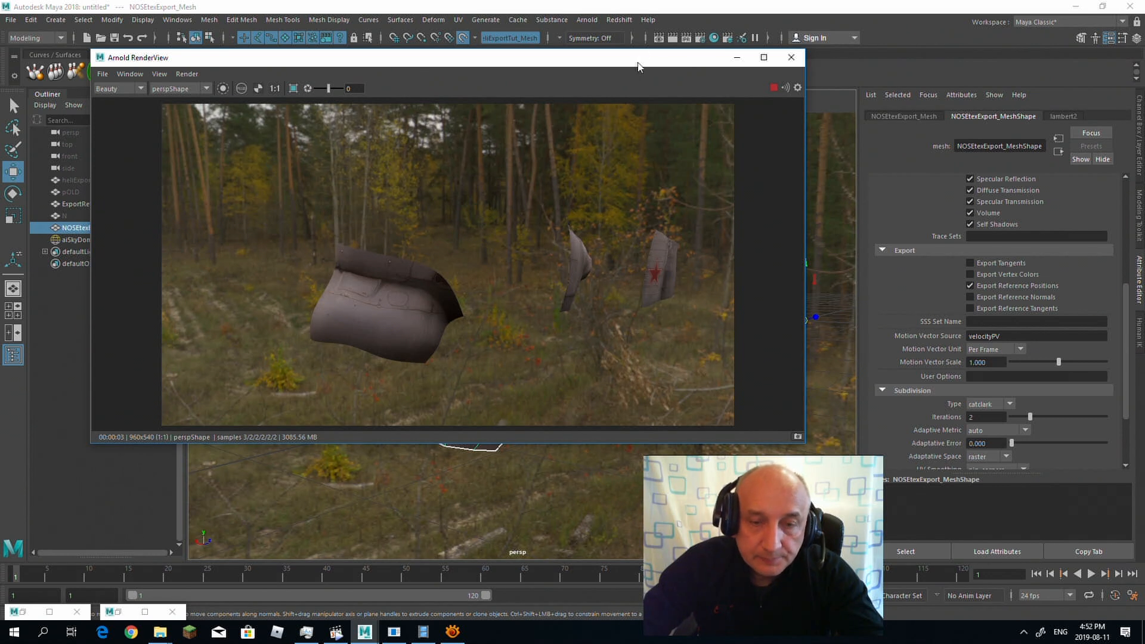
left_click_drag(645, 64, 575, 62)
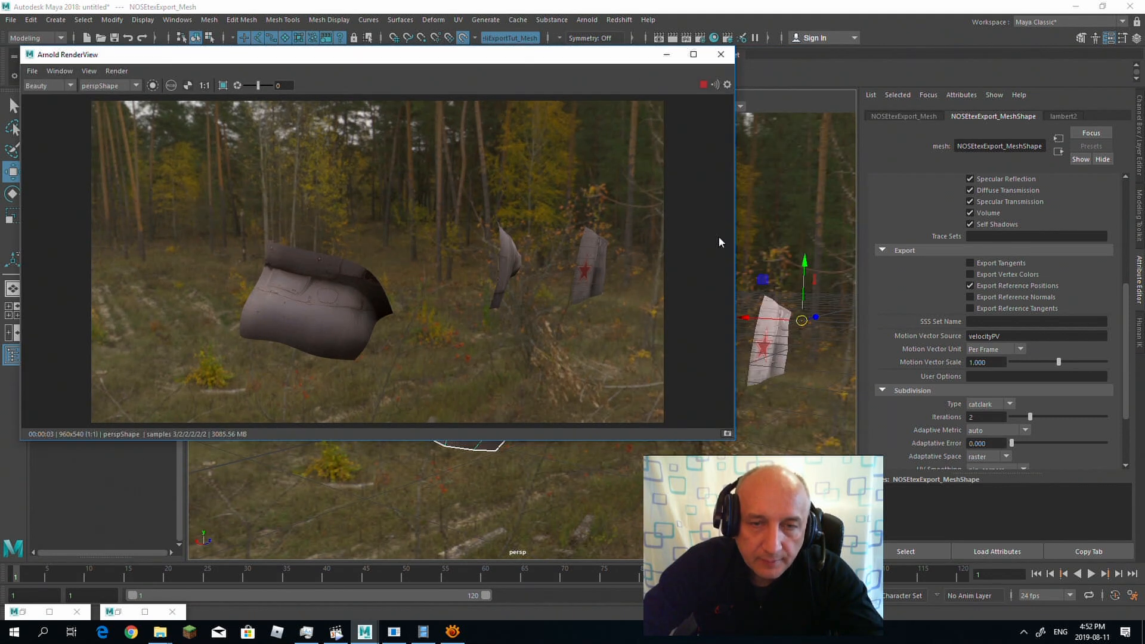
left_click_drag(805, 387, 685, 388, "alt")
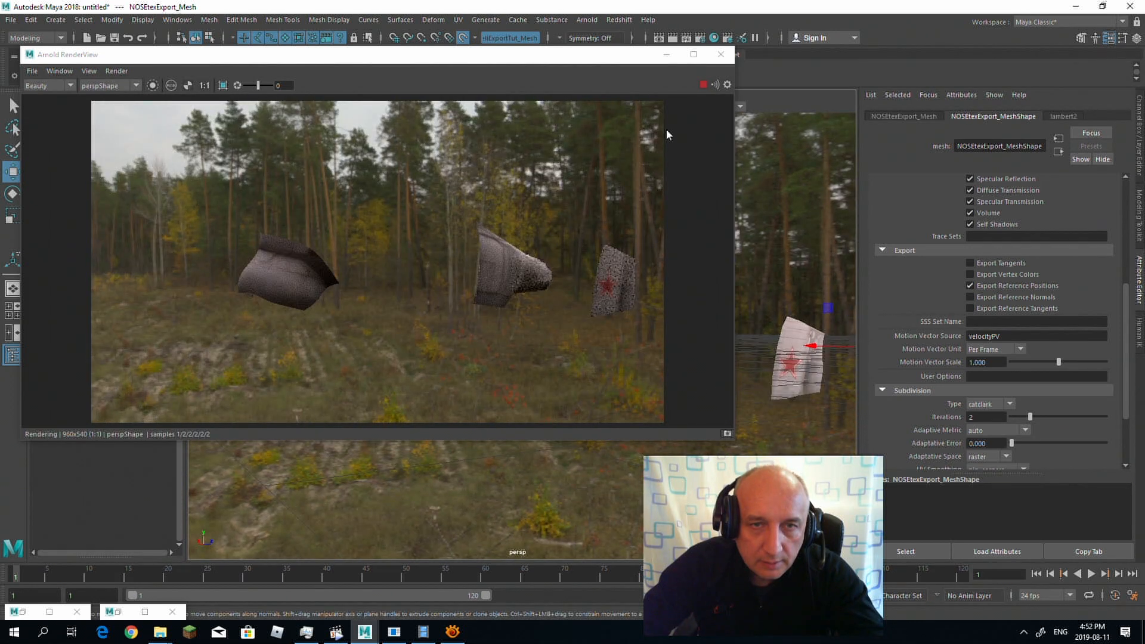
Step: Move the render view aside and view the textured tail boom up close in the render and the scene
left_click_drag(615, 56, 568, 55)
left_click_drag(685, 441, 535, 452)
left_click_drag(621, 422, 667, 366, "alt")
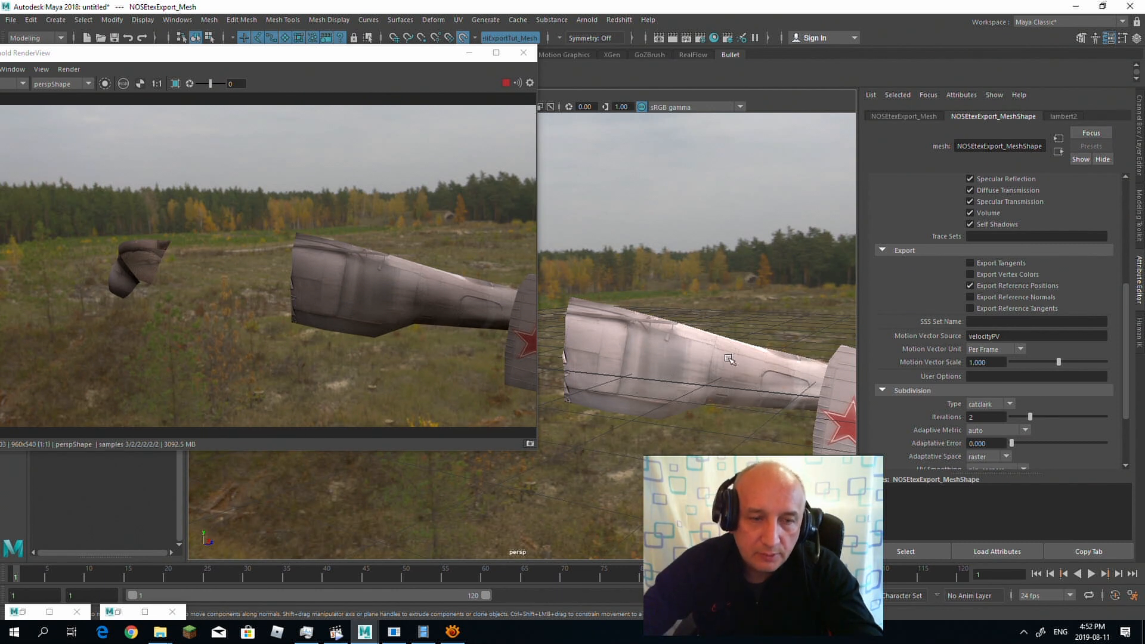
Step: Switch to PhotoScan and review the processing workflow commands available for the scan project
left_click(423, 632)
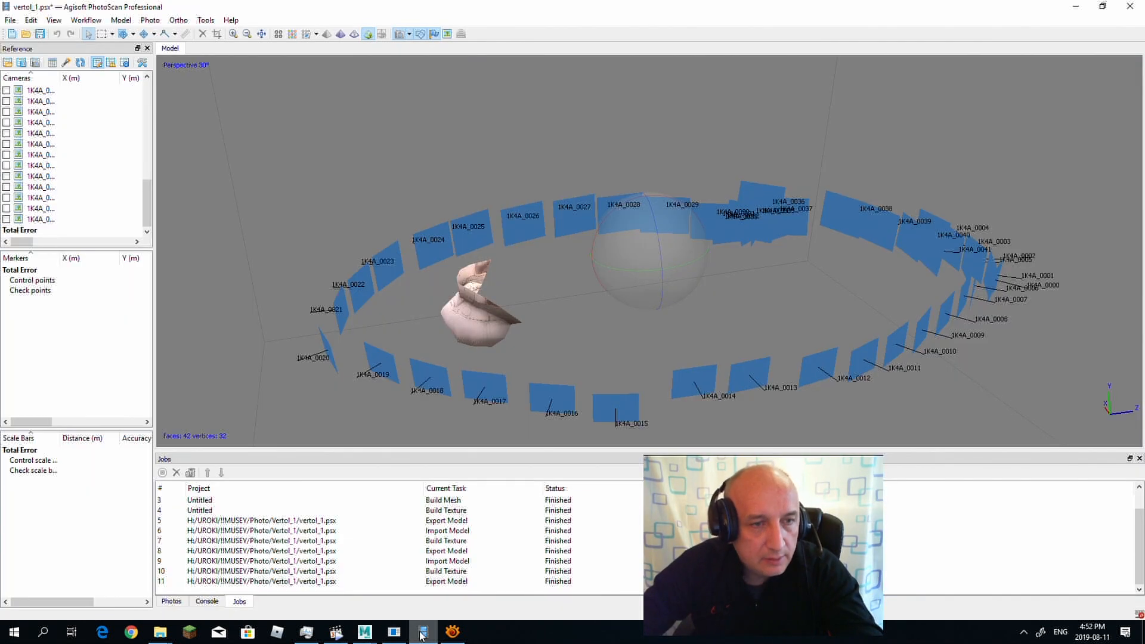
left_click(87, 20)
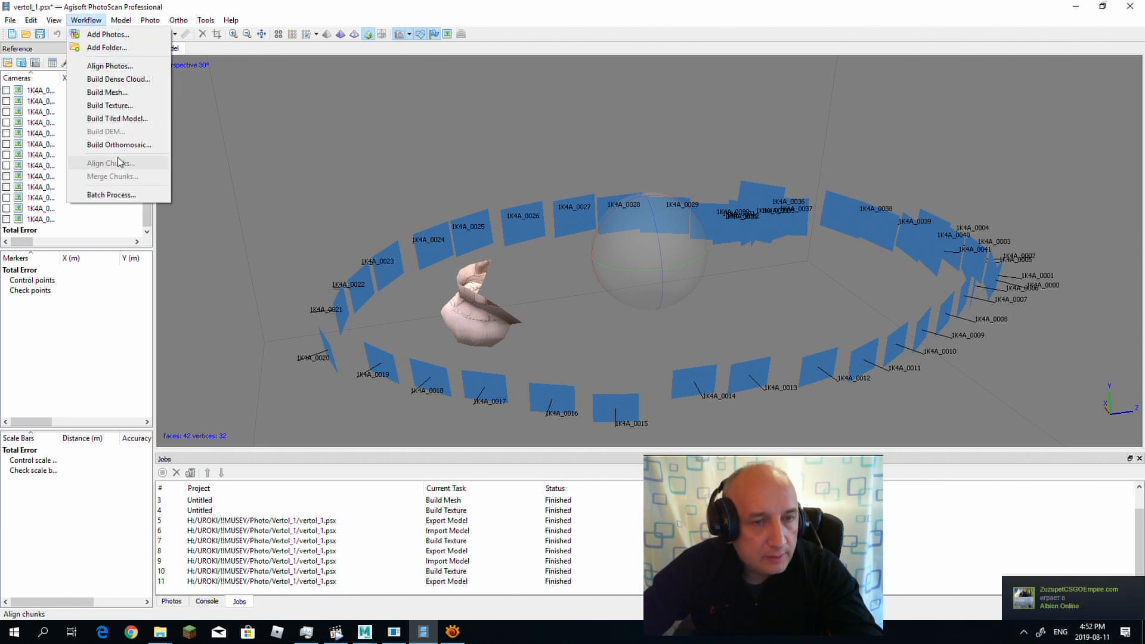
left_click(1076, 10)
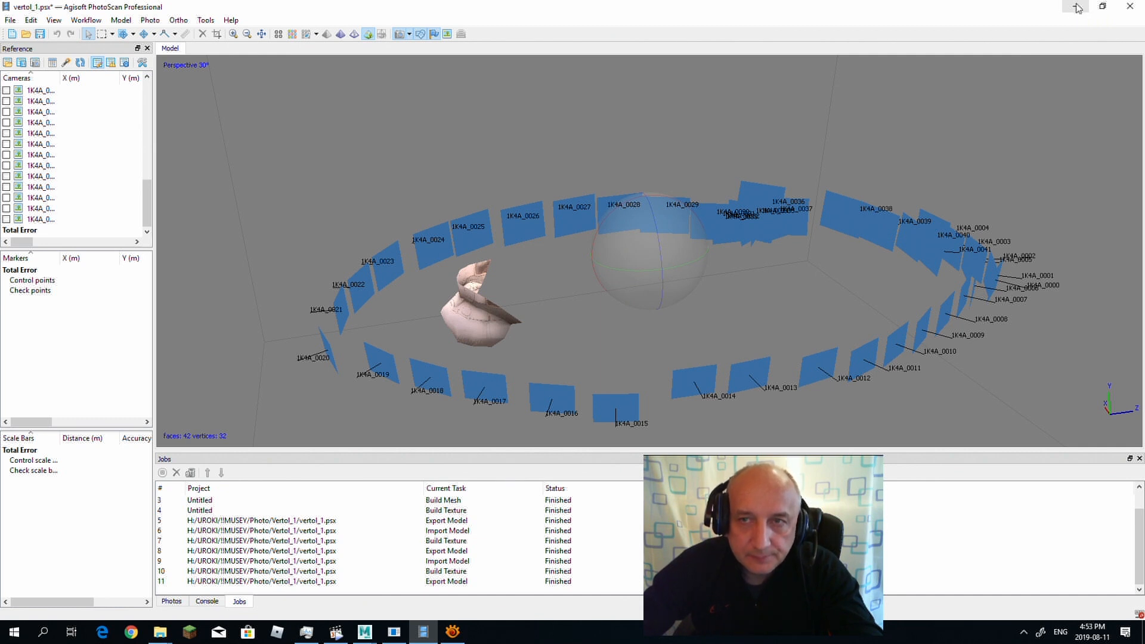
Step: Switch back to Maya and select the tail boom mesh with the Modeling Toolkit shown
mouse_move(360, 631)
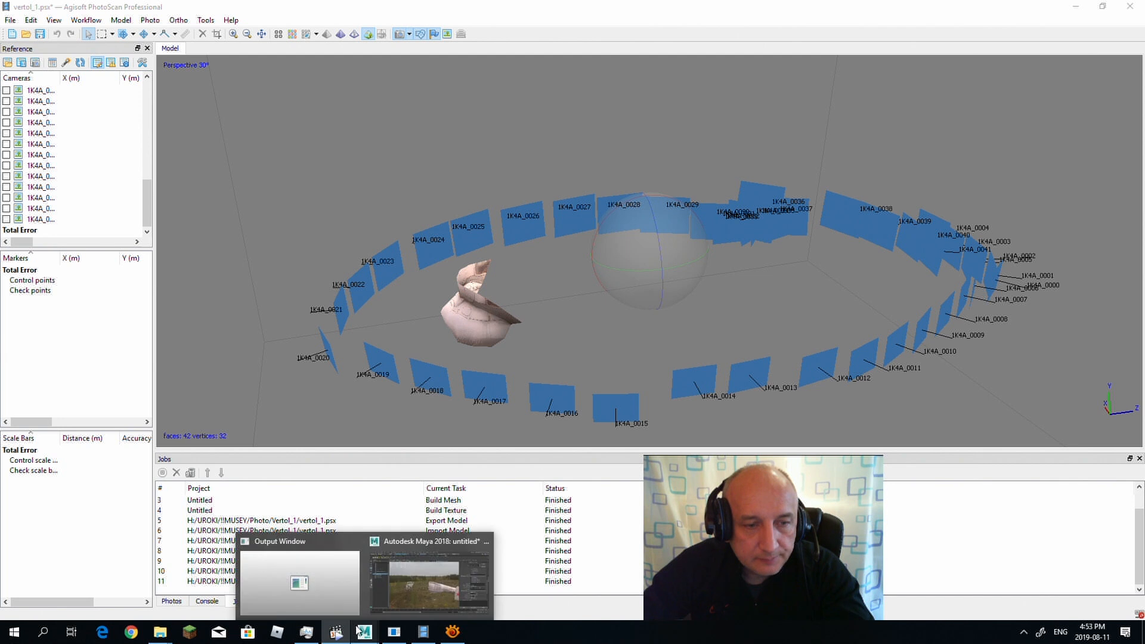
left_click(420, 590)
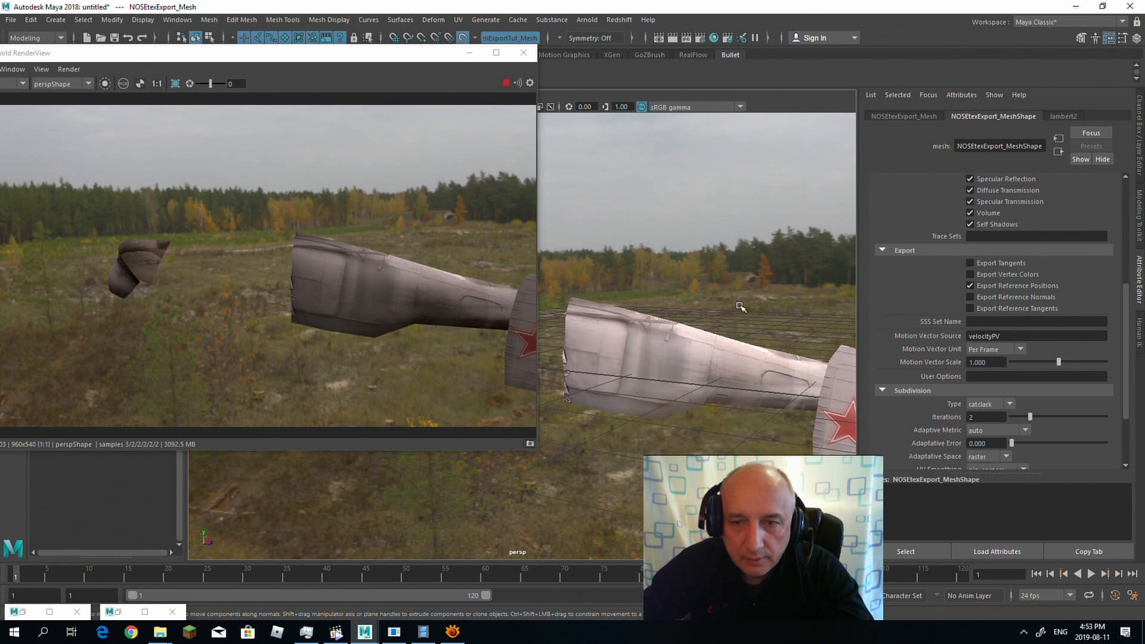
left_click(1080, 38)
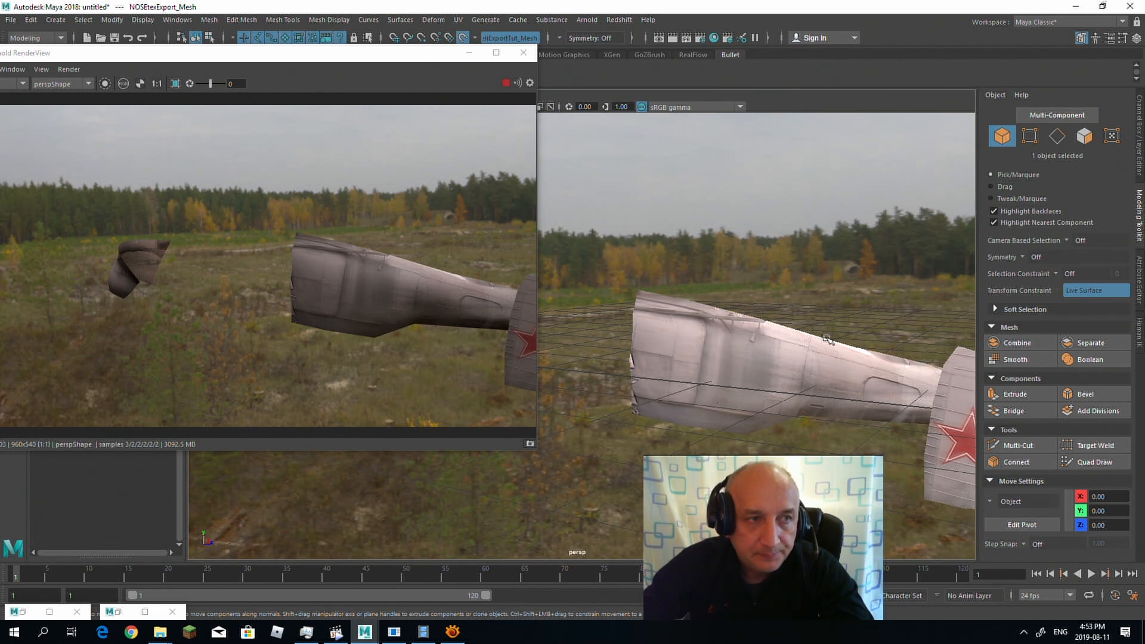
left_click(755, 354)
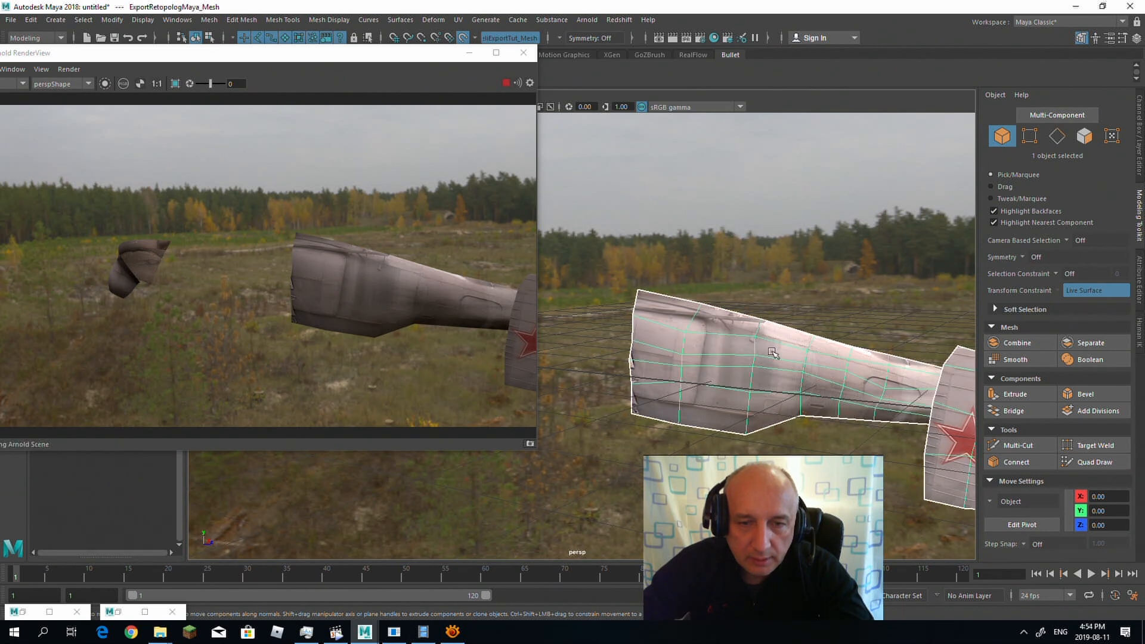